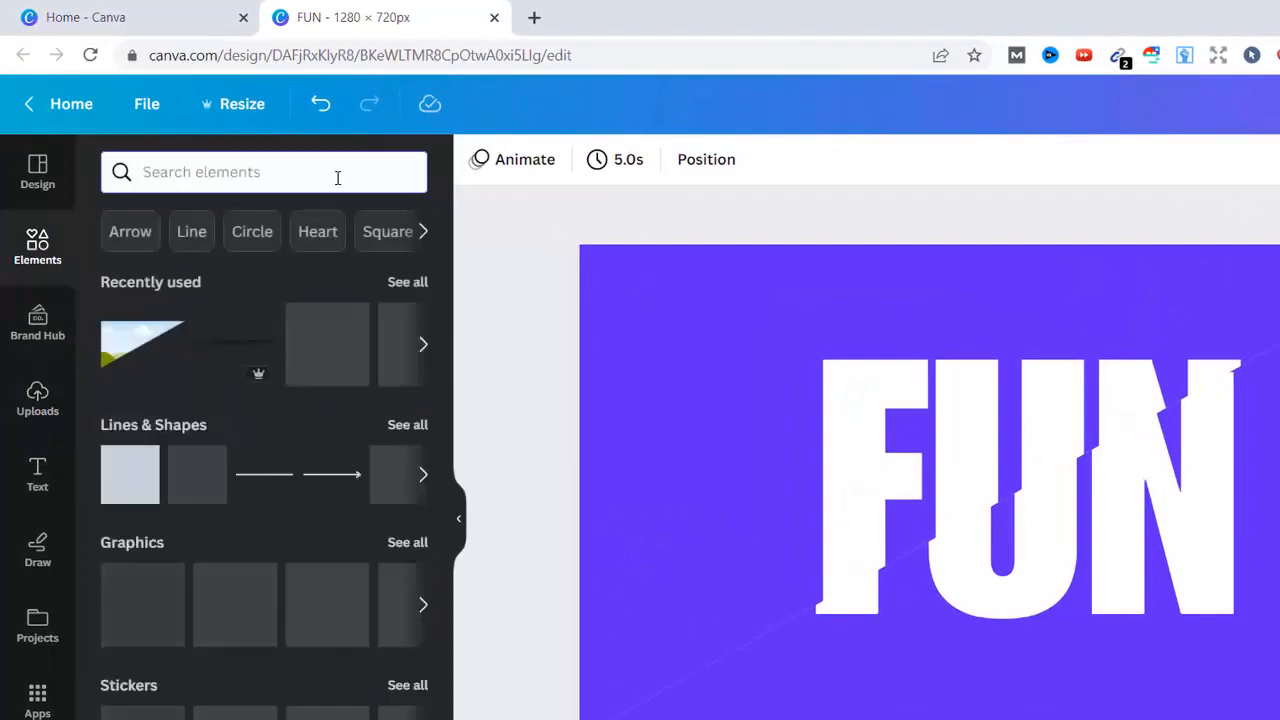
# Search the graphics for SHADOW and place a thin shadow element along the diagonal cut through the word FUN.
pyautogui.write('sh')
pyautogui.click(173, 266)
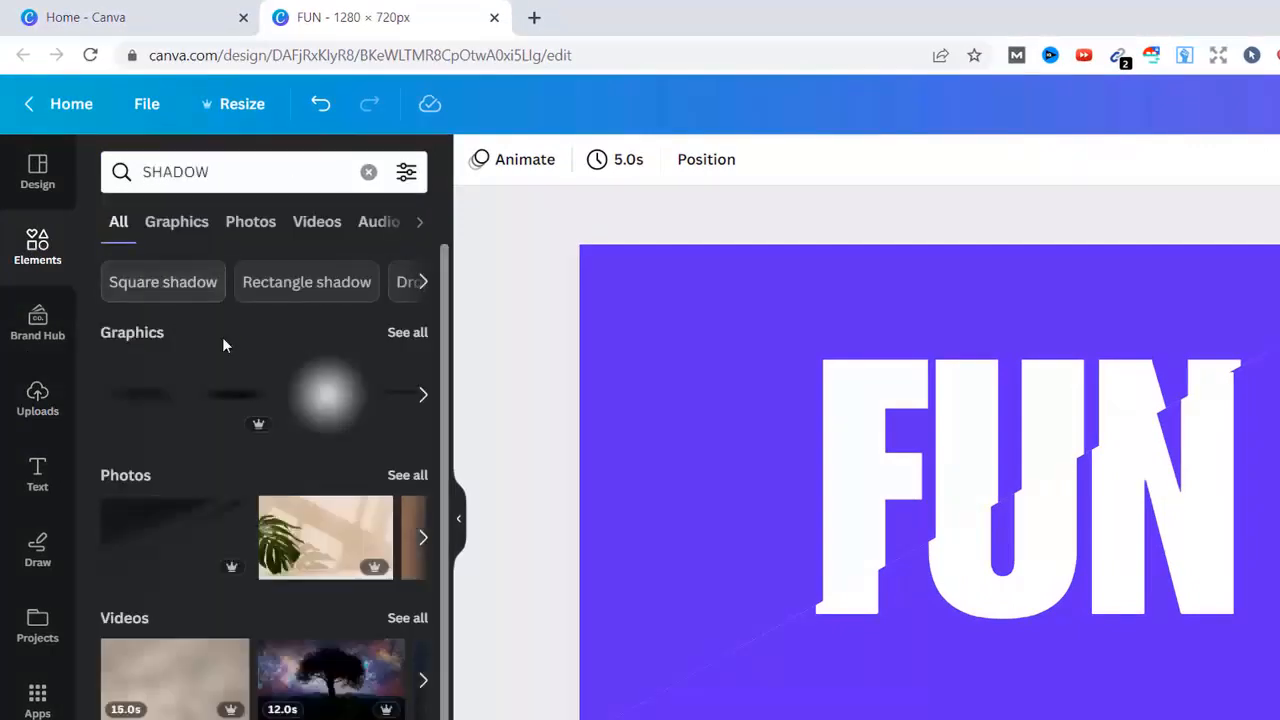
pyautogui.click(405, 333)
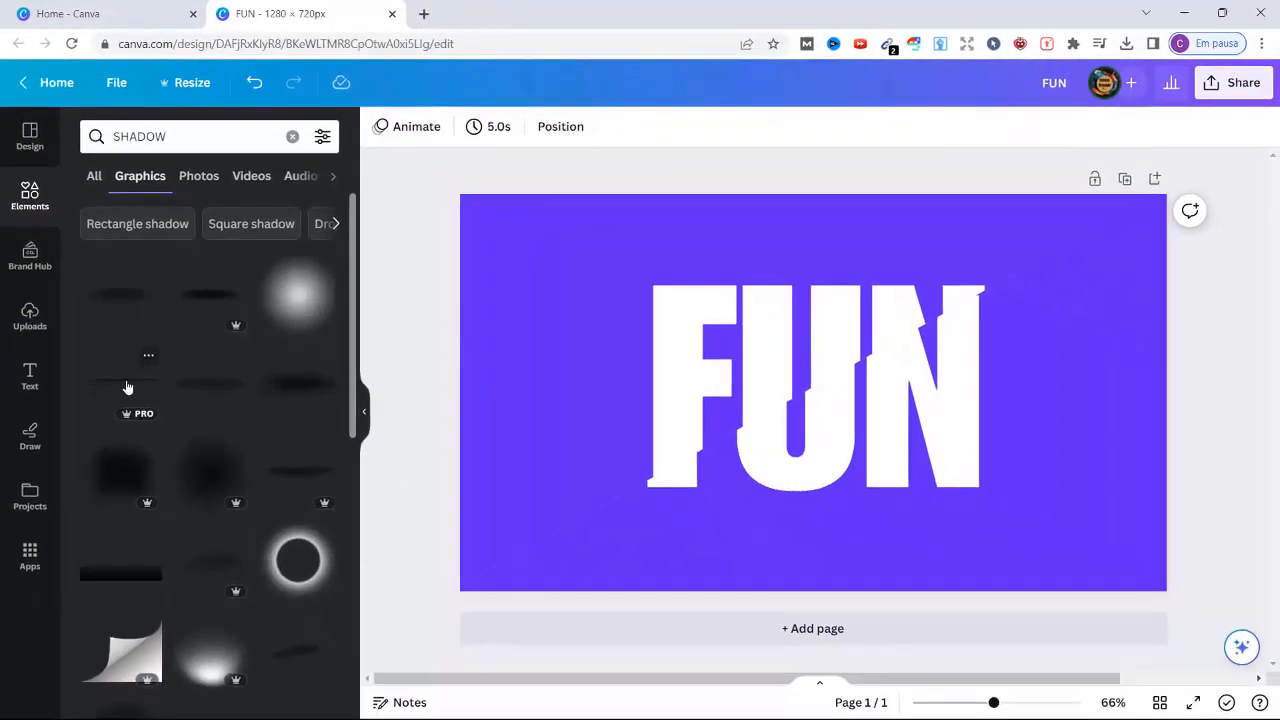
pyautogui.click(155, 483)
pyautogui.moveTo(812, 461); pyautogui.dragTo(846, 453)
pyautogui.moveTo(845, 392); pyautogui.dragTo(856, 405)
pyautogui.click(1214, 369)
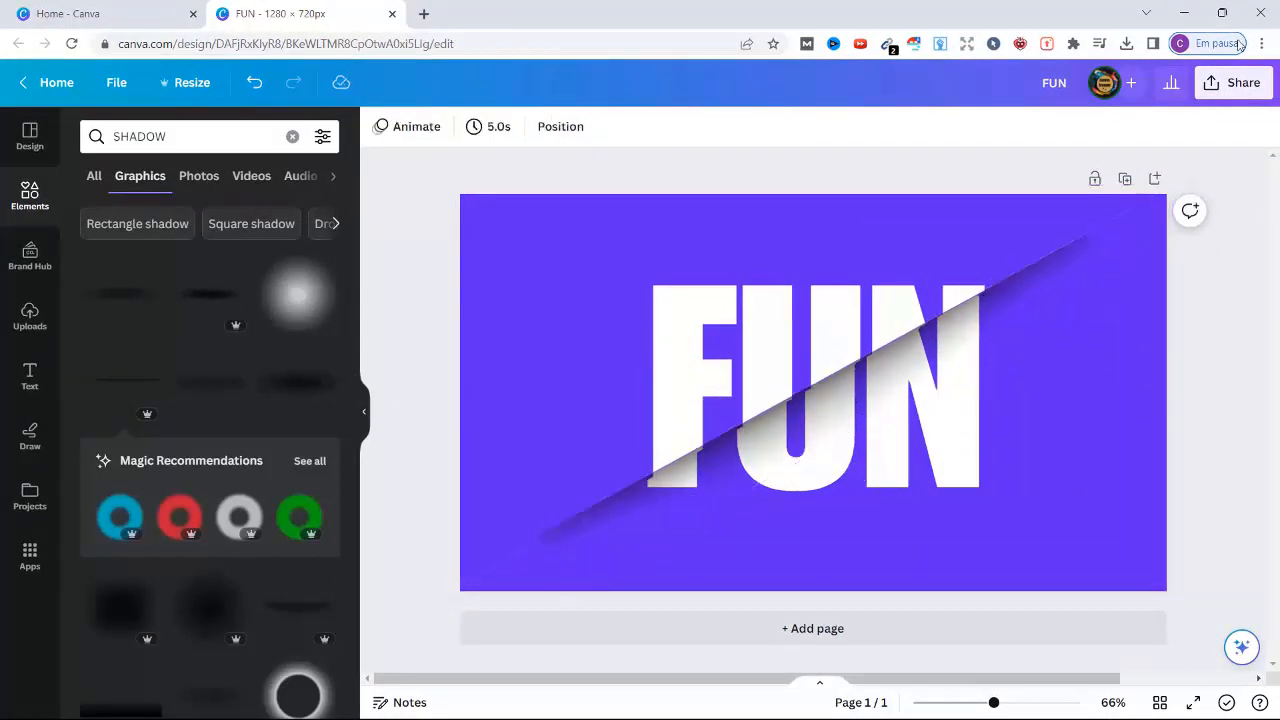
# Download the FUN design with the shadow added.
pyautogui.click(1233, 82)
pyautogui.click(1000, 506)
pyautogui.click(1146, 411)
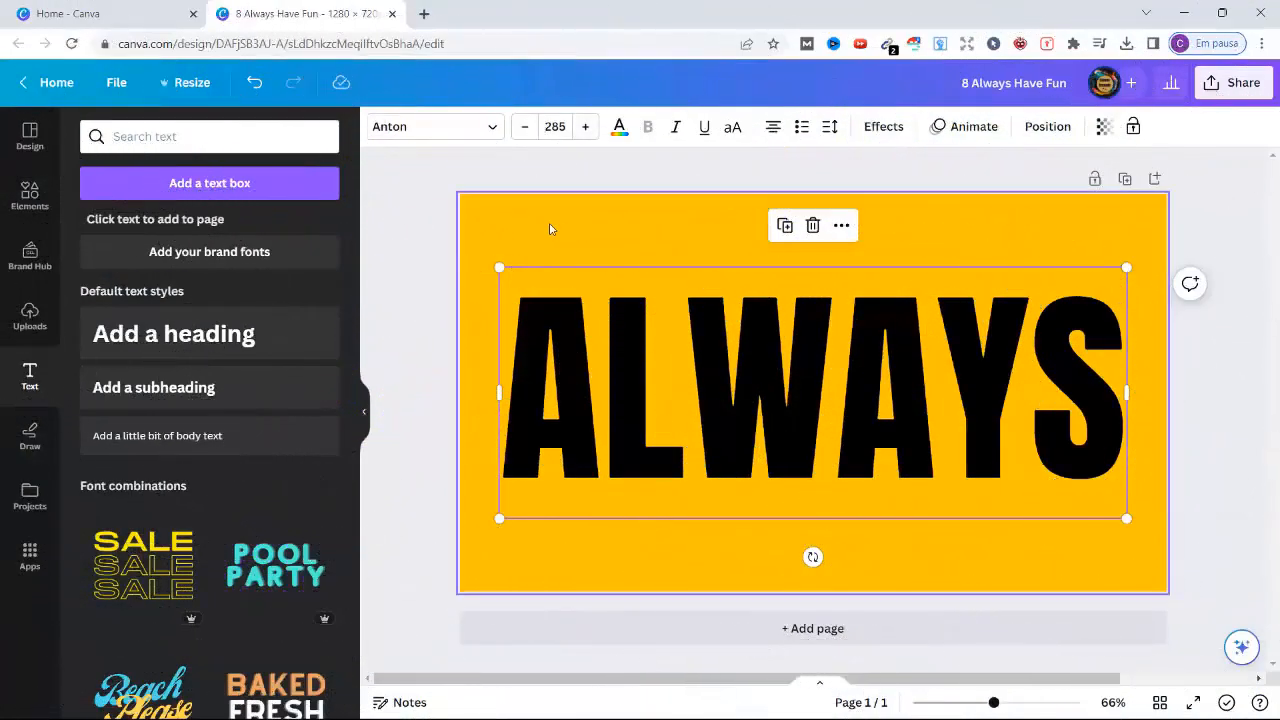
# Download the ALWAYS design as a PNG at size 1 and import the downloaded image into the uploads.
pyautogui.click(1233, 82)
pyautogui.click(1000, 506)
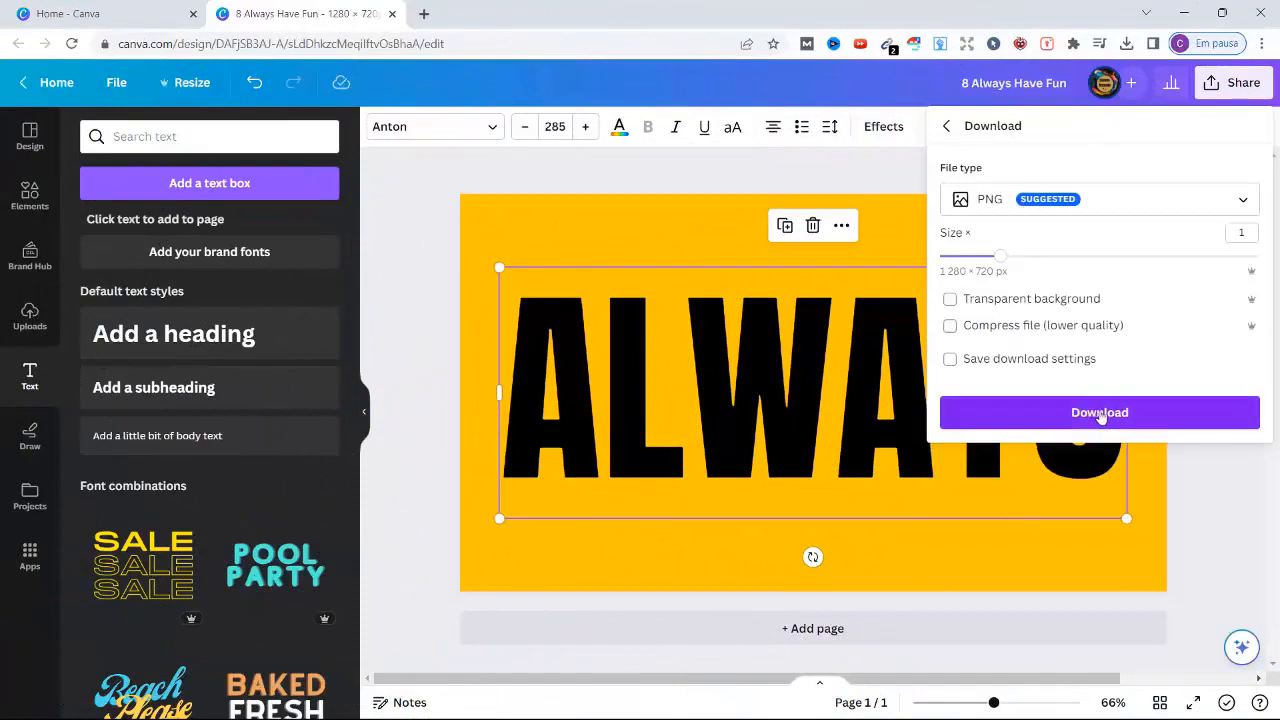
pyautogui.click(1100, 413)
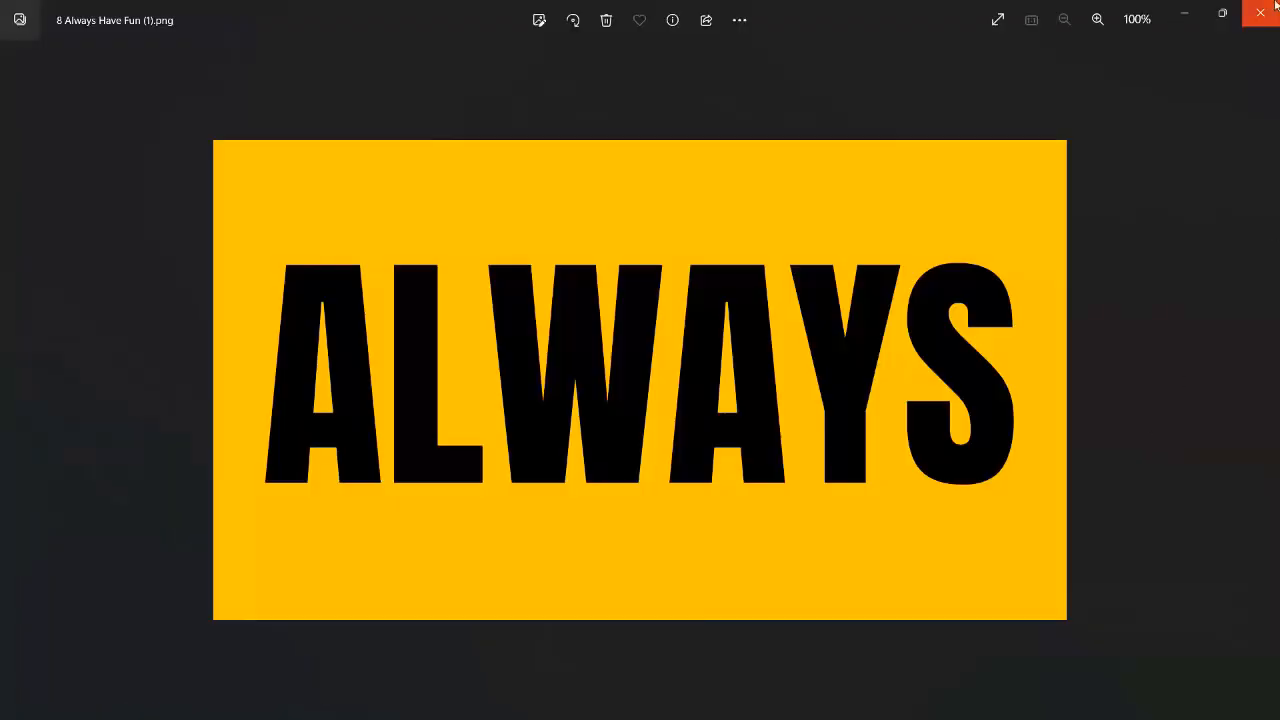
pyautogui.click(1260, 12)
pyautogui.click(1126, 43)
pyautogui.moveTo(960, 115); pyautogui.dragTo(380, 333)
# Add a second page and fill it completely with the uploaded ALWAYS image.
pyautogui.click(812, 628)
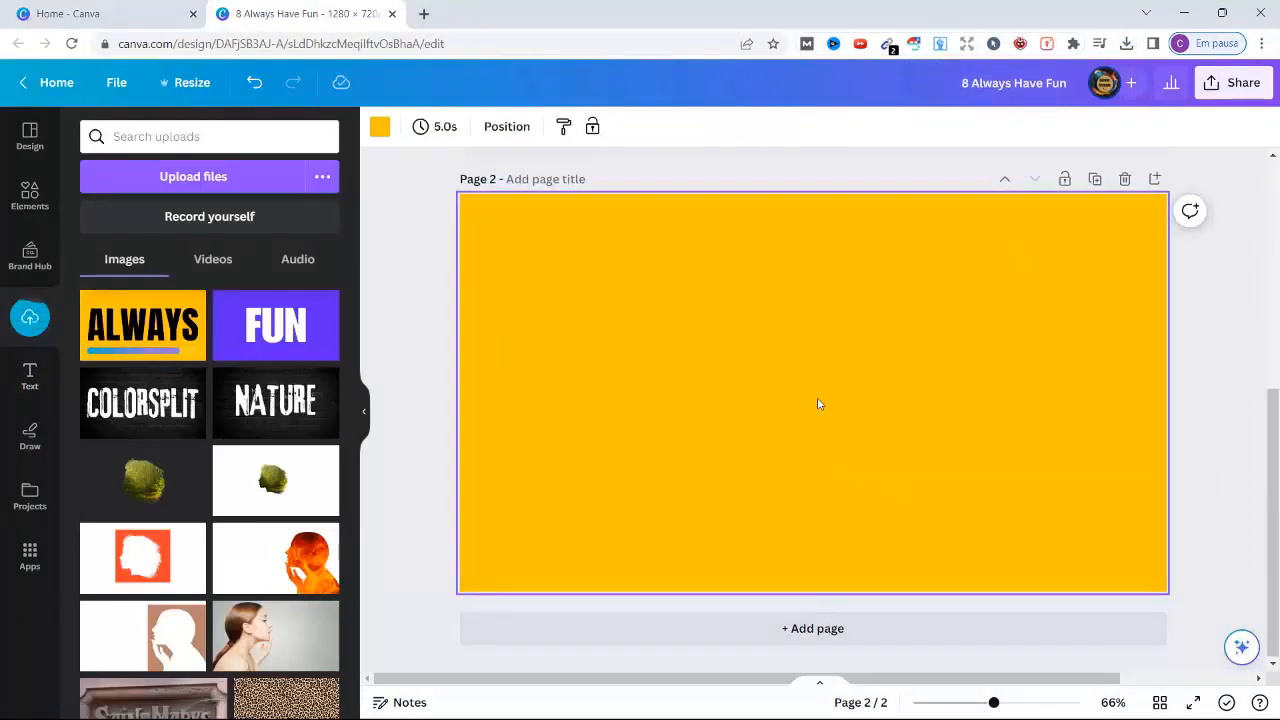
pyautogui.moveTo(92, 298); pyautogui.dragTo(523, 227)
pyautogui.moveTo(941, 464); pyautogui.dragTo(1189, 547)
# Crop one ALWAYS copy to its upper part and another to its lower part, about 322 px high, leaving a horizontal gap between them.
pyautogui.moveTo(812, 591); pyautogui.dragTo(840, 367)
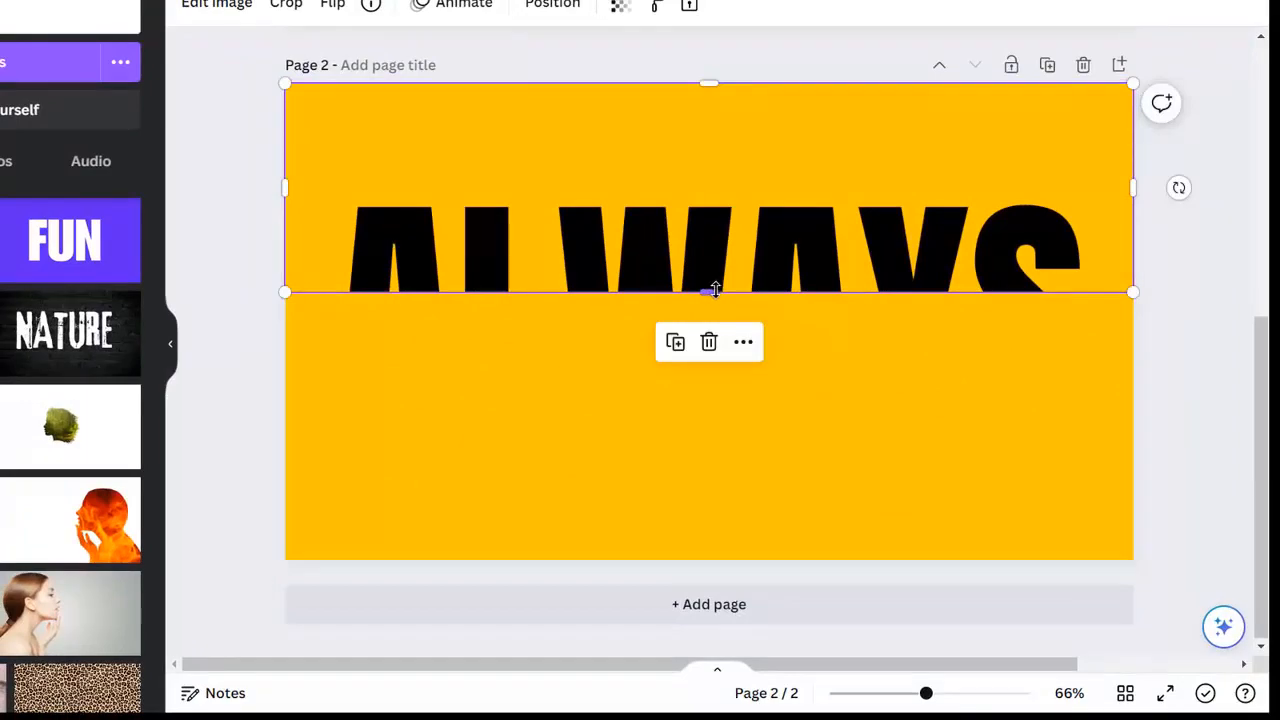
pyautogui.moveTo(716, 290); pyautogui.dragTo(686, 560)
pyautogui.moveTo(709, 83); pyautogui.dragTo(666, 347)
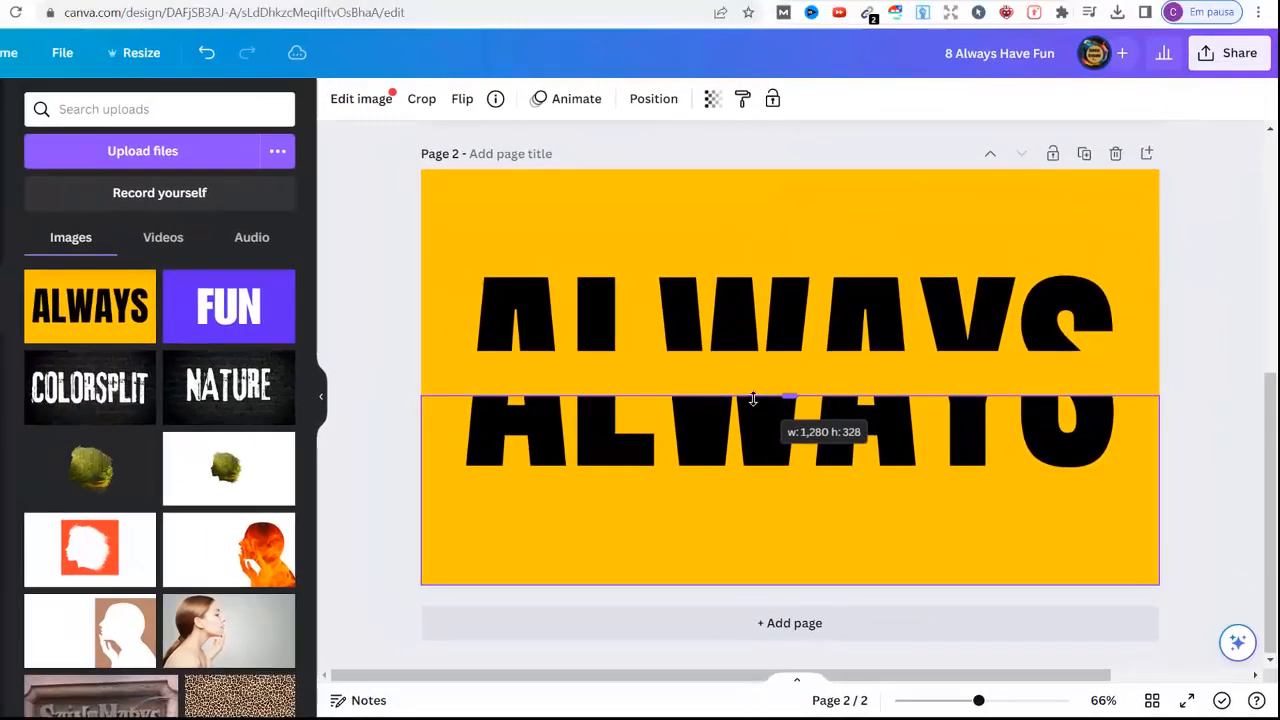
pyautogui.moveTo(753, 398); pyautogui.dragTo(779, 414)
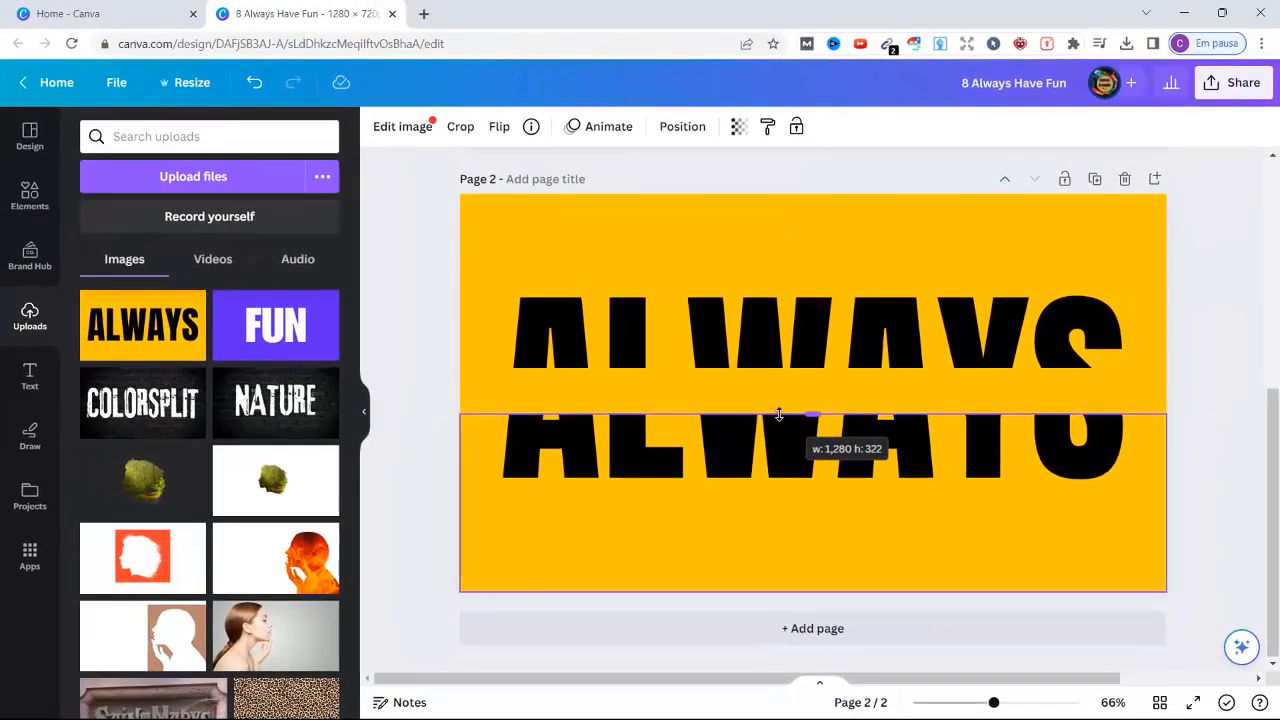
pyautogui.click(853, 305)
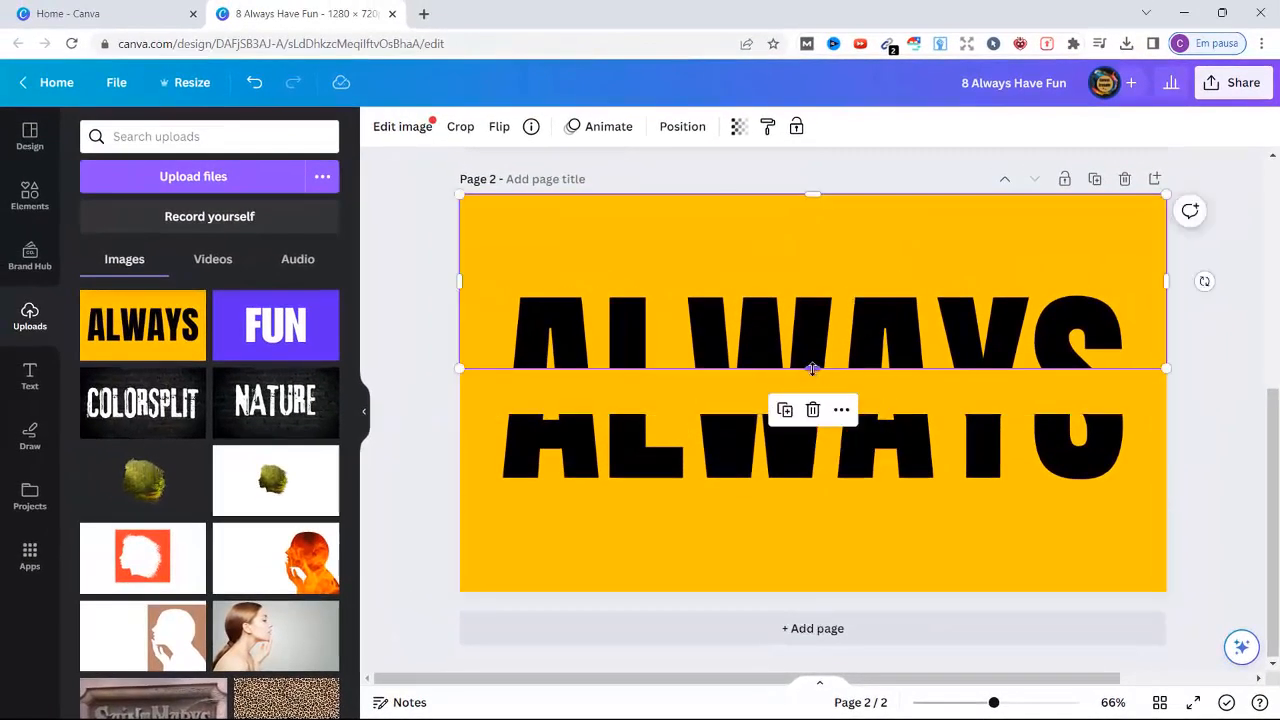
pyautogui.moveTo(812, 369); pyautogui.dragTo(815, 360)
pyautogui.click(1212, 398)
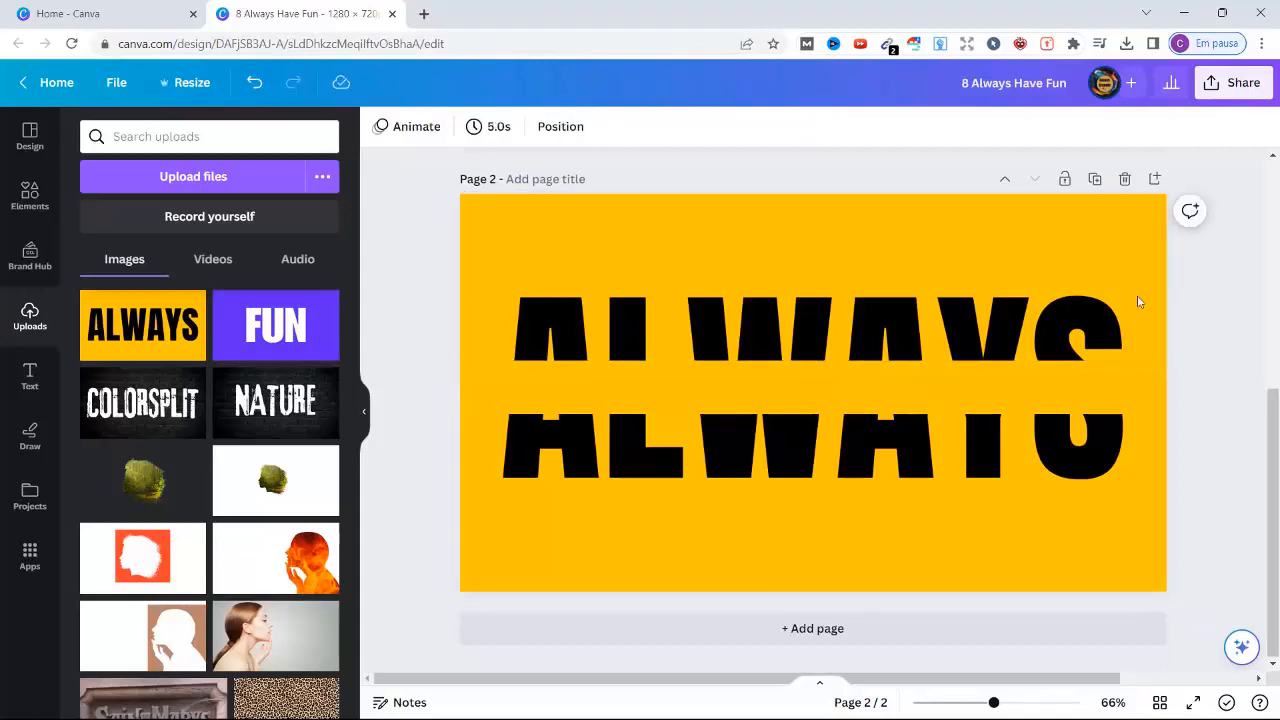
# Add the heading HAVE FUN to page 2 and set its font to GoodTime Grotesk.
pyautogui.click(30, 376)
pyautogui.click(176, 336)
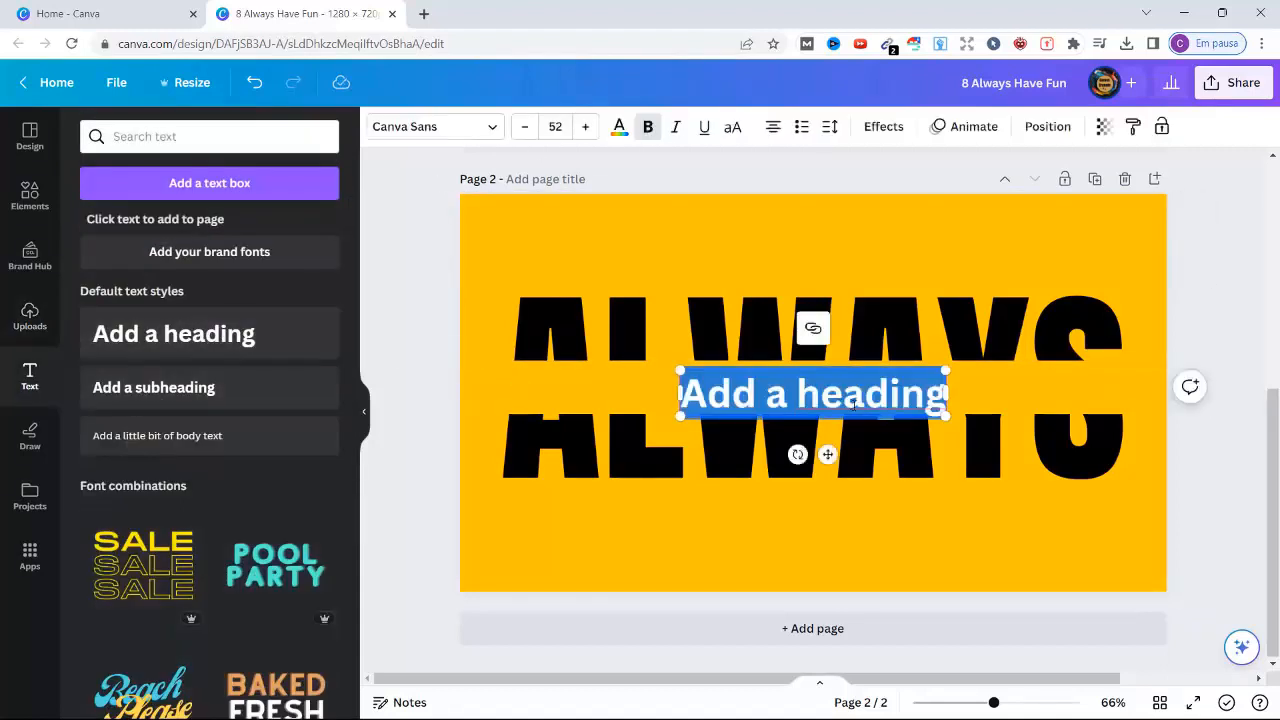
pyautogui.write('HAVE FUN')
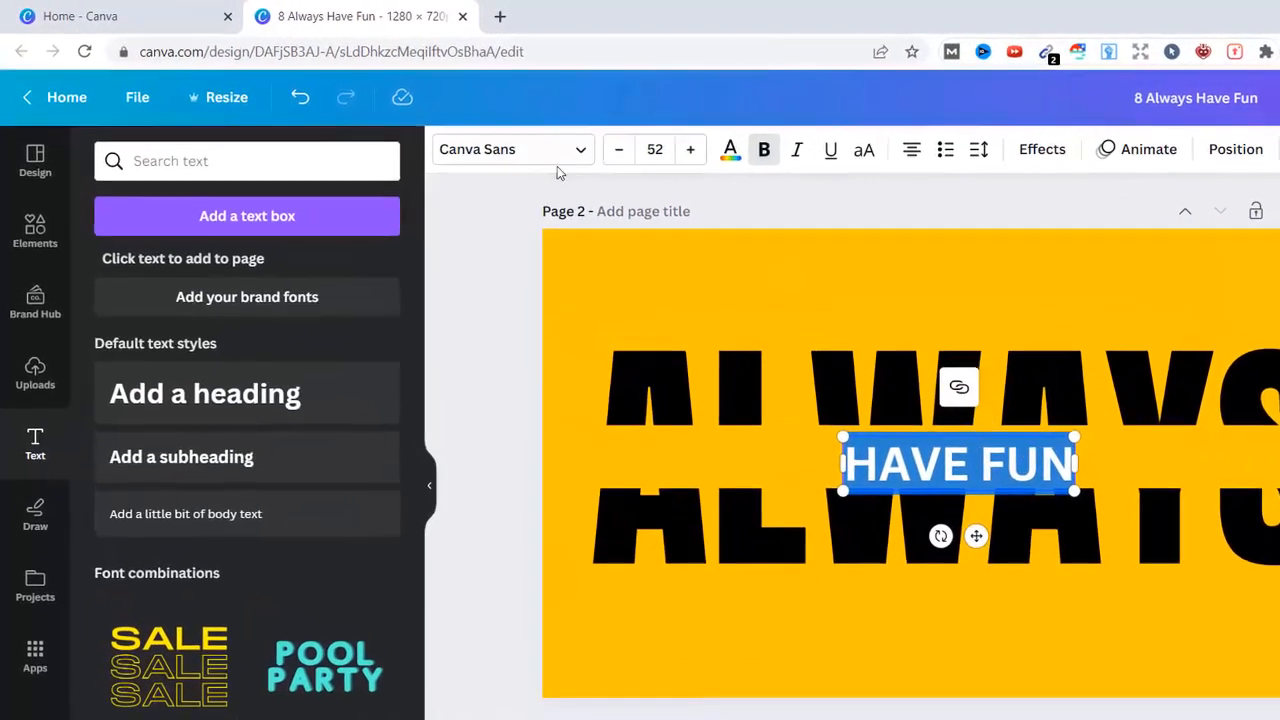
pyautogui.click(455, 126)
pyautogui.click(325, 180)
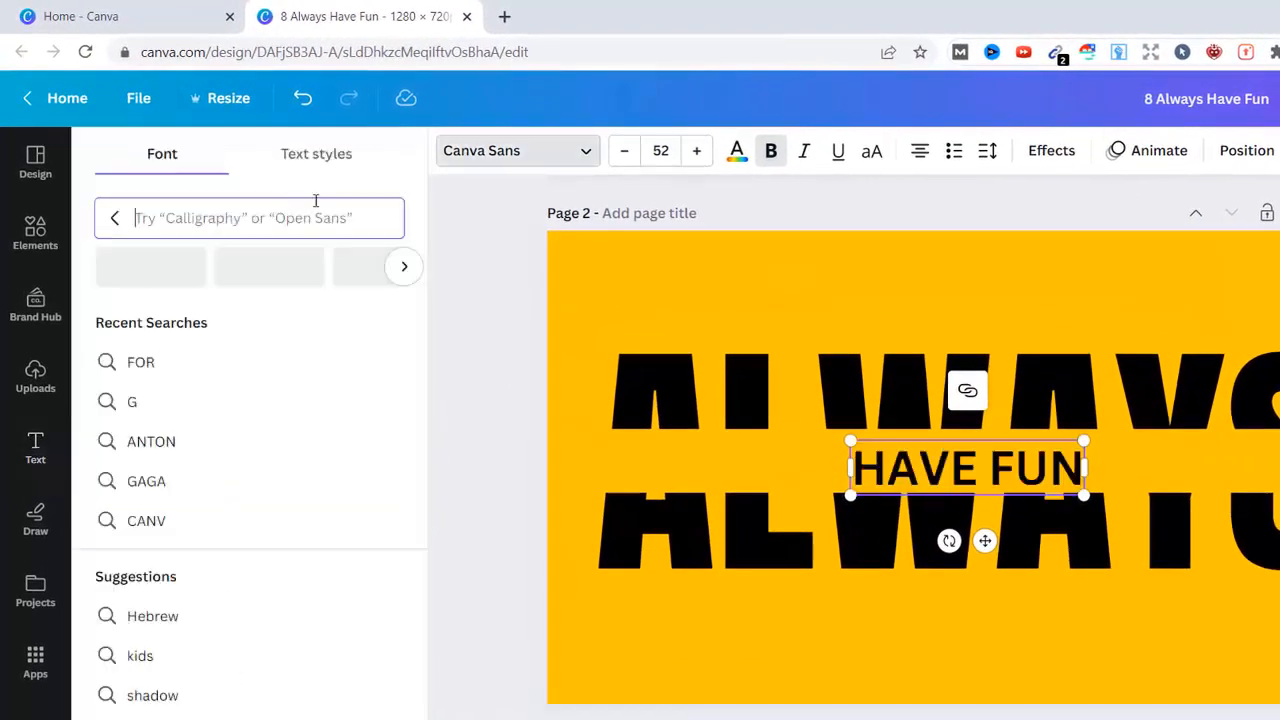
pyautogui.write('GOOD')
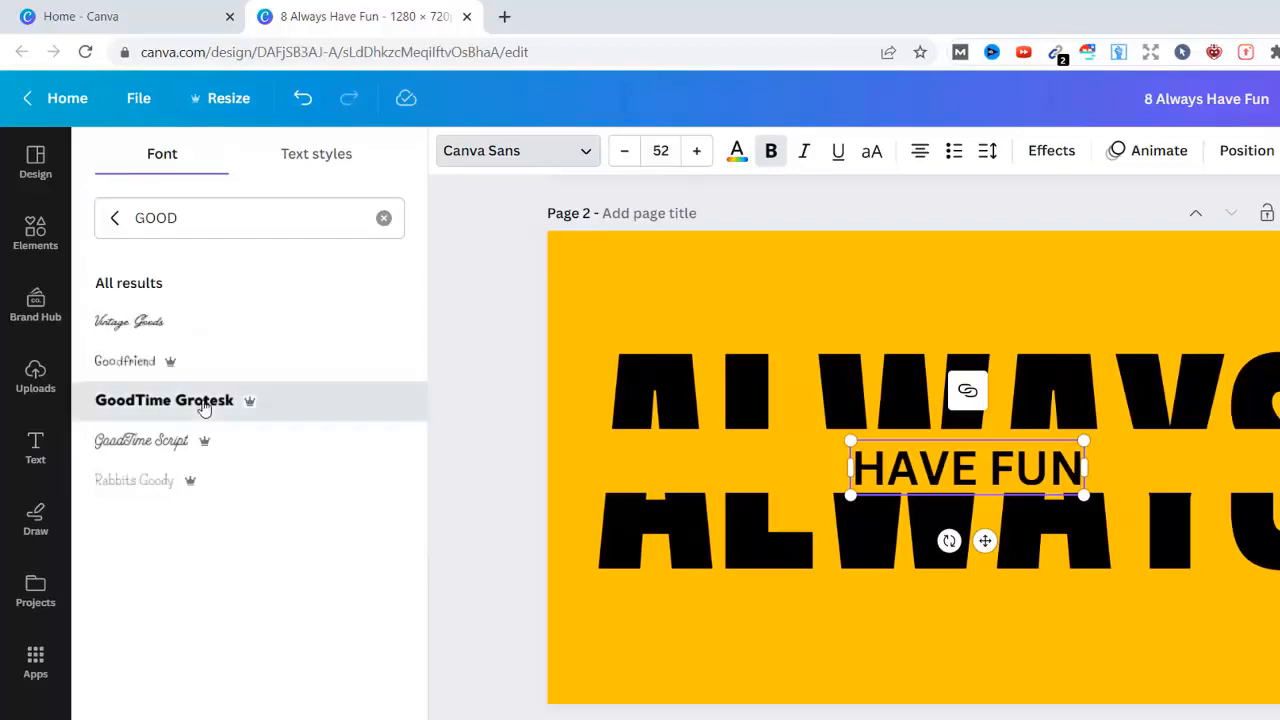
pyautogui.click(203, 407)
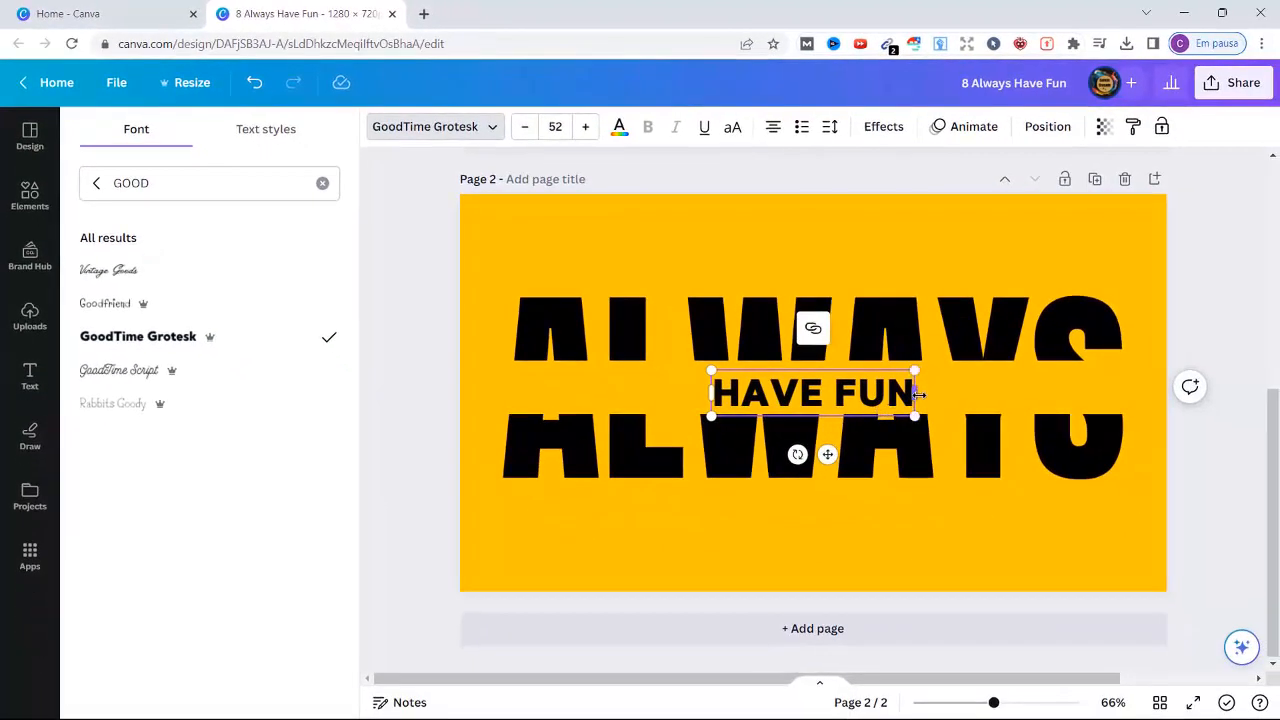
# Widen the HAVE FUN text box to about the width of ALWAYS and move it into the gap.
pyautogui.moveTo(918, 395); pyautogui.dragTo(1116, 411)
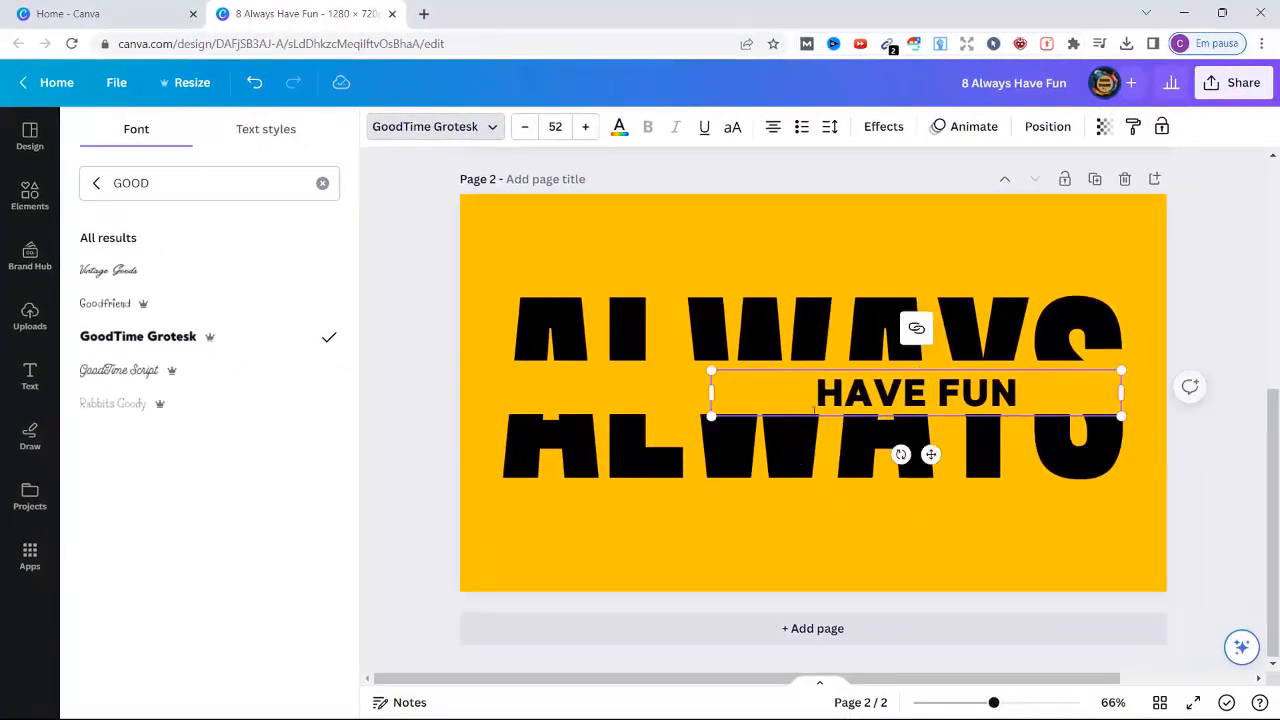
pyautogui.moveTo(712, 394); pyautogui.dragTo(508, 389)
pyautogui.moveTo(832, 455); pyautogui.dragTo(829, 449)
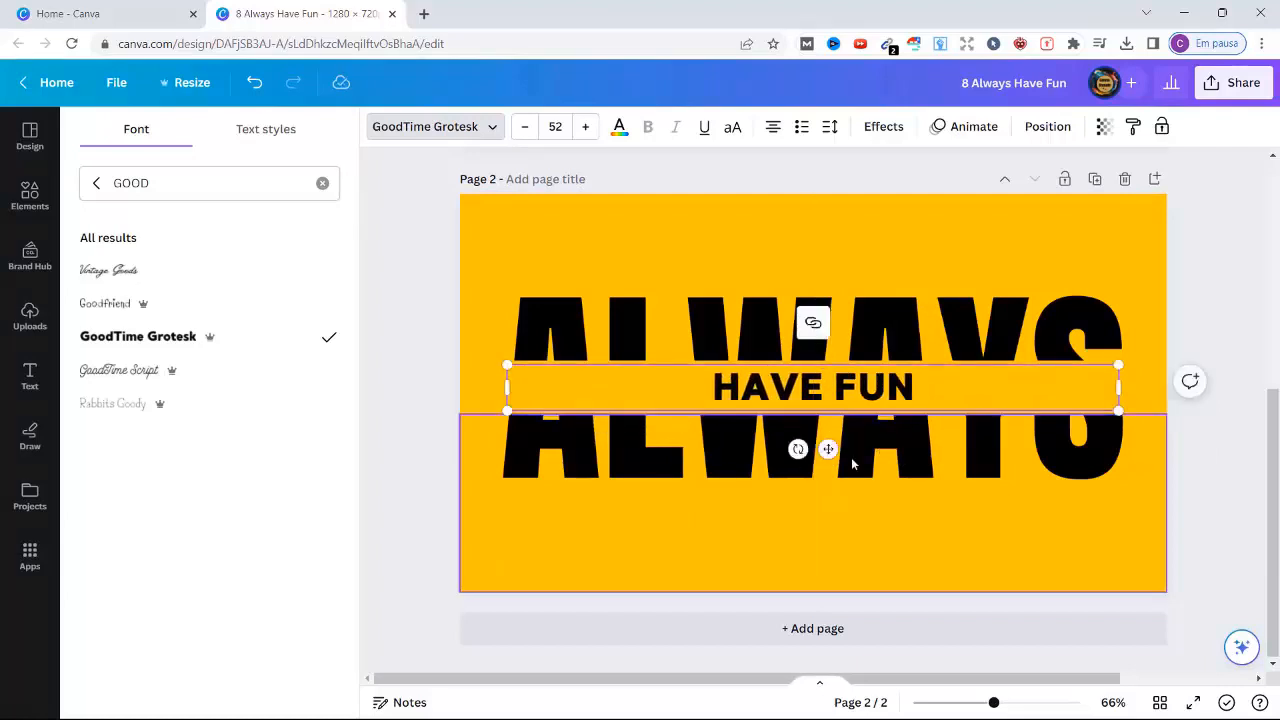
# Set the HAVE FUN text size to 60 and center the text in the gap between the ALWAYS halves.
pyautogui.click(585, 130)
pyautogui.click(585, 130)
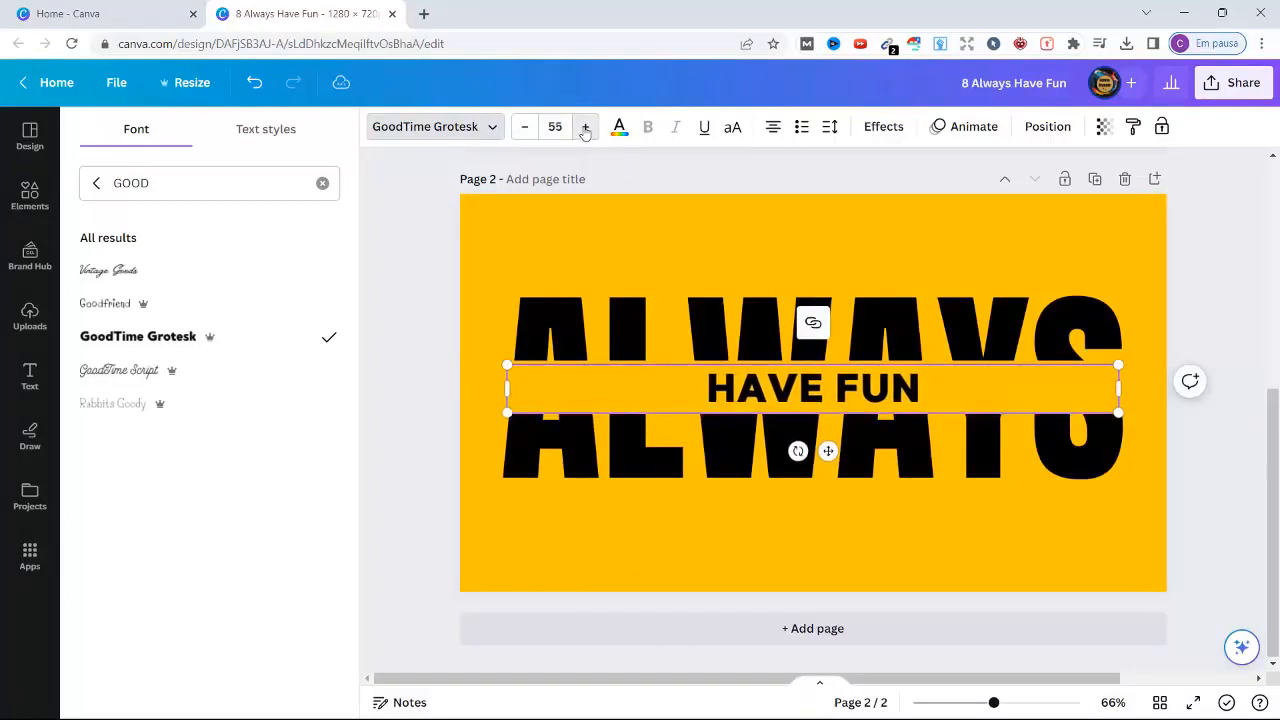
pyautogui.click(586, 129)
pyautogui.click(586, 129)
pyautogui.click(586, 128)
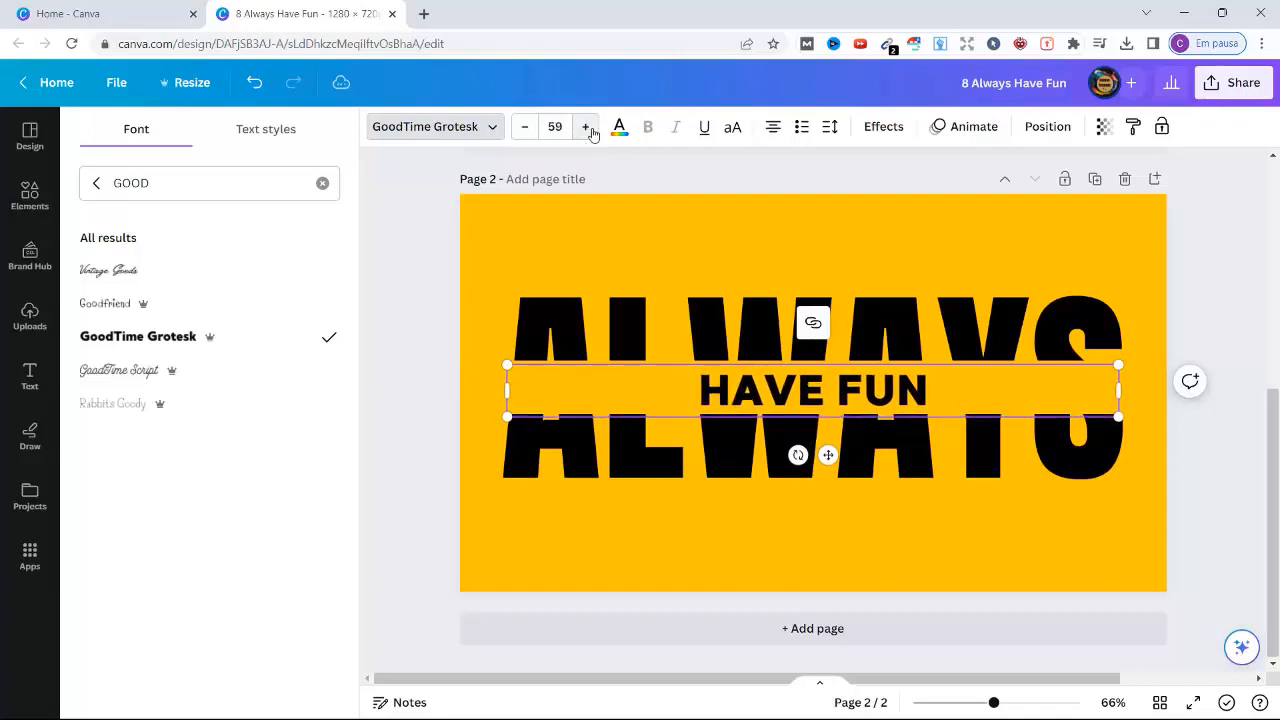
pyautogui.moveTo(829, 454); pyautogui.dragTo(836, 450)
pyautogui.click(1047, 126)
pyautogui.click(249, 313)
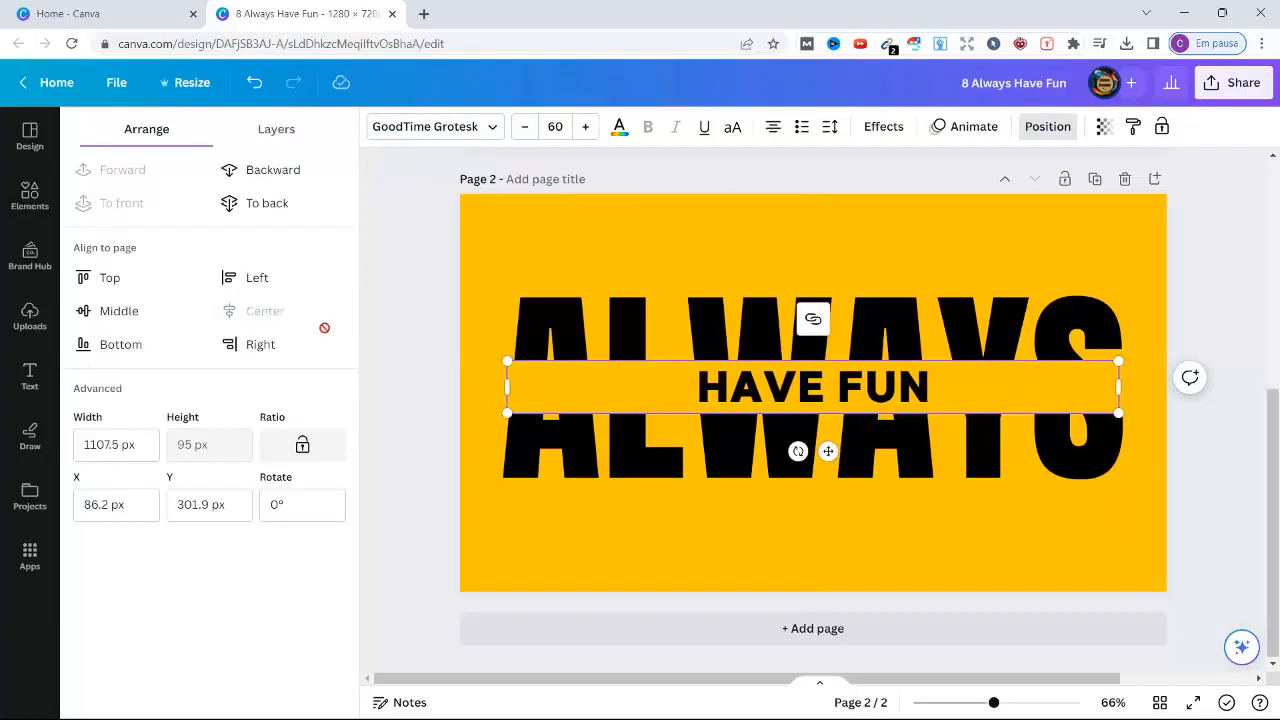
pyautogui.click(428, 318)
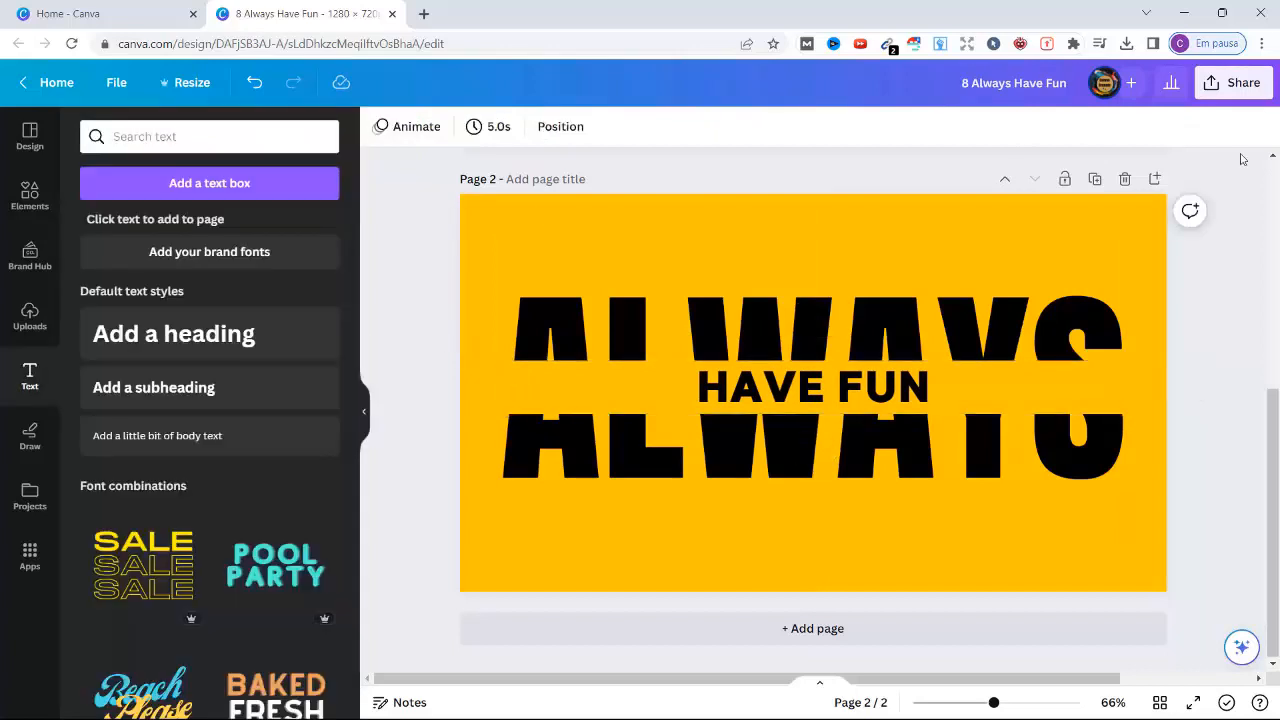
# Download only page 2 of the design as a PNG.
pyautogui.click(1250, 86)
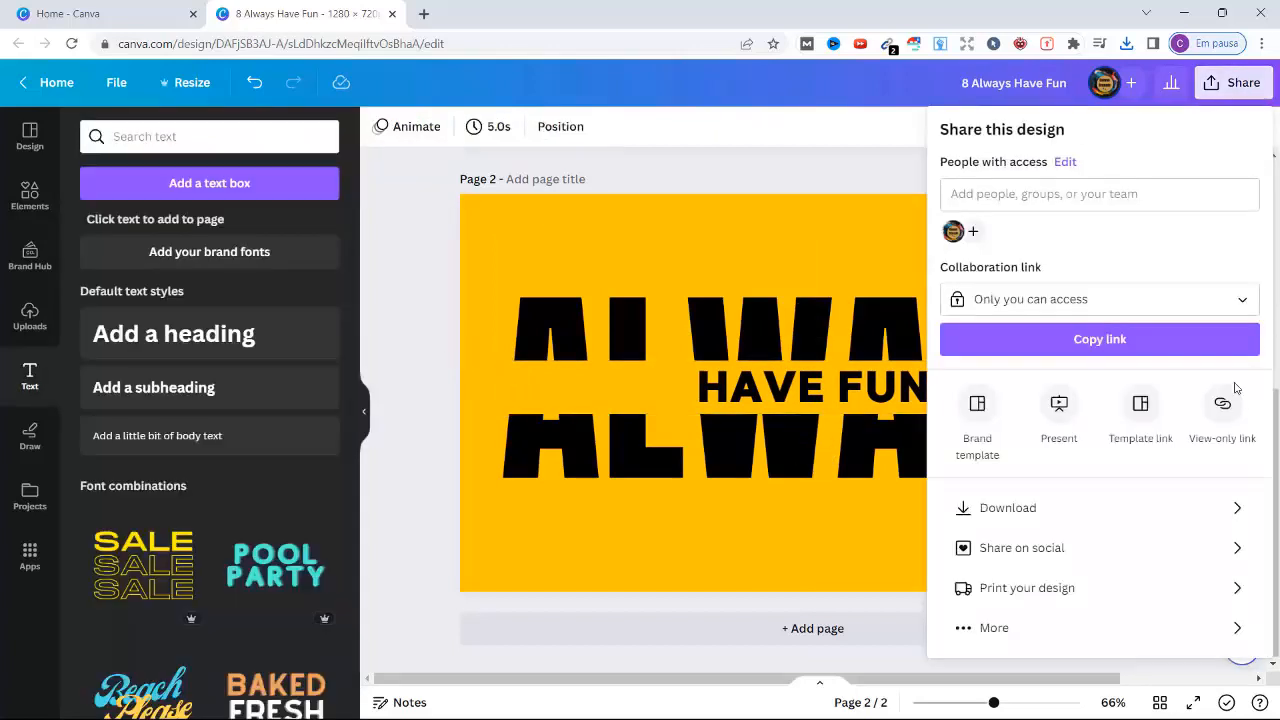
pyautogui.click(1040, 512)
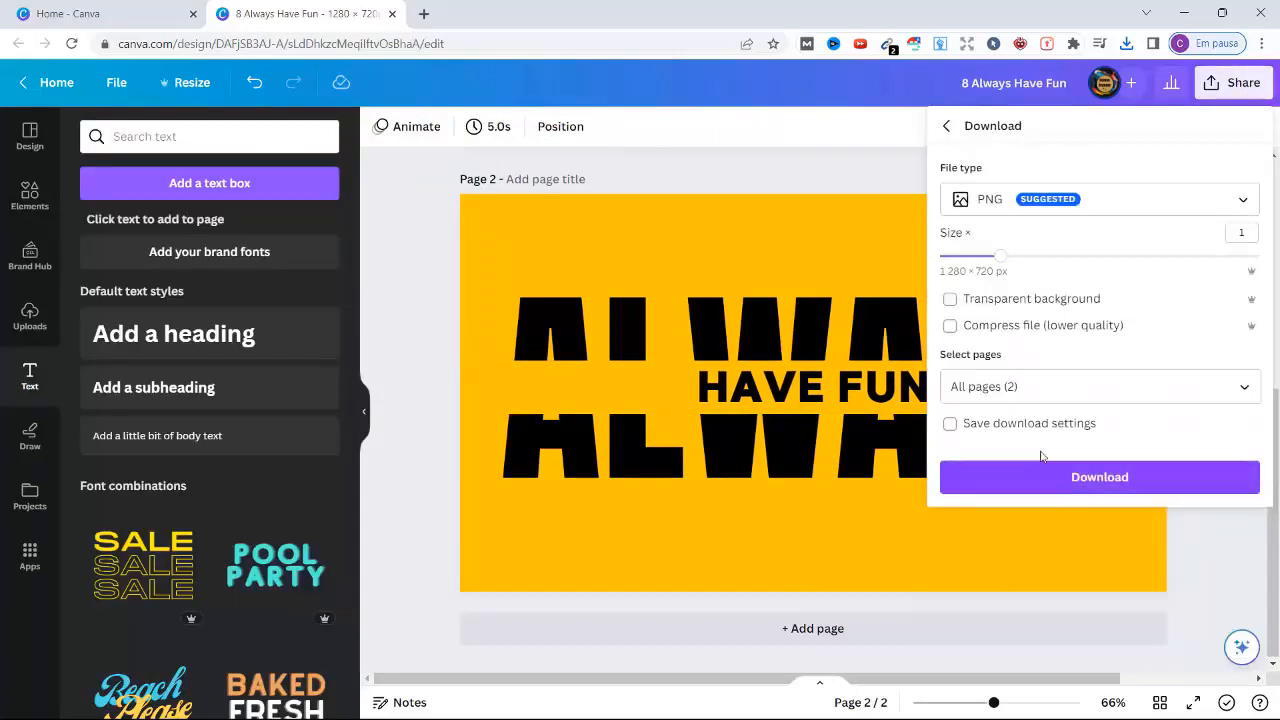
pyautogui.click(1247, 399)
pyautogui.click(1243, 433)
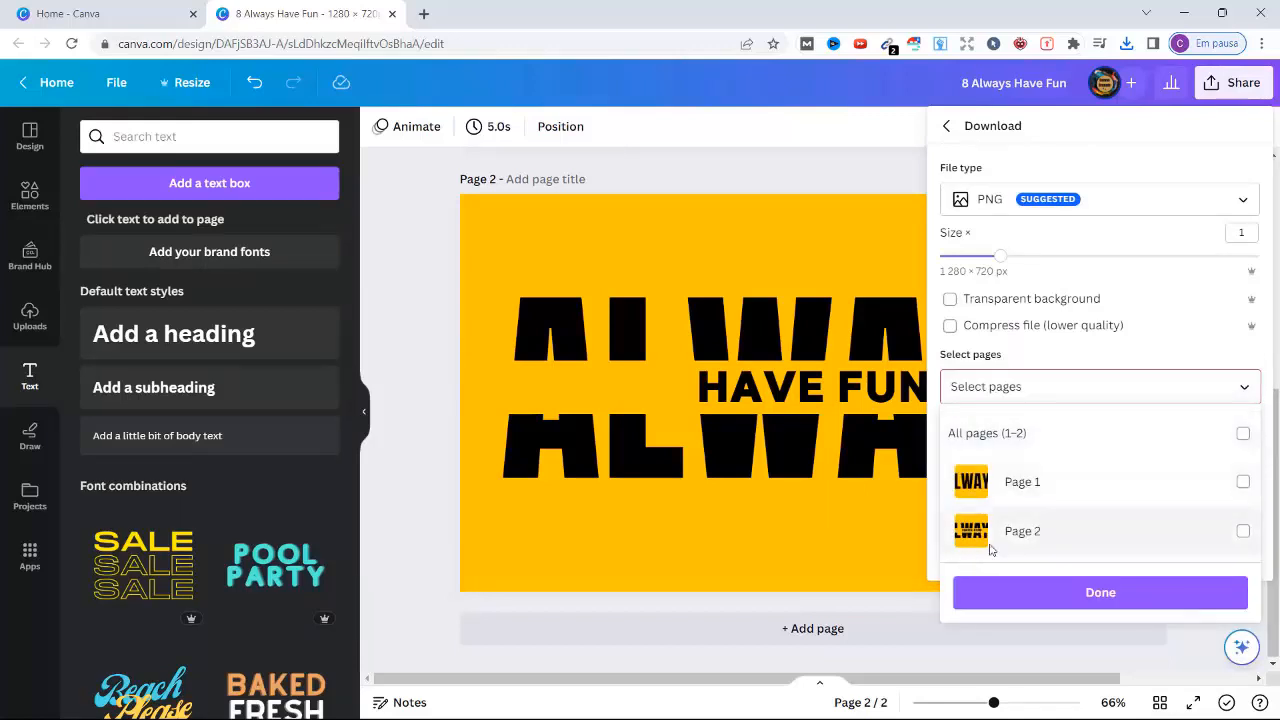
pyautogui.click(1242, 532)
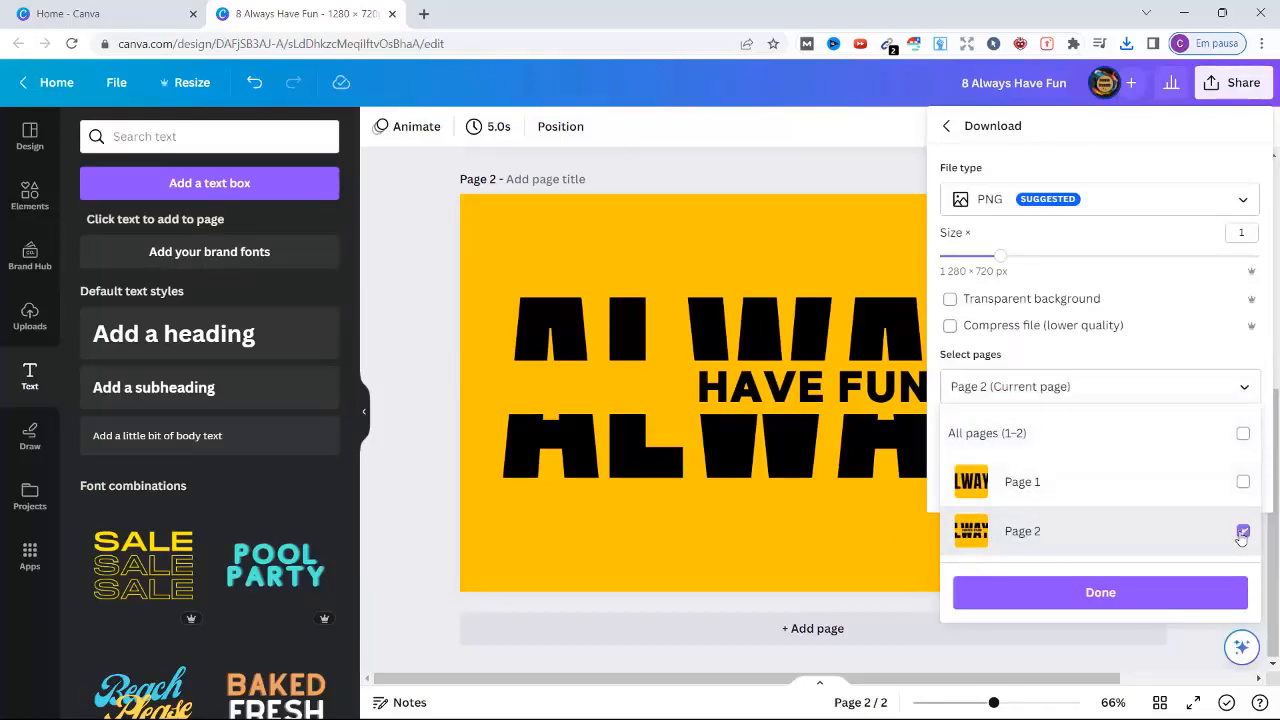
pyautogui.click(1120, 592)
pyautogui.click(1117, 477)
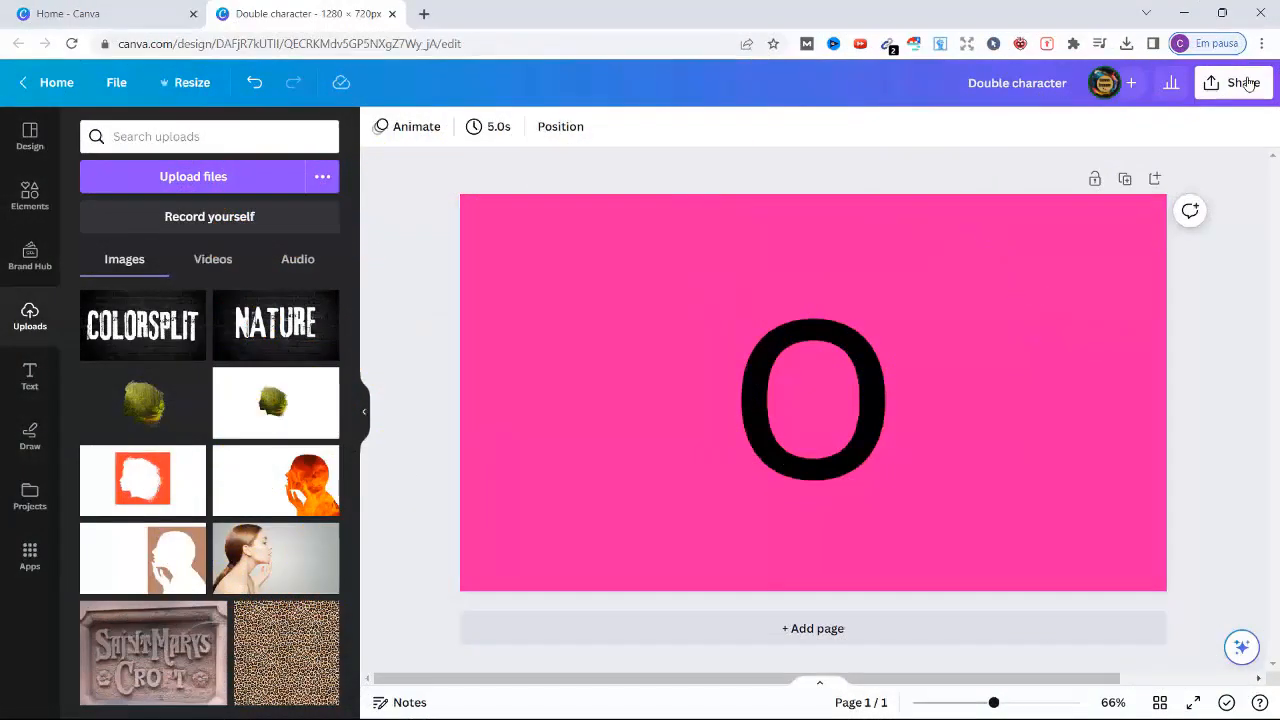
# Download the letter O design as a PNG with a transparent background and import the downloaded image into the uploads.
pyautogui.click(1248, 84)
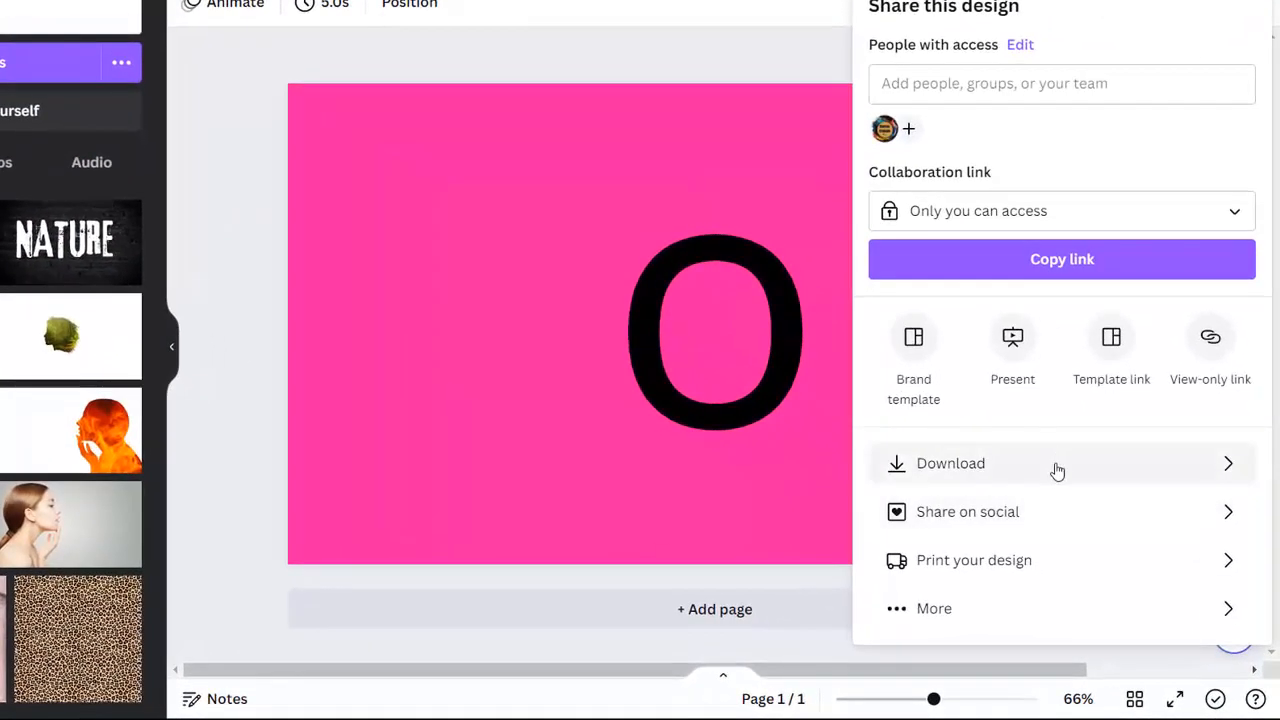
pyautogui.click(1090, 510)
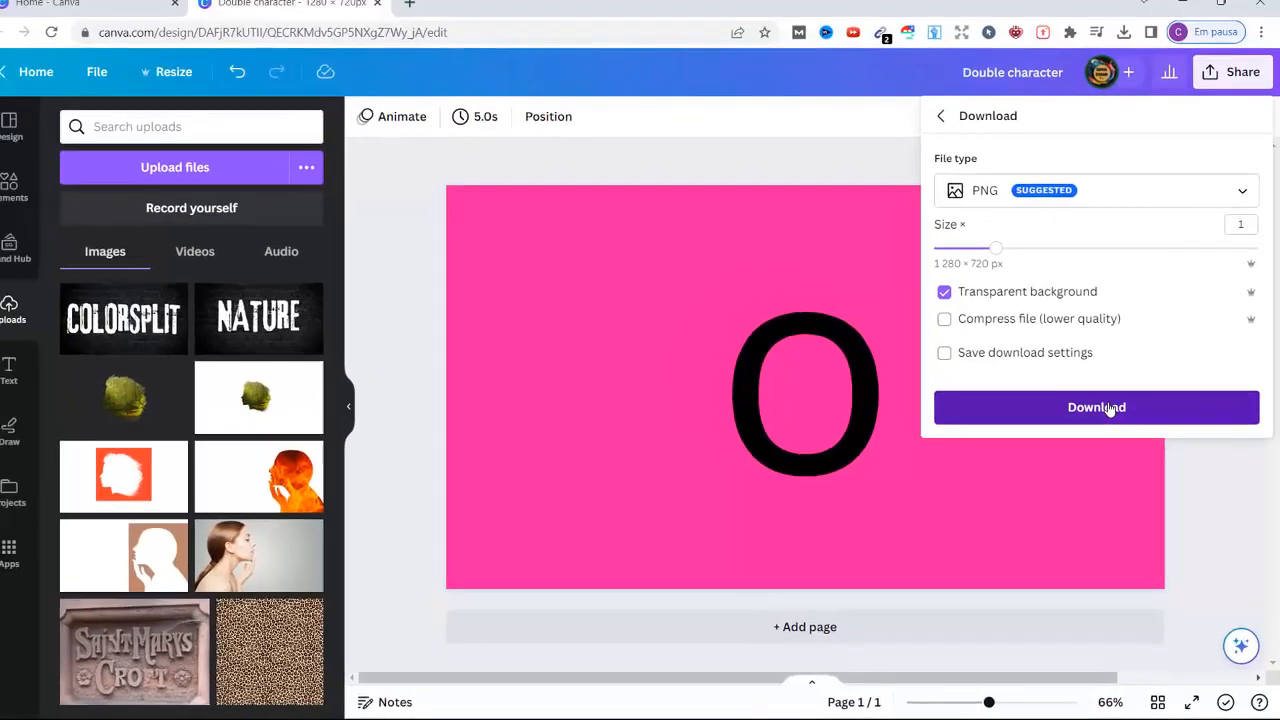
pyautogui.click(1080, 349)
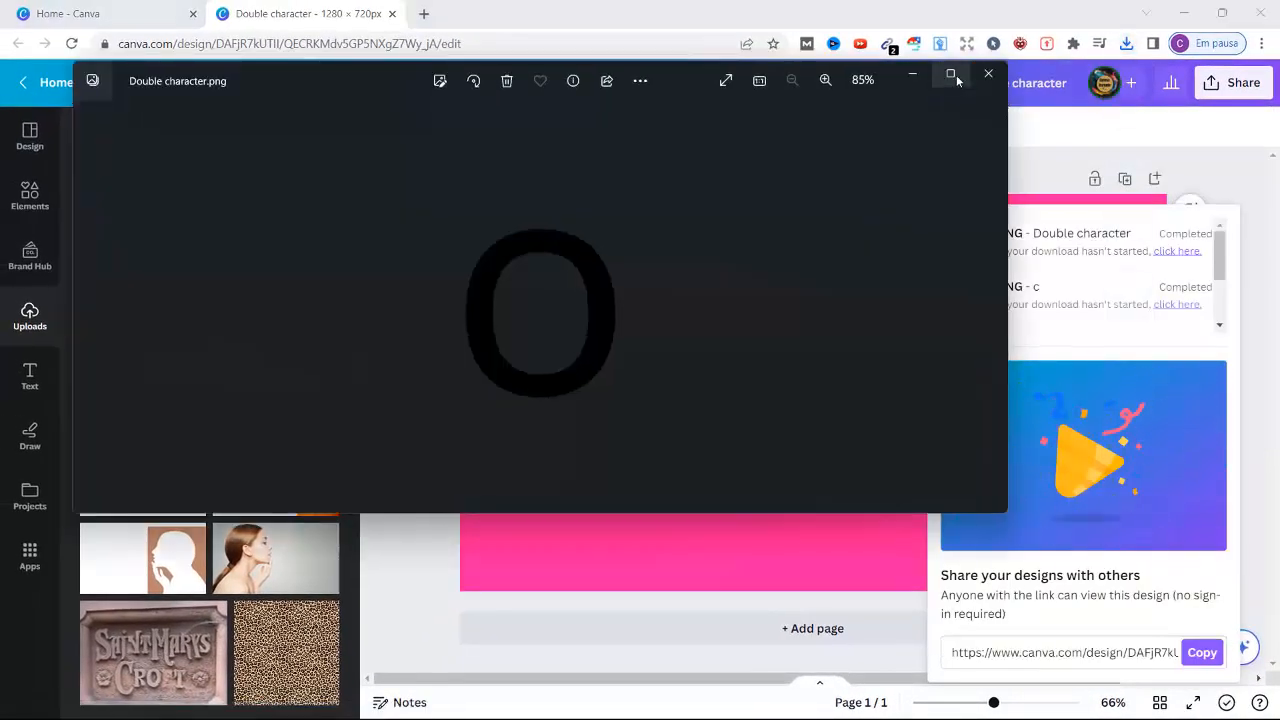
pyautogui.click(956, 75)
pyautogui.click(1257, 14)
pyautogui.click(1126, 43)
pyautogui.moveTo(964, 115); pyautogui.dragTo(106, 340)
# Replace the letter O text on the pink page with C and color it white.
pyautogui.click(769, 380)
pyautogui.click(786, 377)
pyautogui.click(834, 370)
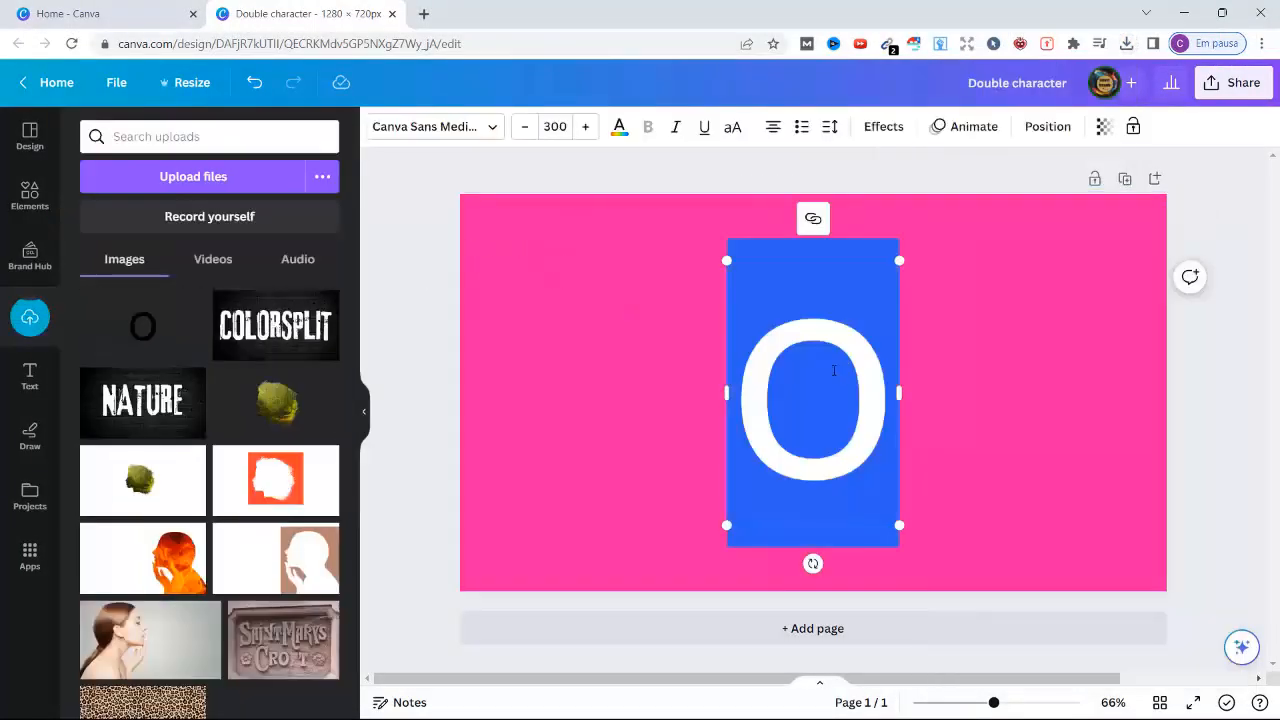
pyautogui.write('C')
pyautogui.hotkey('ctrl', 'a')
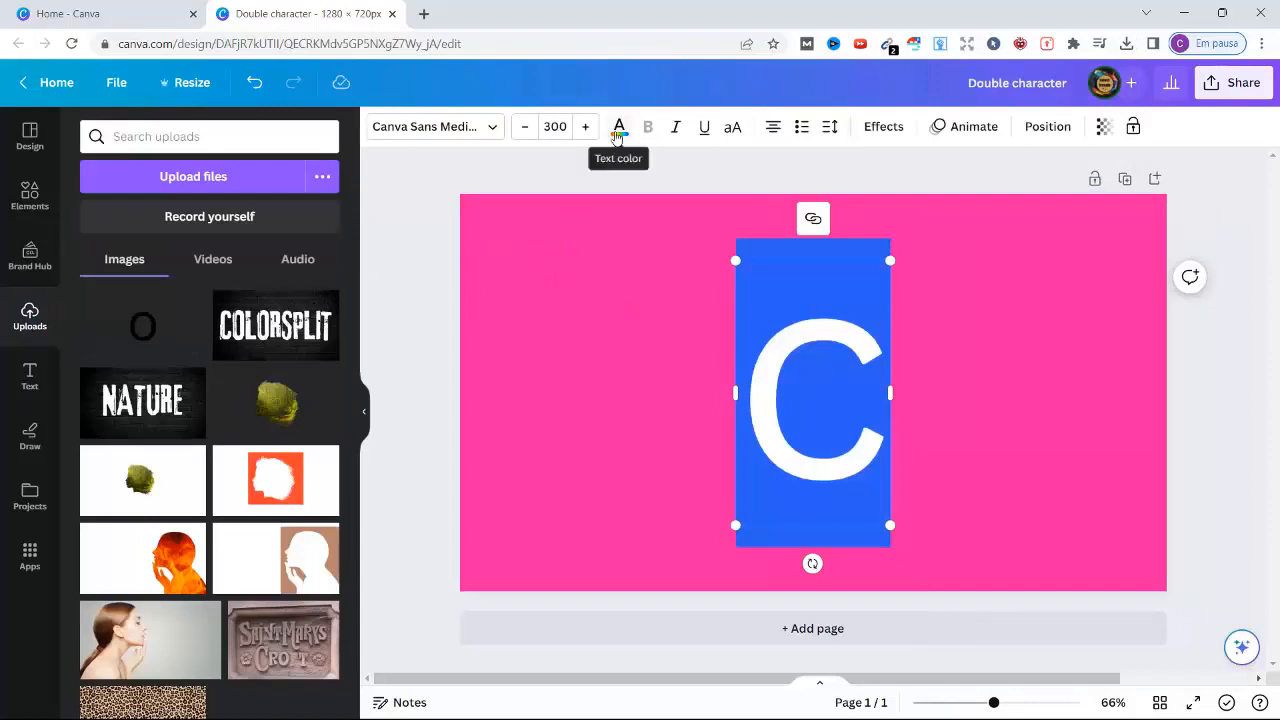
pyautogui.click(618, 128)
pyautogui.click(320, 423)
pyautogui.click(577, 336)
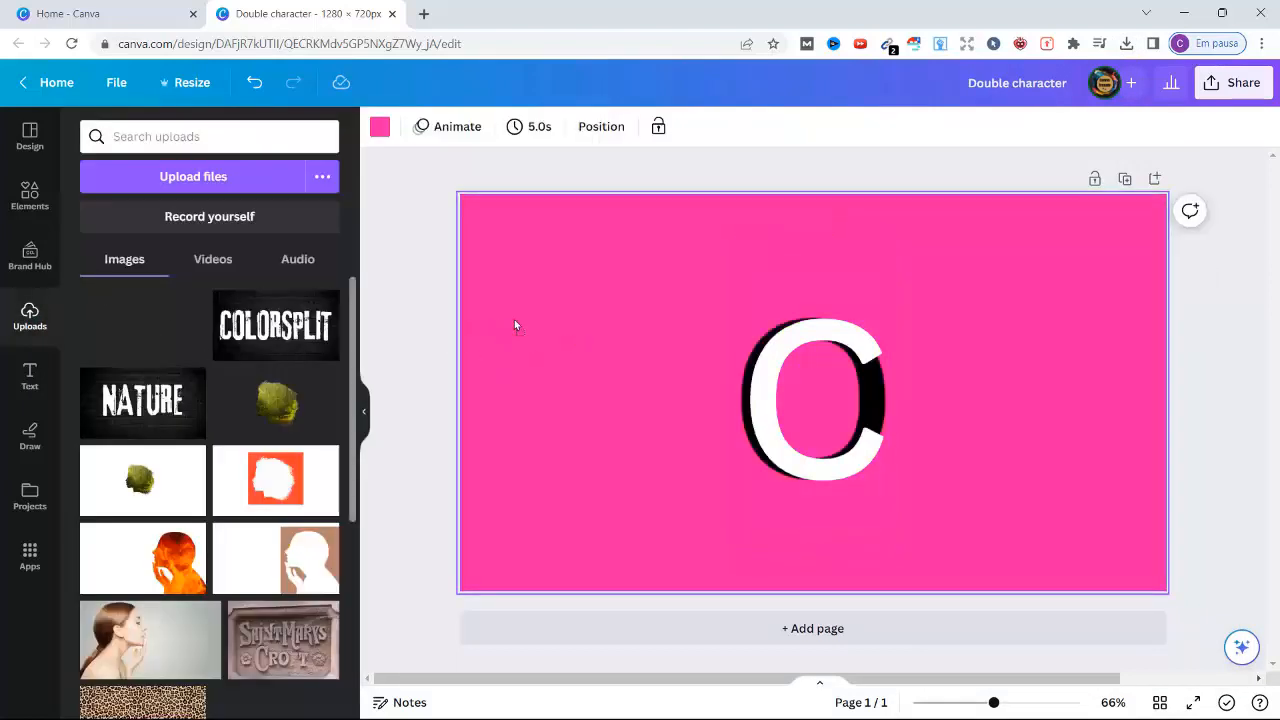
# Crop the black O image tightly around the letter, then enlarge and position it behind the white C.
pyautogui.moveTo(946, 411); pyautogui.dragTo(763, 411)
pyautogui.moveTo(462, 410); pyautogui.dragTo(641, 402)
pyautogui.moveTo(704, 278); pyautogui.dragTo(700, 340)
pyautogui.moveTo(704, 548); pyautogui.dragTo(711, 486)
pyautogui.moveTo(741, 428); pyautogui.dragTo(905, 481)
pyautogui.moveTo(895, 312); pyautogui.dragTo(917, 288)
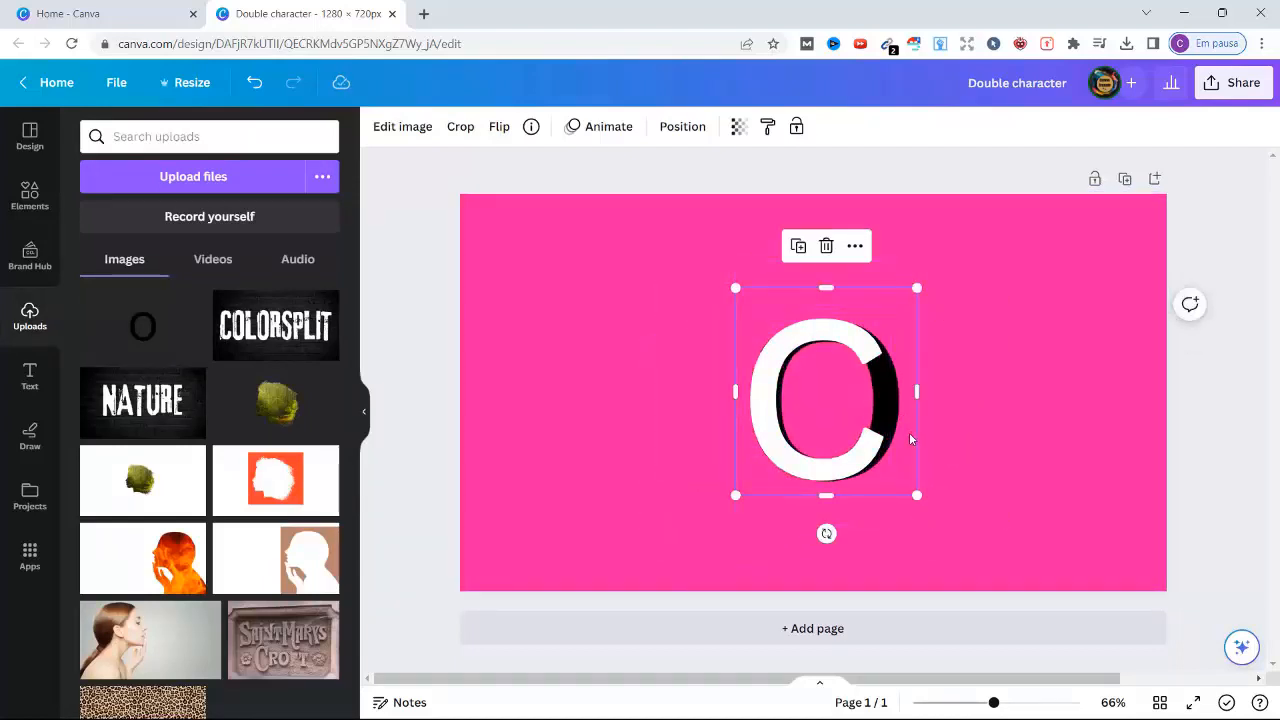
# Shift the black O left so it overlaps the C, and overlay an aligned duplicate cropped to the O's lower part.
pyautogui.moveTo(910, 438); pyautogui.dragTo(819, 433)
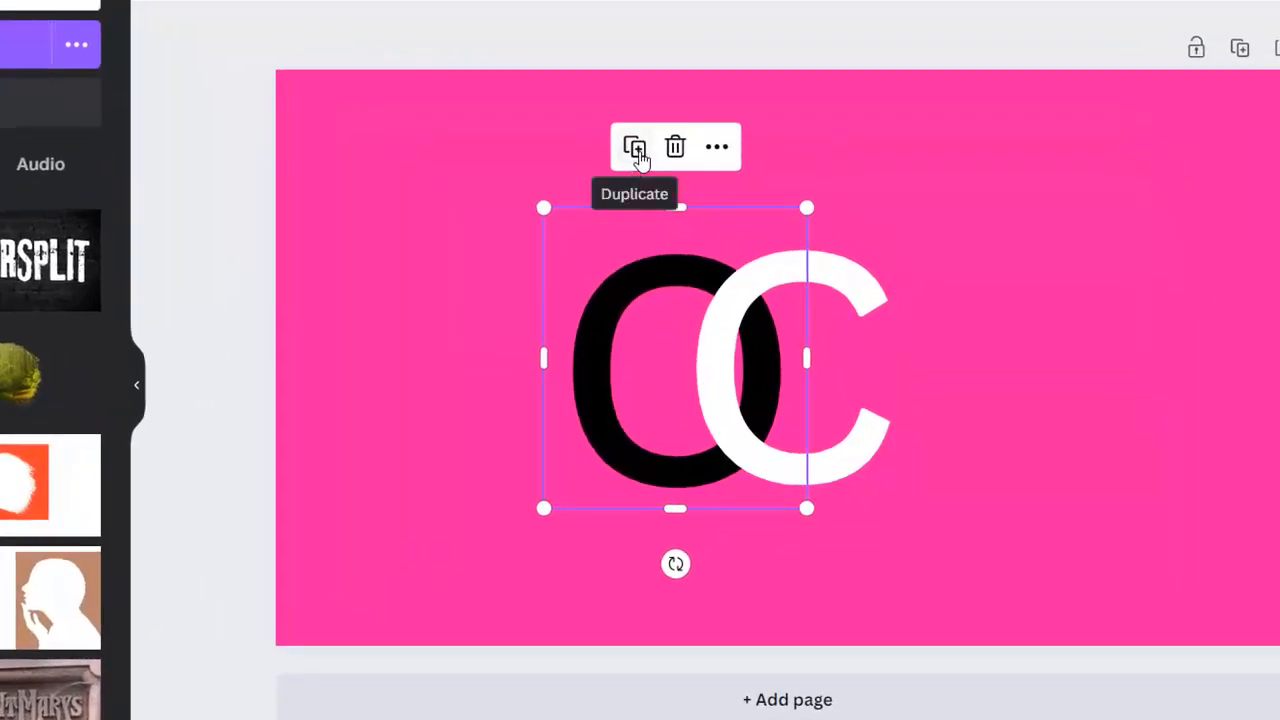
pyautogui.click(636, 150)
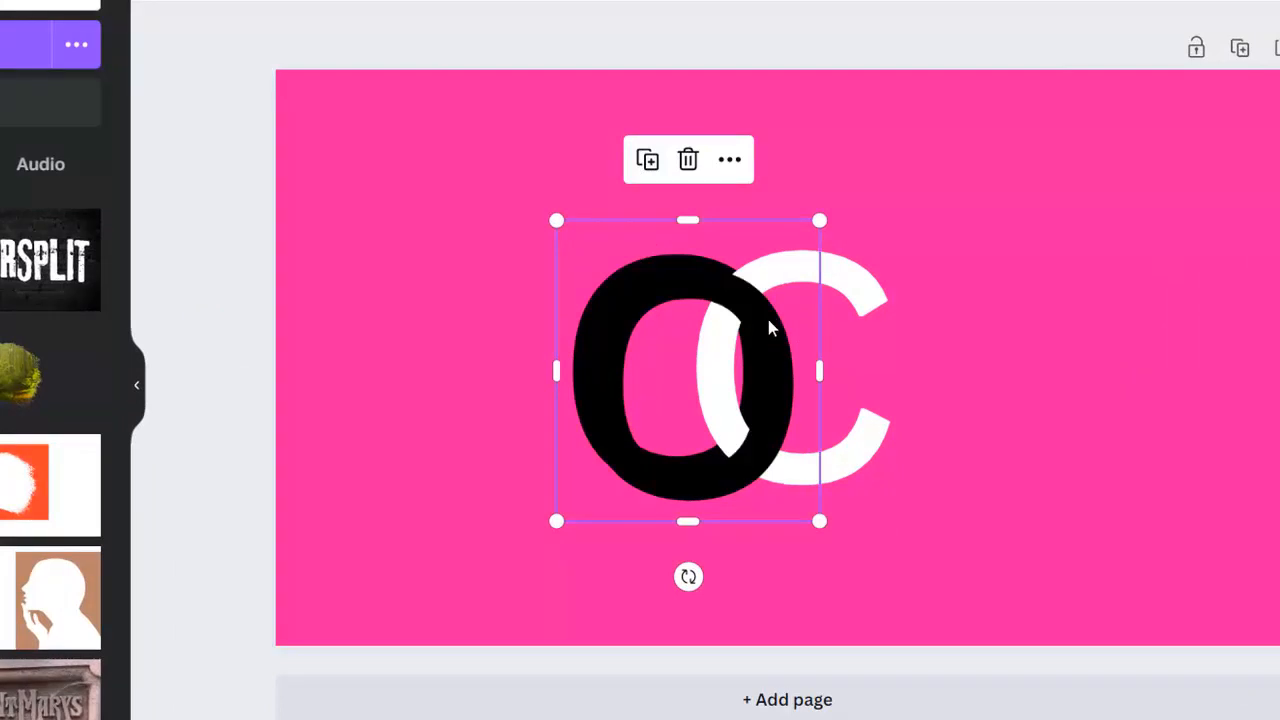
pyautogui.moveTo(769, 318); pyautogui.dragTo(757, 305)
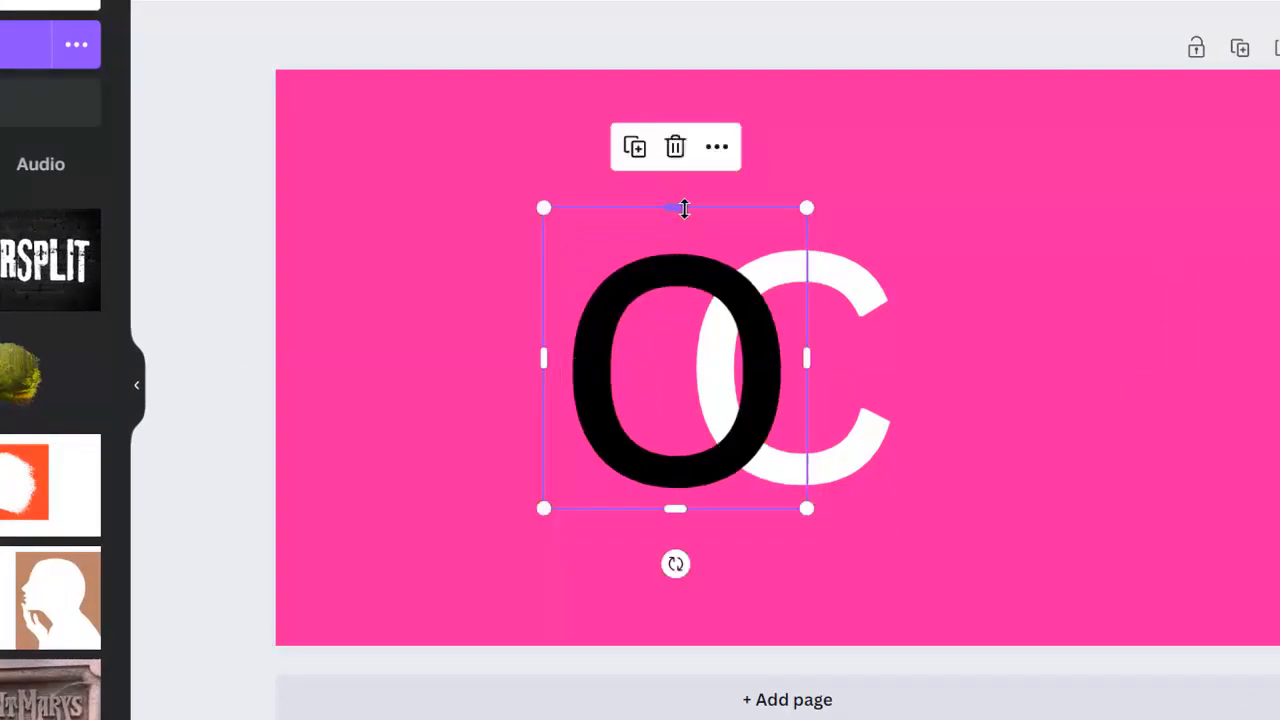
pyautogui.moveTo(679, 207); pyautogui.dragTo(664, 350)
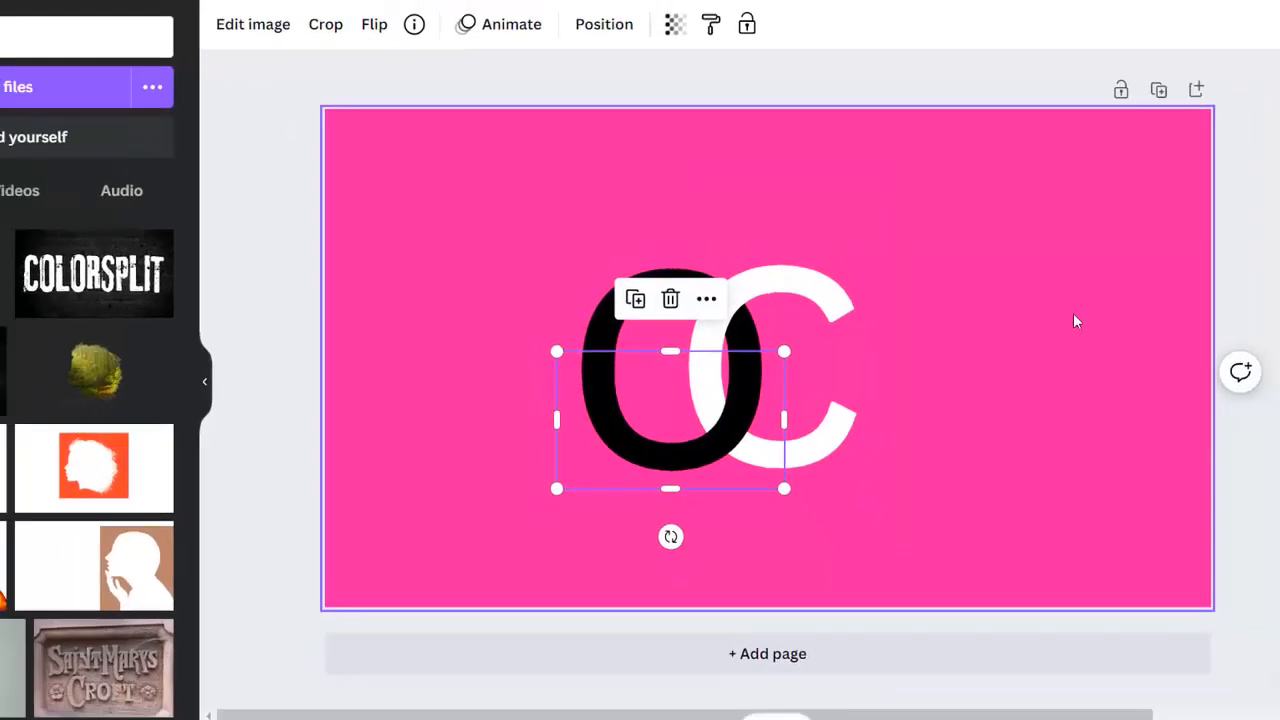
pyautogui.click(1180, 317)
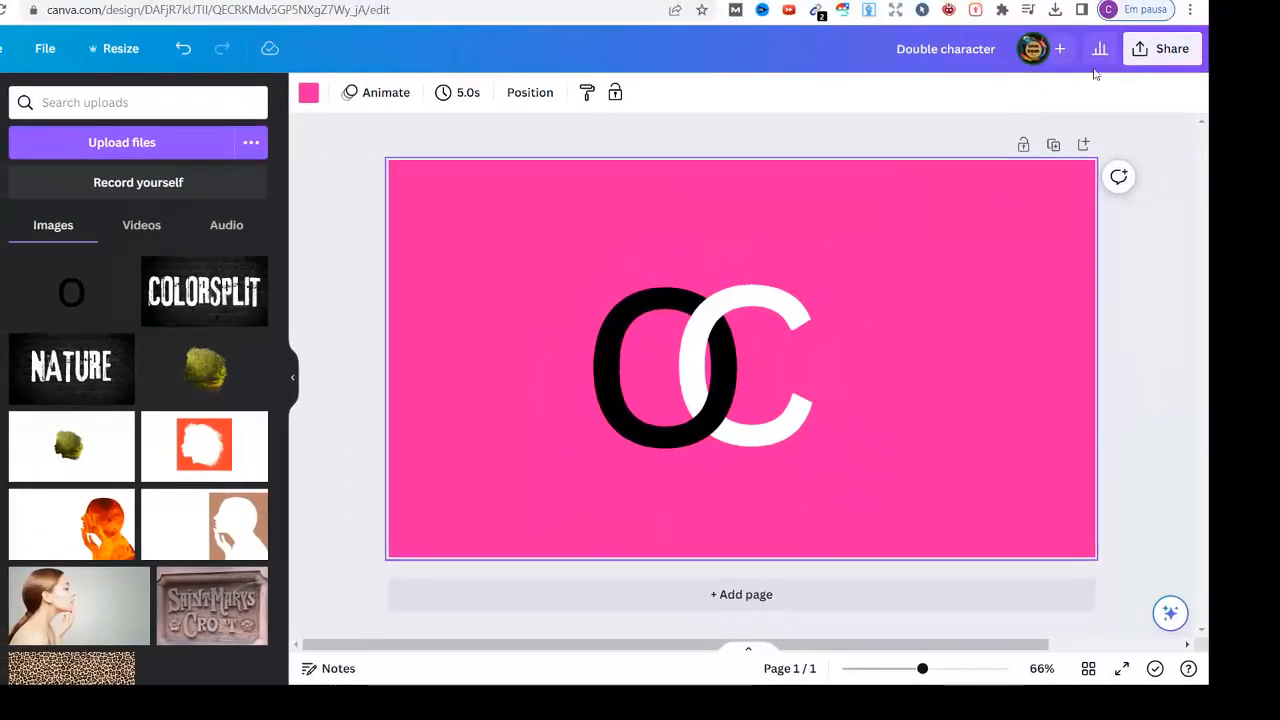
# Download the interlocked O and C design as a PNG.
pyautogui.click(1160, 50)
pyautogui.click(987, 474)
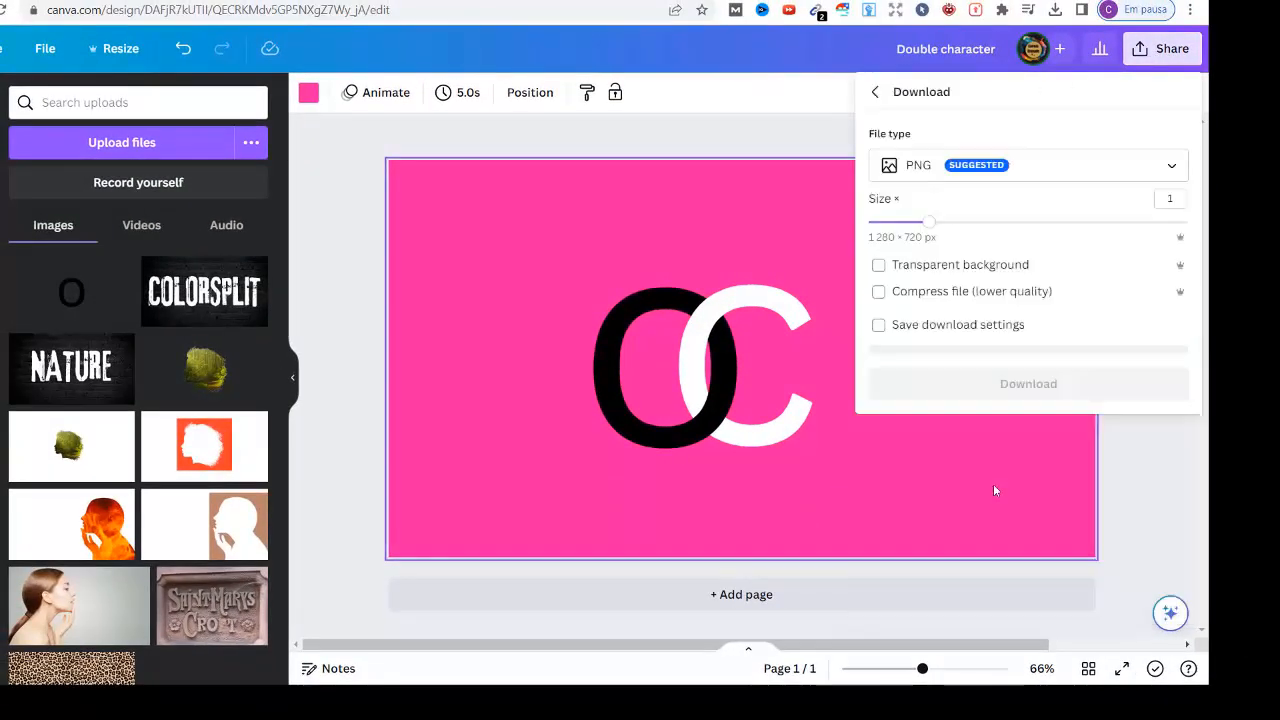
pyautogui.click(1043, 381)
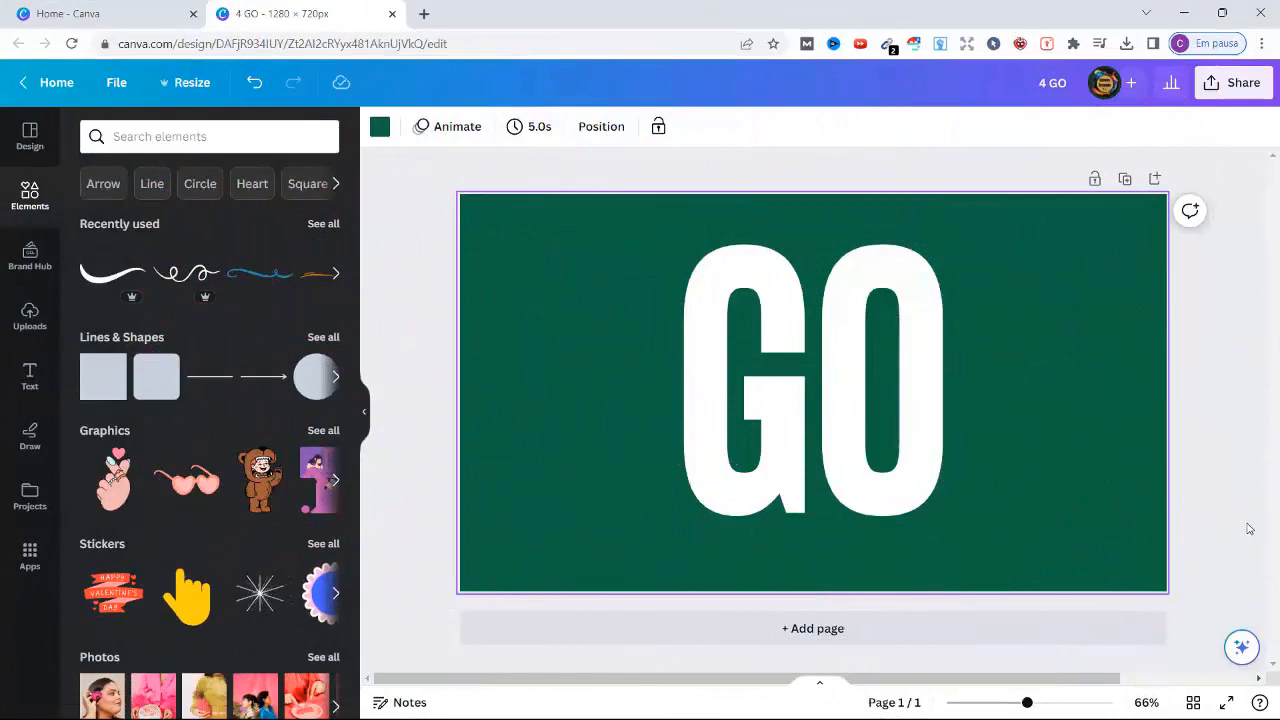
# Search the graphics for "swirl line" and add the thick tapered wave to the green GO page.
pyautogui.click(731, 391)
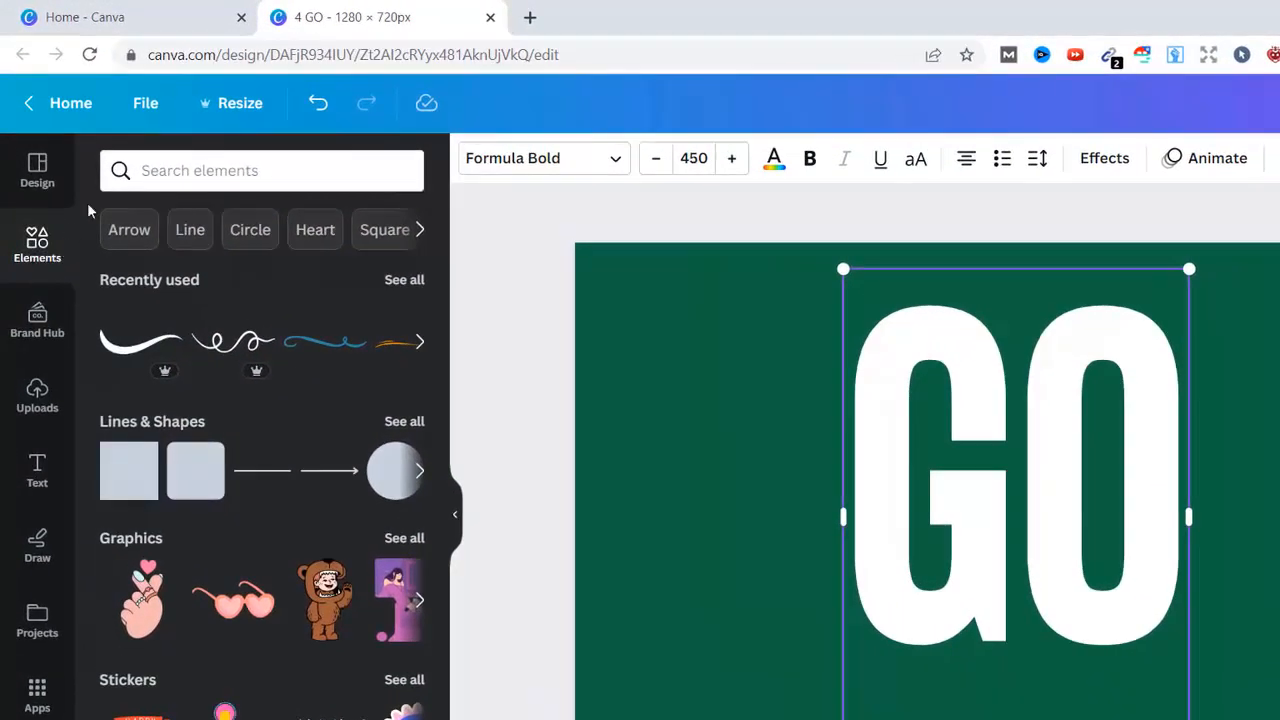
pyautogui.click(132, 137)
pyautogui.click(160, 263)
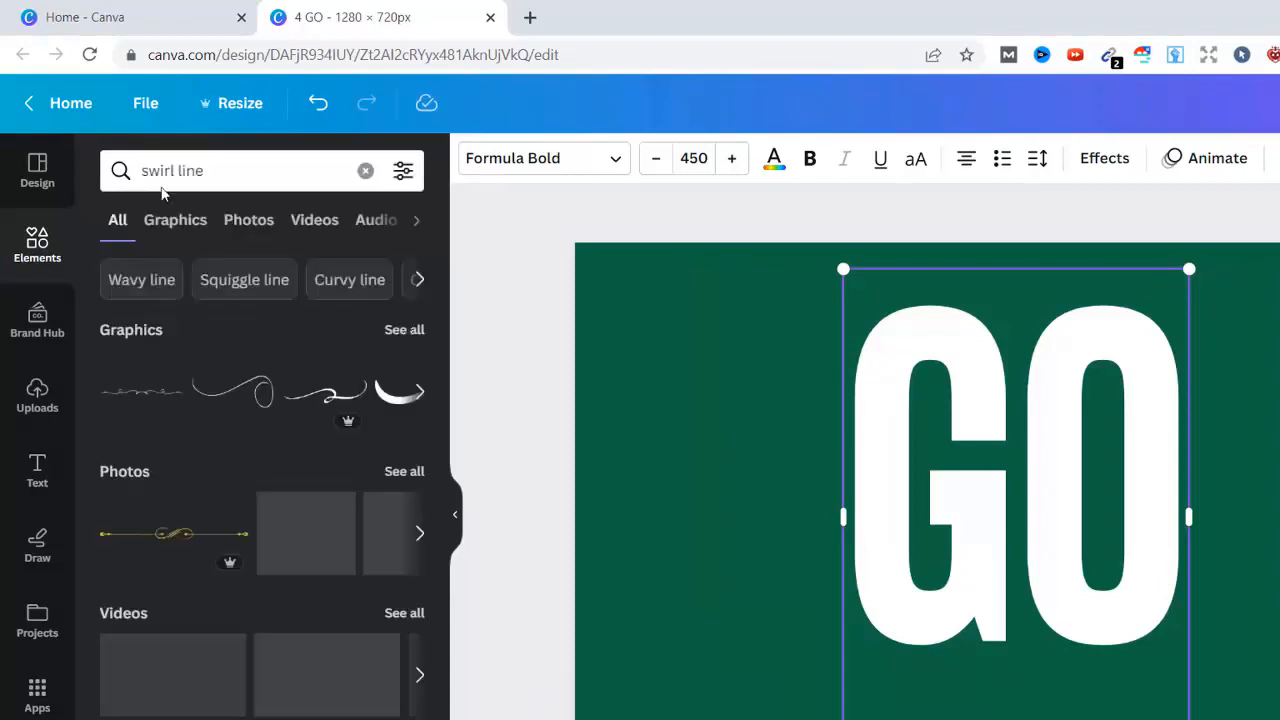
pyautogui.click(406, 331)
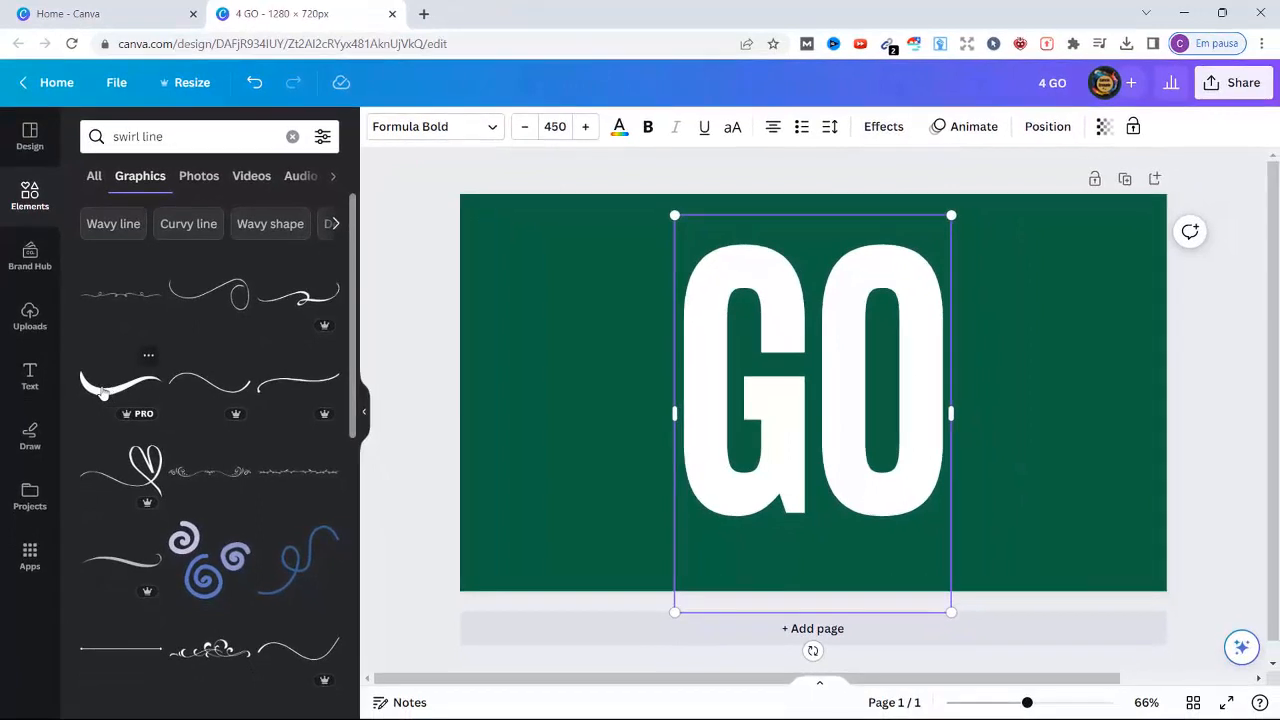
pyautogui.click(150, 485)
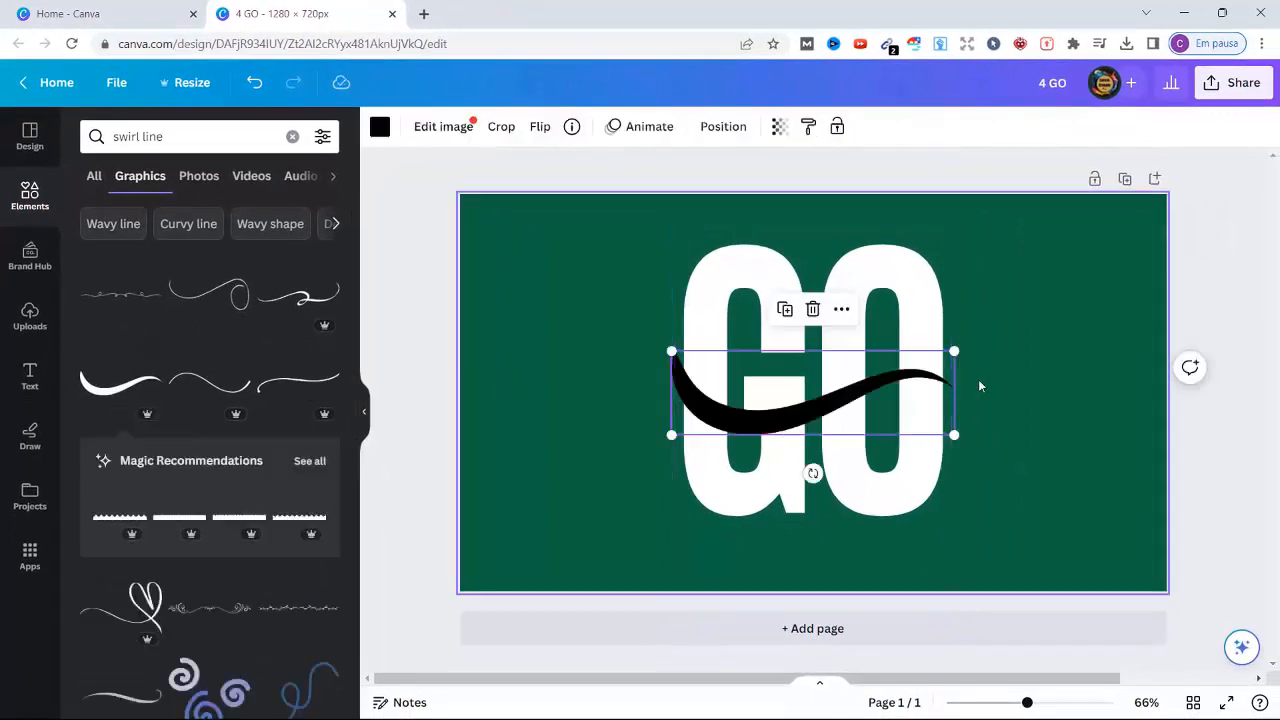
# Resize the black wave to about 471 × 140 to match the width of GO, and place it across the letters' base.
pyautogui.moveTo(954, 351); pyautogui.dragTo(946, 357)
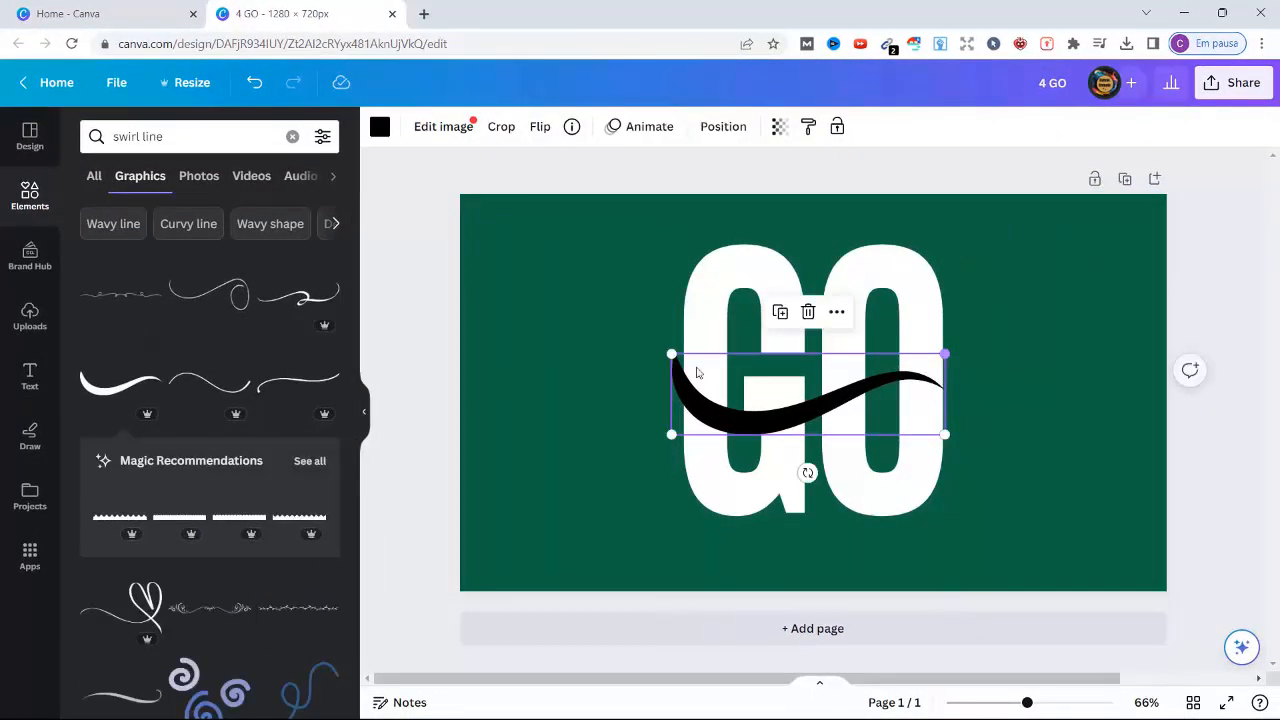
pyautogui.moveTo(672, 354); pyautogui.dragTo(684, 358)
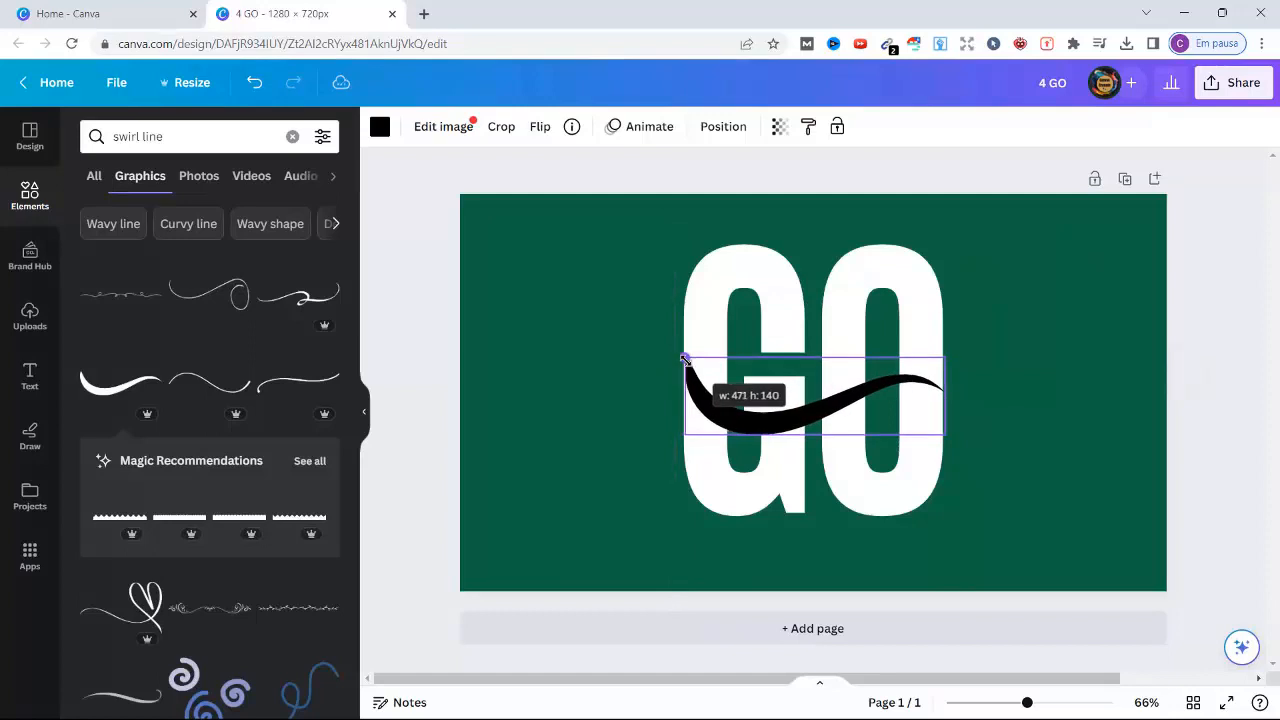
pyautogui.moveTo(828, 423); pyautogui.dragTo(819, 496)
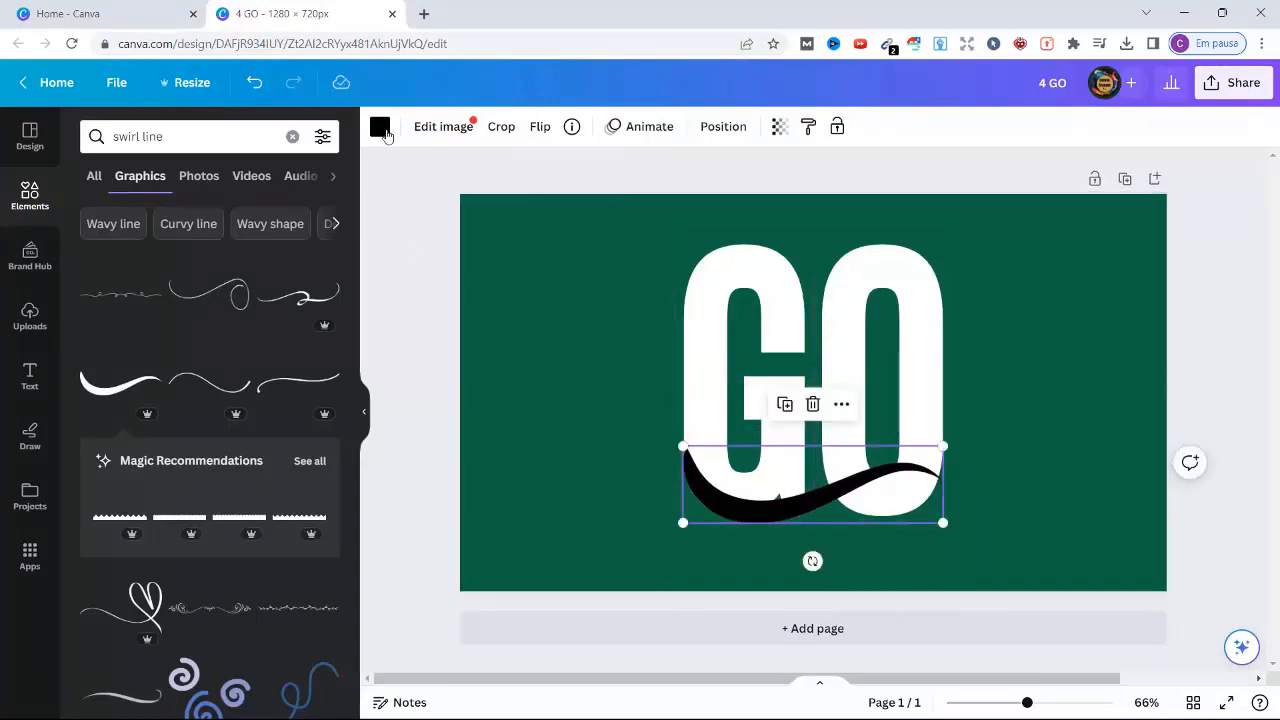
# Color the wave the same dark green as the background and place a white duplicate aligned just beneath it.
pyautogui.click(380, 127)
pyautogui.click(178, 233)
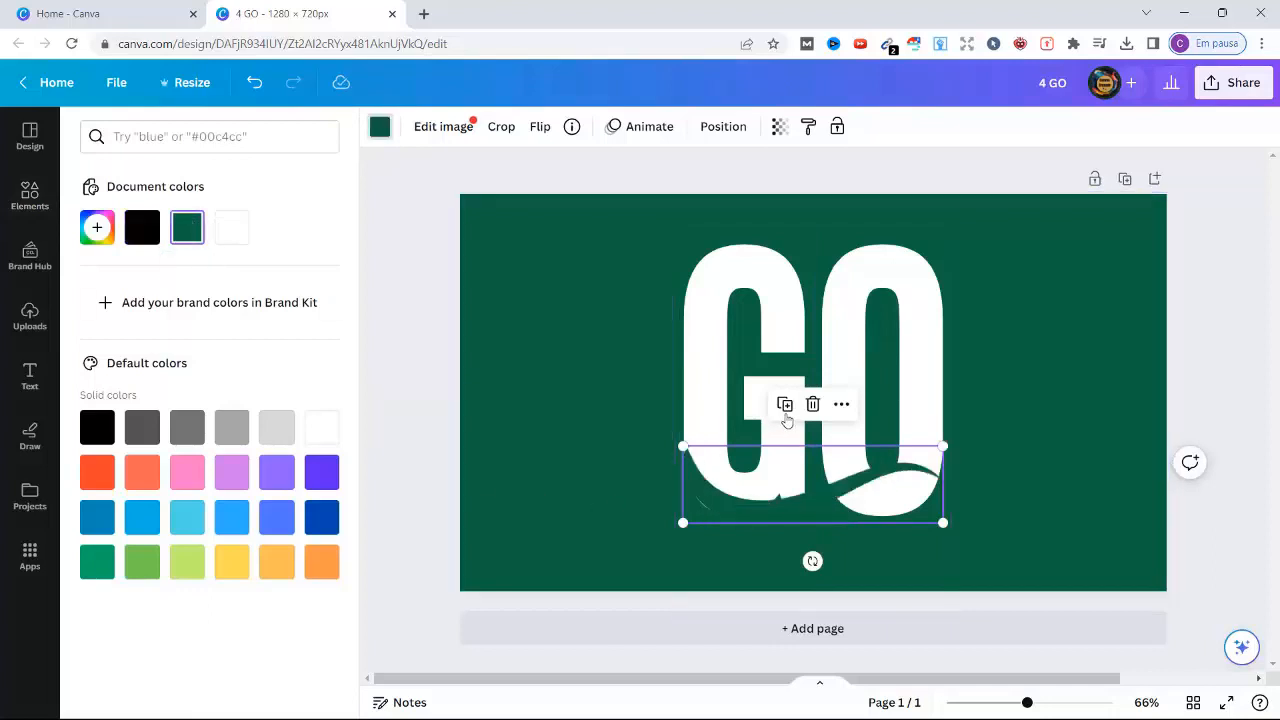
pyautogui.click(785, 405)
pyautogui.click(231, 227)
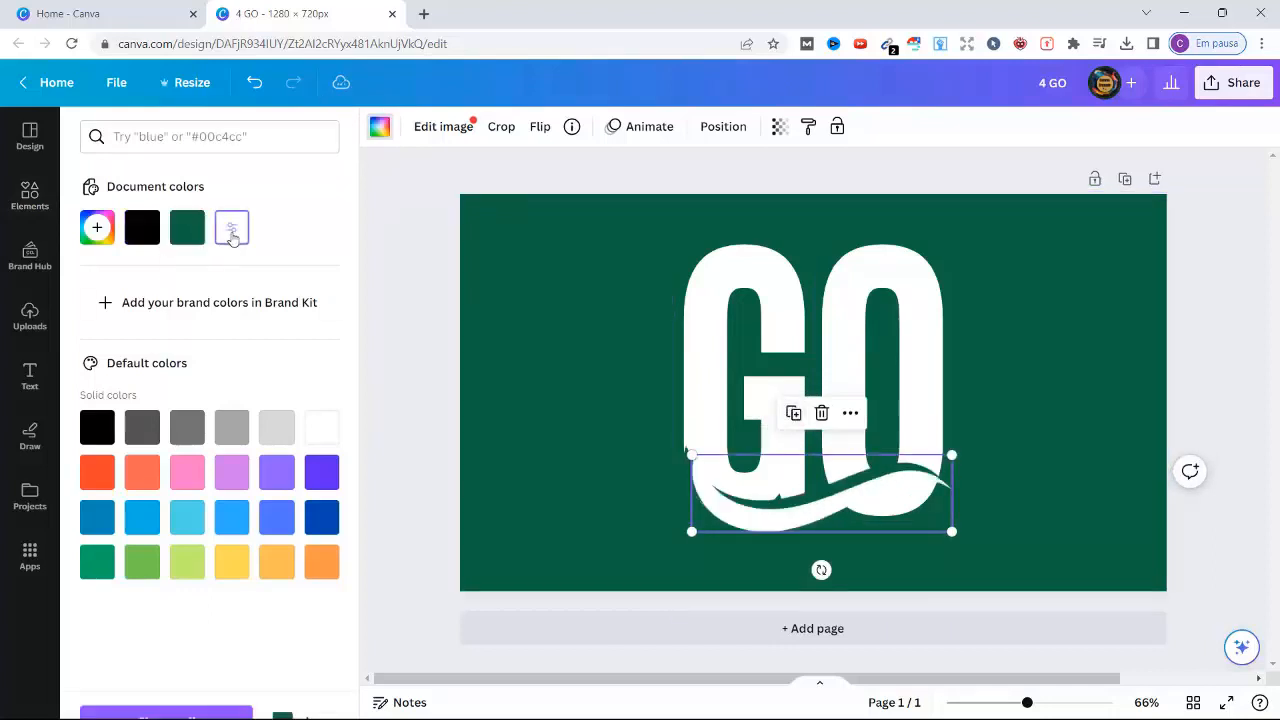
pyautogui.moveTo(785, 515); pyautogui.dragTo(776, 515)
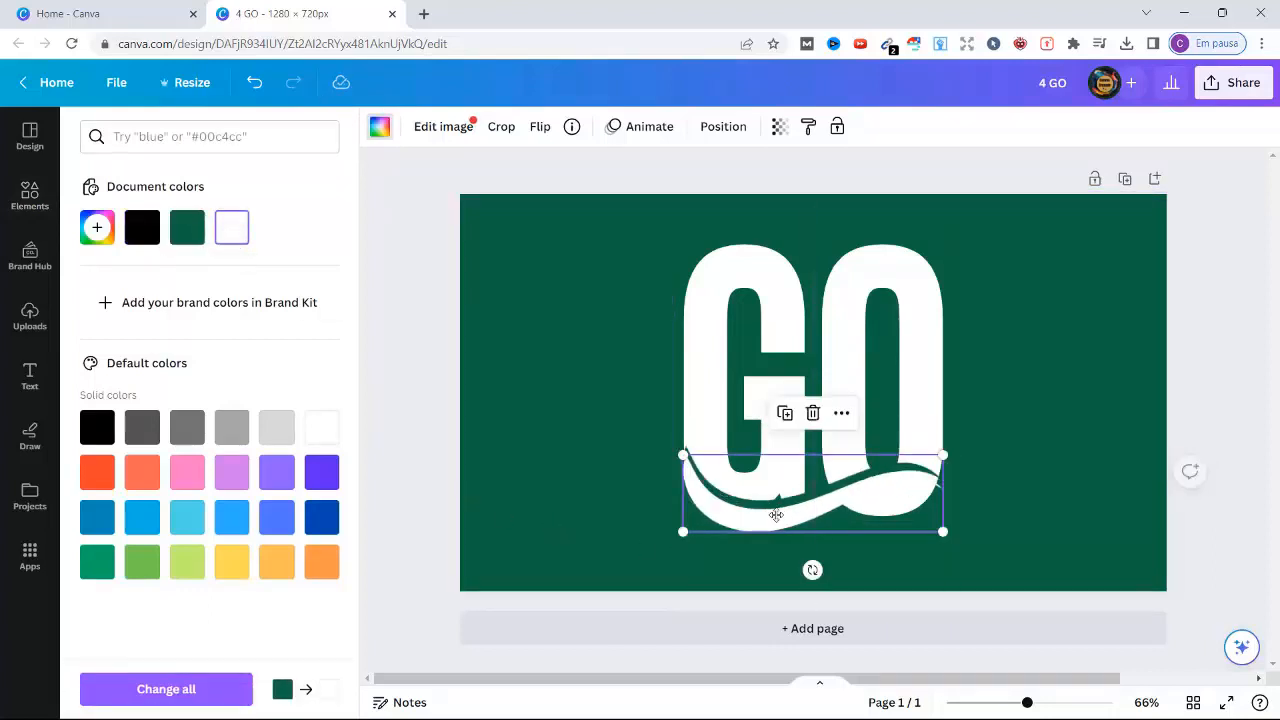
pyautogui.click(1039, 409)
# Download the GO design as a PNG.
pyautogui.click(1214, 86)
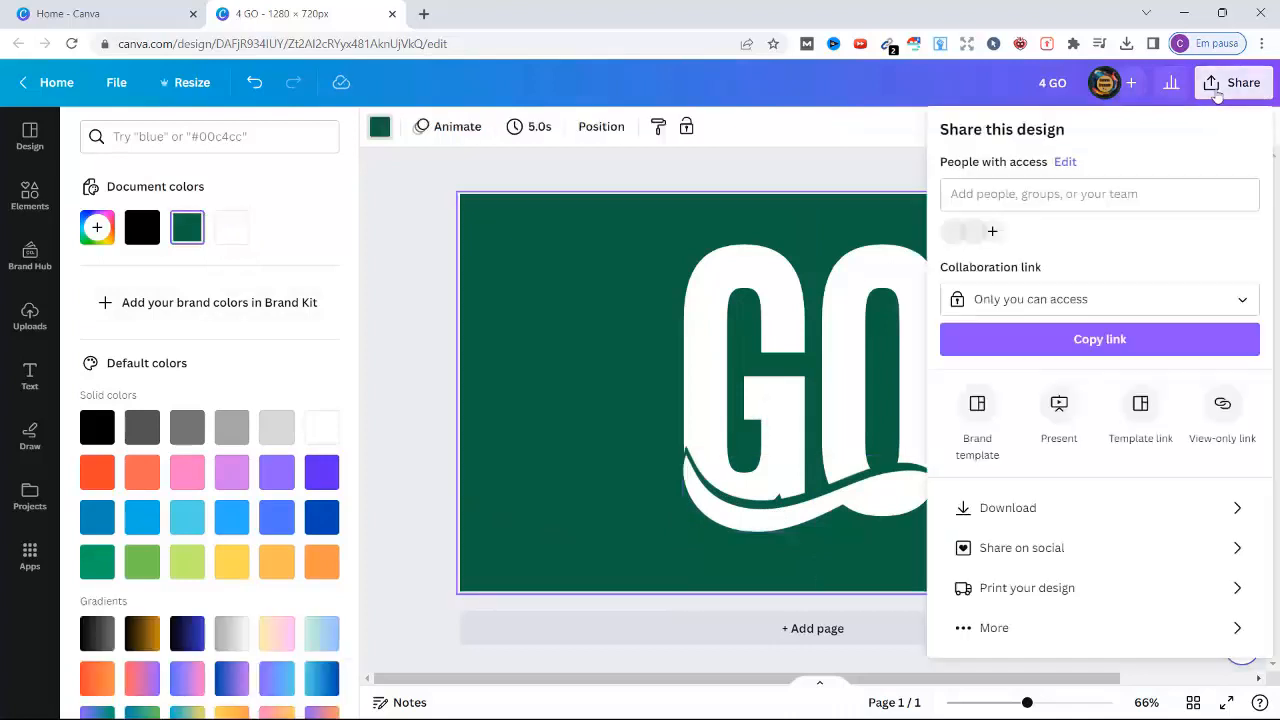
pyautogui.click(1108, 508)
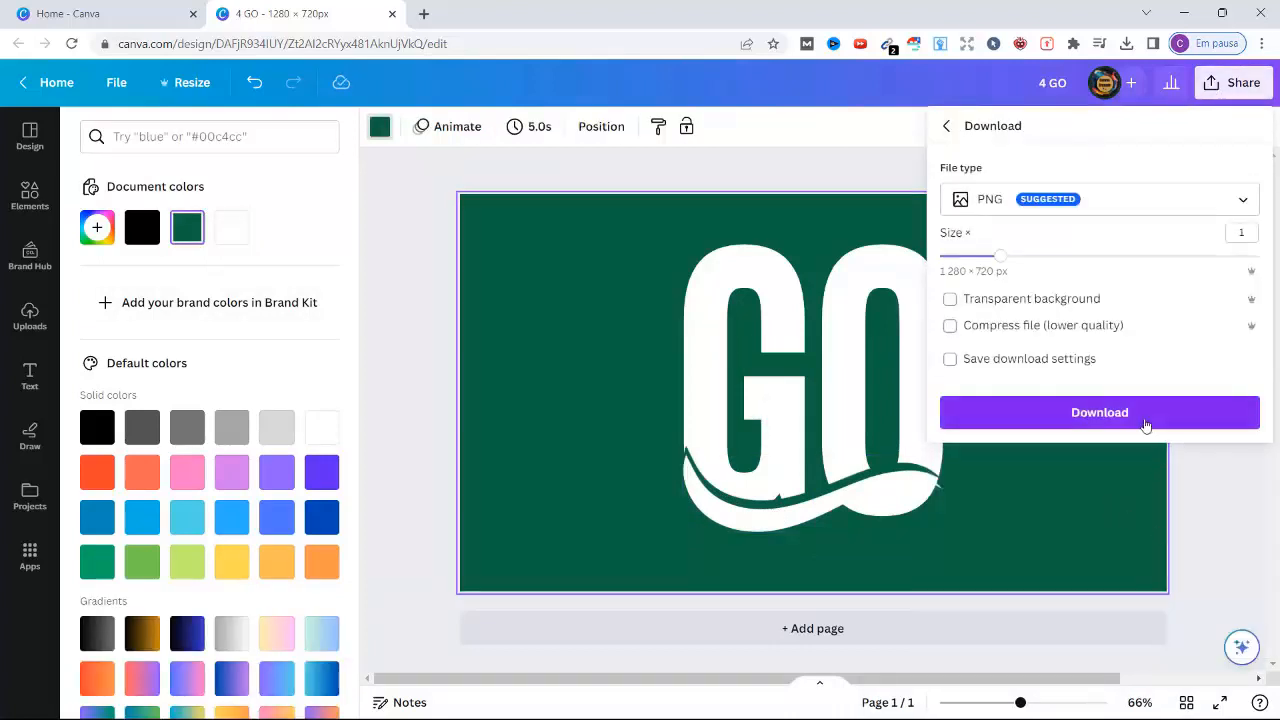
pyautogui.click(1150, 412)
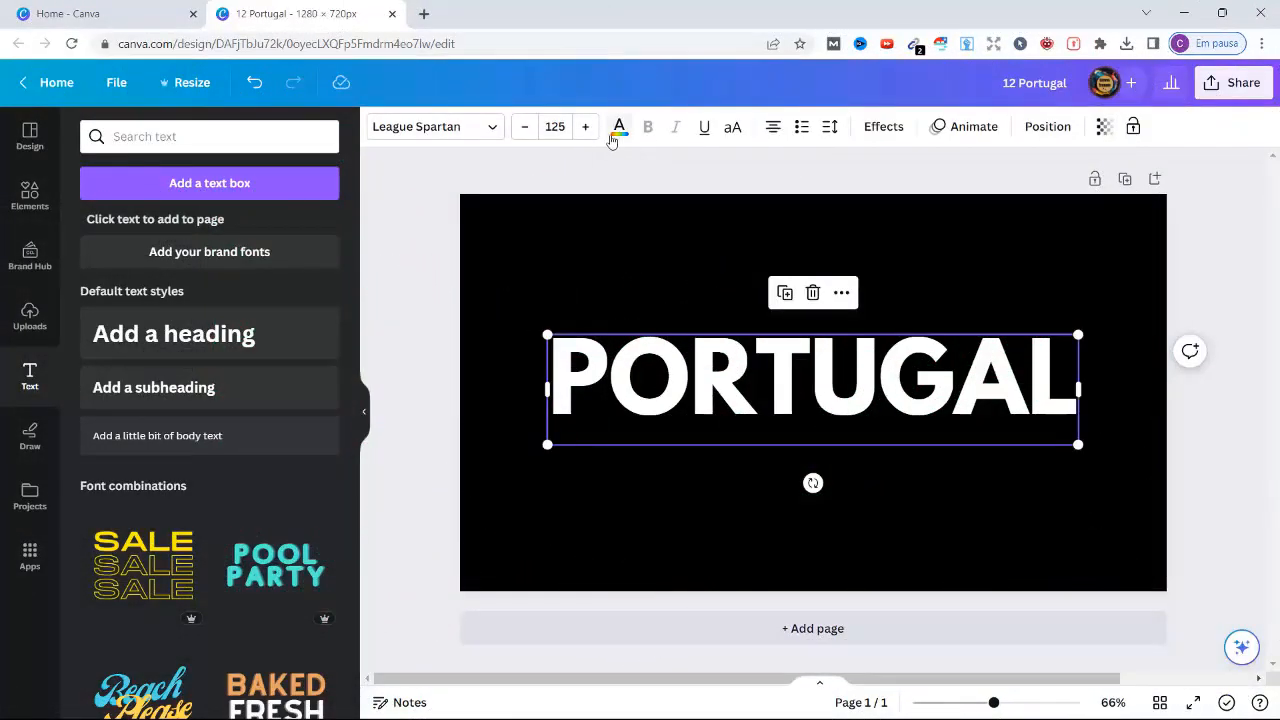
# Color the PORTUGAL text green with the custom shade #048D4B.
pyautogui.click(619, 128)
pyautogui.click(96, 563)
pyautogui.click(97, 227)
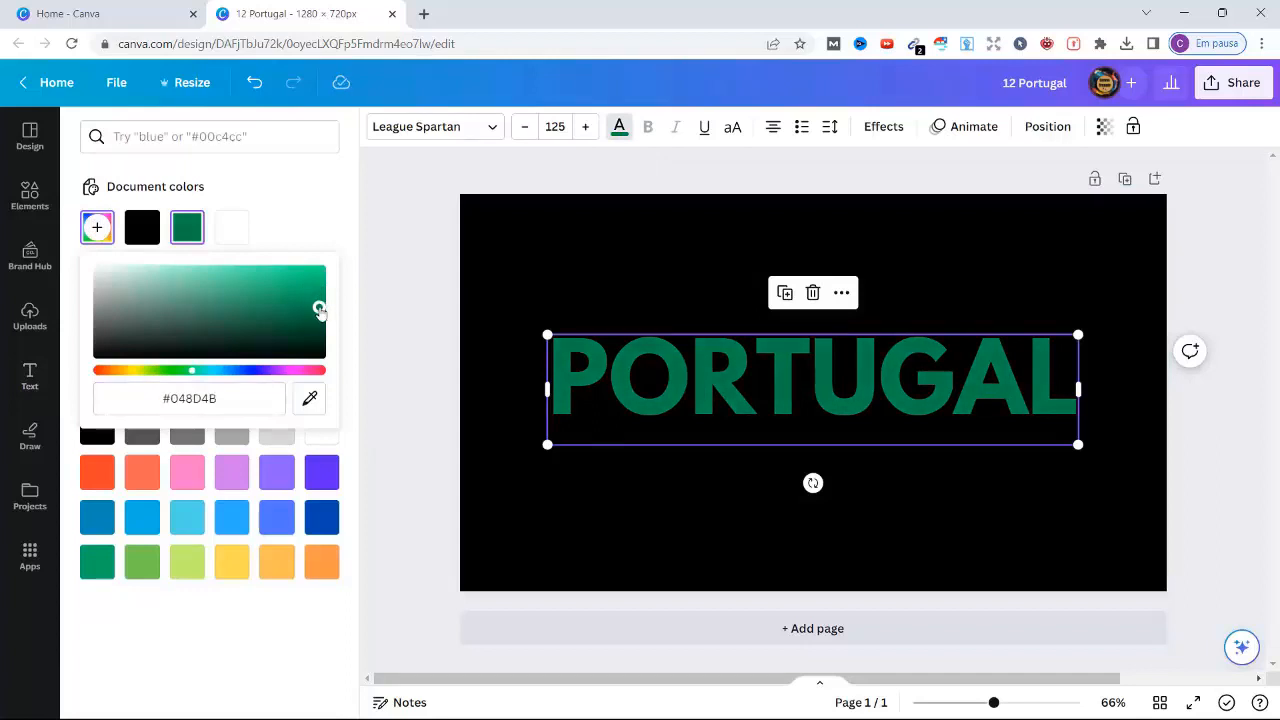
pyautogui.click(397, 285)
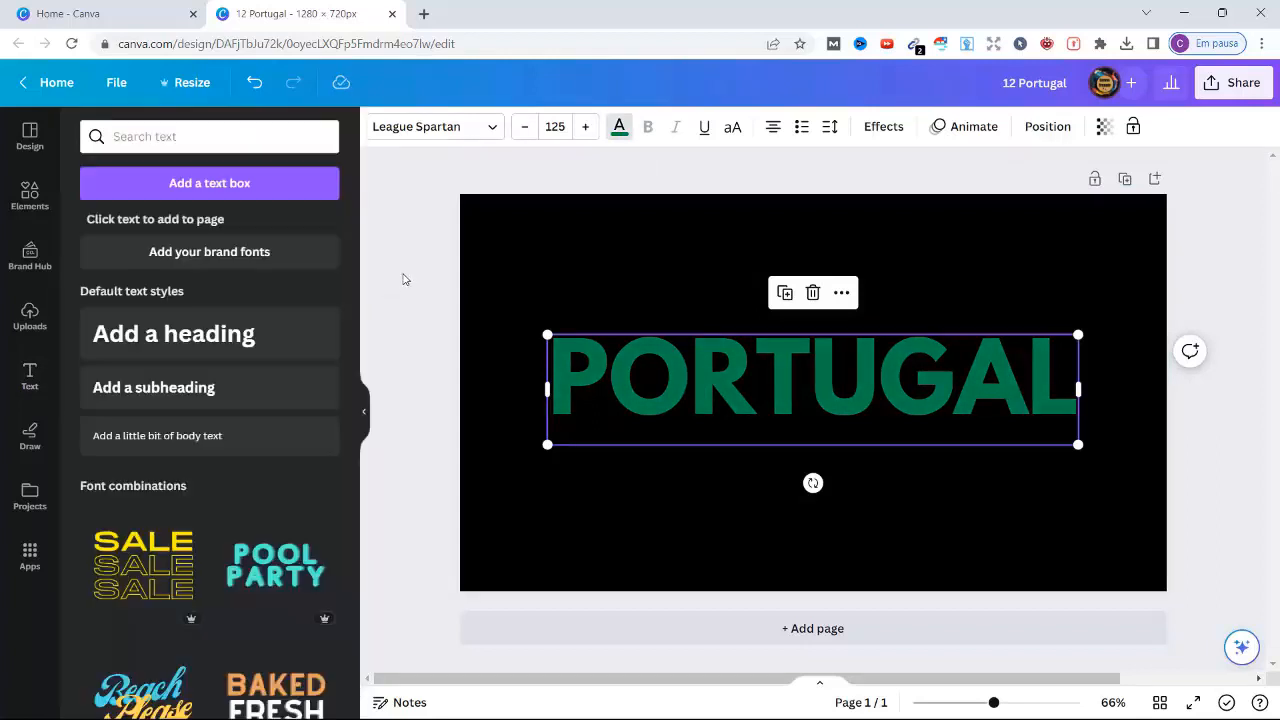
# Download the green PORTUGAL design as a PNG and close the image preview.
pyautogui.click(1229, 94)
pyautogui.click(1094, 508)
pyautogui.click(1100, 411)
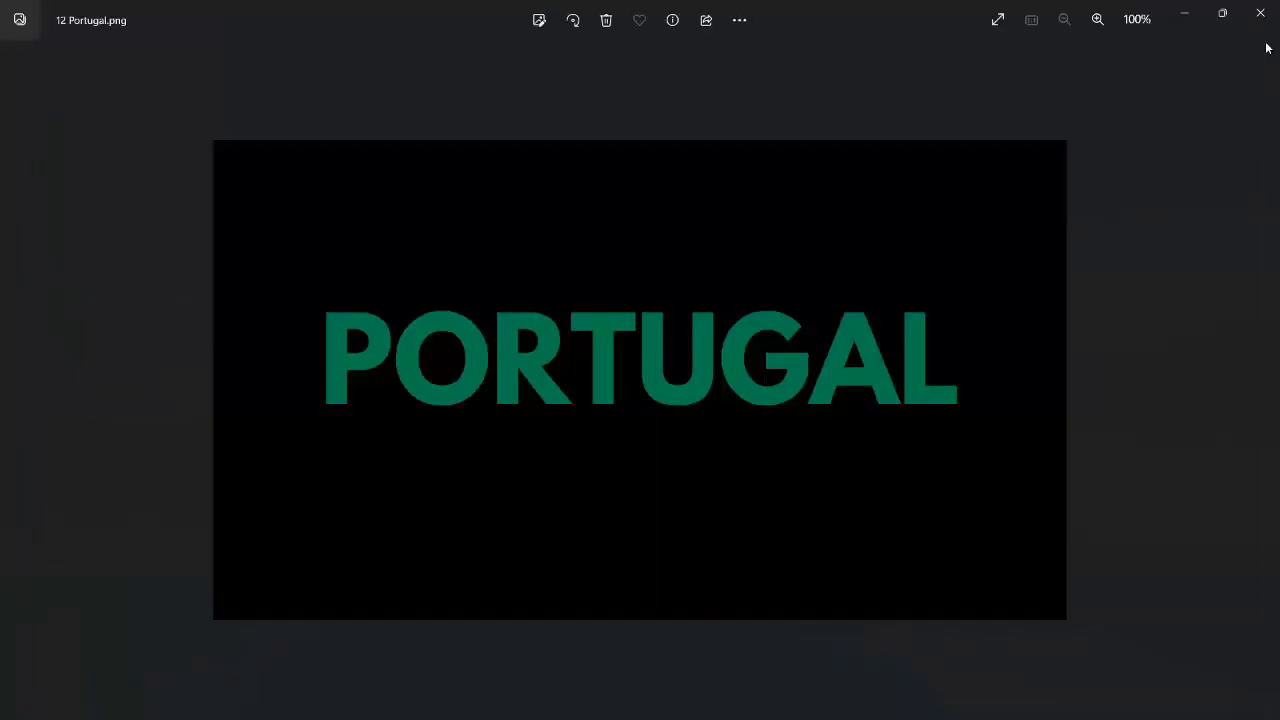
pyautogui.click(1260, 13)
# Recolor the PORTUGAL text a fully saturated bright red, based on the default bright red.
pyautogui.click(759, 393)
pyautogui.click(619, 126)
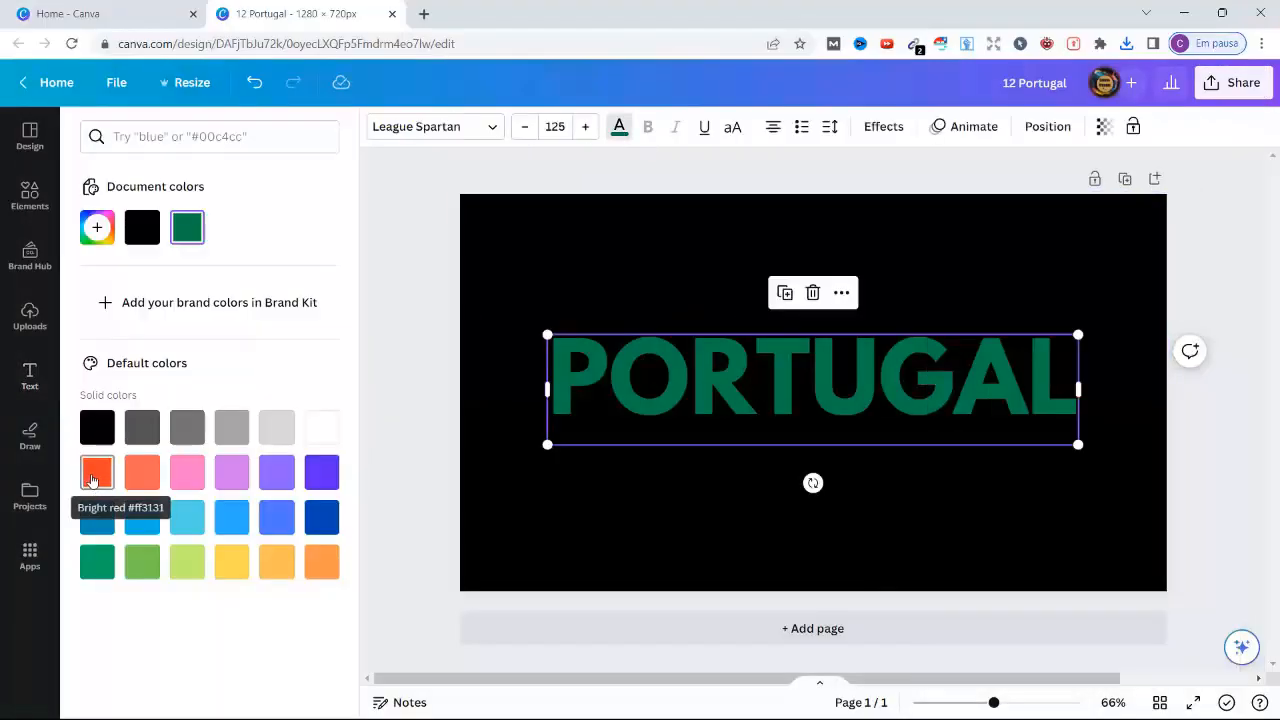
pyautogui.click(97, 472)
pyautogui.click(97, 227)
pyautogui.moveTo(290, 286); pyautogui.dragTo(343, 266)
pyautogui.click(417, 250)
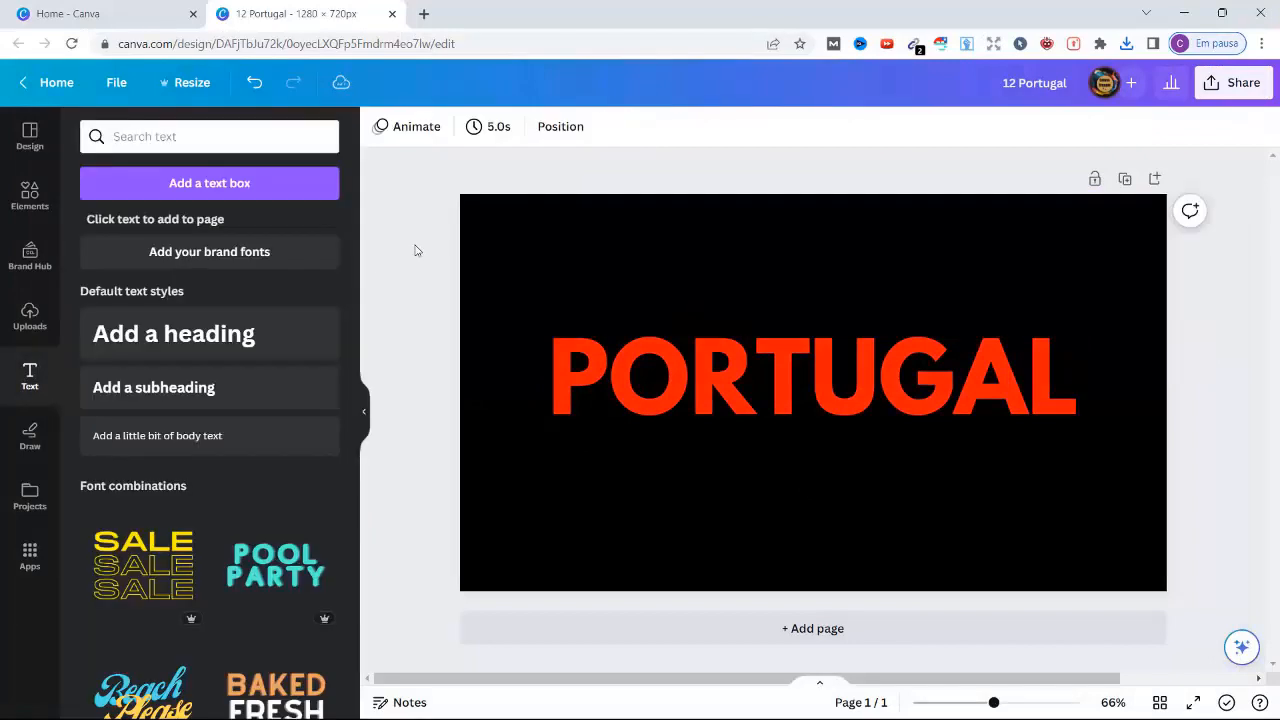
# Download the red PORTUGAL design as a PNG and close the image preview.
pyautogui.click(1262, 88)
pyautogui.click(1080, 523)
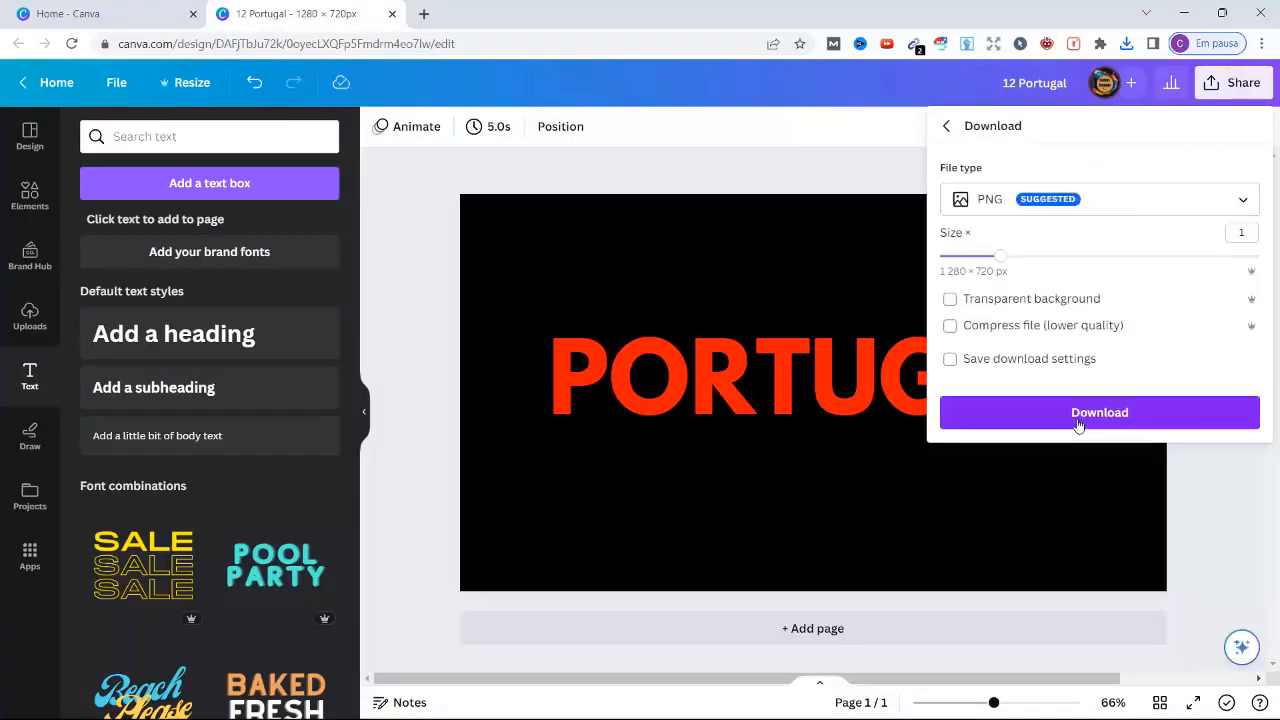
pyautogui.click(1080, 418)
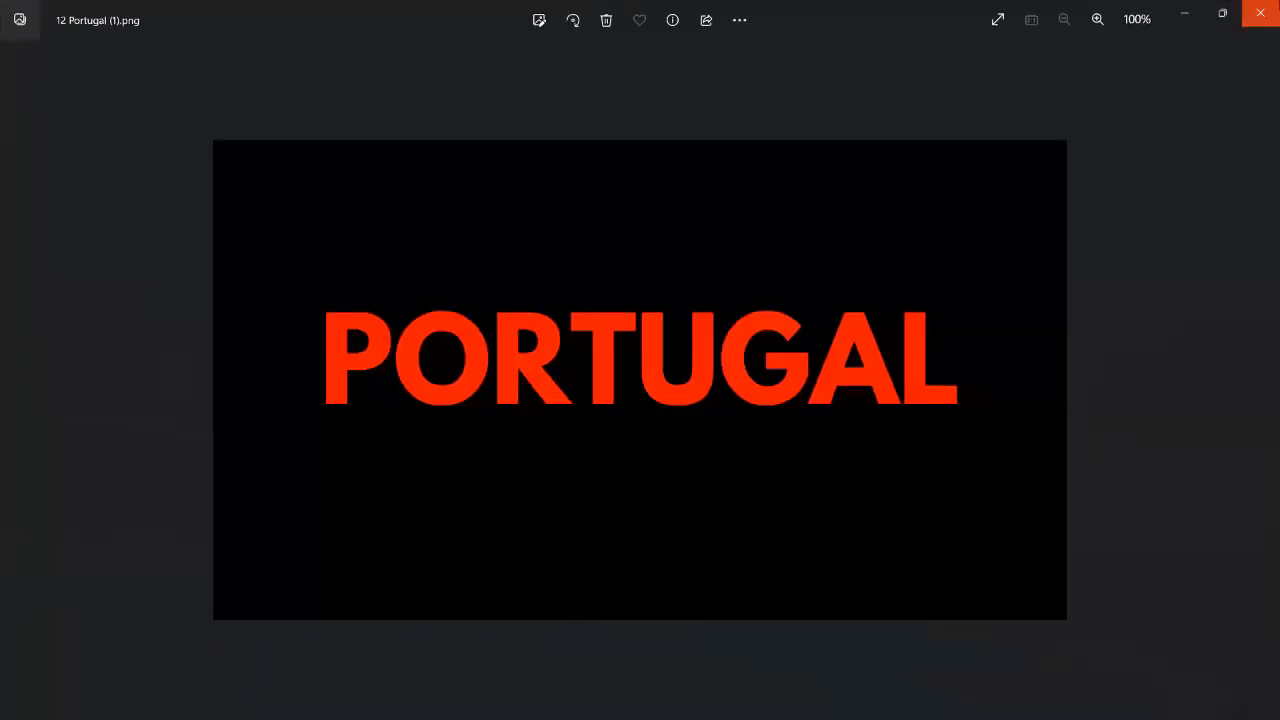
pyautogui.click(1260, 13)
pyautogui.click(455, 195)
# Recolor the PORTUGAL text a fully saturated golden yellow, based on the default yellow.
pyautogui.click(700, 380)
pyautogui.click(619, 126)
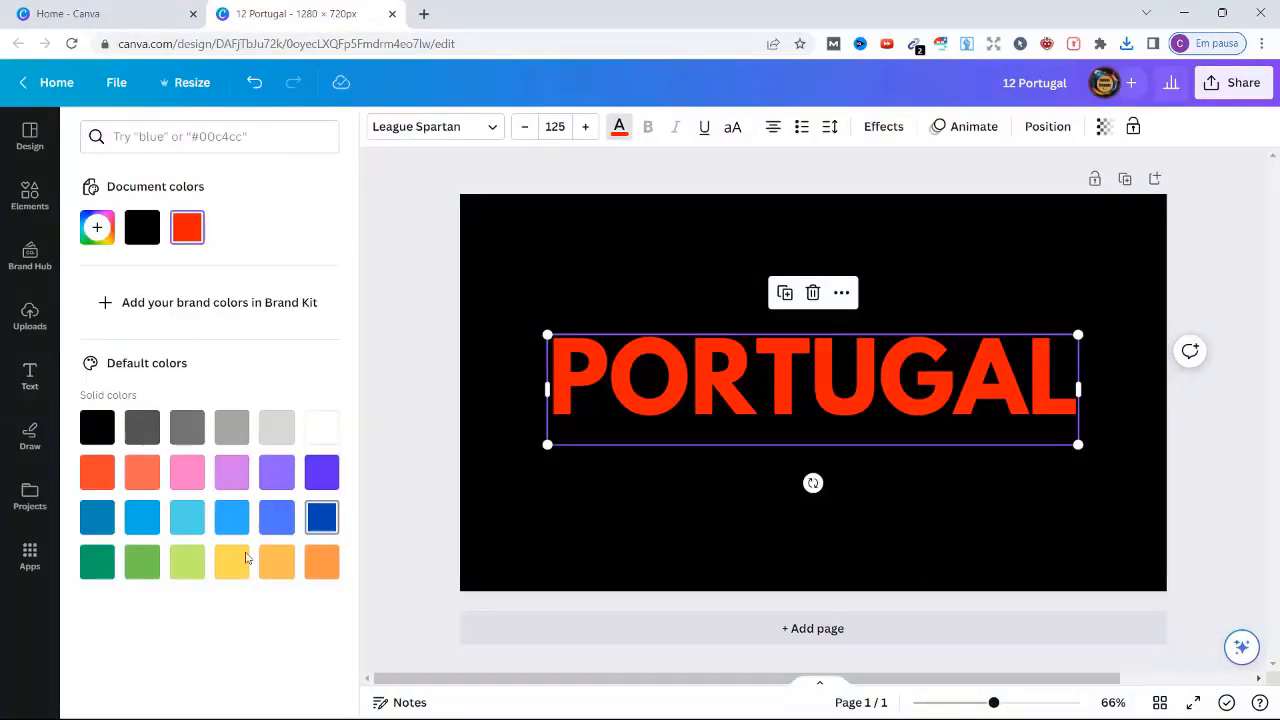
pyautogui.click(231, 562)
pyautogui.click(97, 228)
pyautogui.moveTo(250, 278); pyautogui.dragTo(343, 264)
pyautogui.click(435, 233)
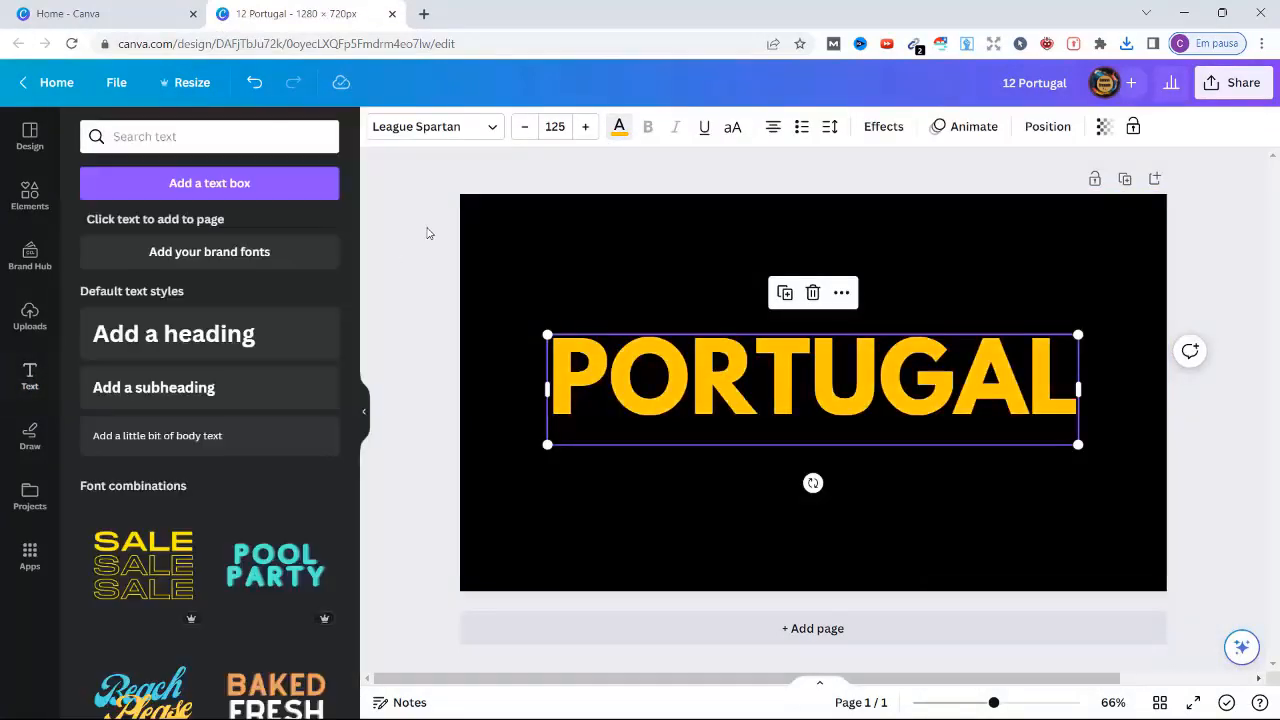
# Import the downloaded 12 Portugal (1).png and 12 Portugal.png images into the design's uploads.
pyautogui.click(1126, 43)
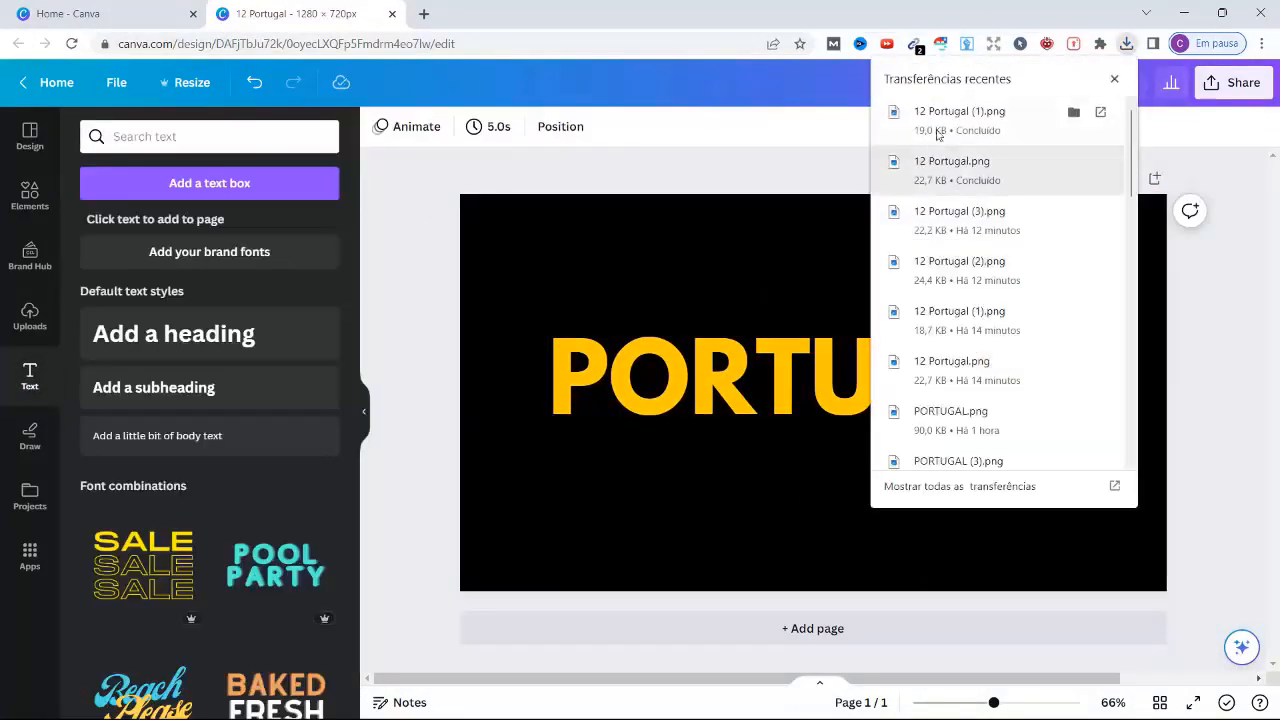
pyautogui.moveTo(943, 128); pyautogui.dragTo(214, 371)
pyautogui.click(1126, 43)
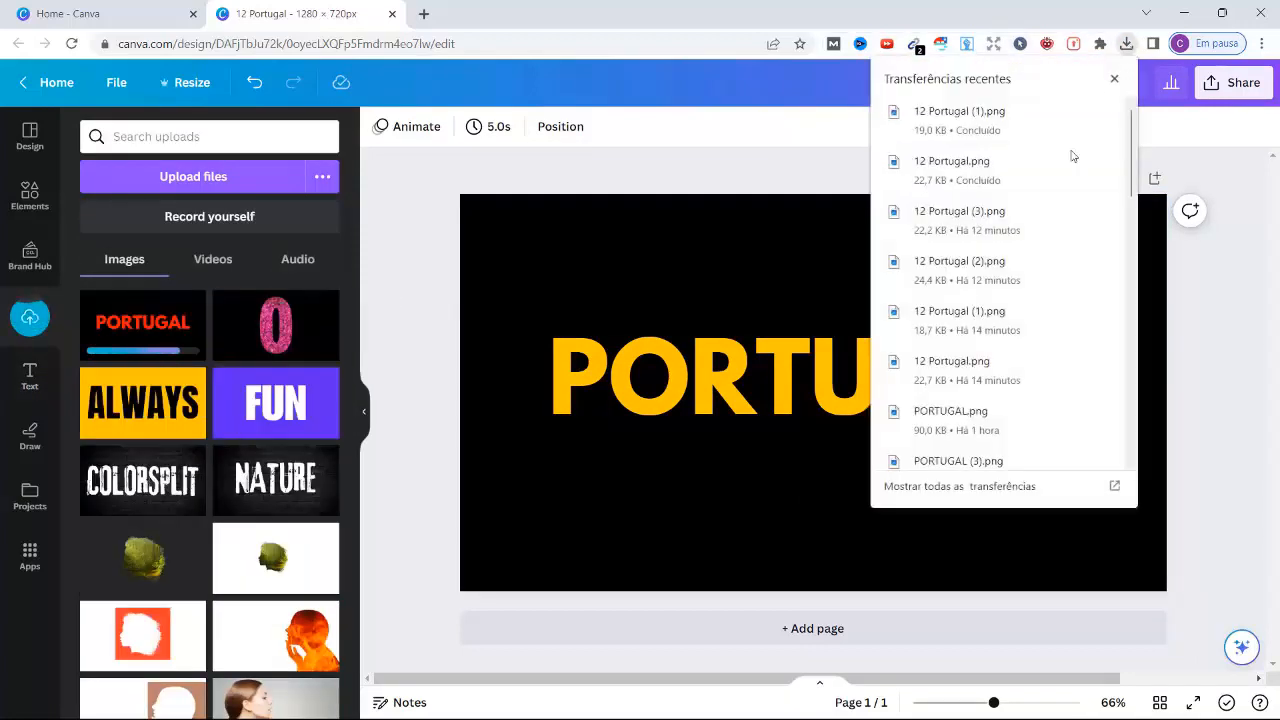
pyautogui.moveTo(1071, 160); pyautogui.dragTo(220, 380)
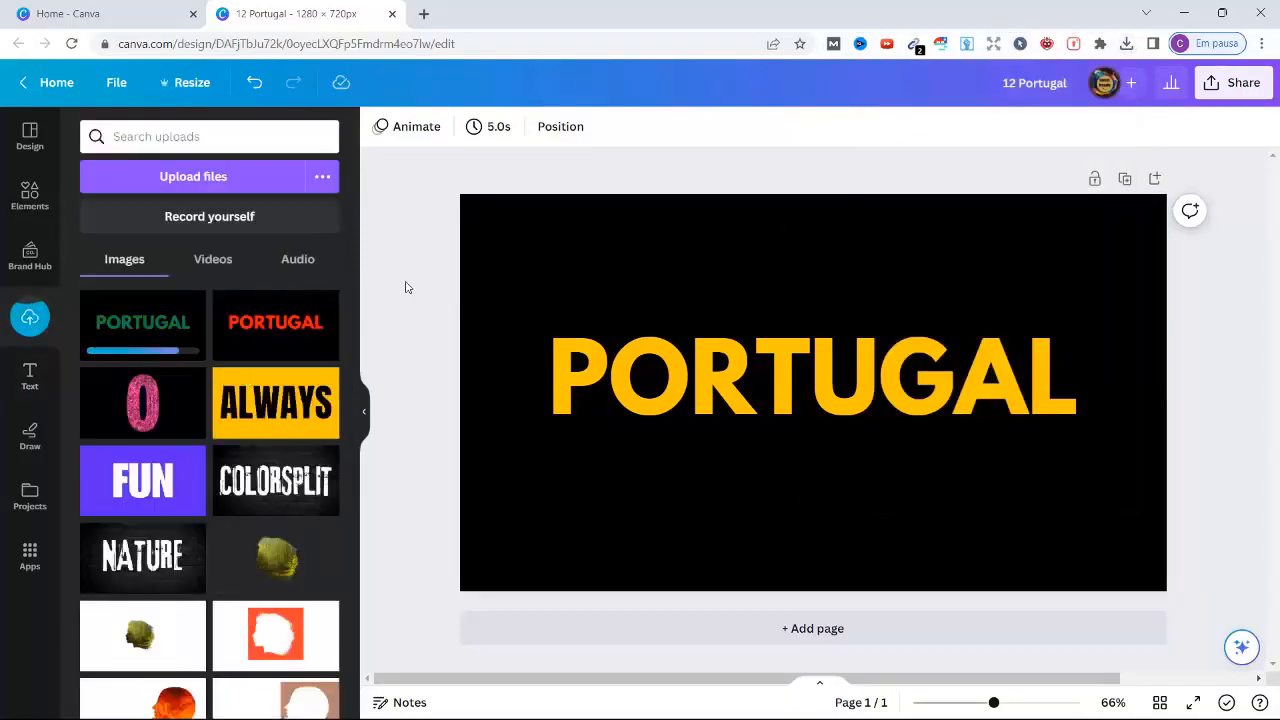
# Search the elements for TRIANGLE and add an upright triangle frame to the PORTUGAL page.
pyautogui.click(30, 195)
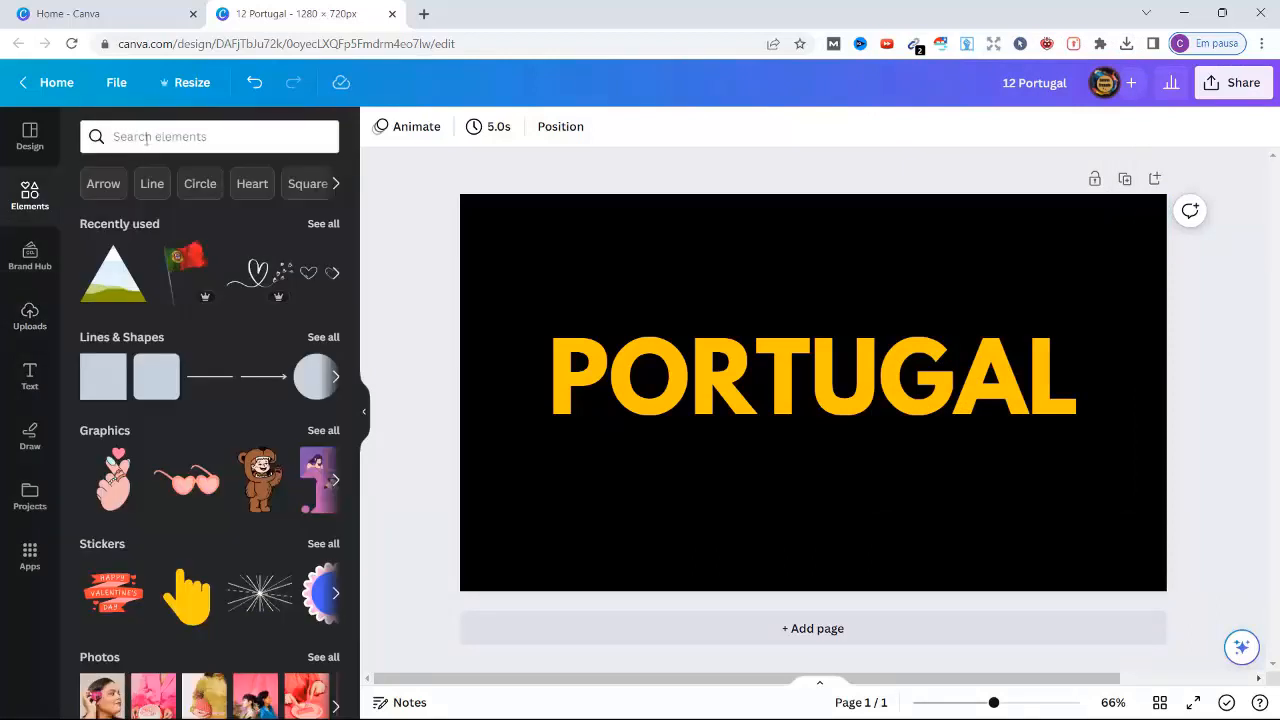
pyautogui.click(200, 136)
pyautogui.click(128, 210)
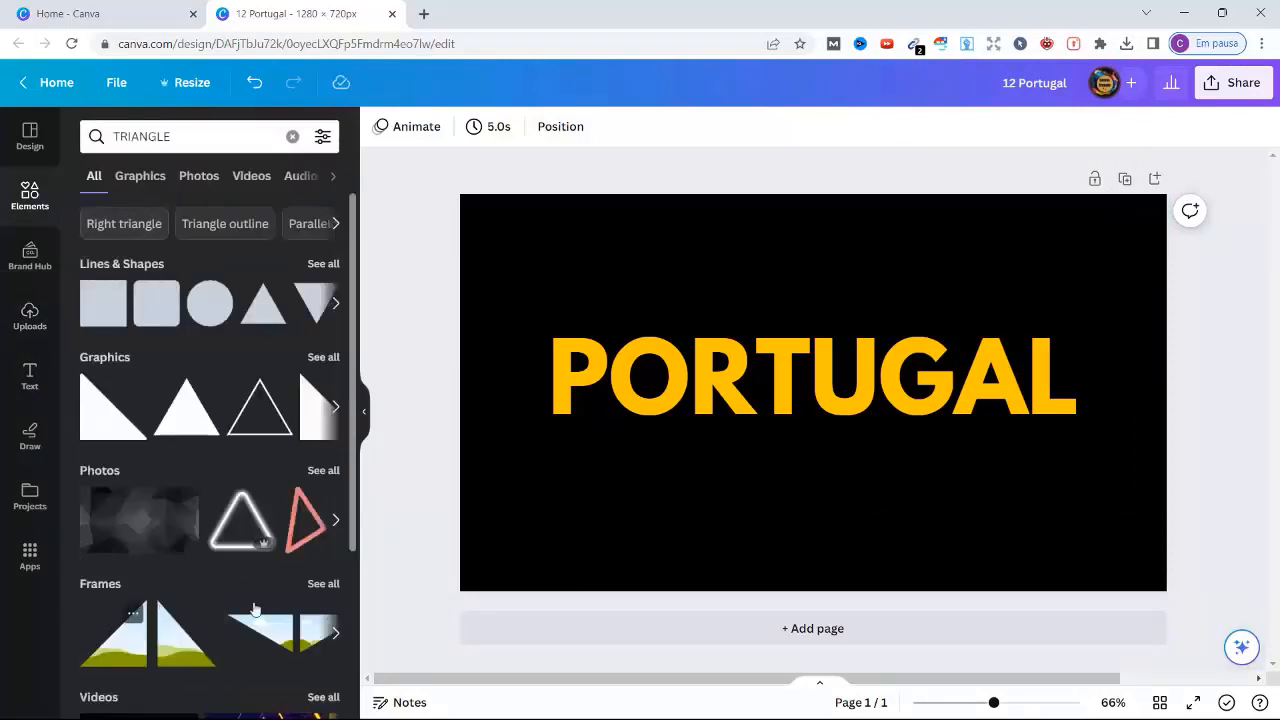
pyautogui.click(323, 583)
pyautogui.click(300, 429)
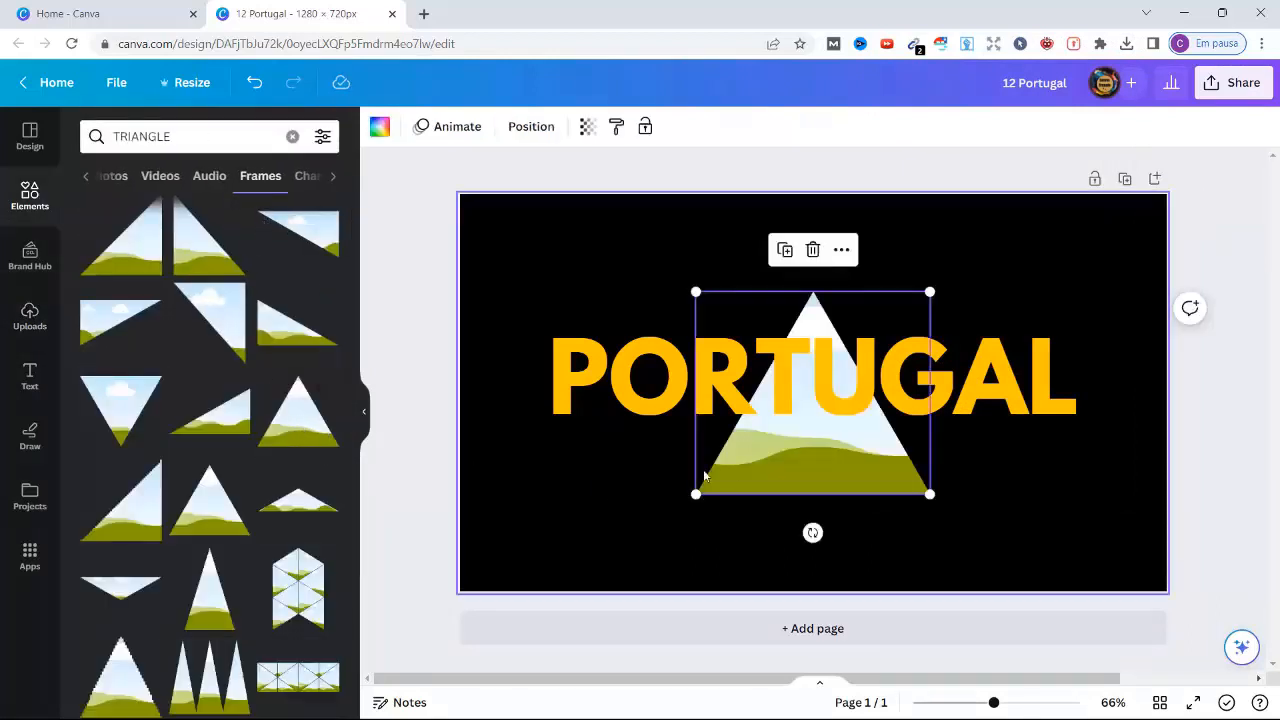
# Bring the upright triangle frame to the front, move it over the letters PO, and enlarge it to about 554 px wide.
pyautogui.click(530, 126)
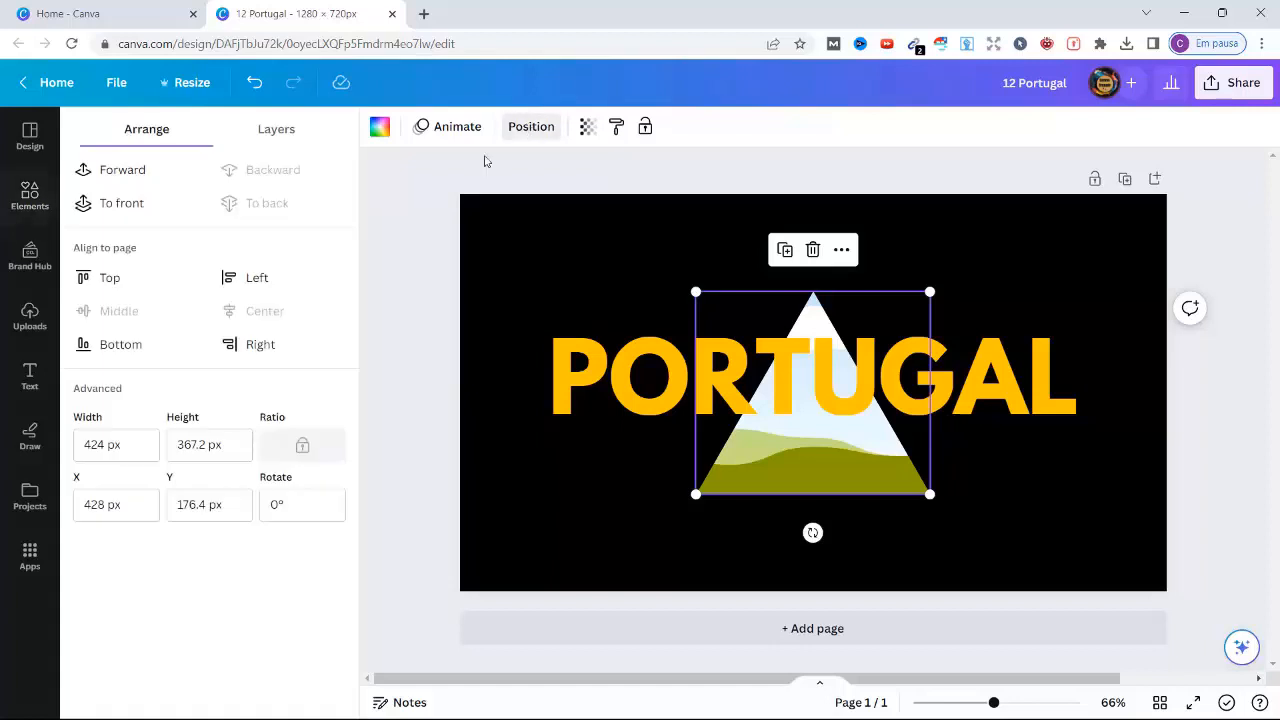
pyautogui.click(121, 206)
pyautogui.moveTo(569, 441); pyautogui.dragTo(575, 421)
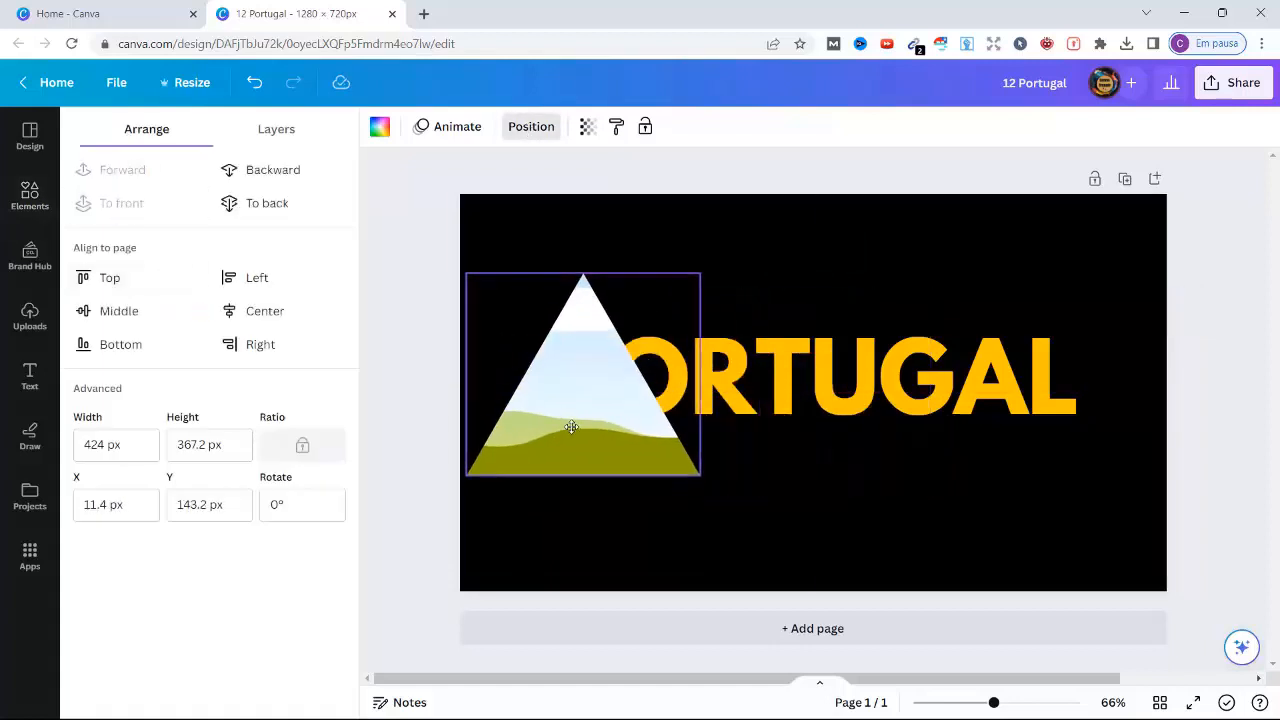
pyautogui.moveTo(703, 272); pyautogui.dragTo(788, 239)
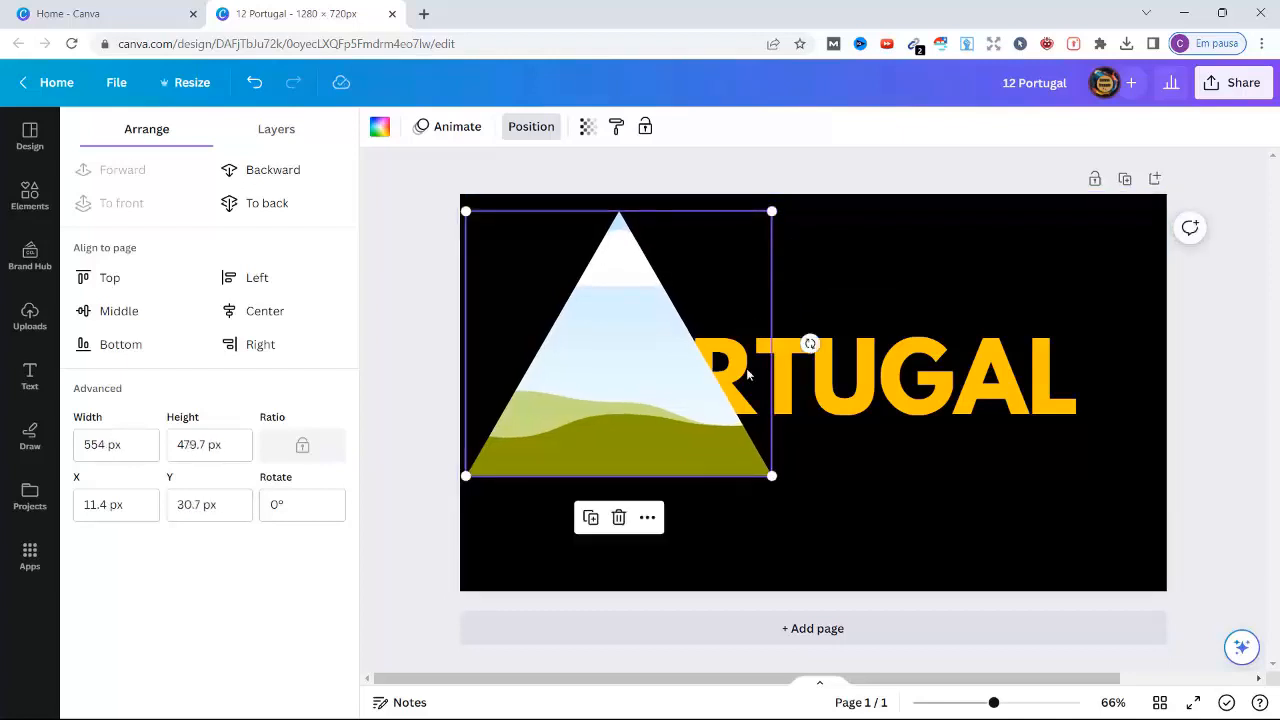
pyautogui.click(395, 401)
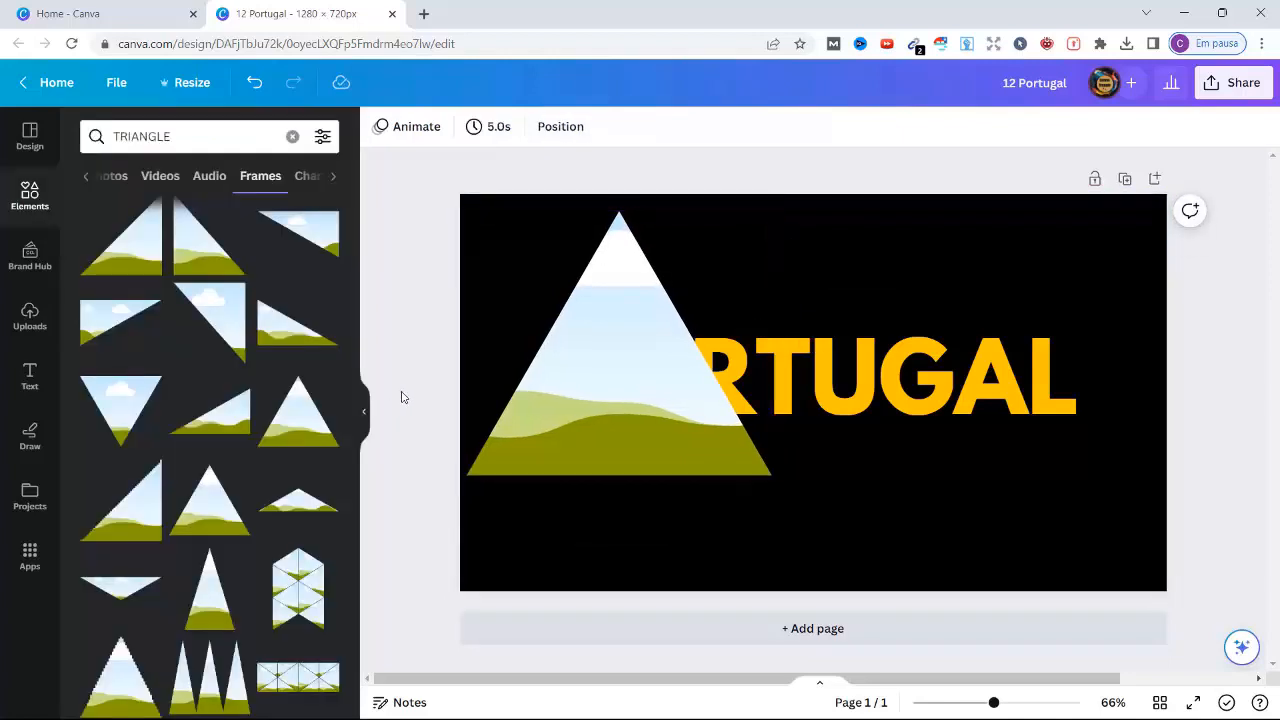
# Add an inverted triangle frame, place it over the final letters GAL, and enlarge it until its slanted edge crosses the G.
pyautogui.click(114, 397)
pyautogui.moveTo(820, 378); pyautogui.dragTo(1031, 376)
pyautogui.moveTo(910, 491); pyautogui.dragTo(867, 523)
pyautogui.click(995, 414)
pyautogui.click(1014, 311)
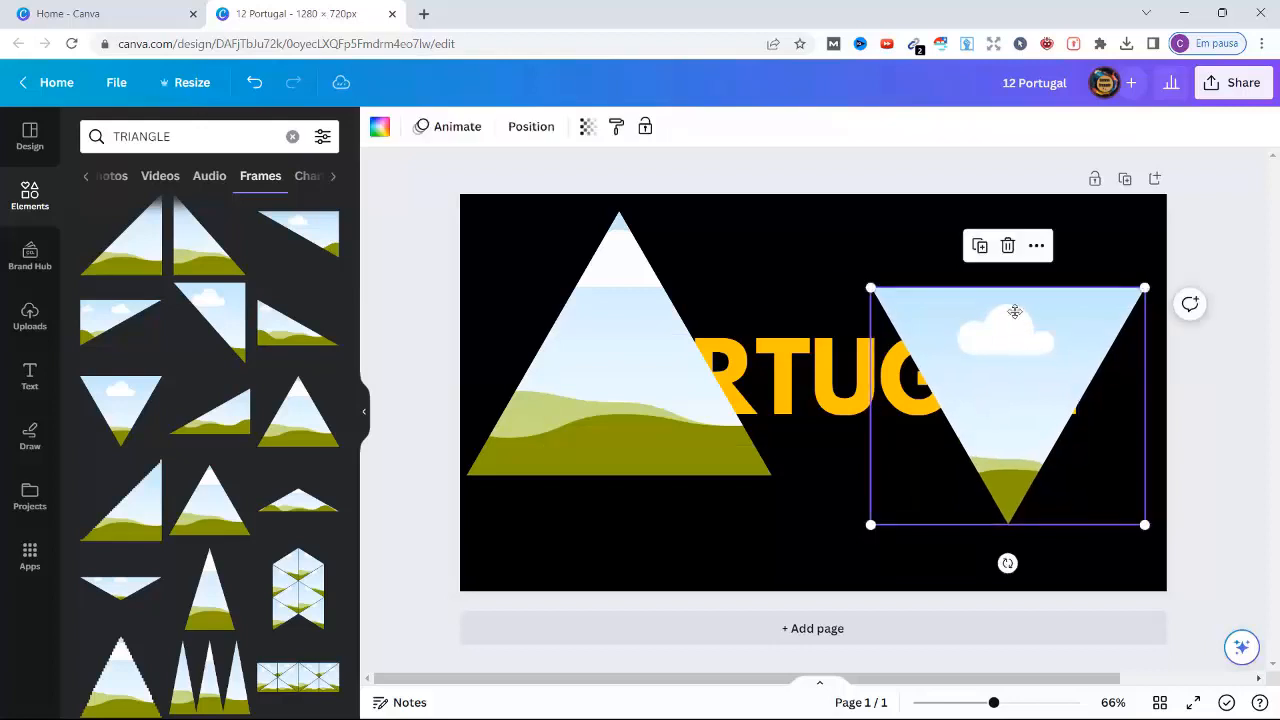
pyautogui.moveTo(1014, 311); pyautogui.dragTo(1024, 315)
pyautogui.moveTo(882, 529); pyautogui.dragTo(878, 537)
pyautogui.click(1041, 247)
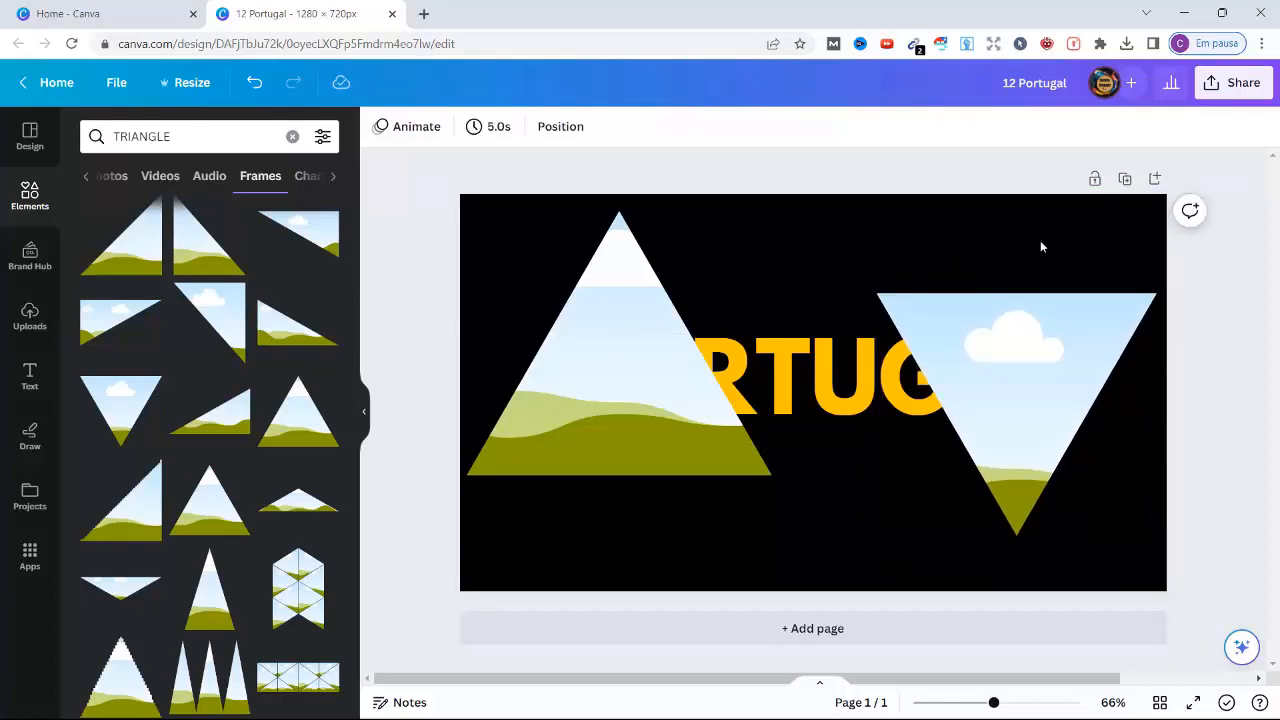
# Fill the upright triangle frame with the green PORTUGAL image, enlarging and shifting the image inside to match the yellow text.
pyautogui.click(27, 335)
pyautogui.click(141, 330)
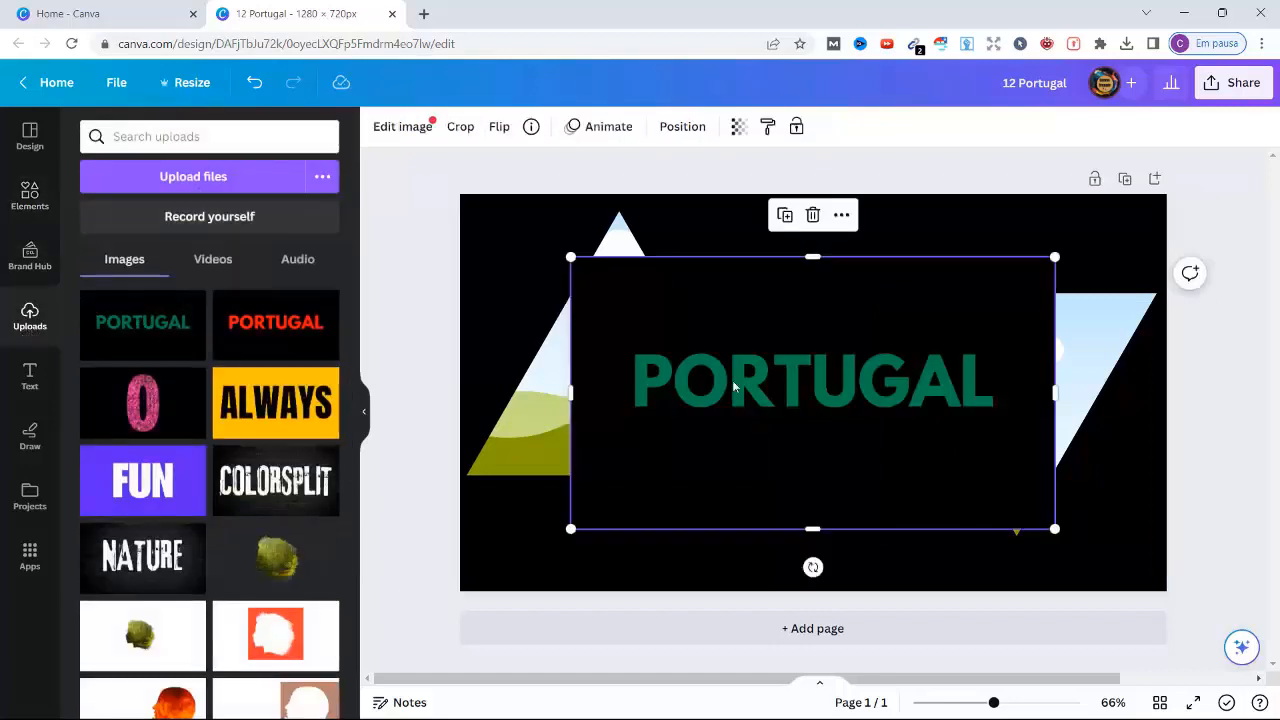
pyautogui.moveTo(732, 385)
pyautogui.mouseDown()
pyautogui.moveTo(646, 380)
pyautogui.moveTo(622, 346)
pyautogui.moveTo(712, 372)
pyautogui.mouseUp()
pyautogui.doubleClick(622, 346)
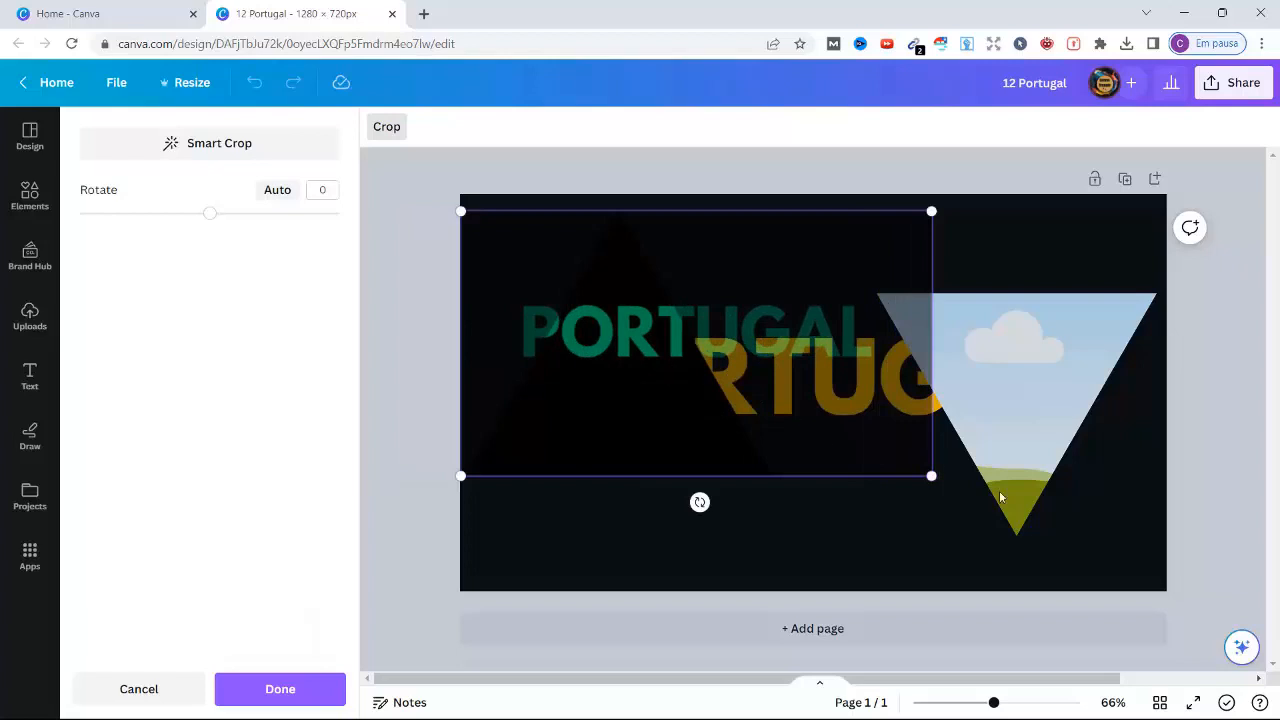
pyautogui.moveTo(931, 476); pyautogui.dragTo(1135, 567)
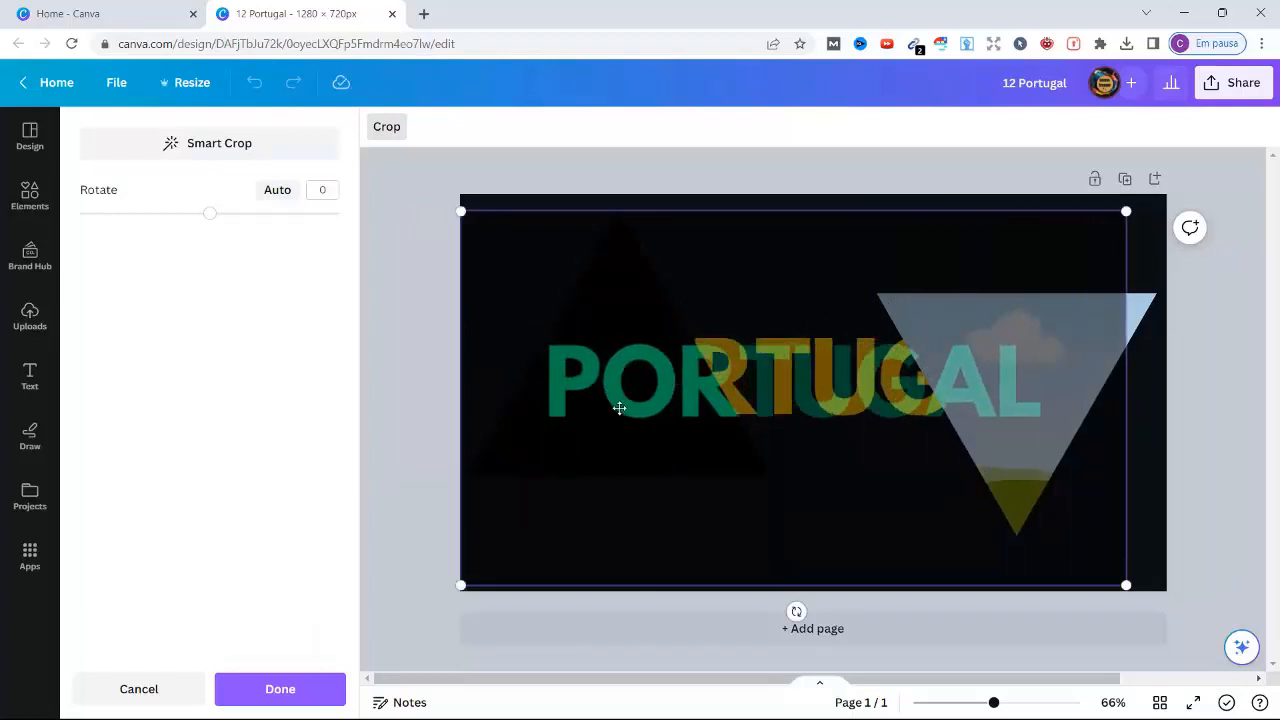
pyautogui.moveTo(620, 408); pyautogui.dragTo(620, 393)
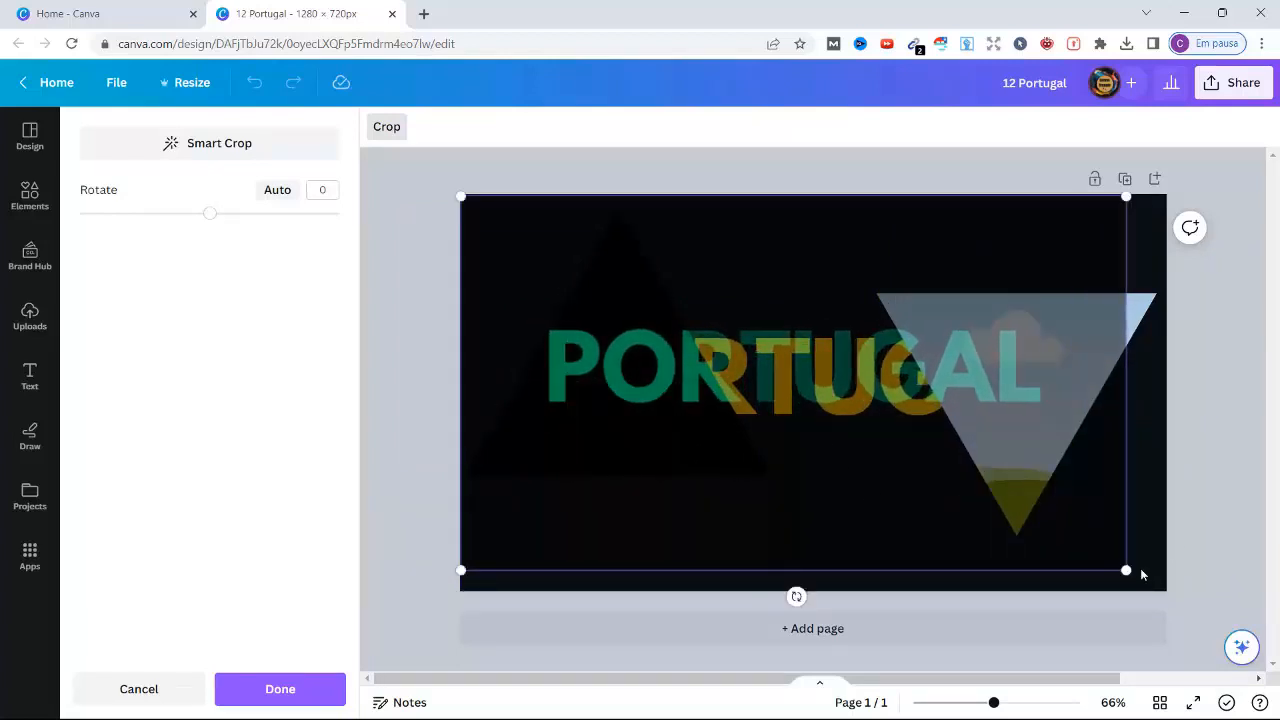
pyautogui.moveTo(1142, 573); pyautogui.dragTo(1171, 590)
pyautogui.click(396, 473)
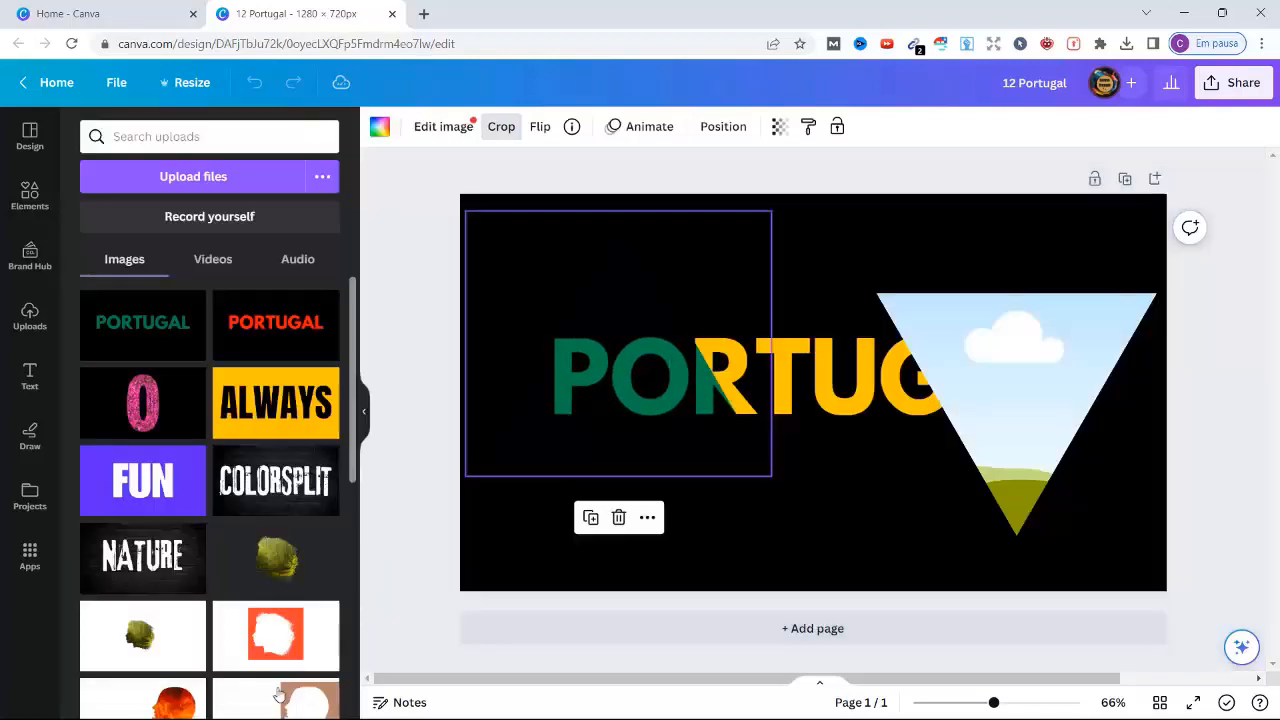
pyautogui.click(410, 408)
# Fill the inverted triangle frame with the red PORTUGAL image, scaling and shifting the image inside to match the yellow text.
pyautogui.moveTo(276, 322); pyautogui.dragTo(958, 416)
pyautogui.doubleClick(1015, 395)
pyautogui.moveTo(730, 293); pyautogui.dragTo(518, 282)
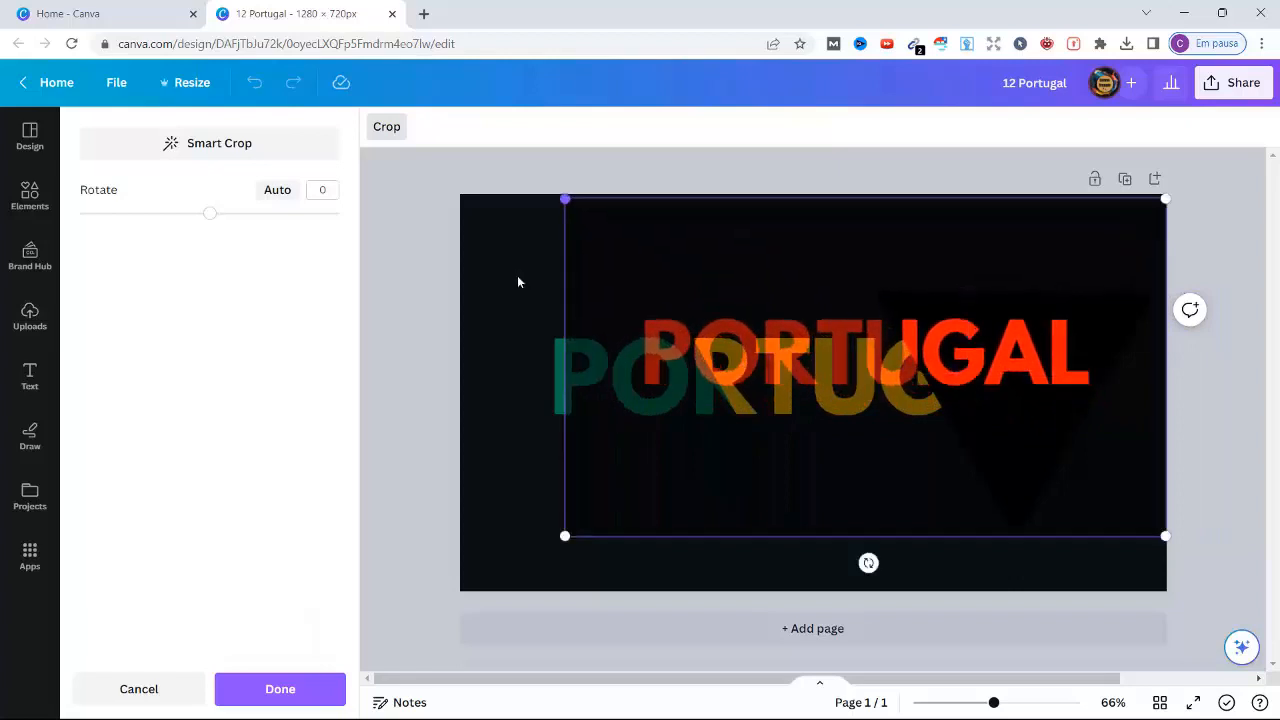
pyautogui.moveTo(962, 480); pyautogui.dragTo(962, 541)
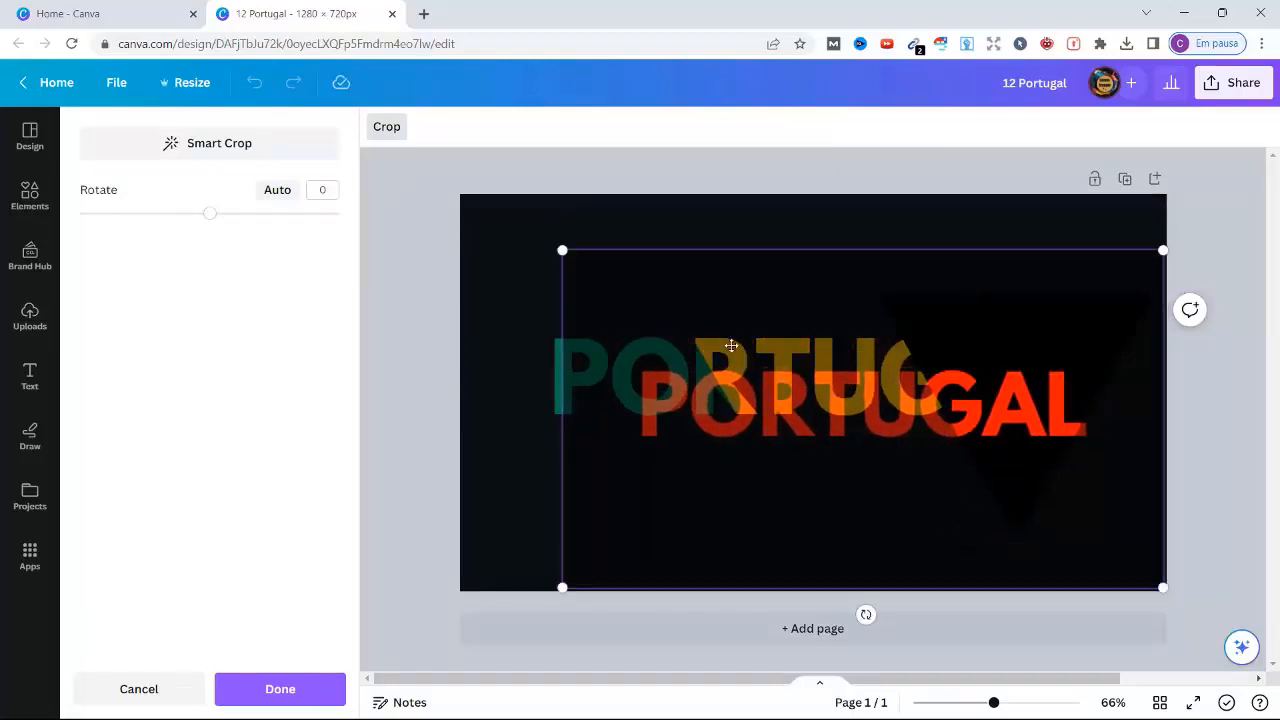
pyautogui.moveTo(561, 249); pyautogui.dragTo(425, 252)
pyautogui.moveTo(709, 487); pyautogui.dragTo(712, 491)
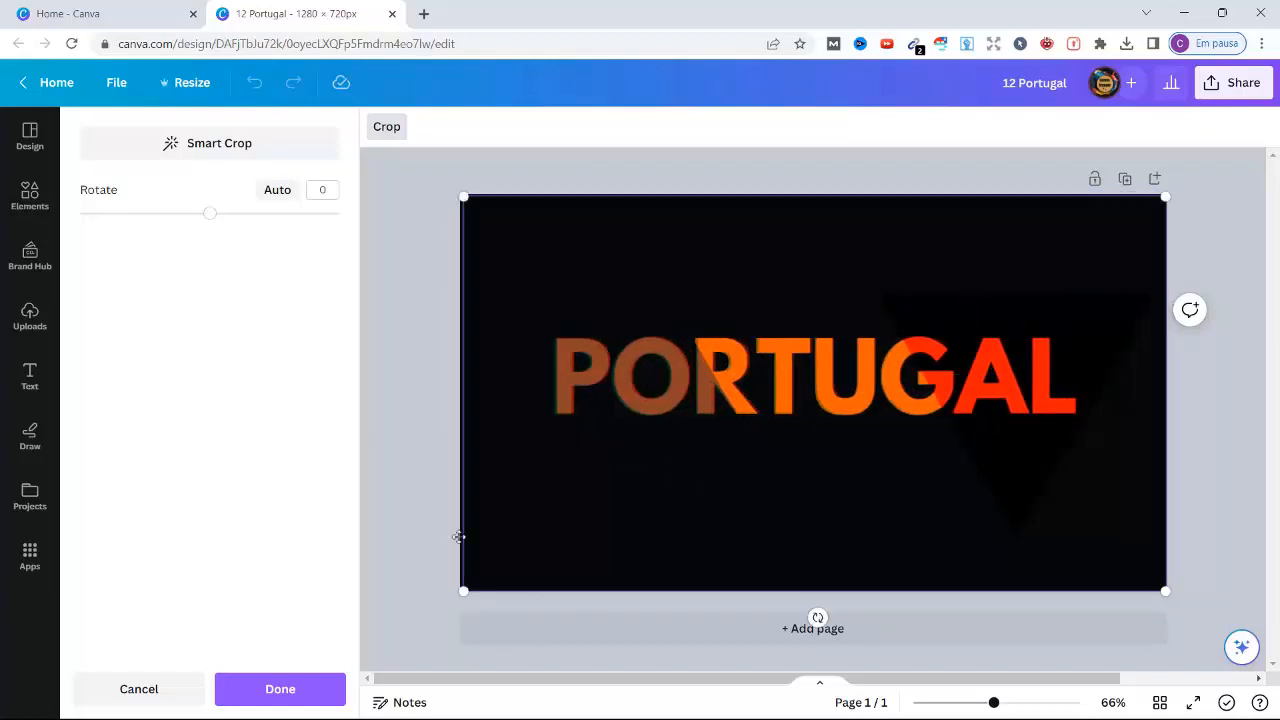
pyautogui.click(280, 689)
pyautogui.click(430, 405)
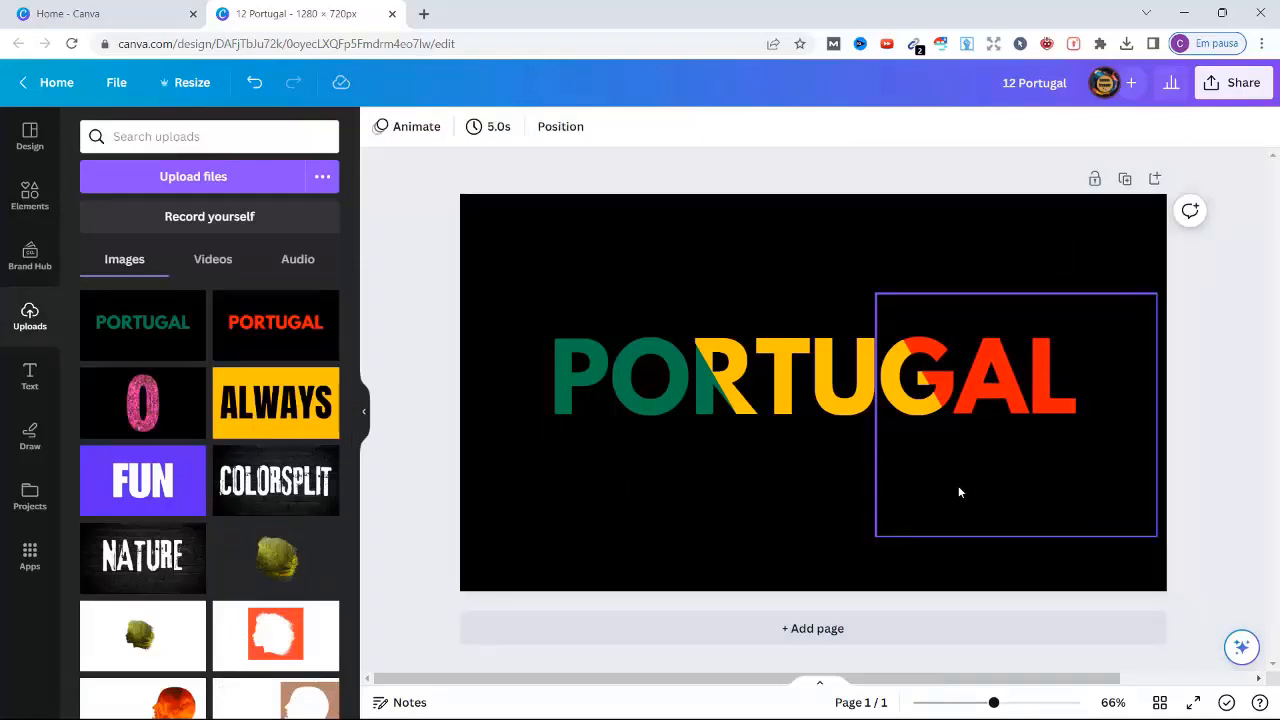
# Search the elements for portuguese flag graphics and add the waving Portuguese flag on a slanted pole to the page.
pyautogui.click(30, 195)
pyautogui.click(289, 135)
pyautogui.write('PORT')
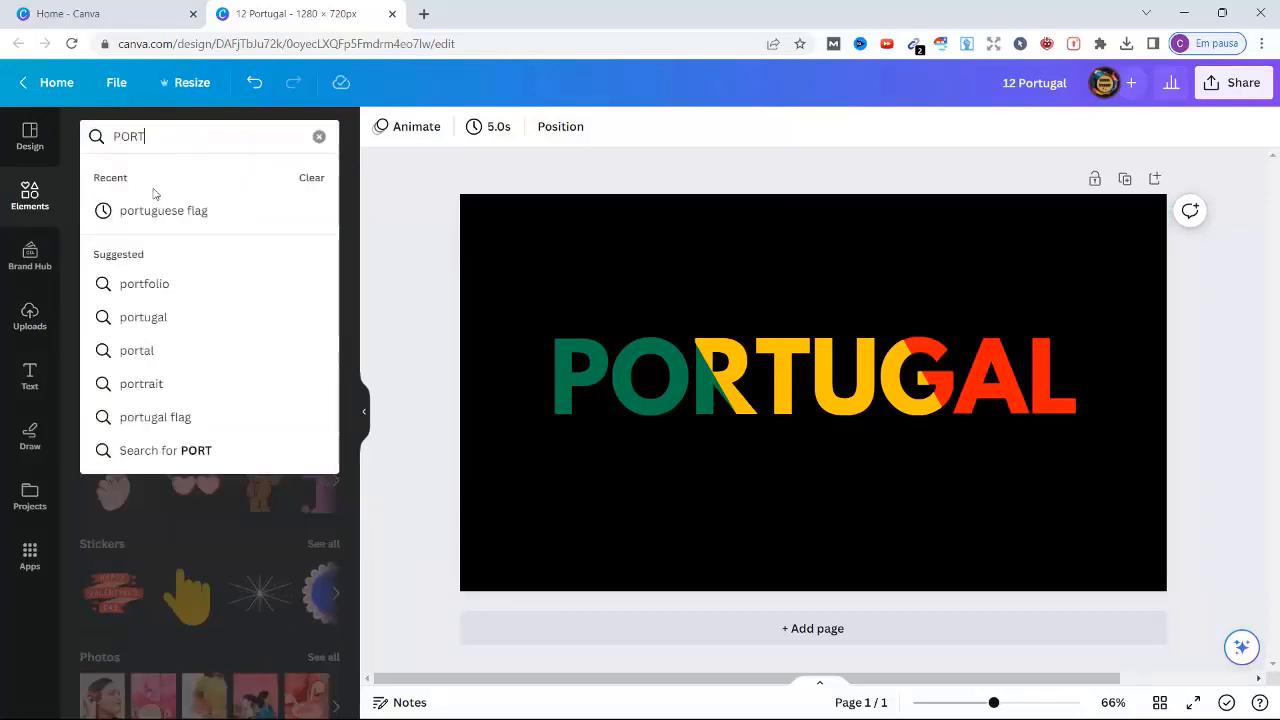
pyautogui.click(140, 210)
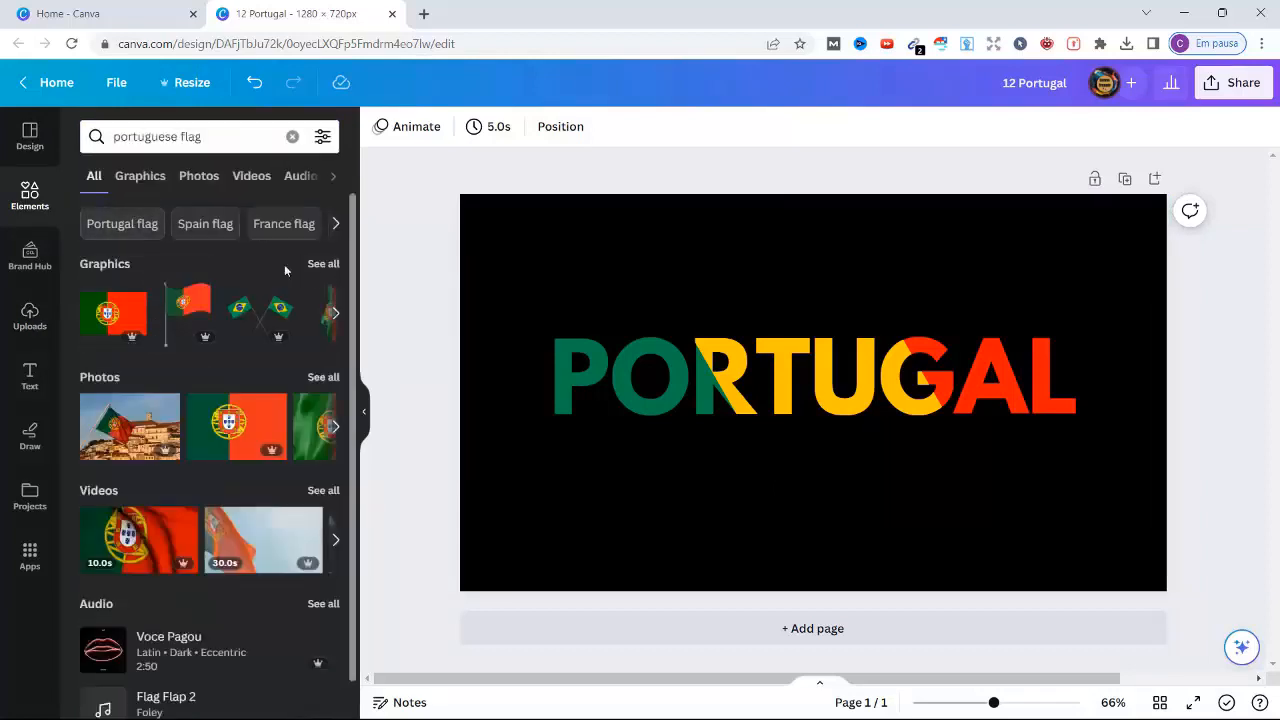
pyautogui.click(322, 265)
pyautogui.moveTo(353, 262); pyautogui.dragTo(354, 482)
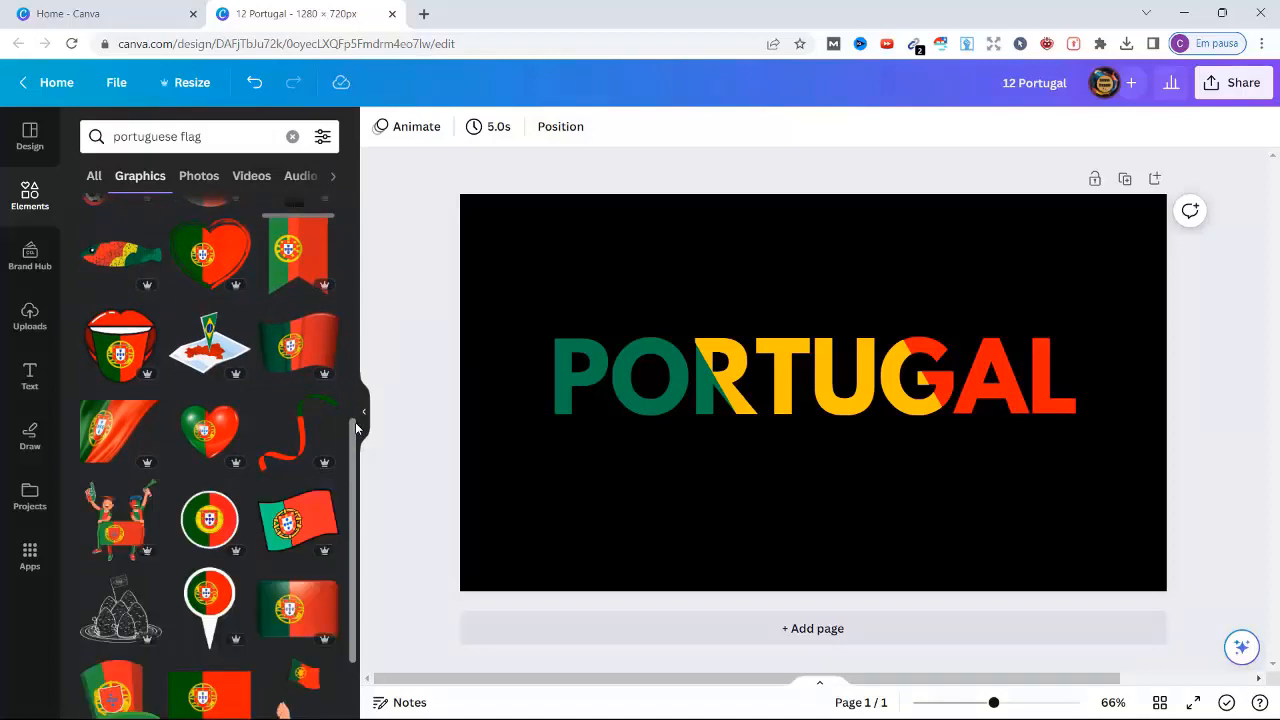
pyautogui.scroll(-4, 345, 539)
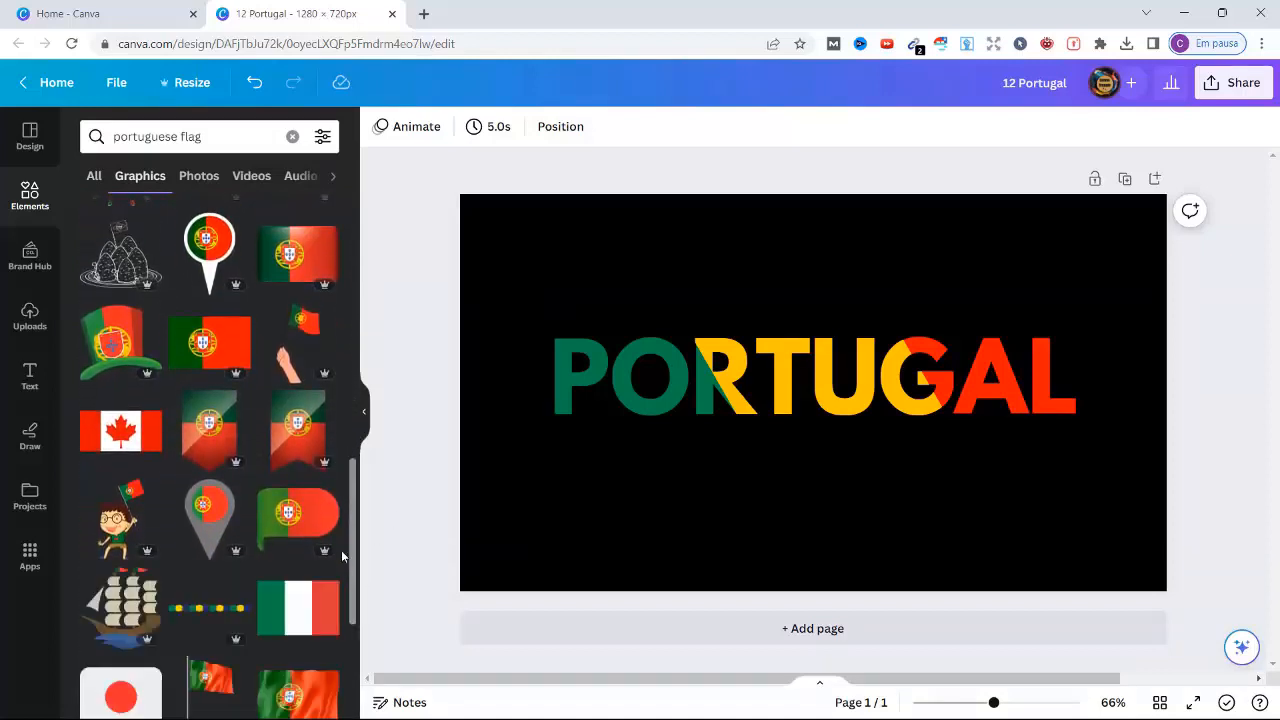
pyautogui.scroll(-5, 341, 599)
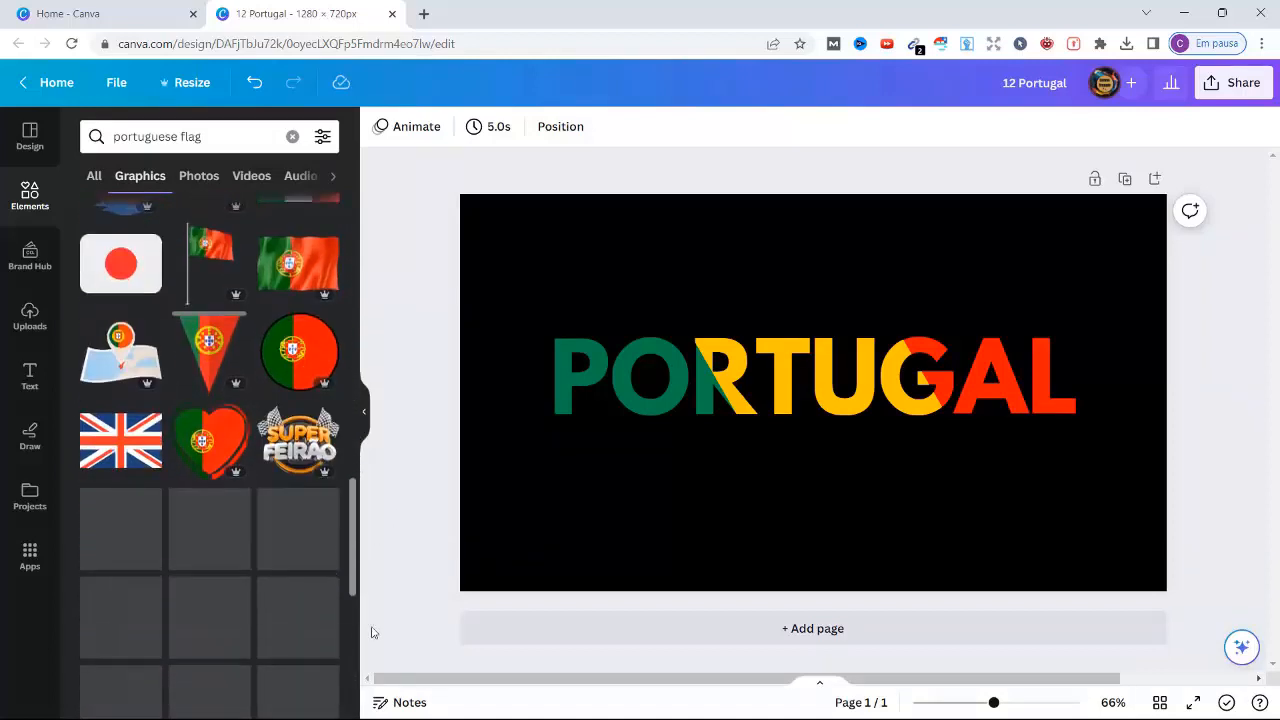
pyautogui.click(112, 597)
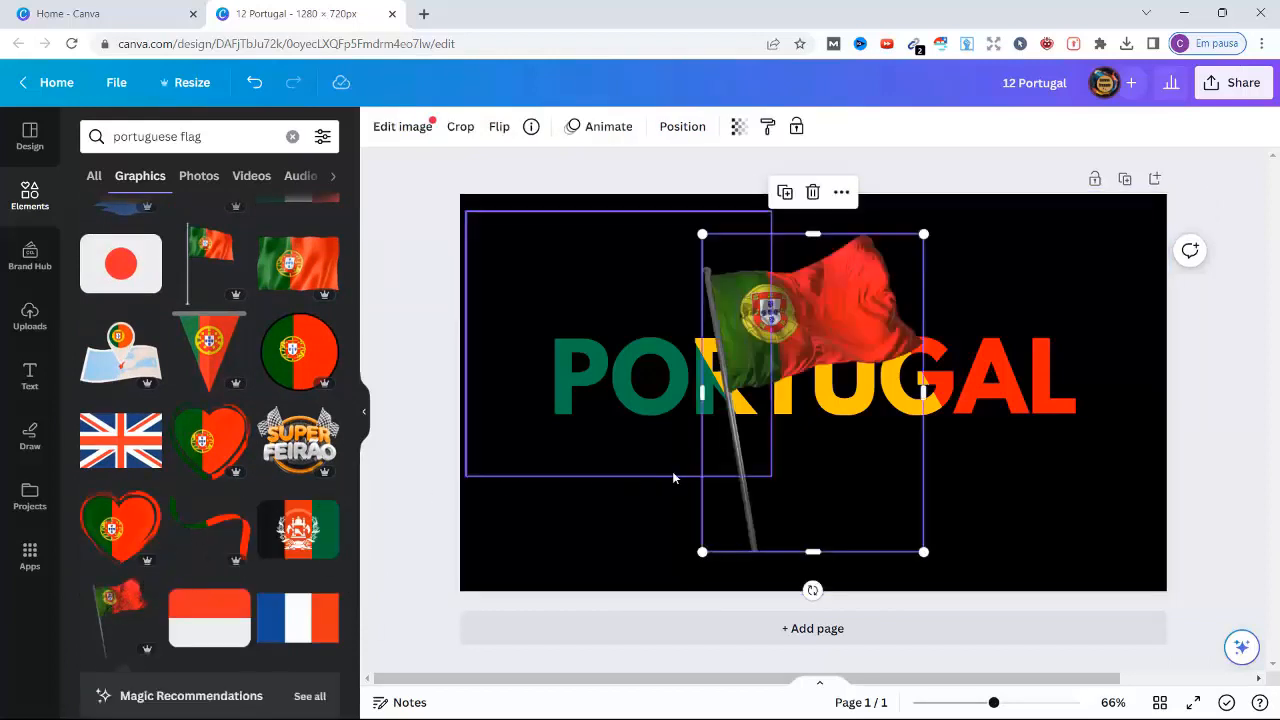
# Shrink the flag, move it above the R, and tilt it counterclockwise so its pole follows the green-yellow split.
pyautogui.moveTo(704, 550); pyautogui.dragTo(840, 452)
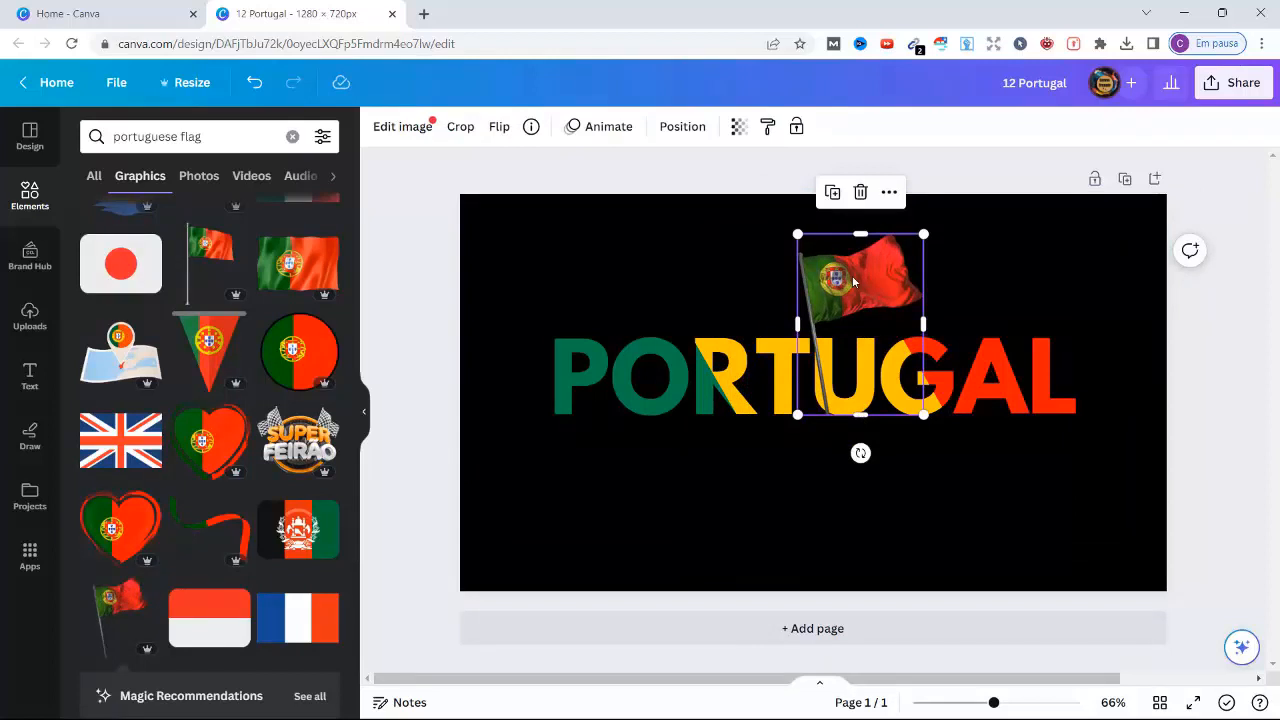
pyautogui.moveTo(853, 282); pyautogui.dragTo(765, 277)
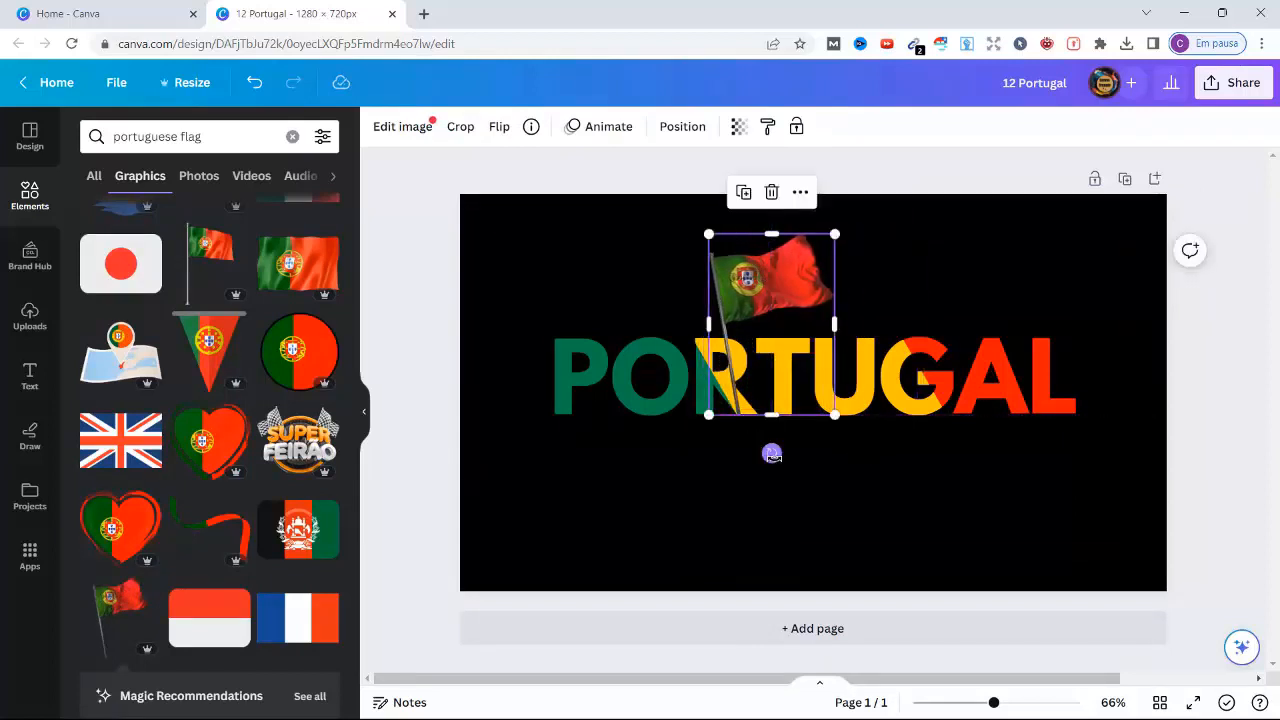
pyautogui.moveTo(772, 454); pyautogui.dragTo(810, 440)
pyautogui.moveTo(762, 274); pyautogui.dragTo(735, 270)
# Fine-tune the flag's position and extend its upper edge slightly, keeping the pole along the green-yellow split in the R.
pyautogui.moveTo(1003, 702)
pyautogui.mouseDown()
pyautogui.moveTo(1020, 702)
pyautogui.moveTo(1004, 702)
pyautogui.mouseUp()
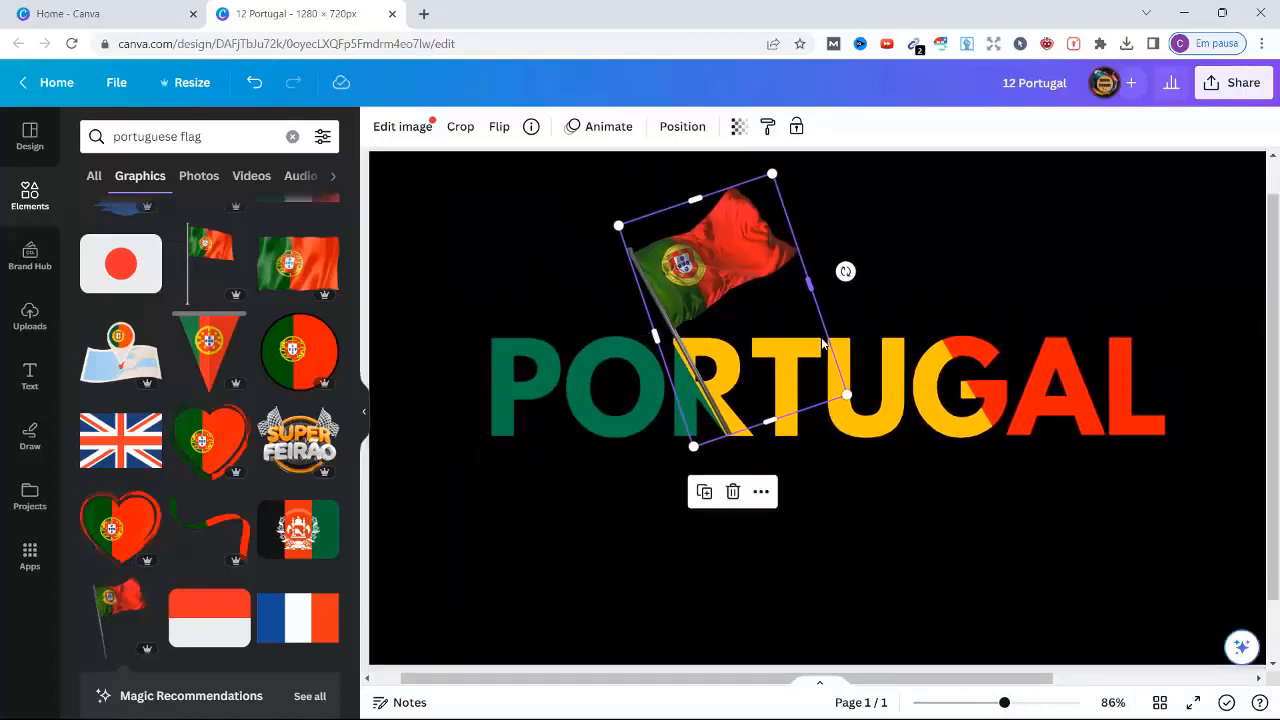
pyautogui.moveTo(752, 263); pyautogui.dragTo(747, 263)
pyautogui.doubleClick(747, 263)
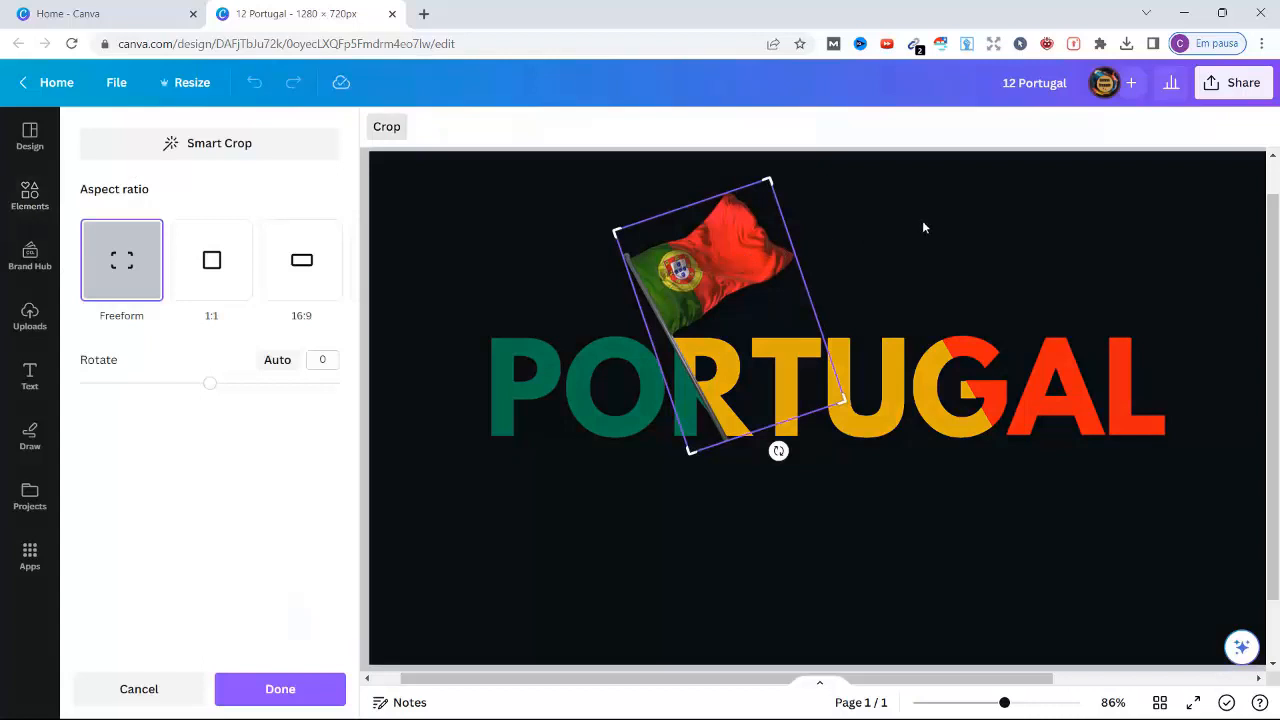
pyautogui.click(154, 686)
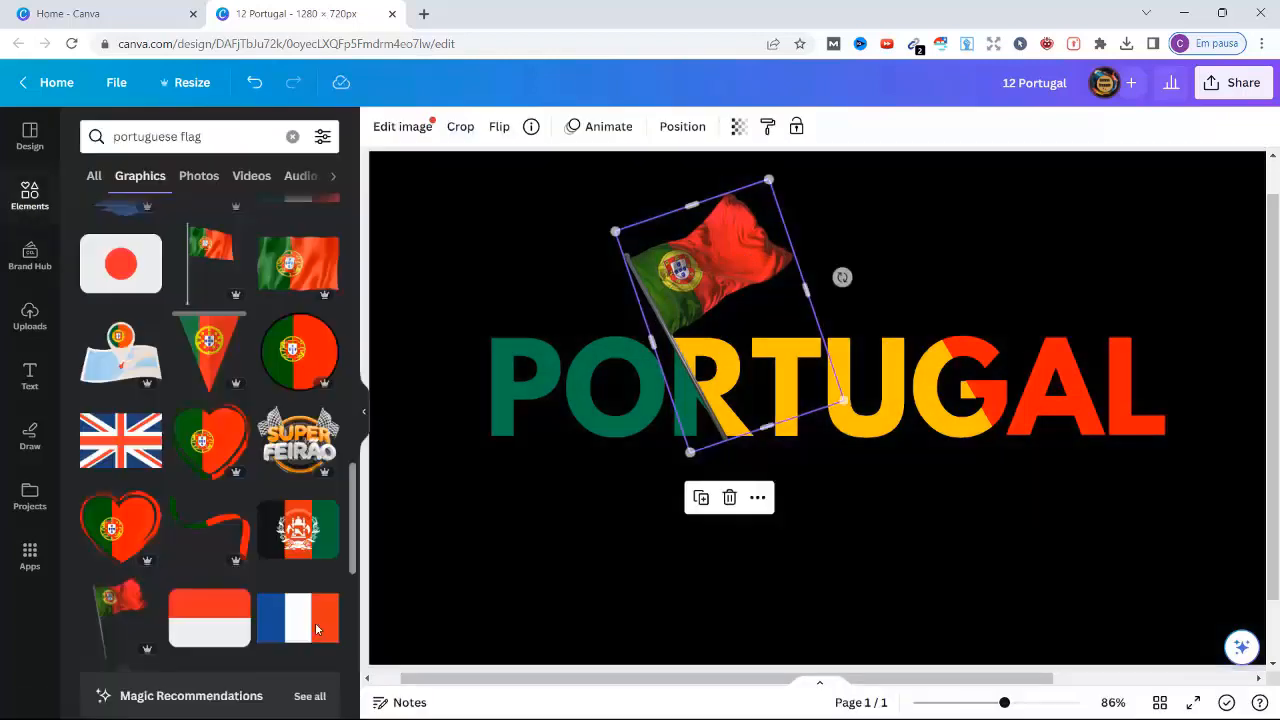
pyautogui.moveTo(719, 260); pyautogui.dragTo(720, 257)
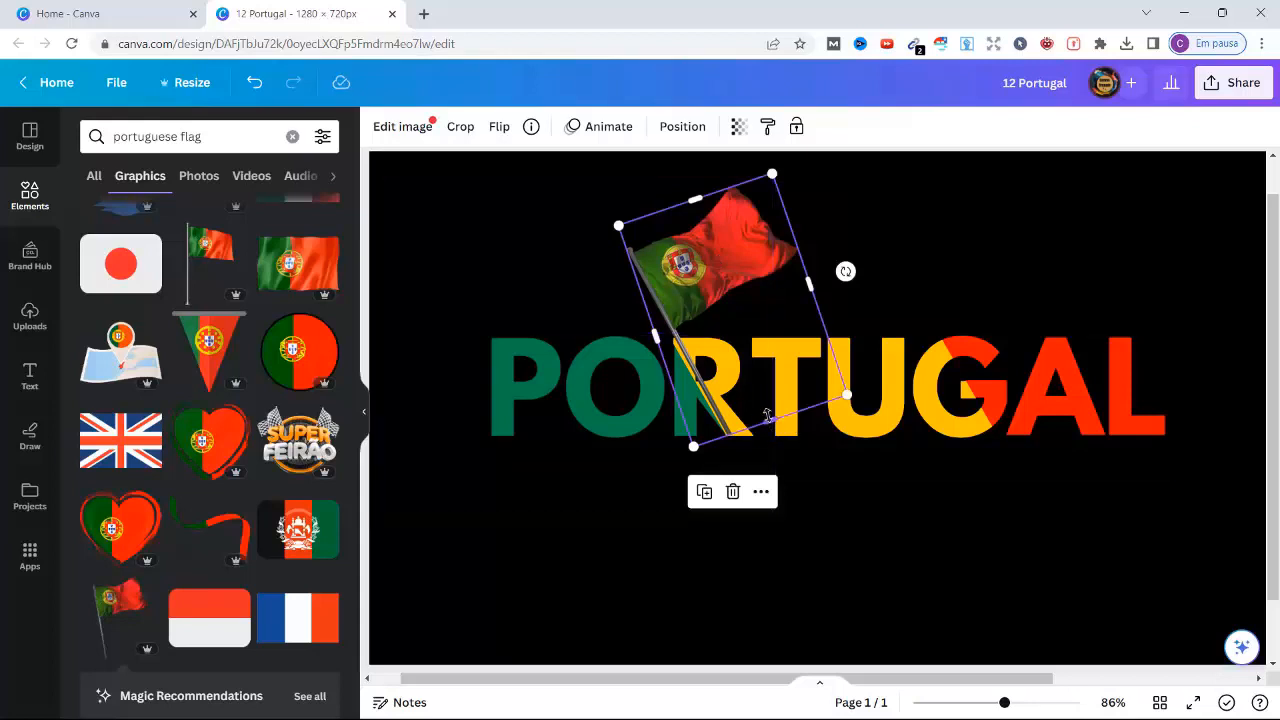
pyautogui.moveTo(767, 415); pyautogui.dragTo(768, 418)
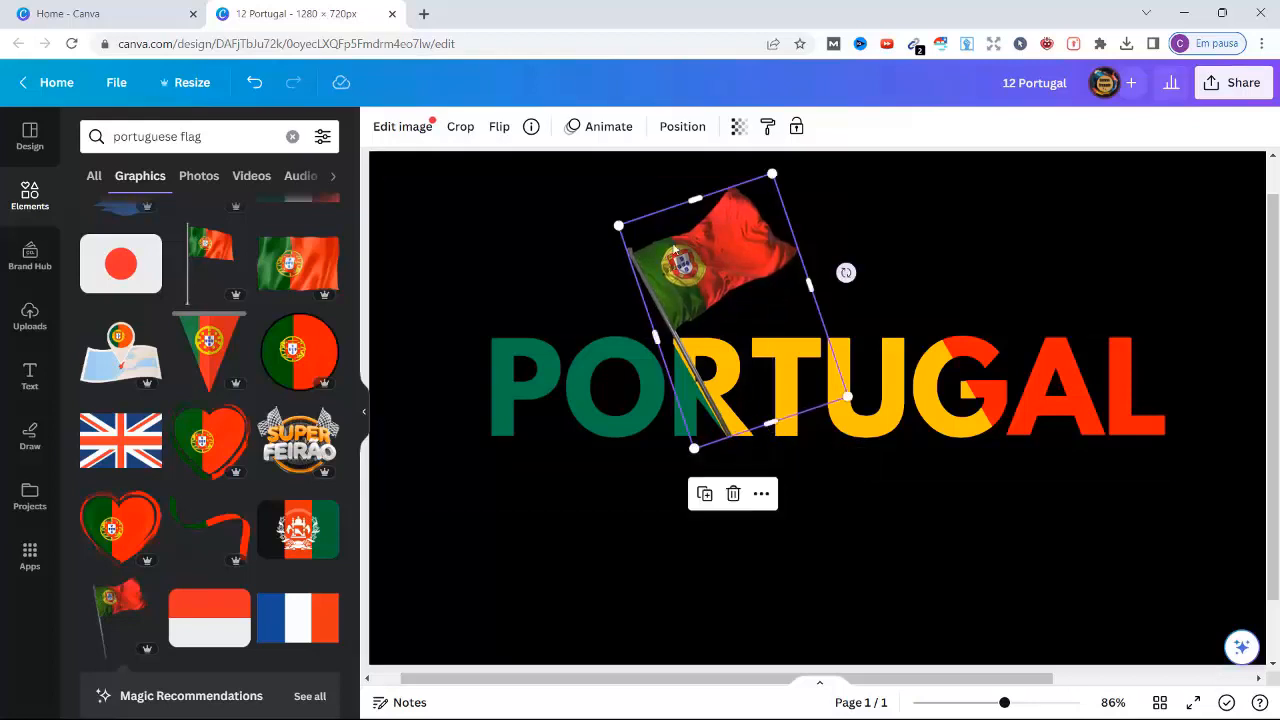
pyautogui.moveTo(695, 200); pyautogui.dragTo(685, 183)
pyautogui.click(985, 259)
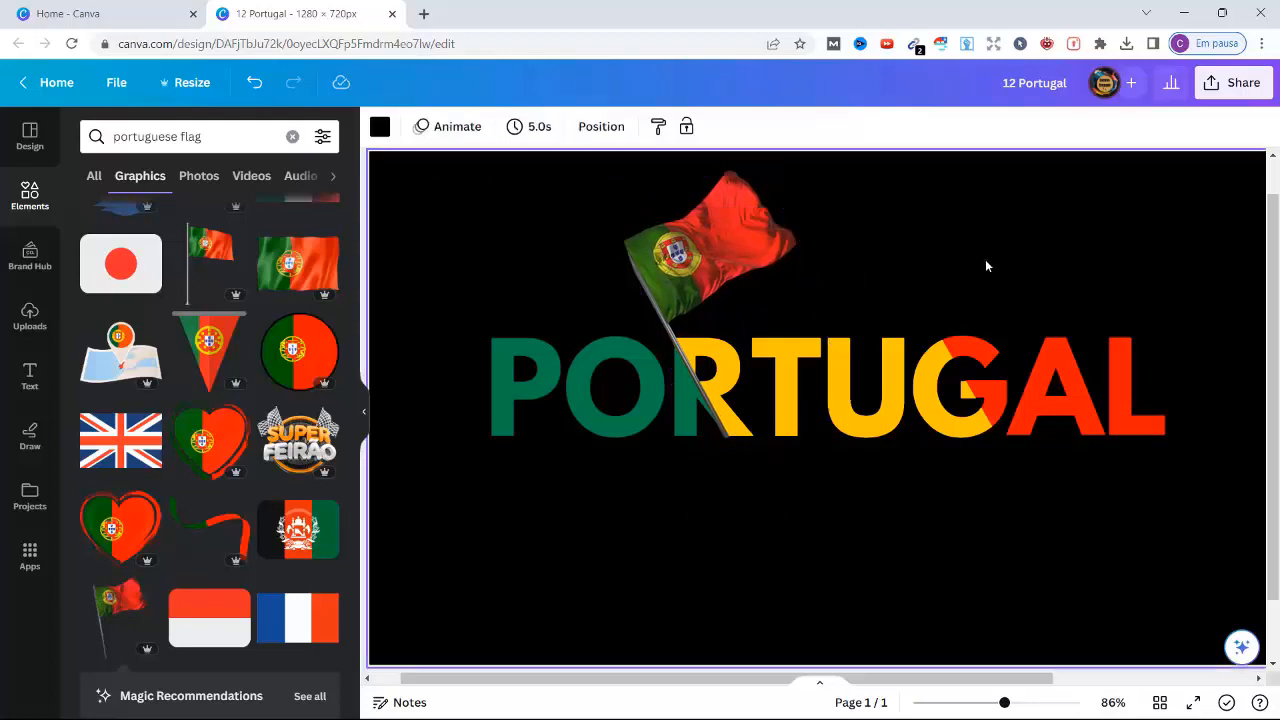
# Search the graphics for LINE and add the tapered brush-stroke line, recolored with the red from the PORTUGAL image.
pyautogui.click(292, 136)
pyautogui.write('LINE')
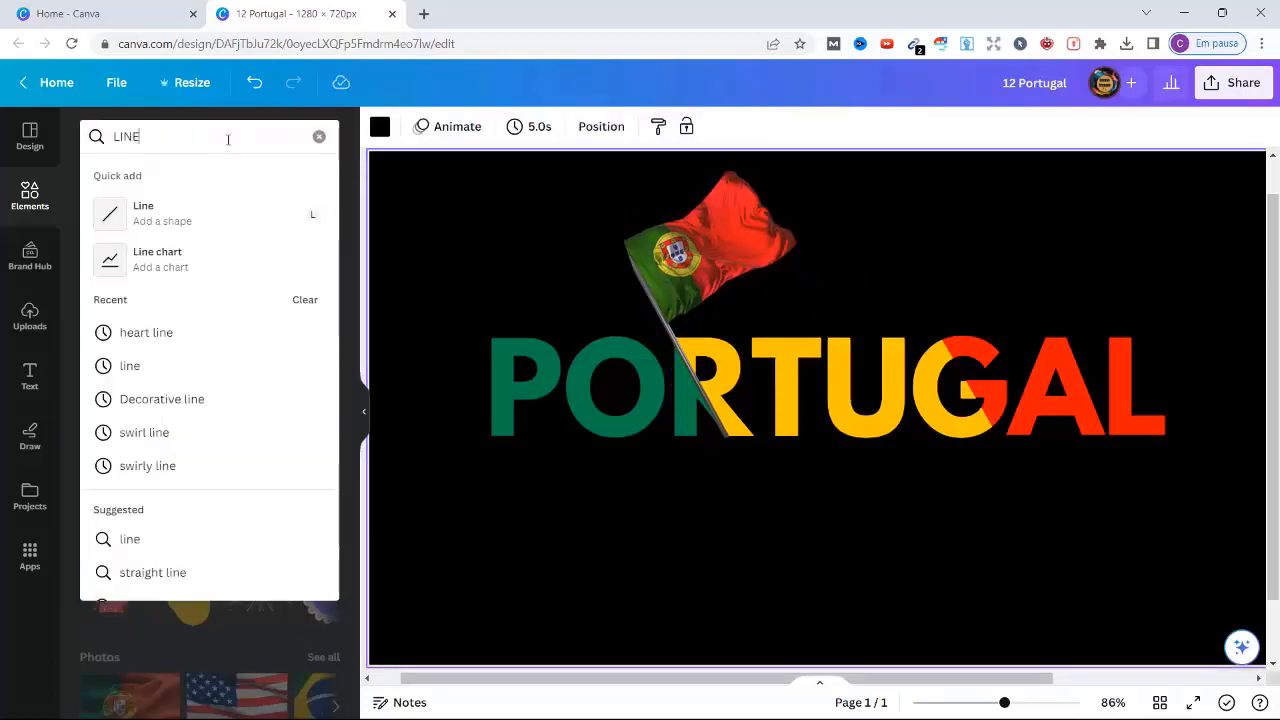
pyautogui.press('Return')
pyautogui.click(323, 357)
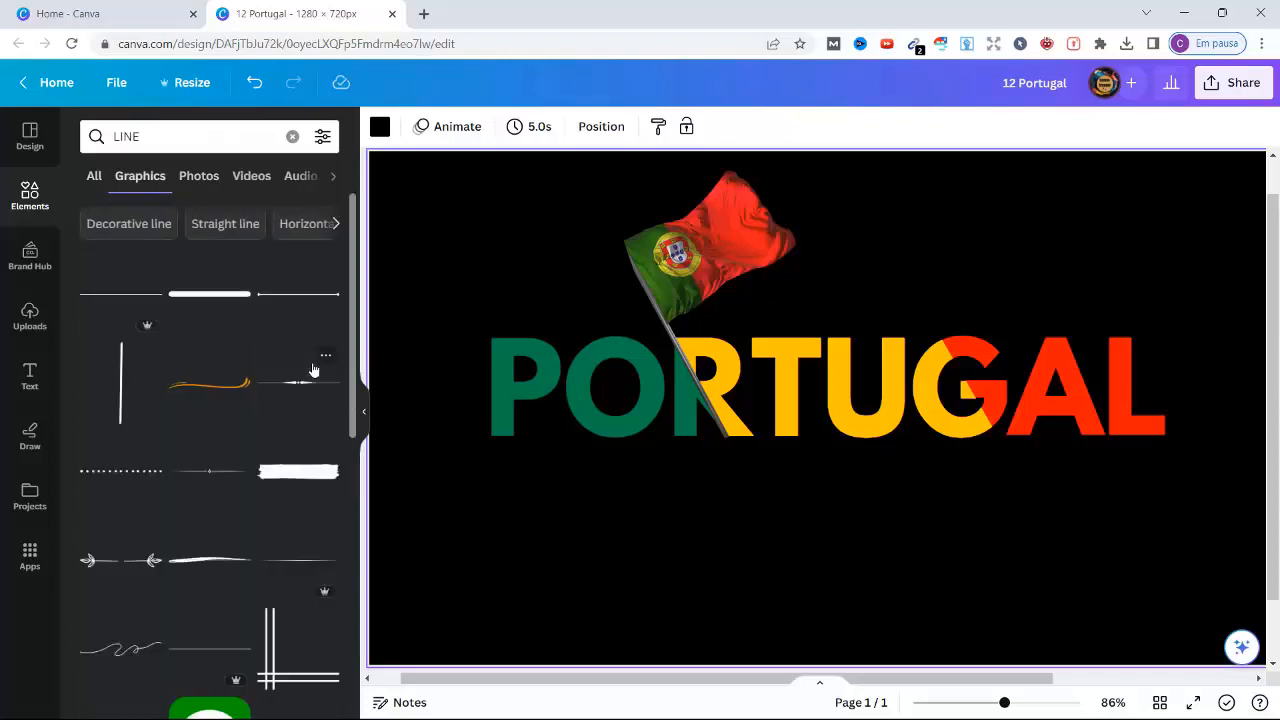
pyautogui.click(191, 571)
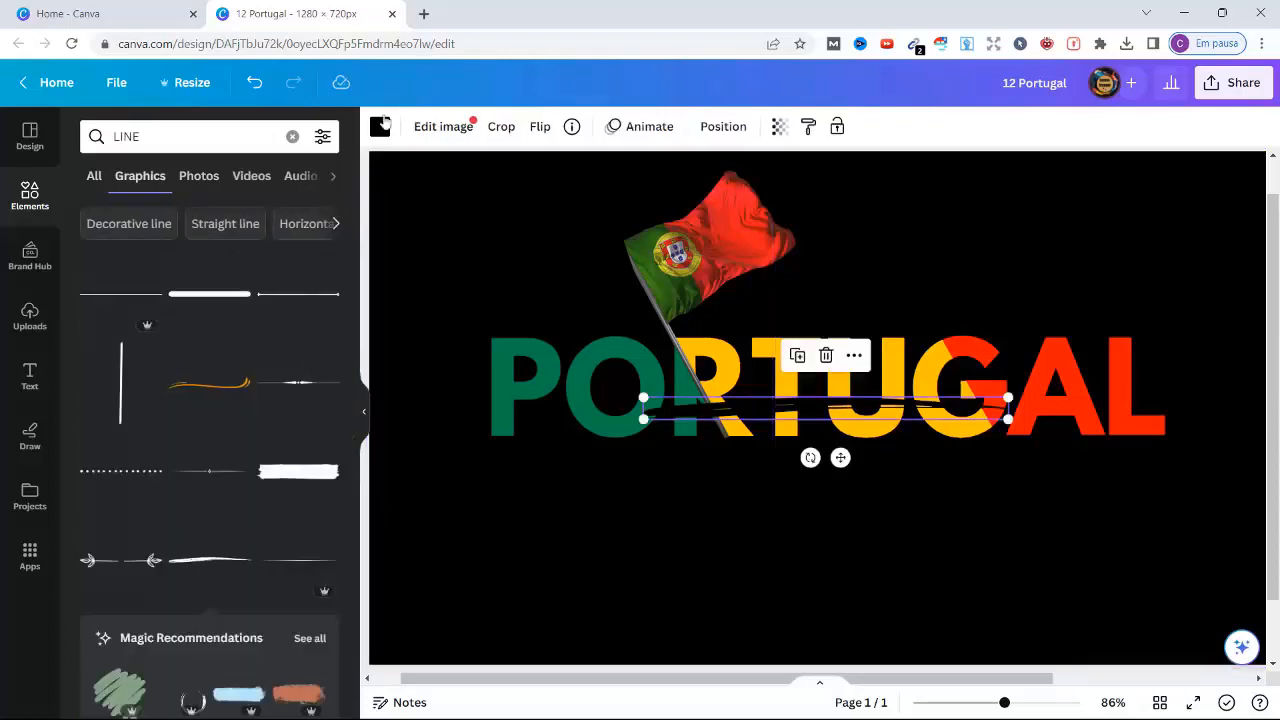
pyautogui.click(380, 126)
pyautogui.click(188, 453)
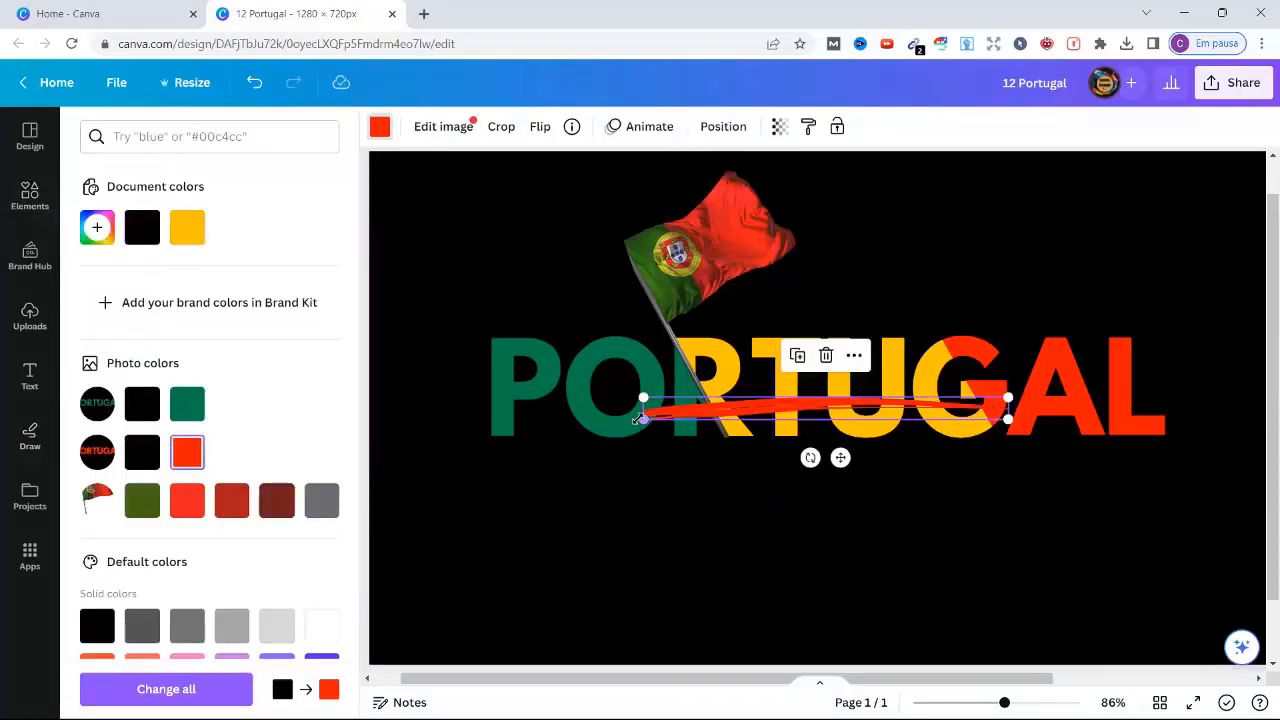
# Shrink the red line, rotate it diagonally, and nudge it onto the yellow-red split through the G.
pyautogui.moveTo(644, 418); pyautogui.dragTo(848, 408)
pyautogui.moveTo(913, 445)
pyautogui.mouseDown()
pyautogui.moveTo(992, 482)
pyautogui.moveTo(1028, 412)
pyautogui.moveTo(1022, 398)
pyautogui.moveTo(993, 432)
pyautogui.moveTo(1021, 405)
pyautogui.mouseUp()
pyautogui.moveTo(999, 452); pyautogui.dragTo(1004, 445)
pyautogui.moveTo(1004, 702); pyautogui.dragTo(1102, 680)
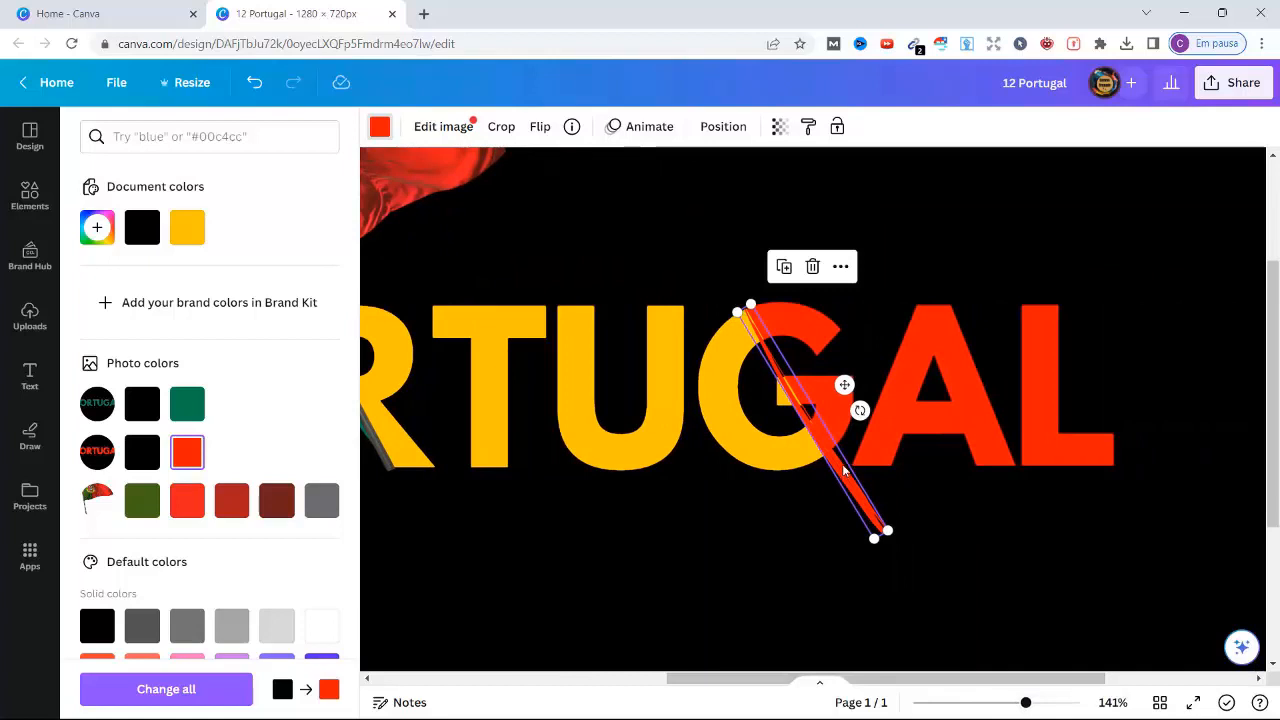
pyautogui.press('Up')
pyautogui.press('Up')
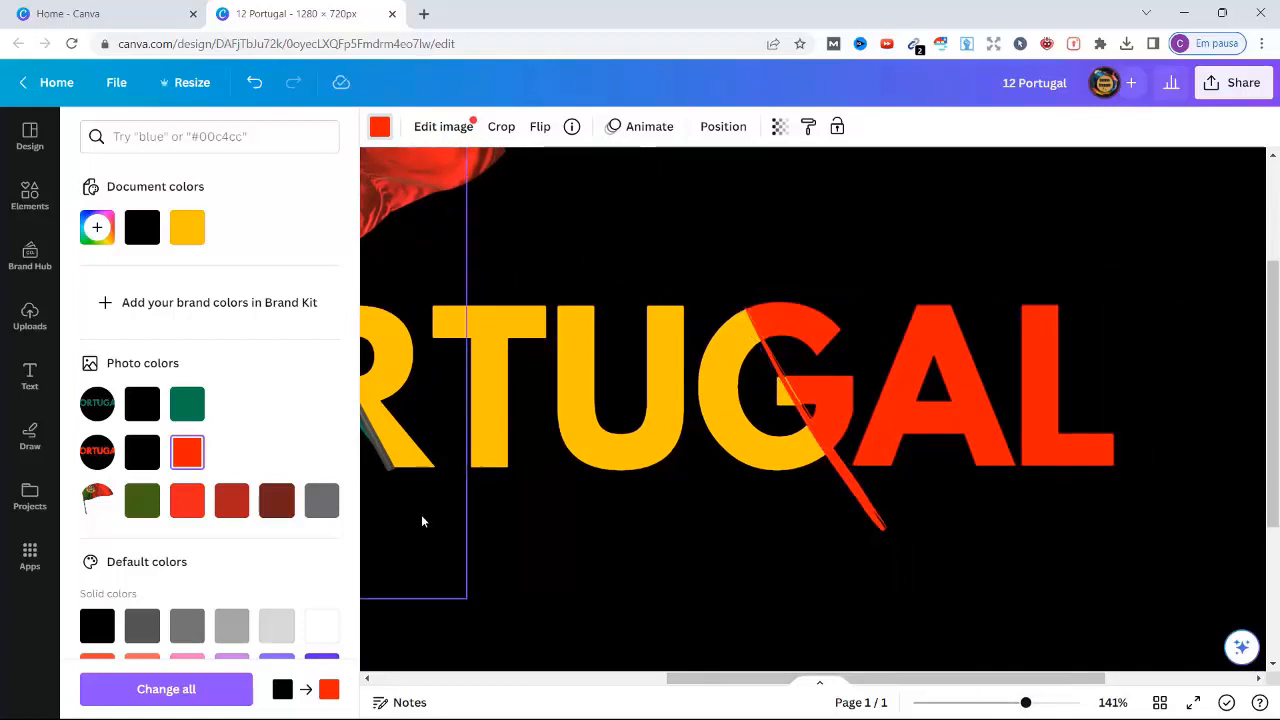
# Nudge the red brush-stroke line slightly right and down so it sits on the yellow-red split in the G.
pyautogui.press('Right')
pyautogui.press('Down')
pyautogui.press('Down')
pyautogui.press('Right')
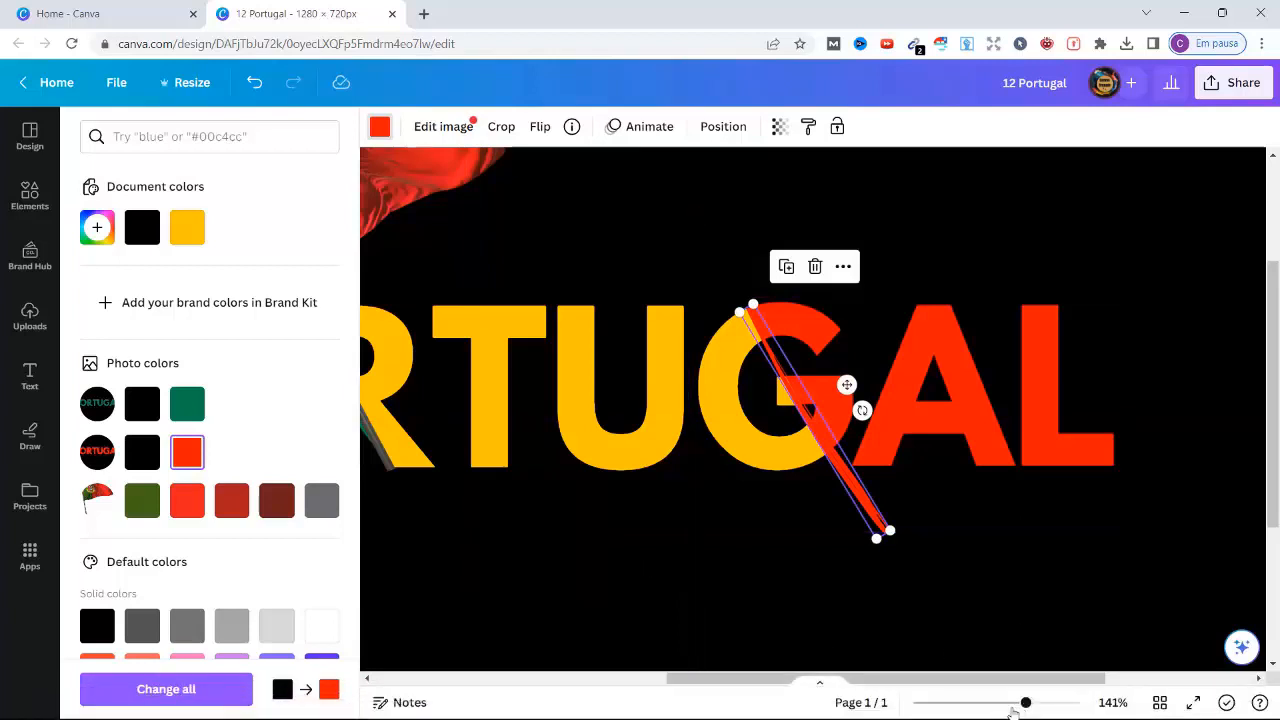
# Enlarge the red line slightly so its end extends further below the word, keeping it along the split in the G.
pyautogui.moveTo(1025, 702); pyautogui.dragTo(992, 702)
pyautogui.moveTo(884, 443); pyautogui.dragTo(898, 461)
pyautogui.moveTo(991, 702); pyautogui.dragTo(1021, 702)
pyautogui.click(871, 610)
pyautogui.click(551, 570)
pyautogui.click(990, 500)
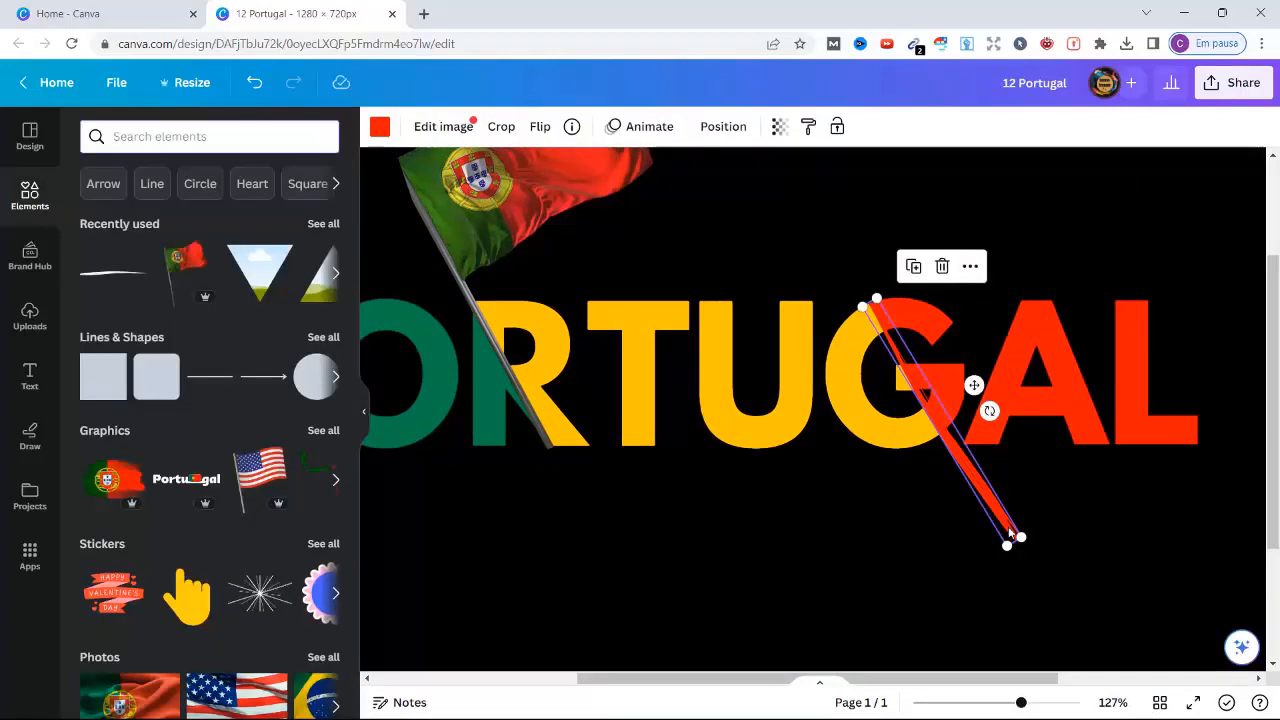
pyautogui.click(1003, 517)
pyautogui.click(728, 536)
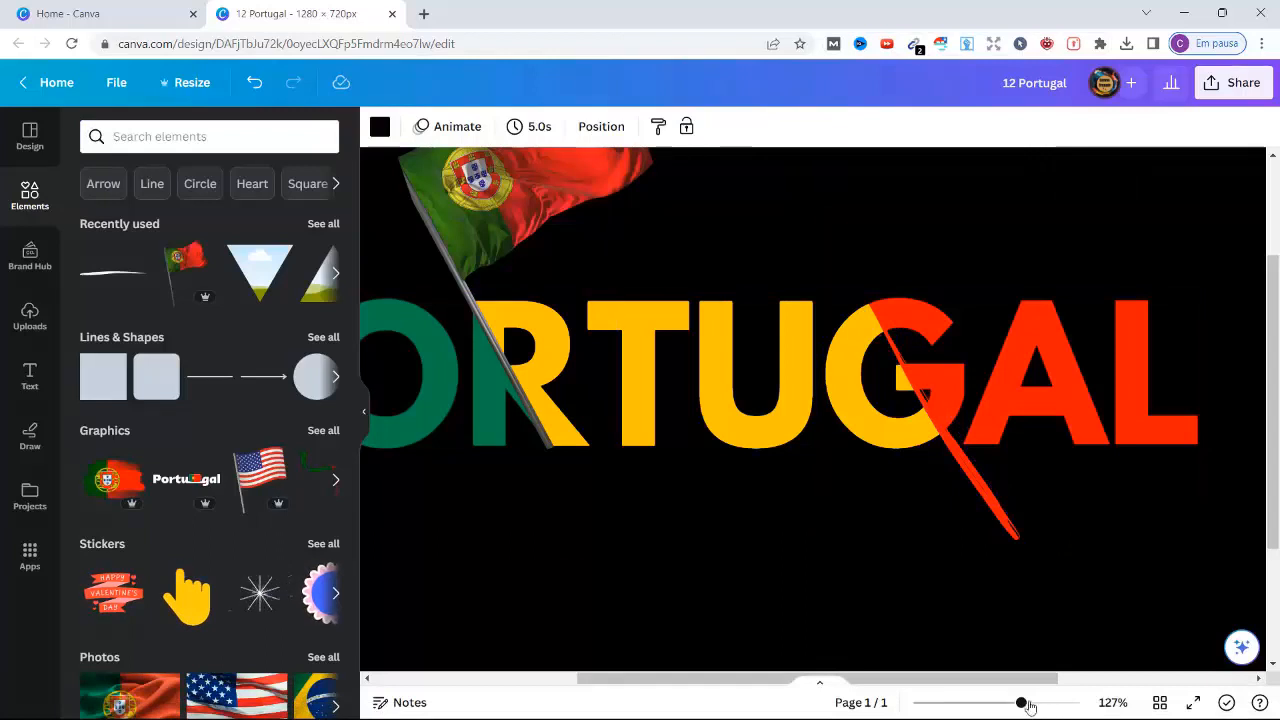
# Search the graphics for "hand drawn hearts" and add the looping heart line with scattered small hearts, recolored with the red from the PORTUGAL image.
pyautogui.moveTo(1030, 707)
pyautogui.mouseDown()
pyautogui.moveTo(993, 705)
pyautogui.moveTo(1010, 707)
pyautogui.mouseUp()
pyautogui.click(171, 134)
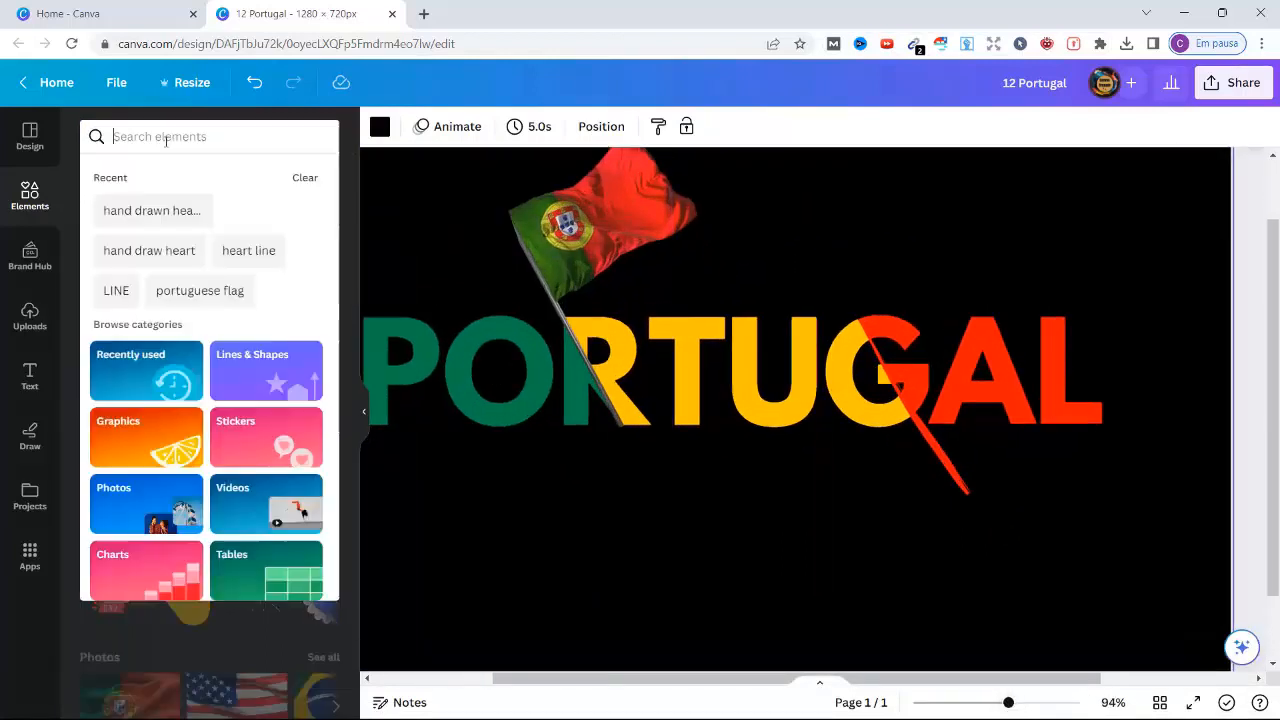
pyautogui.write('hand drawn hearts')
pyautogui.press('Return')
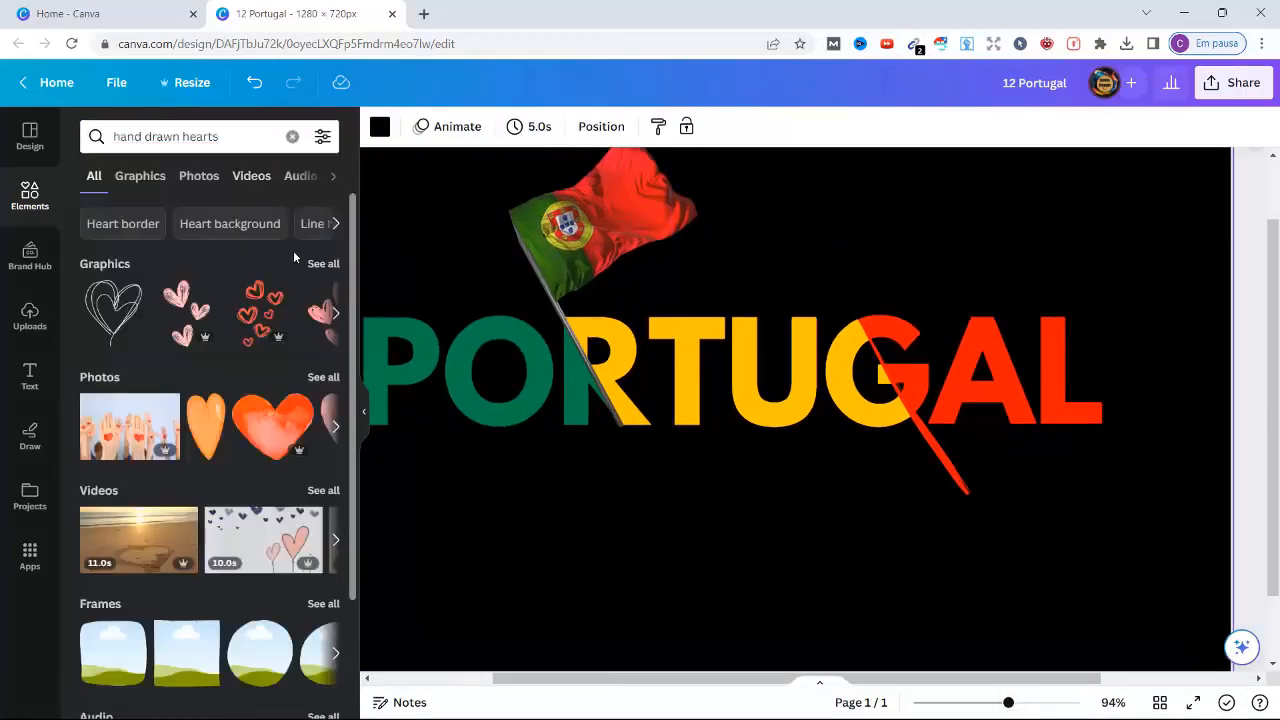
pyautogui.click(323, 264)
pyautogui.scroll(-8, 296, 460)
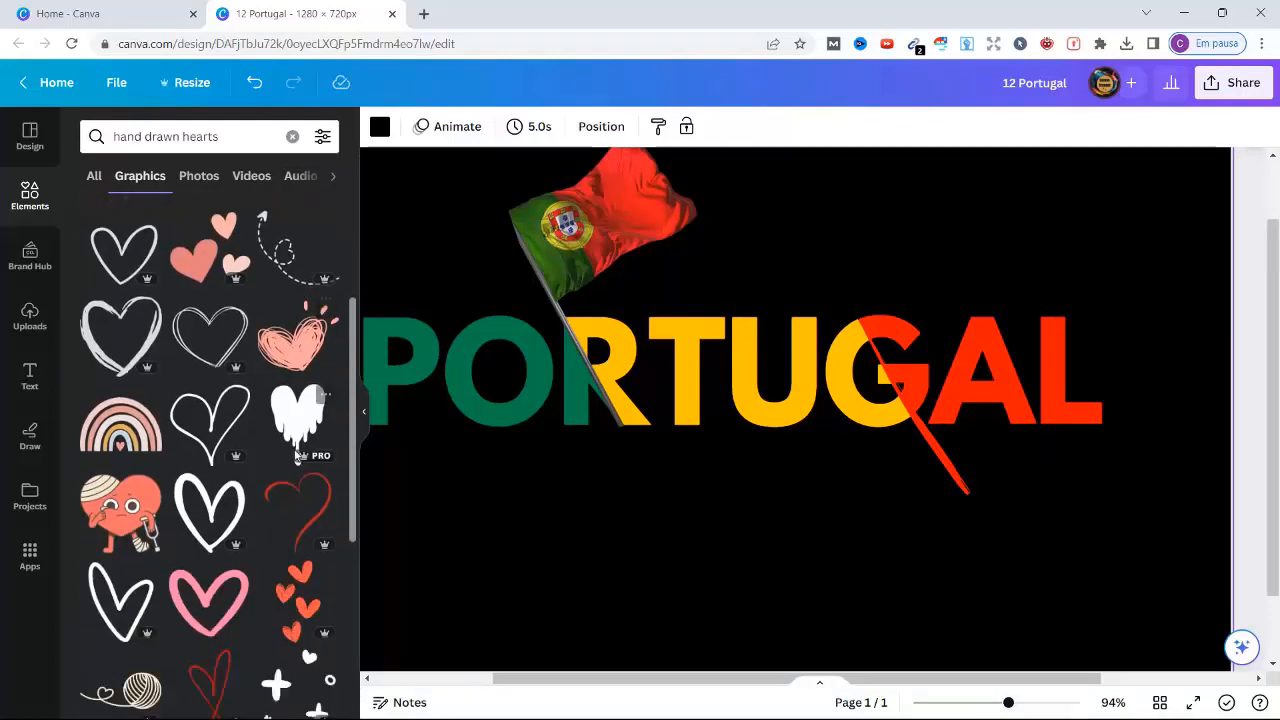
pyautogui.scroll(-5, 290, 460)
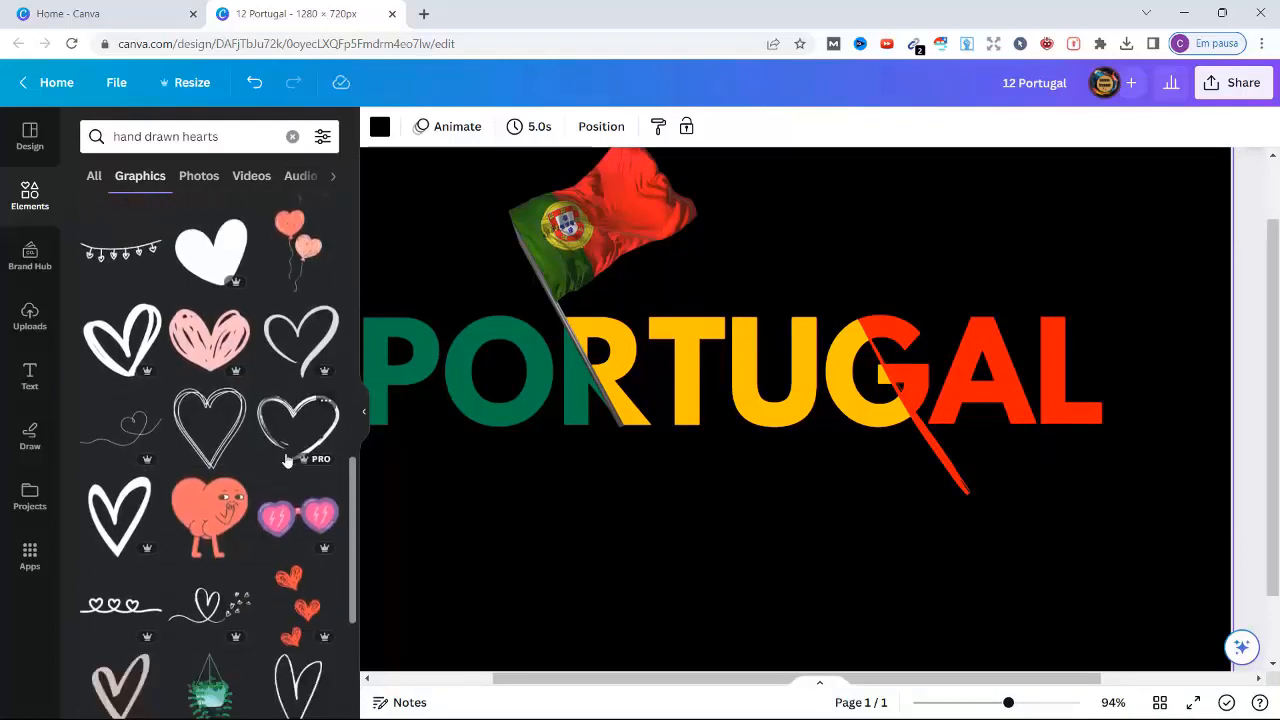
pyautogui.click(210, 530)
pyautogui.click(380, 127)
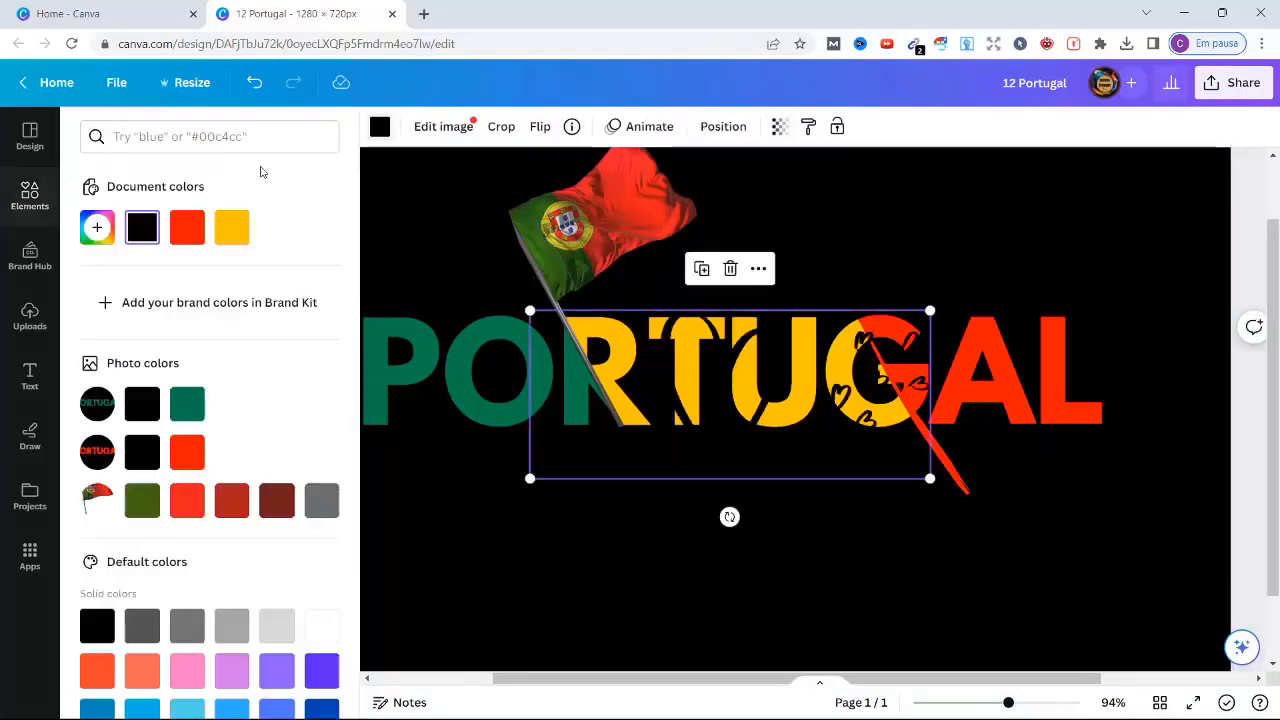
pyautogui.click(187, 452)
# Shrink the red heart graphic and place it below the AL so its line starts at the lower end of the brush stroke.
pyautogui.moveTo(528, 479); pyautogui.dragTo(666, 423)
pyautogui.moveTo(797, 391); pyautogui.dragTo(1071, 482)
pyautogui.moveTo(942, 514); pyautogui.dragTo(1036, 477)
pyautogui.moveTo(1109, 463); pyautogui.dragTo(1045, 484)
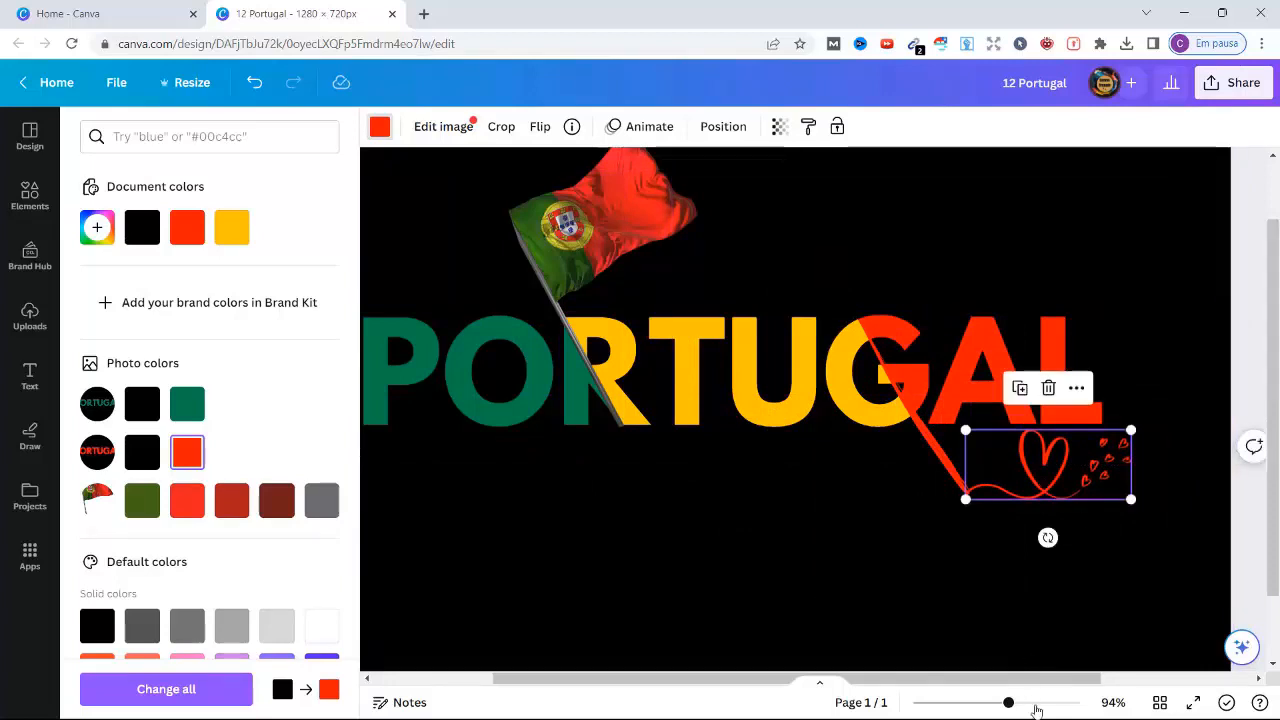
# Fine-tune the heart graphic's size and position so its line continues smoothly from the tip of the brush stroke.
pyautogui.moveTo(1008, 702); pyautogui.dragTo(1092, 683)
pyautogui.moveTo(1143, 452); pyautogui.dragTo(1097, 473)
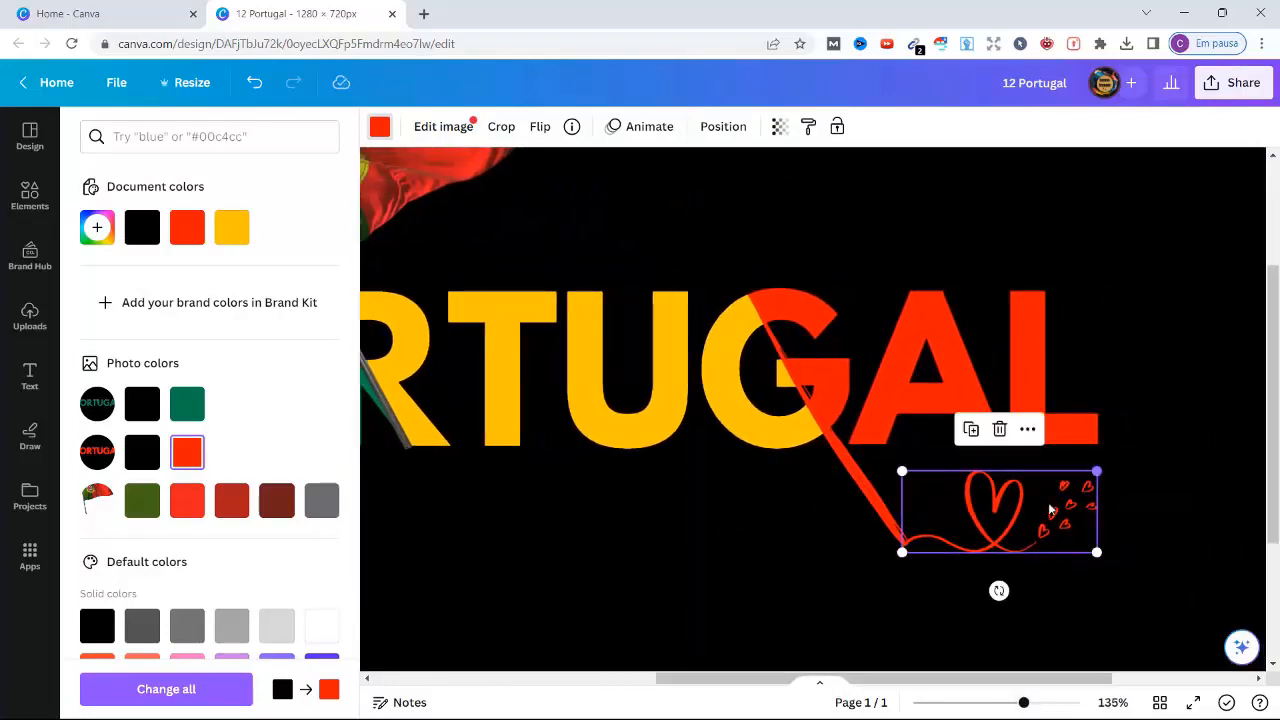
pyautogui.moveTo(986, 535); pyautogui.dragTo(981, 521)
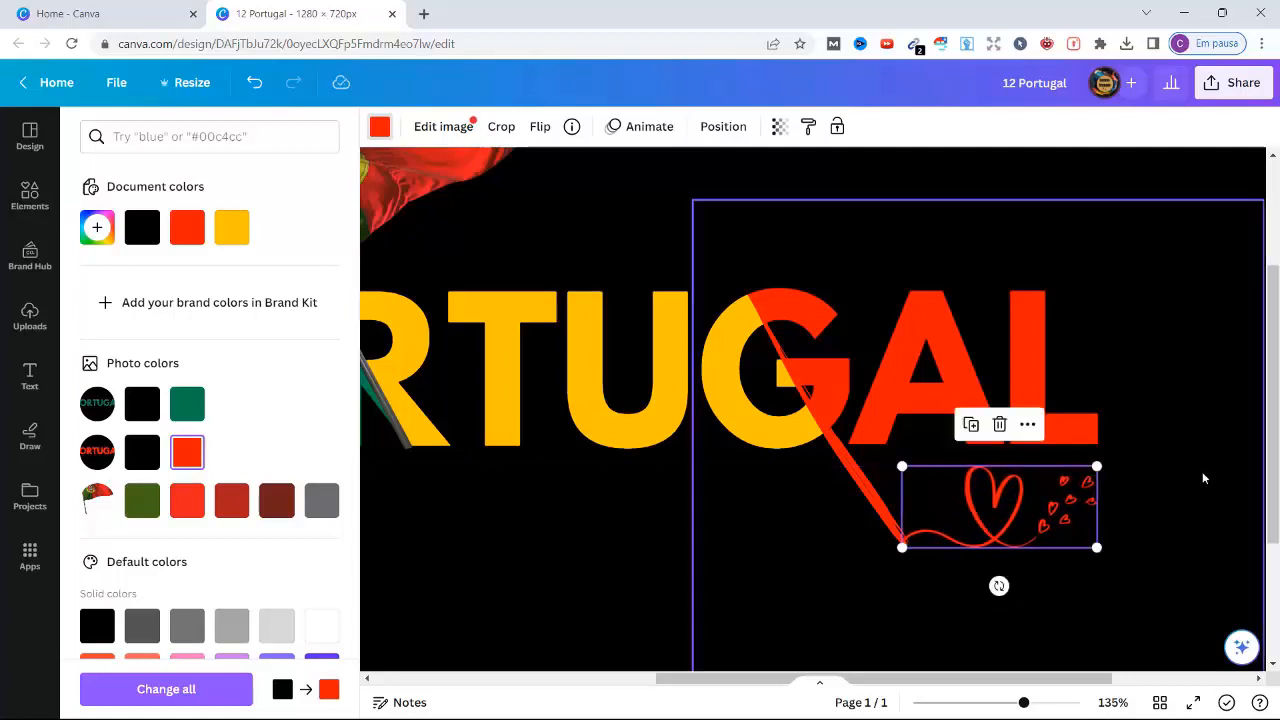
pyautogui.click(1220, 568)
pyautogui.click(1018, 525)
pyautogui.click(1187, 428)
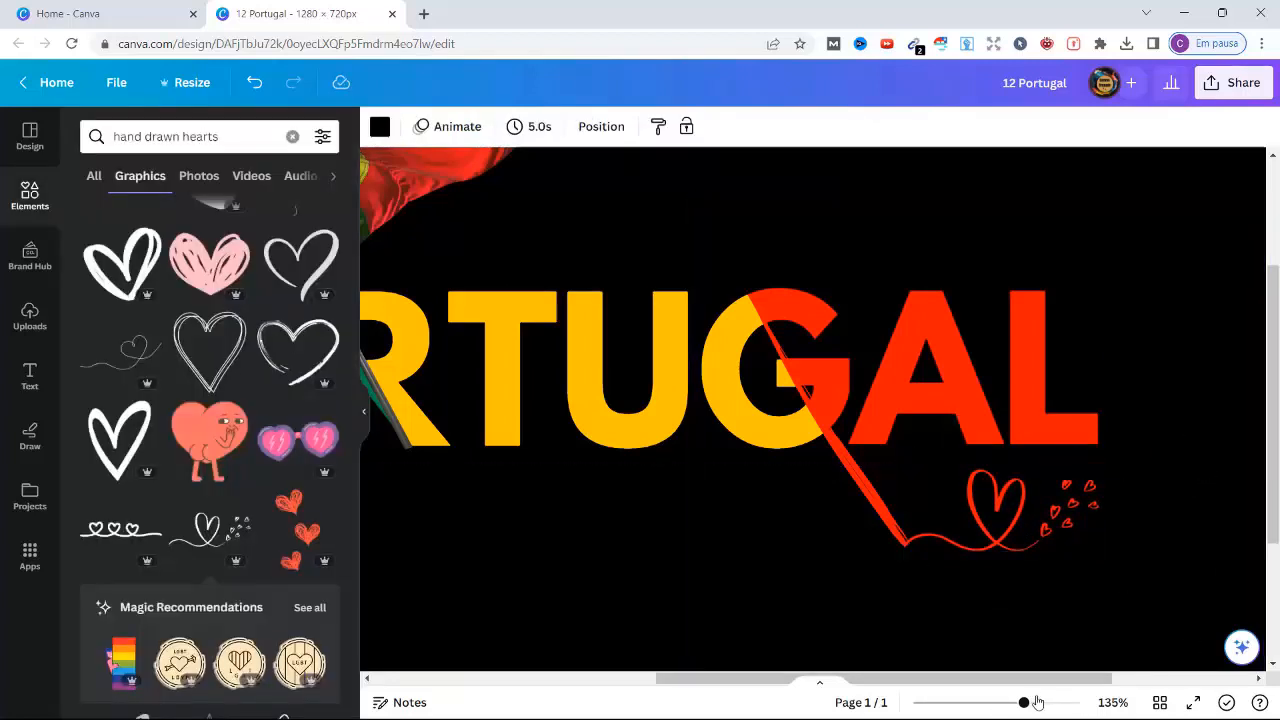
# Group all elements of the PORTUGAL artwork and center the group on the page both vertically and horizontally.
pyautogui.moveTo(1027, 708); pyautogui.dragTo(969, 686)
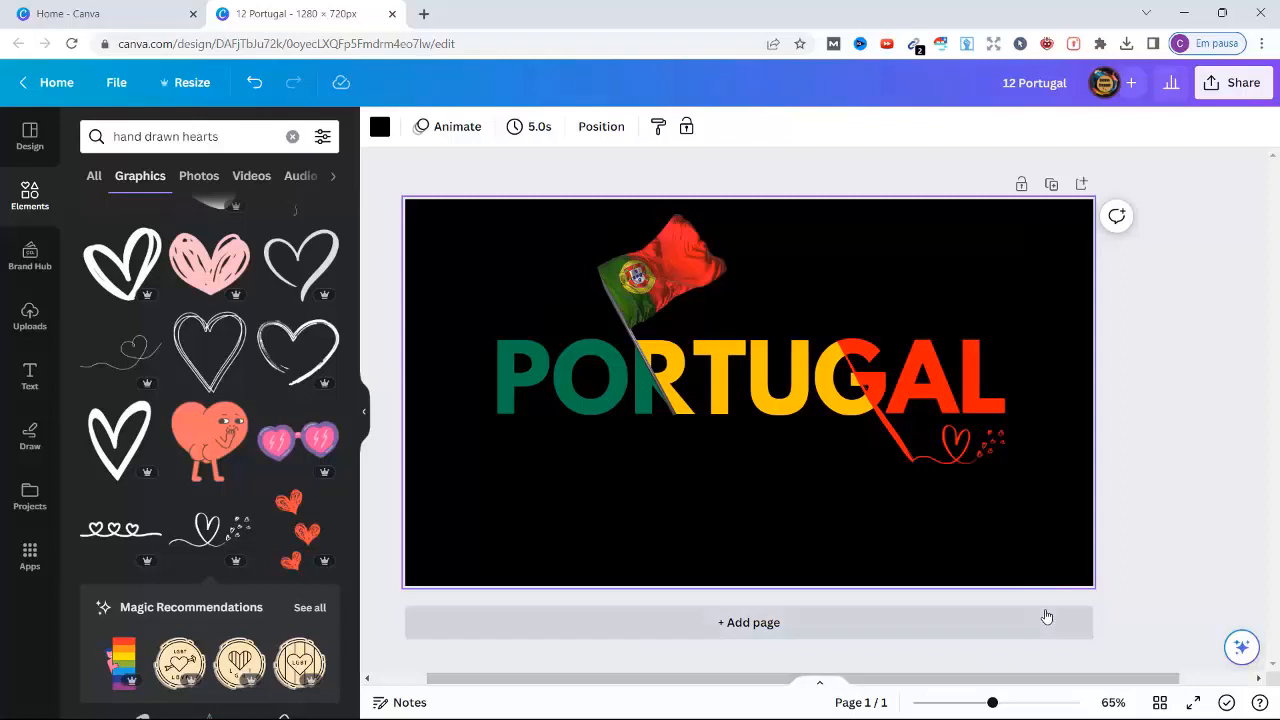
pyautogui.click(1223, 457)
pyautogui.moveTo(1107, 683); pyautogui.dragTo(1082, 681)
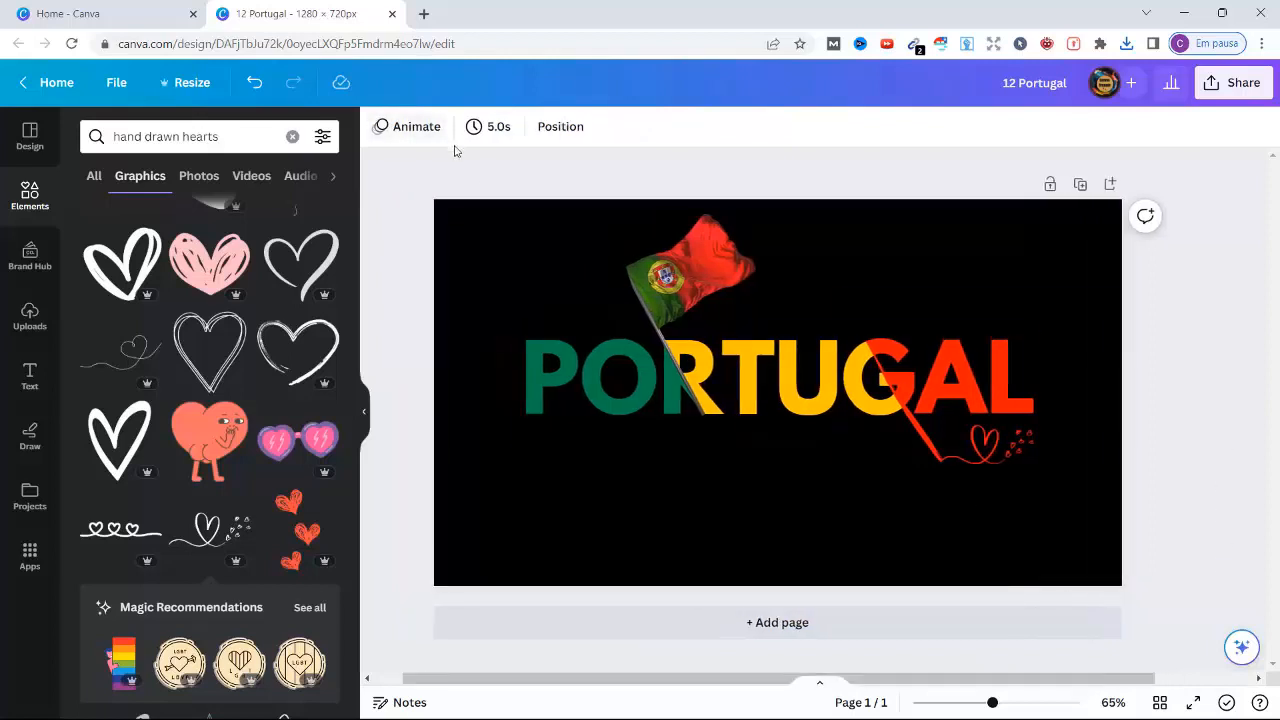
pyautogui.moveTo(455, 150); pyautogui.dragTo(1069, 494)
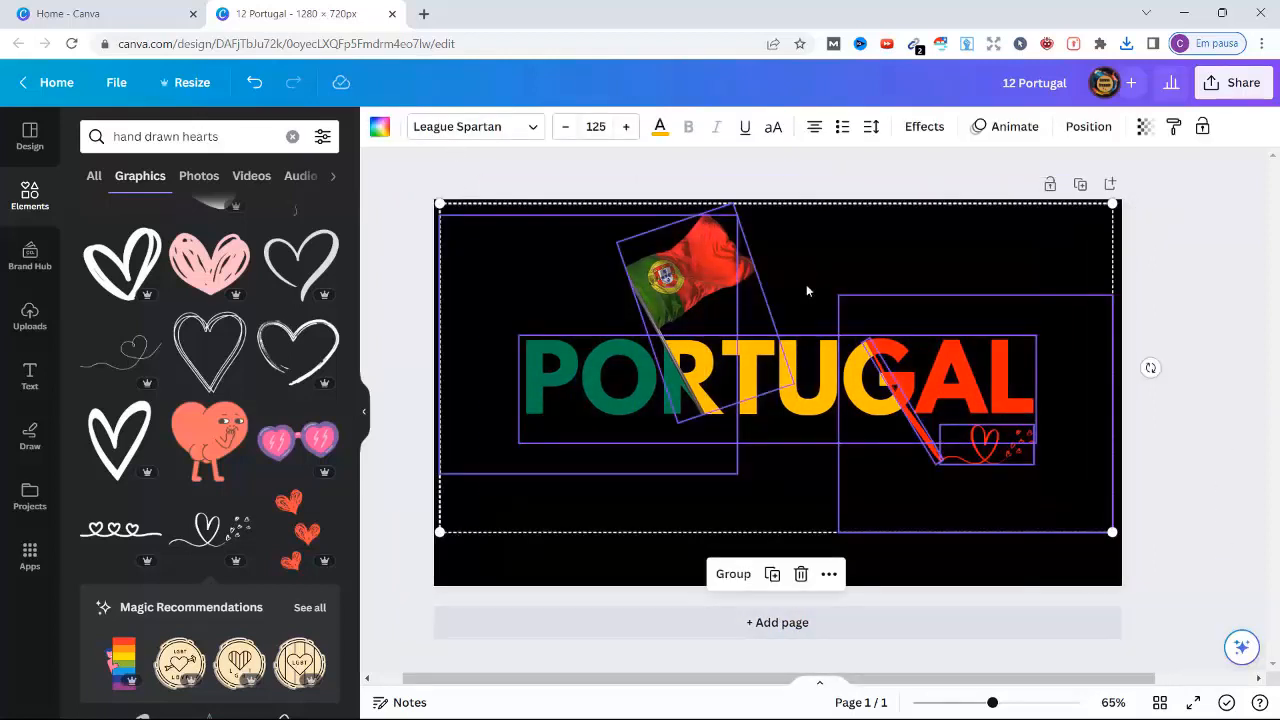
pyautogui.click(728, 575)
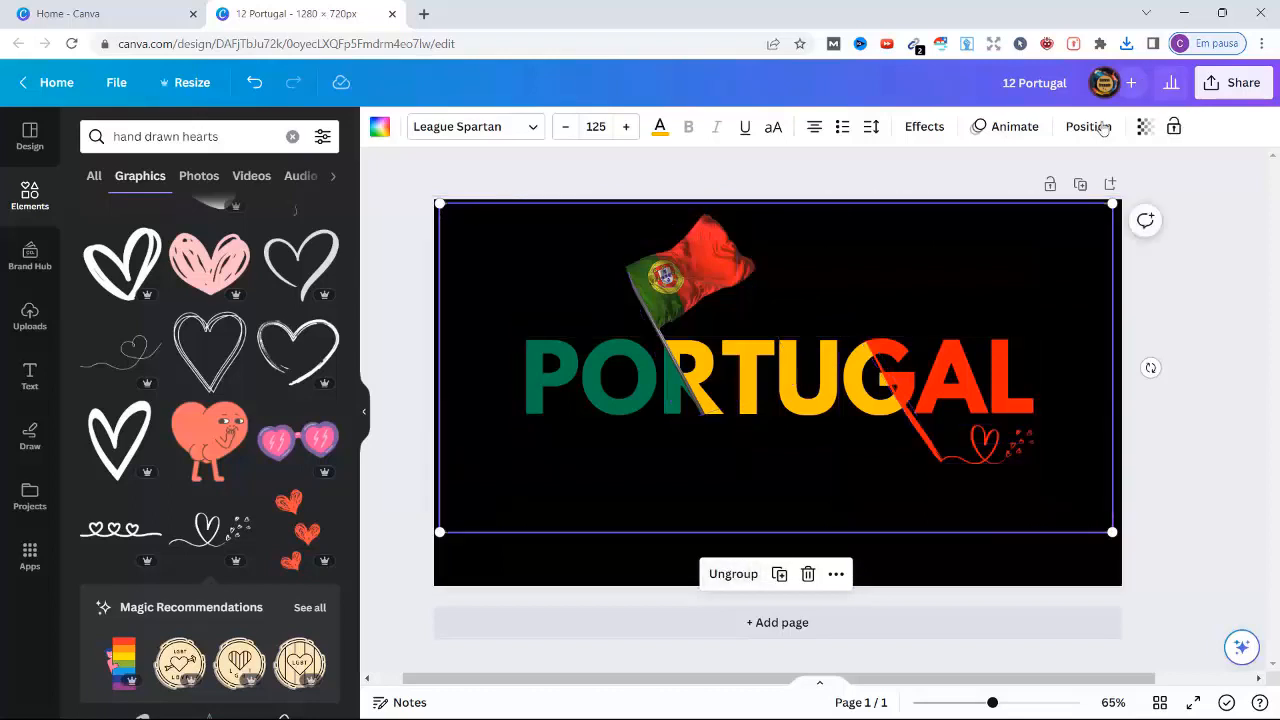
pyautogui.click(1088, 126)
pyautogui.click(125, 313)
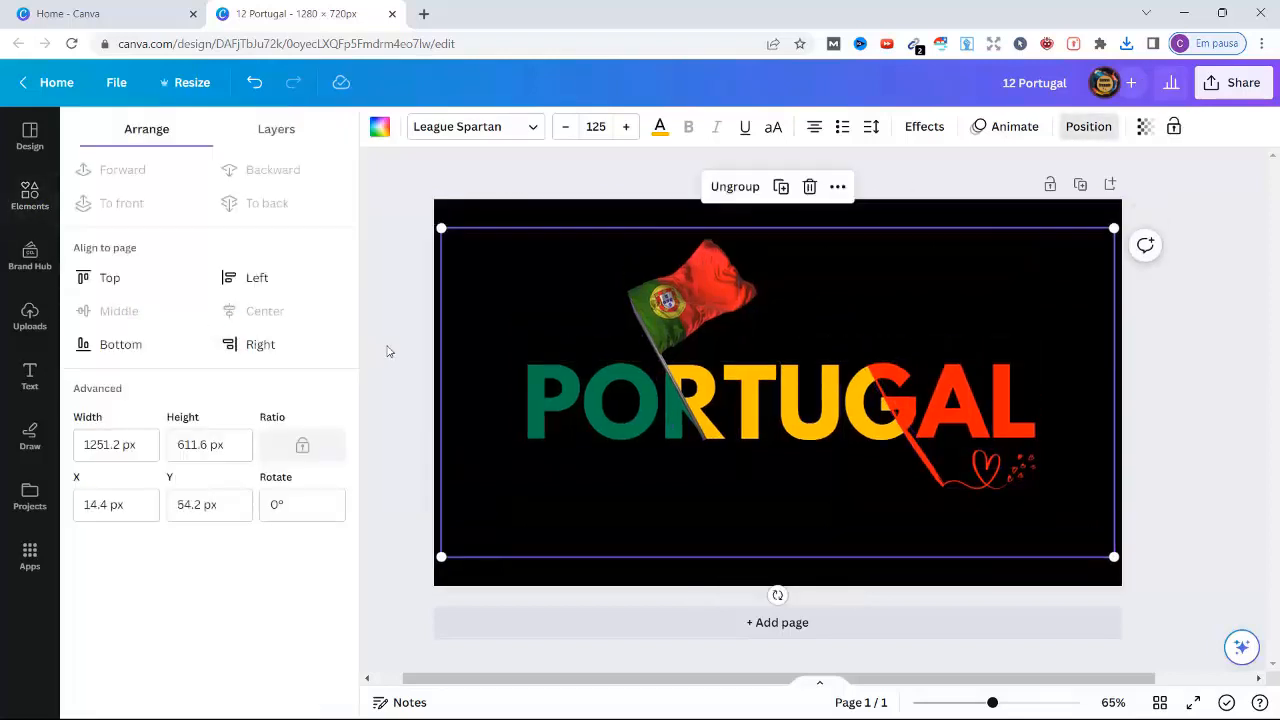
pyautogui.click(390, 349)
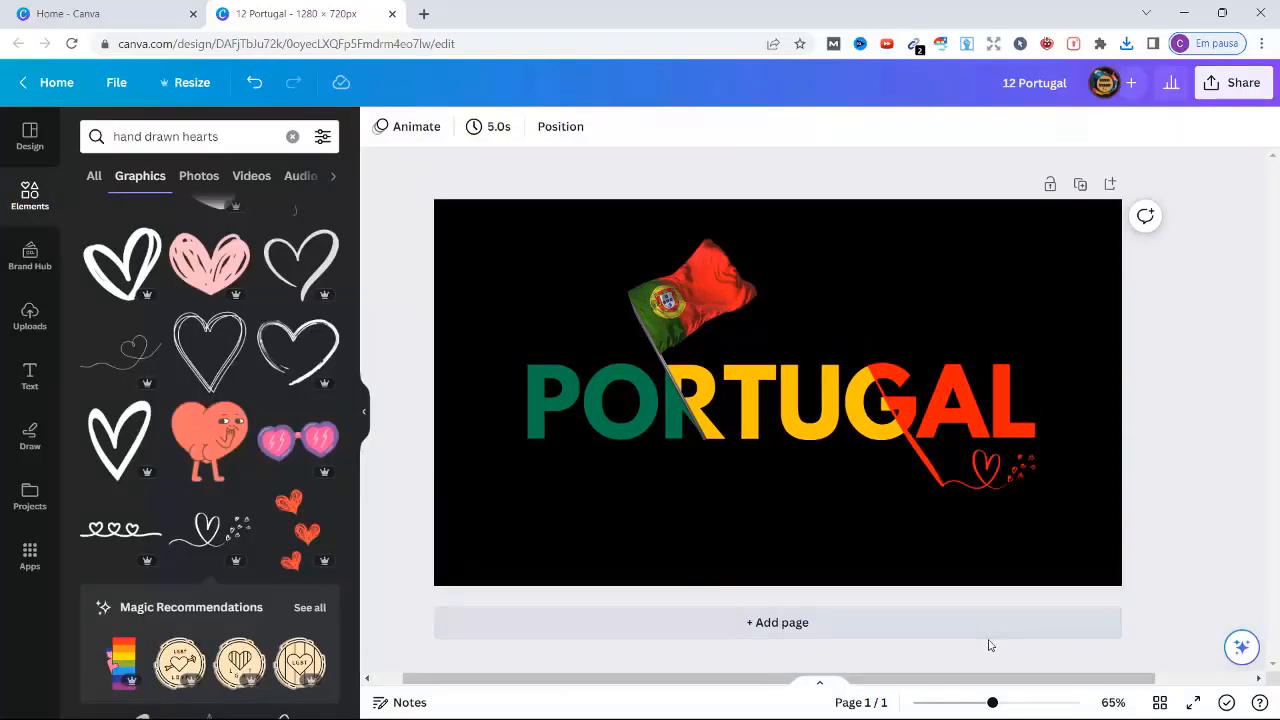
# Download the PORTUGAL design as a PNG at 1280 × 720 px.
pyautogui.click(1242, 72)
pyautogui.click(1062, 508)
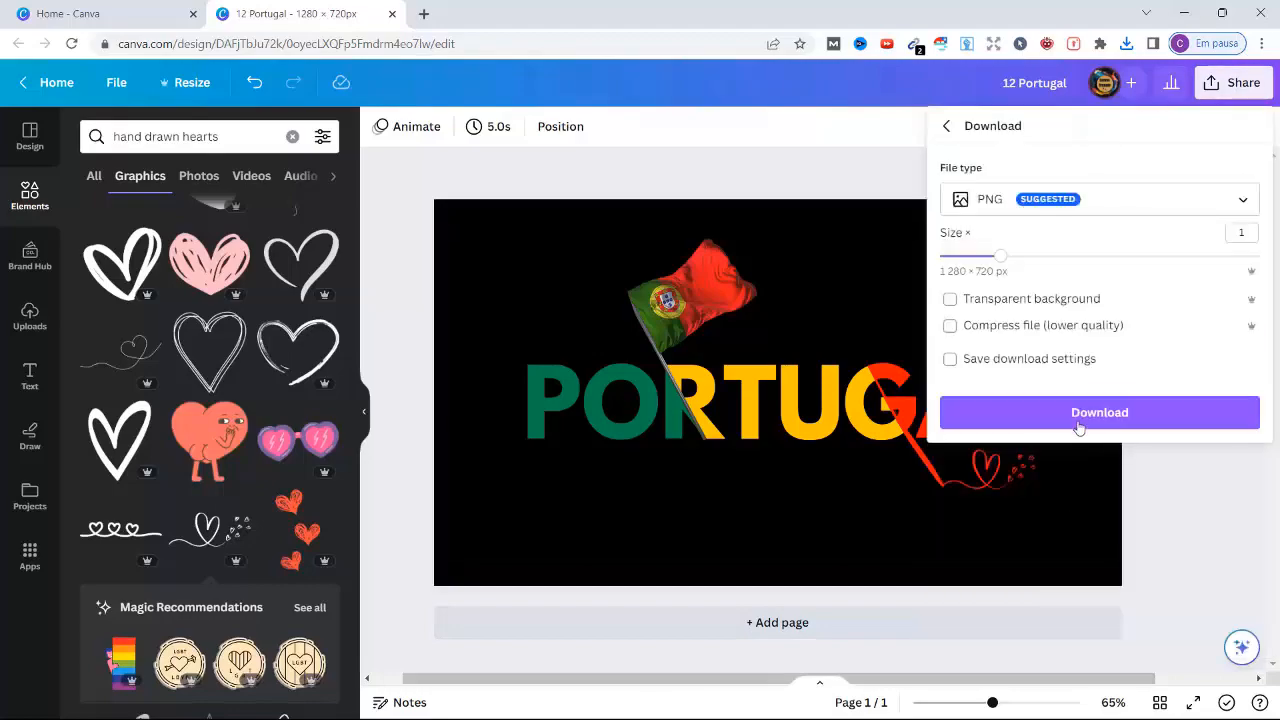
pyautogui.click(1082, 412)
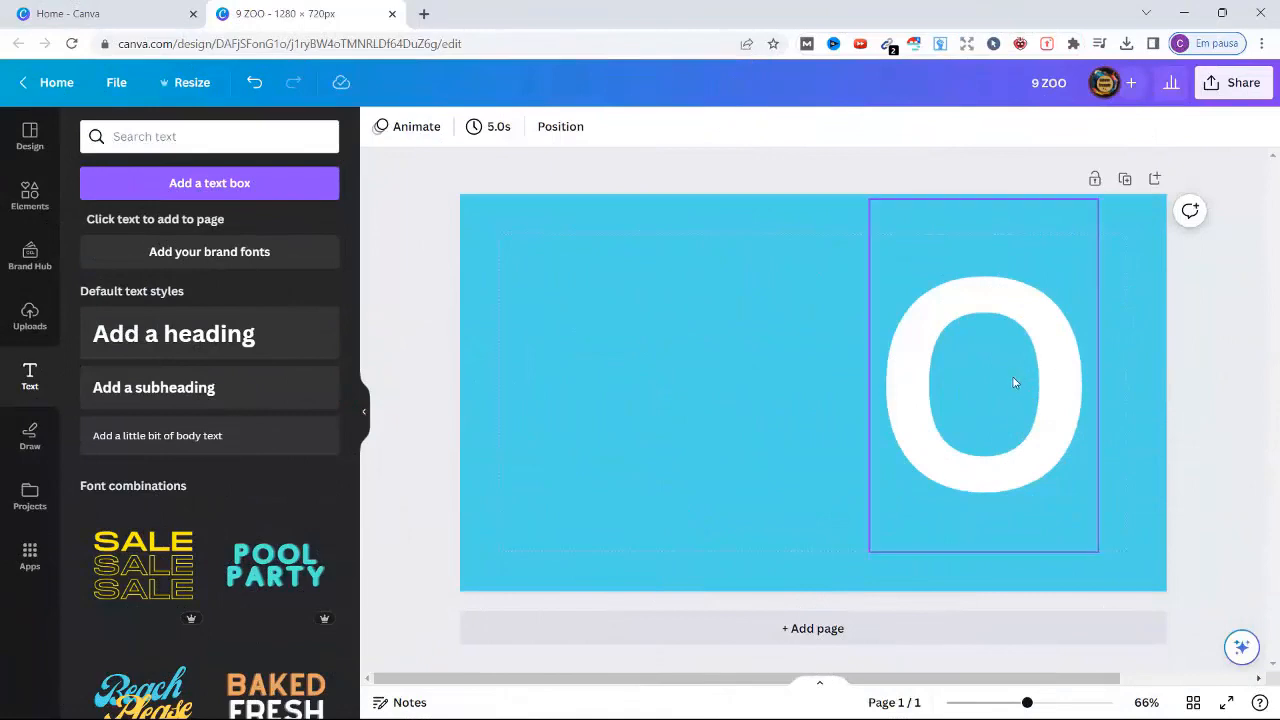
# Apply the Shadow effect to the white letter O with offset 50, direction -85, blur 25 and transparency 41.
pyautogui.click(1014, 382)
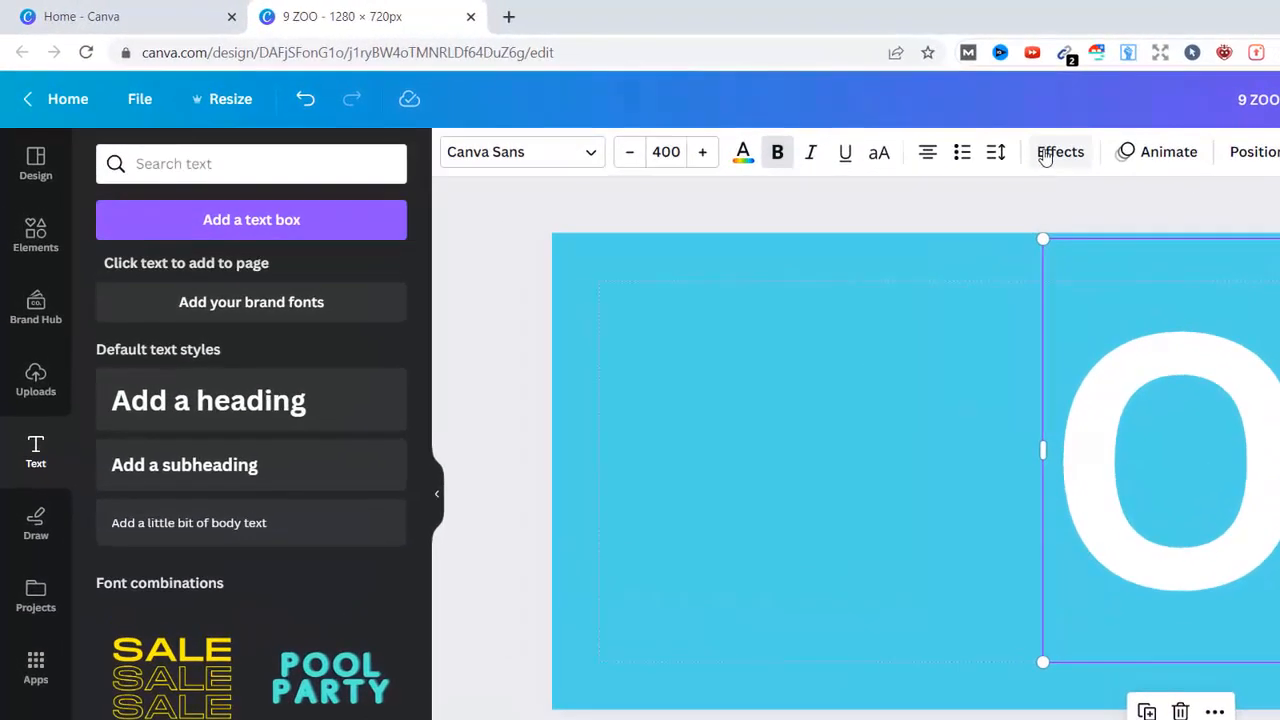
pyautogui.click(1045, 155)
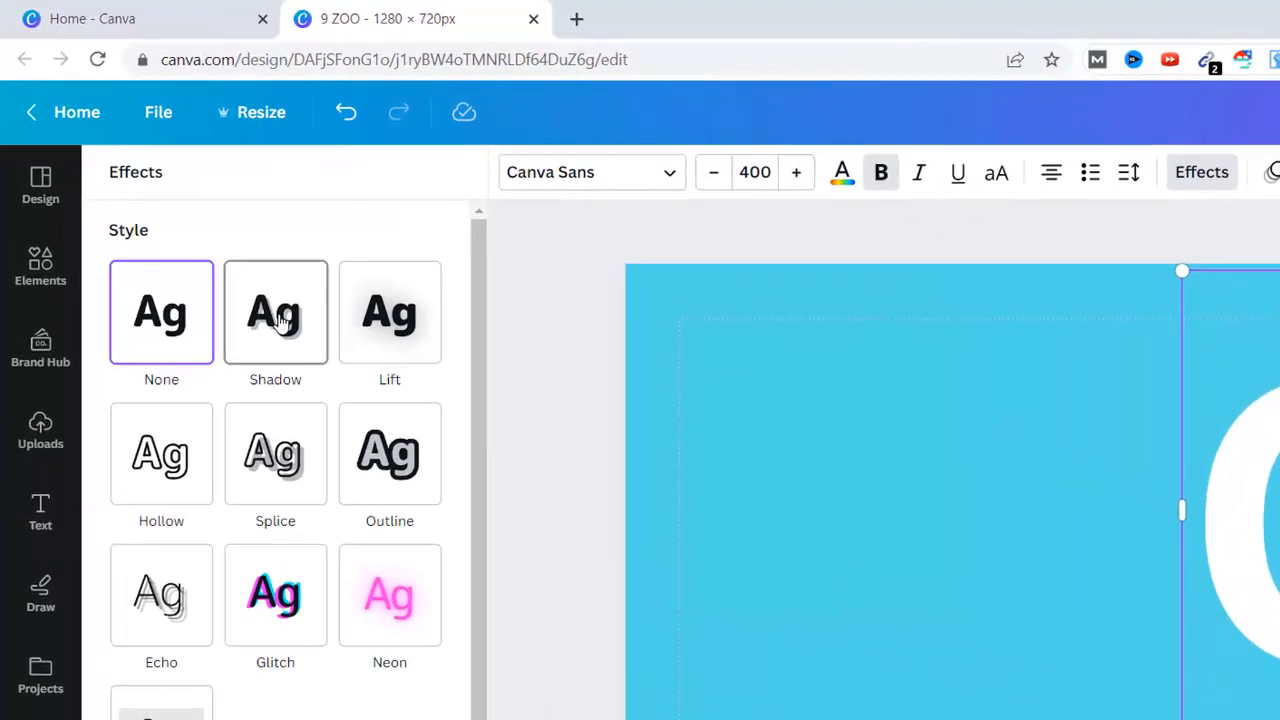
pyautogui.click(279, 318)
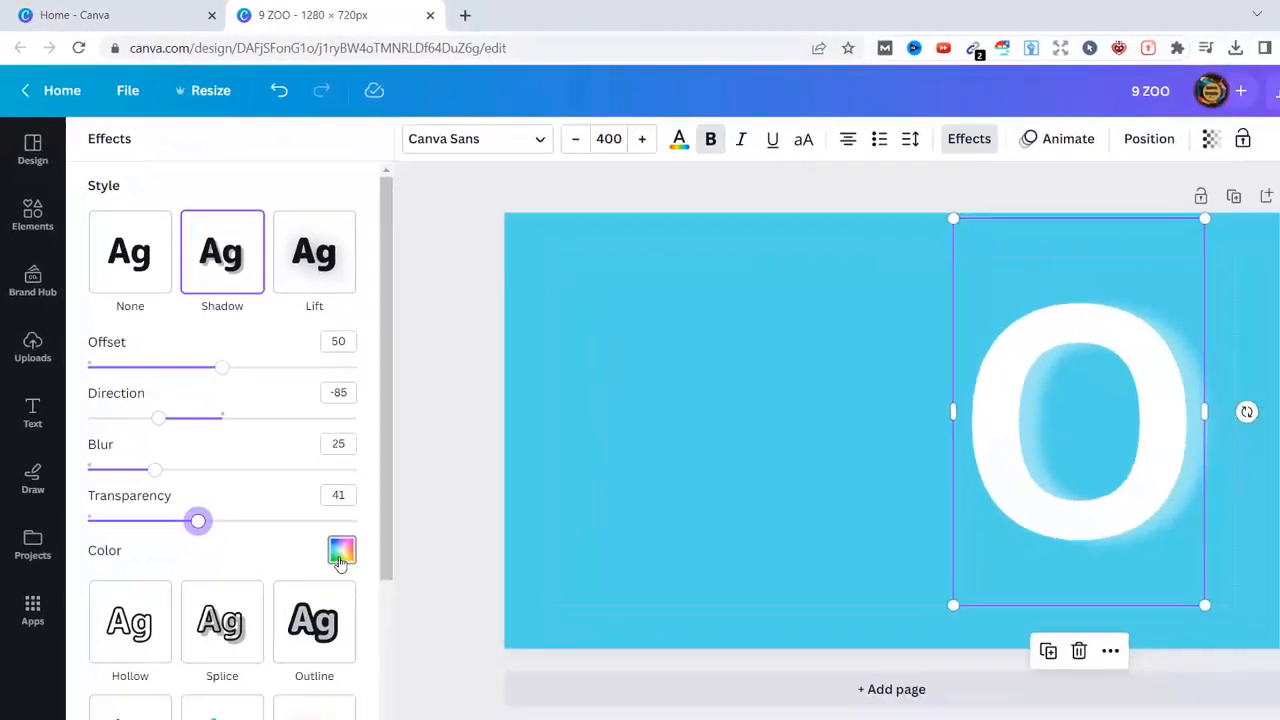
# Set the O's shadow color to black and its transparency to 56.
pyautogui.click(424, 682)
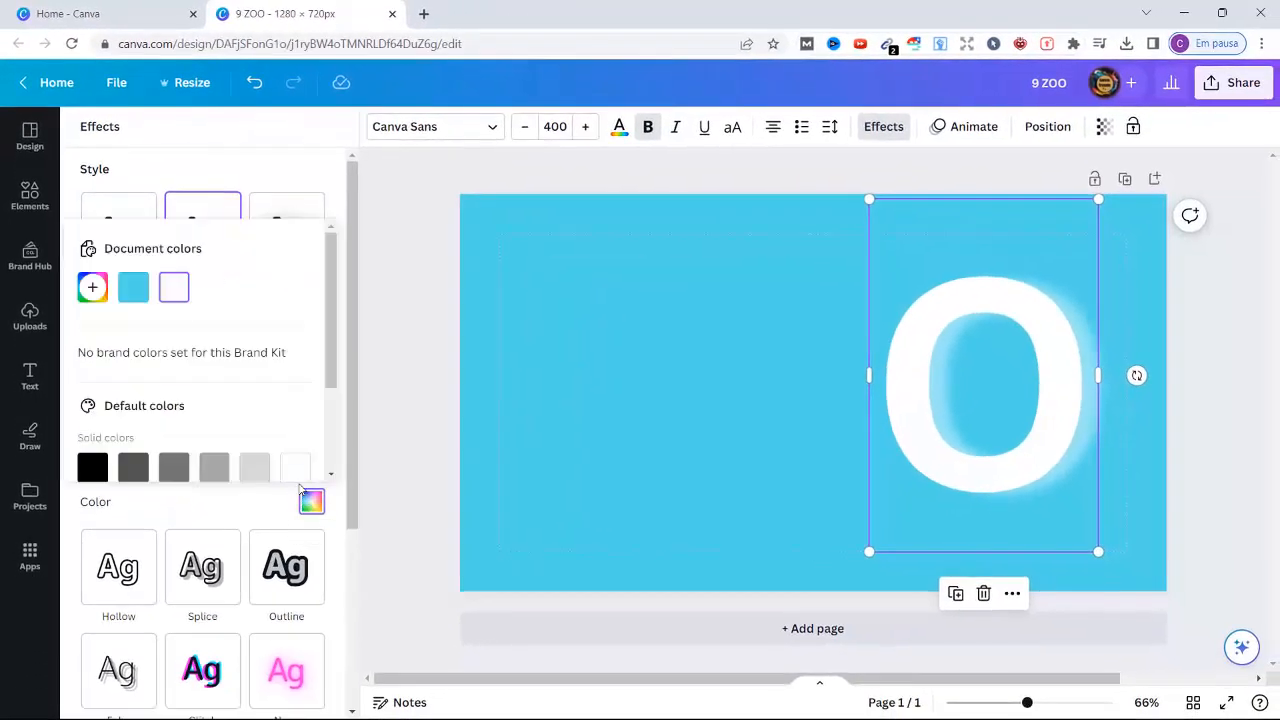
pyautogui.click(93, 467)
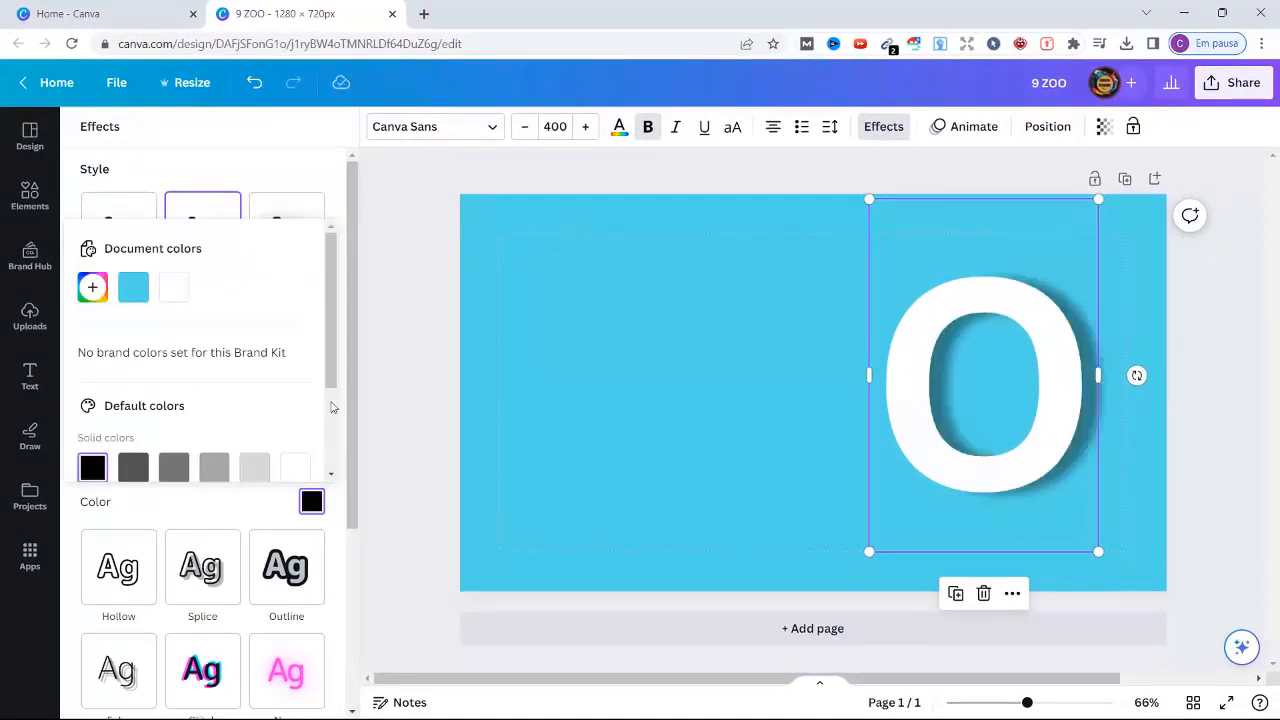
pyautogui.click(358, 340)
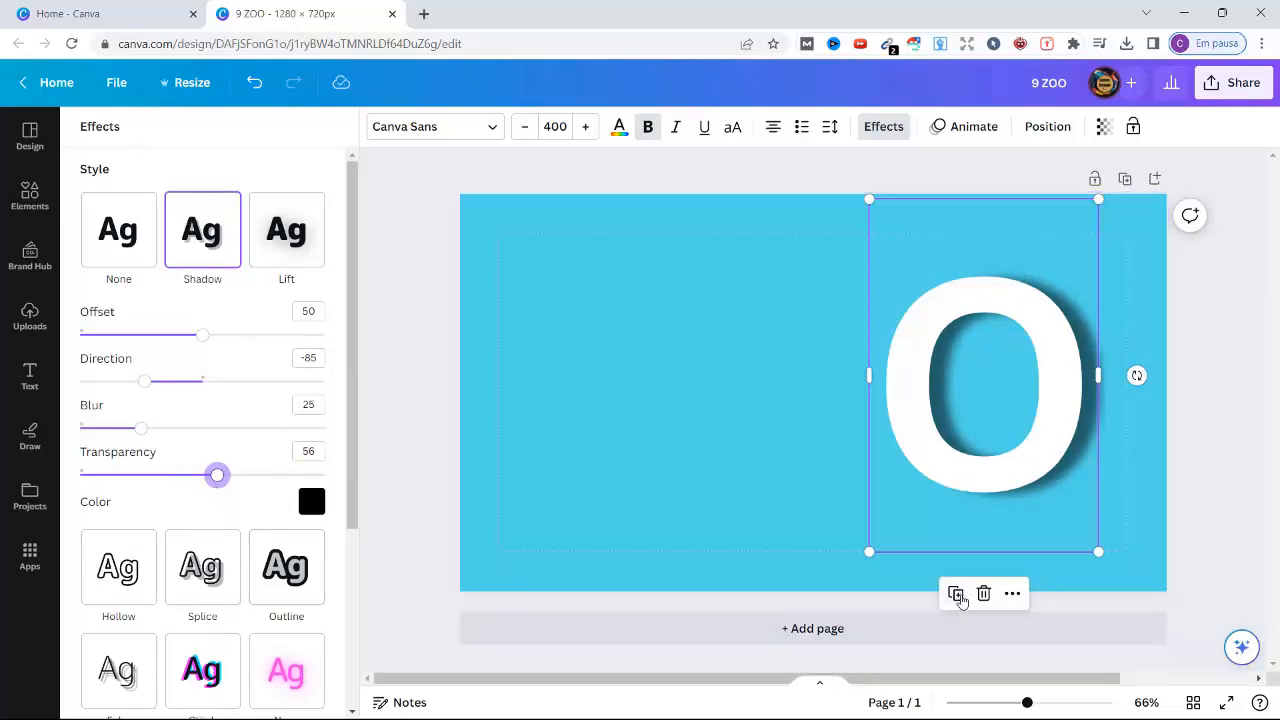
# Duplicate the shadowed O twice and place the copies to its left, forming a row of three slightly overlapping letters.
pyautogui.click(956, 596)
pyautogui.moveTo(1000, 465); pyautogui.dragTo(848, 474)
pyautogui.click(771, 593)
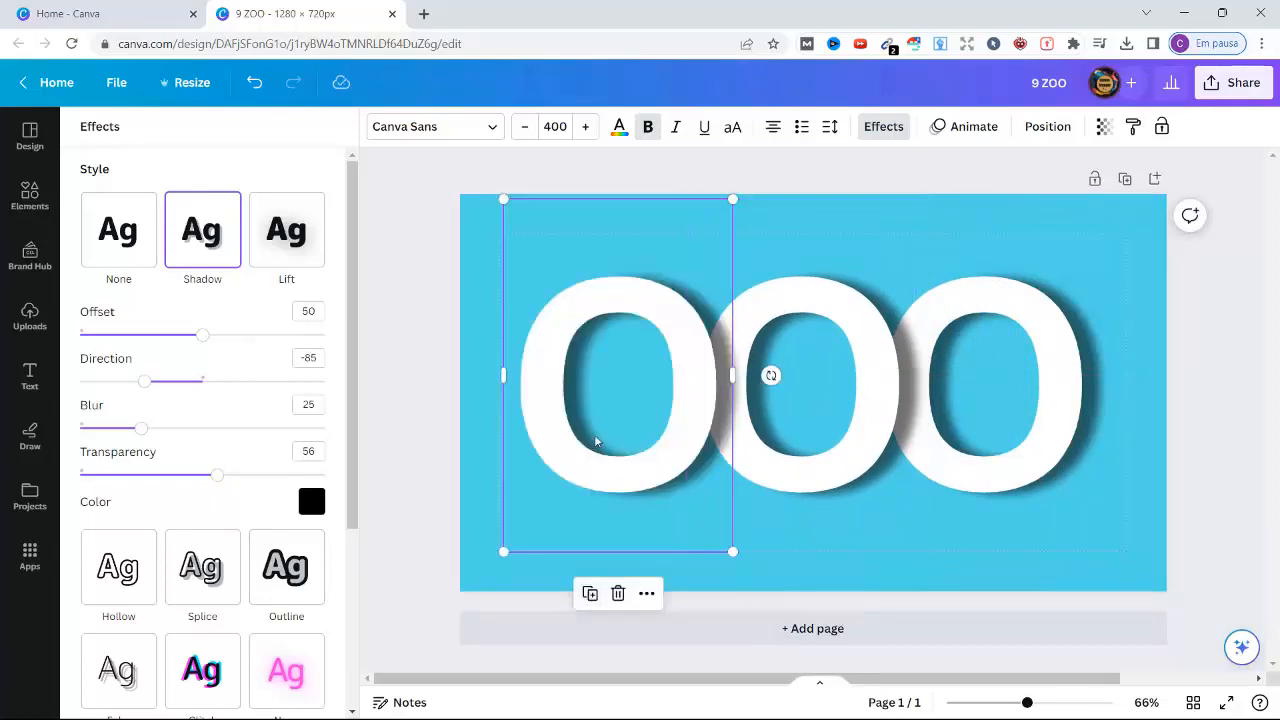
# Replace the leftmost O with Z and move the letter right until it slightly overlaps the middle O.
pyautogui.doubleClick(606, 462)
pyautogui.write('Z')
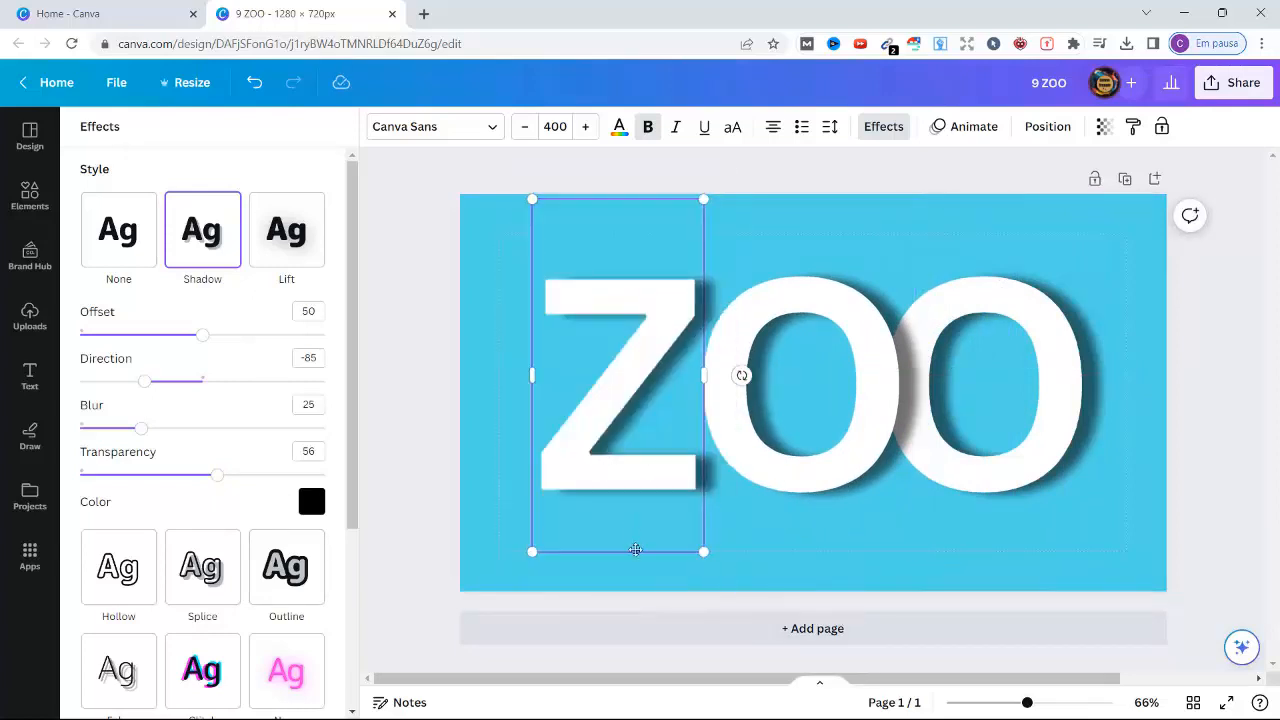
pyautogui.click(635, 567)
pyautogui.moveTo(606, 469); pyautogui.dragTo(634, 467)
pyautogui.click(477, 217)
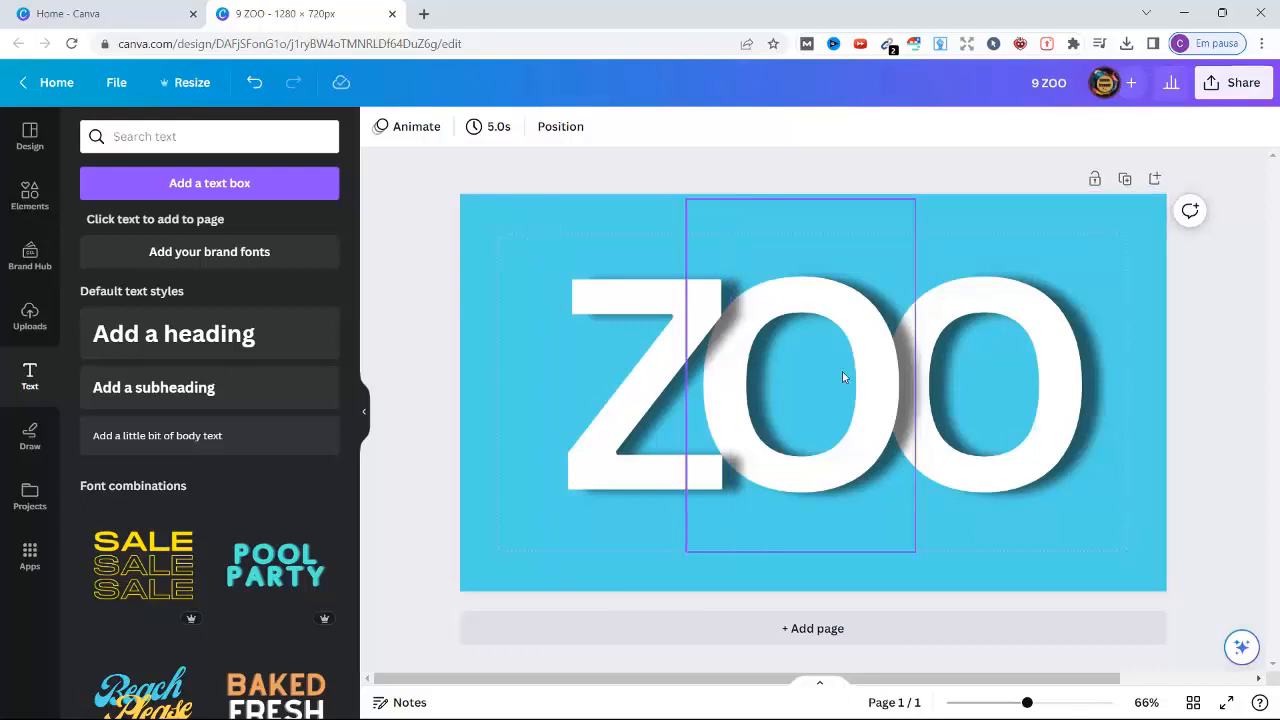
# Group the three ZOO letters and center the group horizontally on the page.
pyautogui.click(1025, 402)
pyautogui.moveTo(511, 193); pyautogui.dragTo(1024, 428)
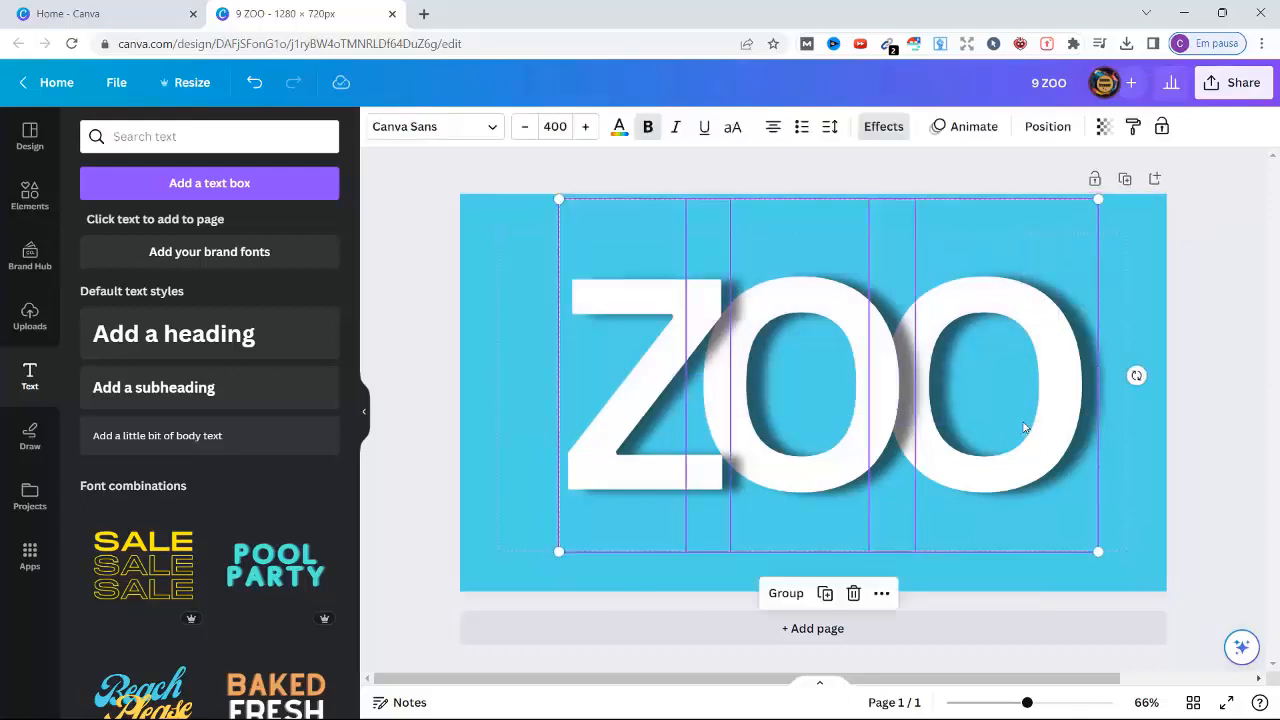
pyautogui.click(787, 594)
pyautogui.click(1048, 127)
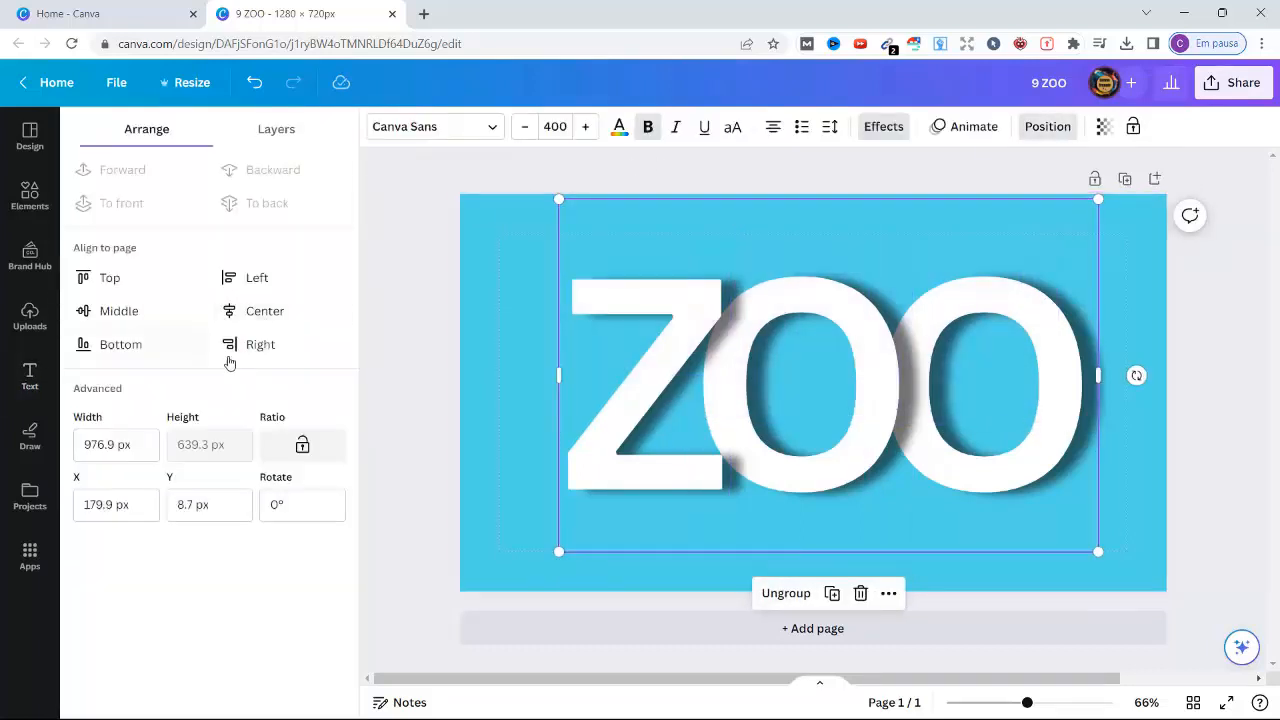
pyautogui.click(255, 310)
pyautogui.click(403, 303)
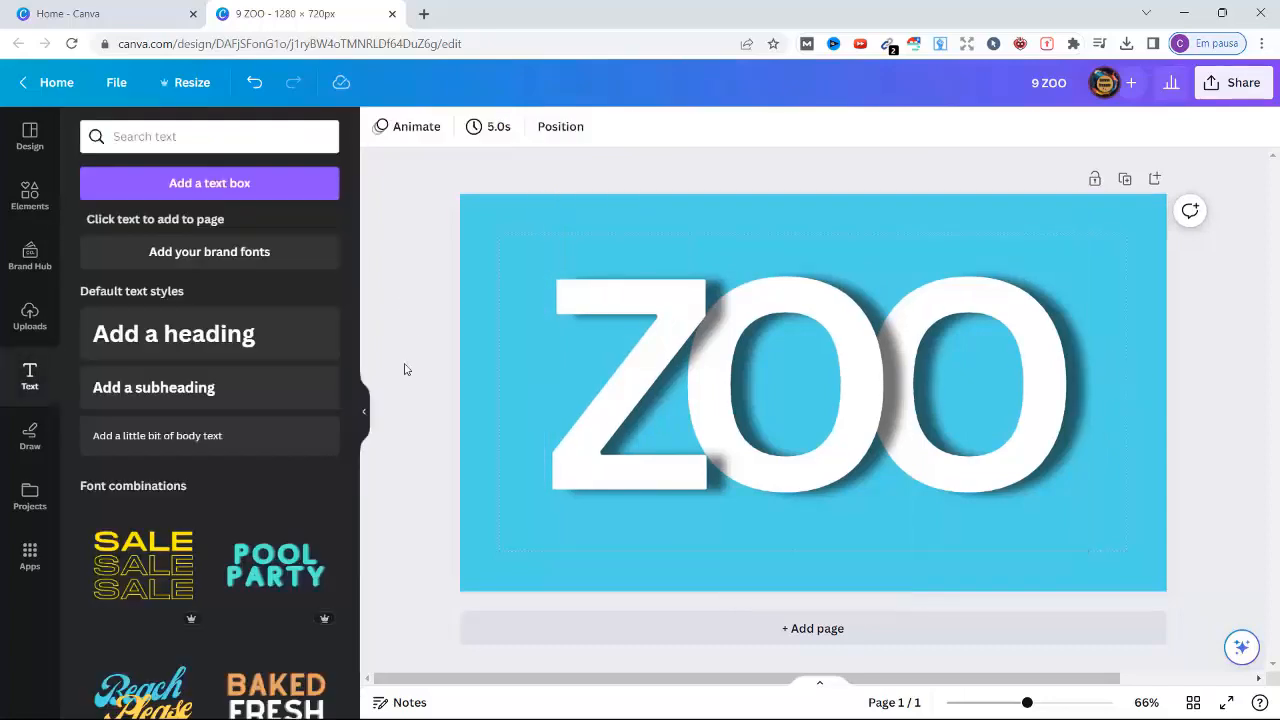
# Download the finished ZOO design.
pyautogui.click(1236, 90)
pyautogui.click(1218, 506)
pyautogui.click(1124, 424)
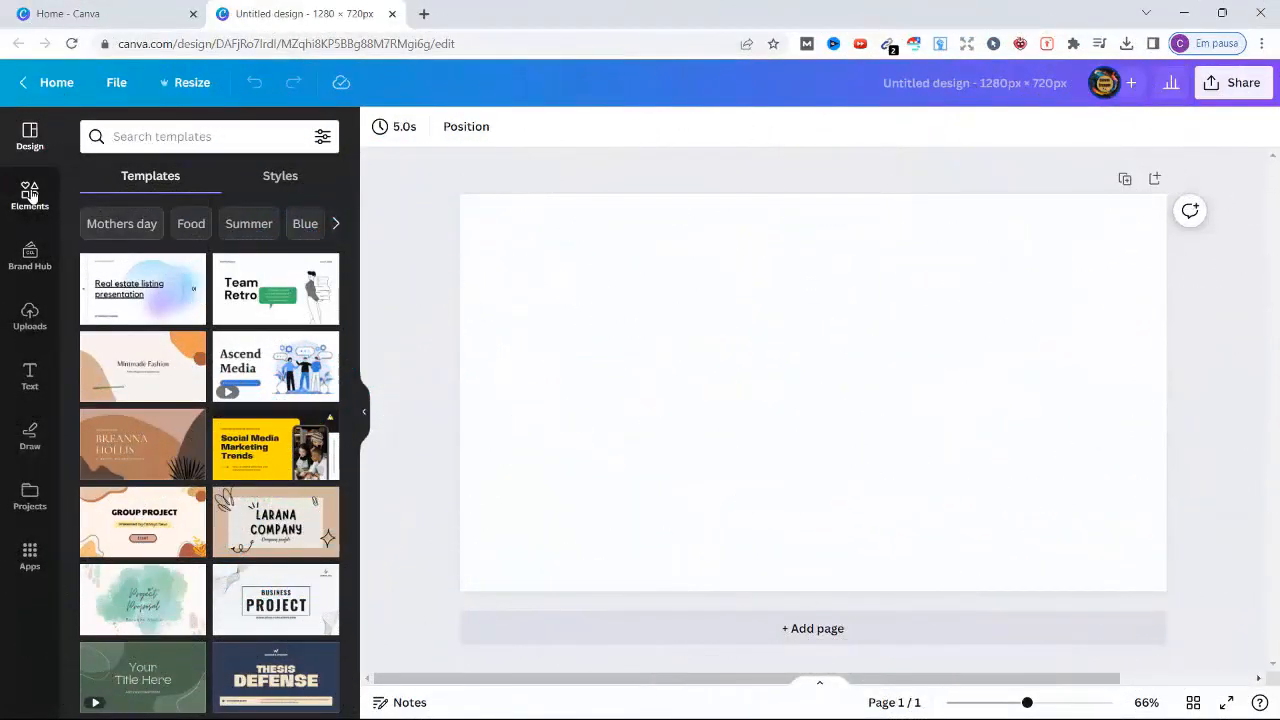
# Find a dark brick wall photo by searching for "black background" and set it as the page background.
pyautogui.click(29, 192)
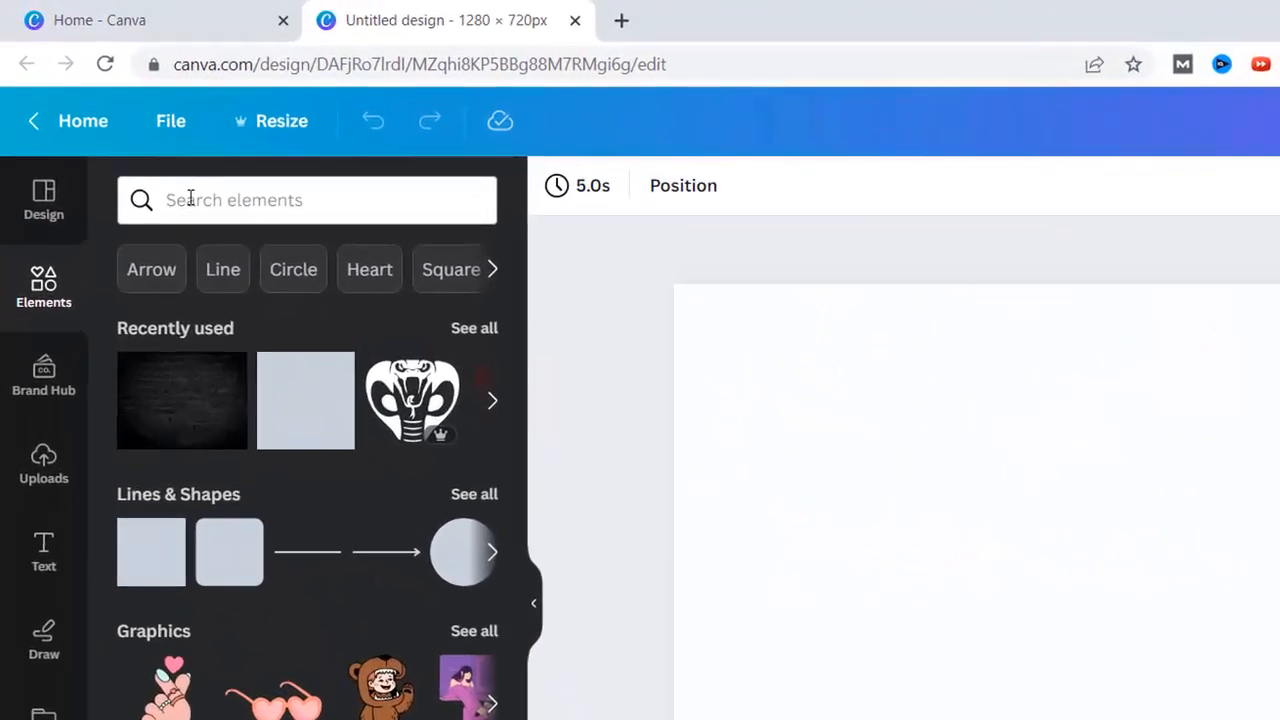
pyautogui.click(119, 137)
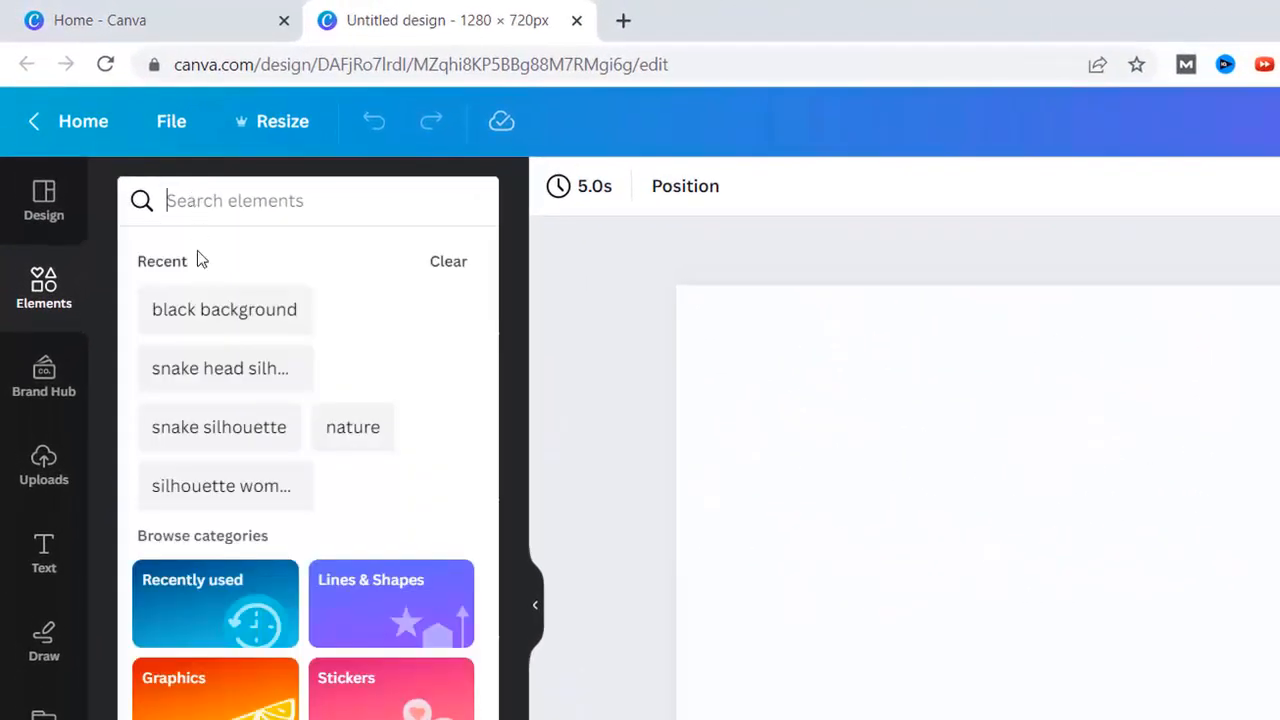
pyautogui.click(201, 310)
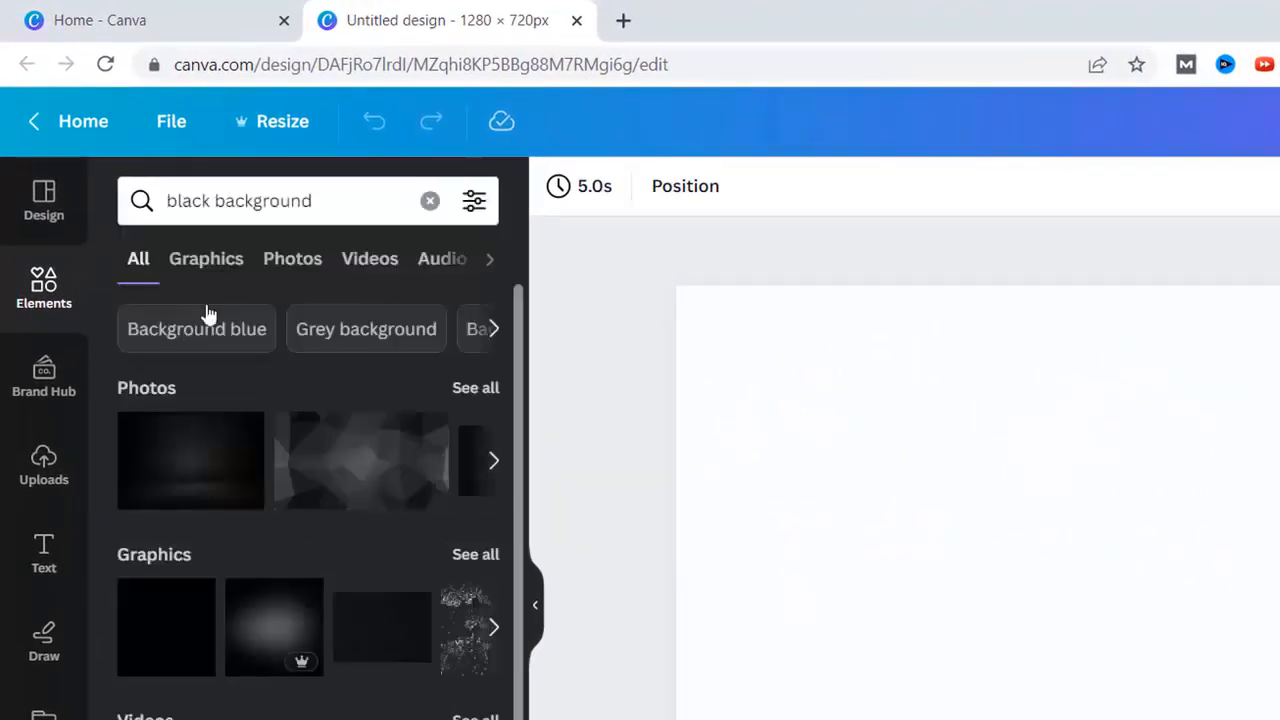
pyautogui.click(475, 390)
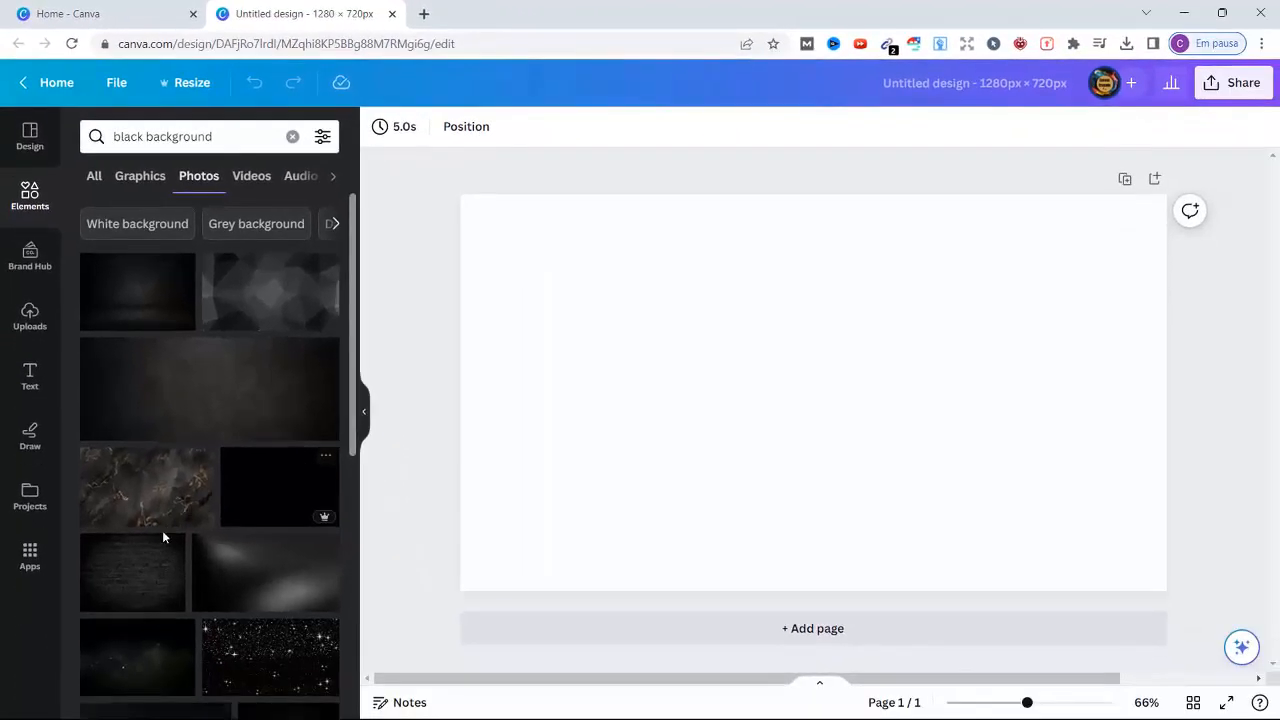
pyautogui.click(140, 579)
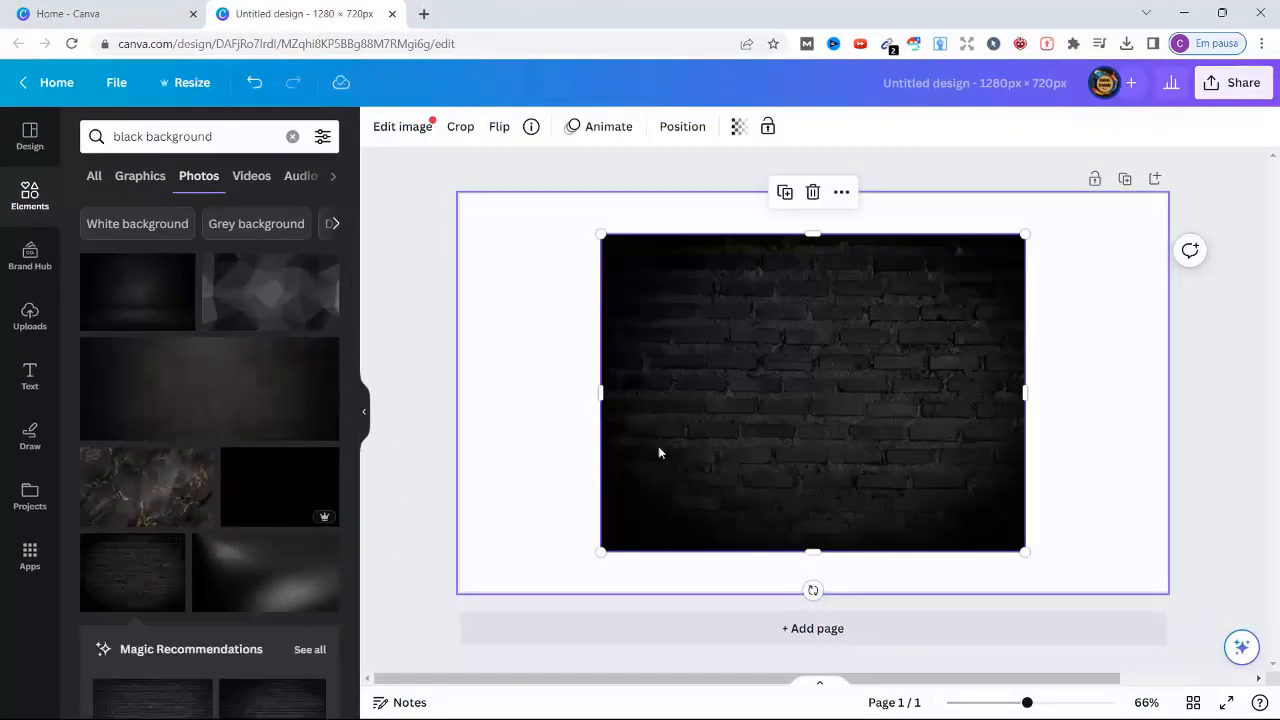
pyautogui.rightClick(746, 353)
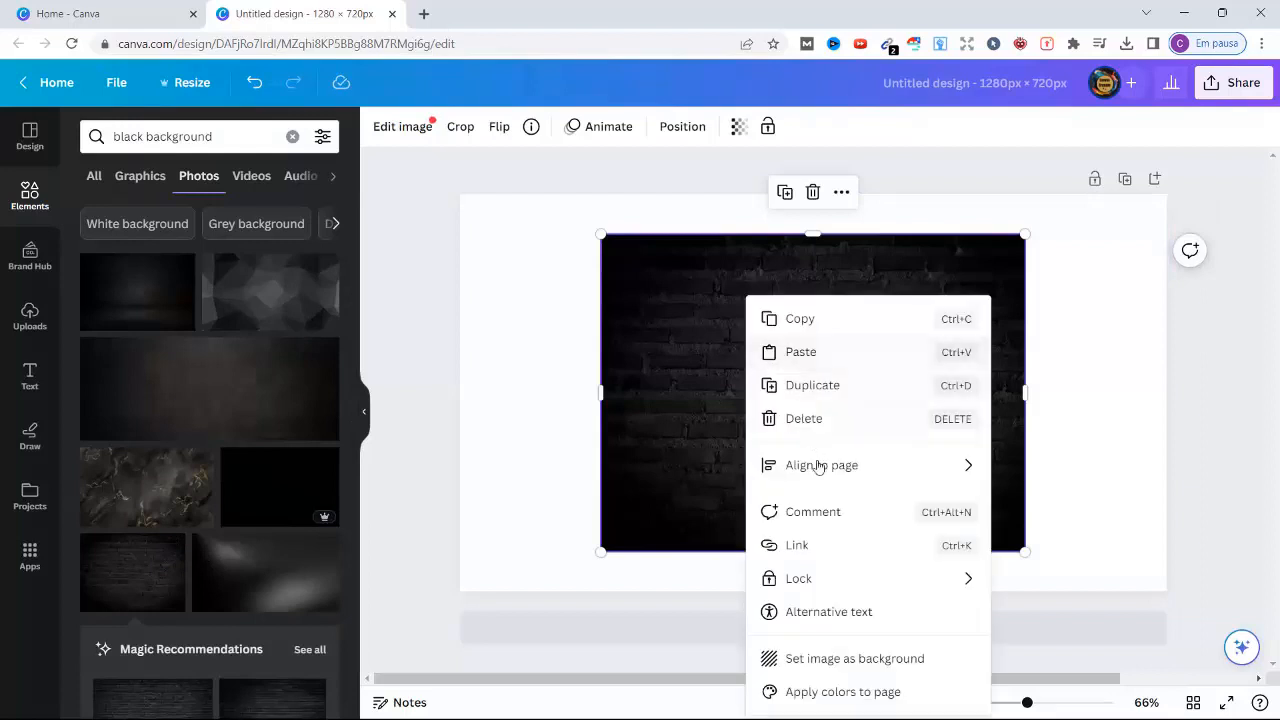
pyautogui.click(831, 658)
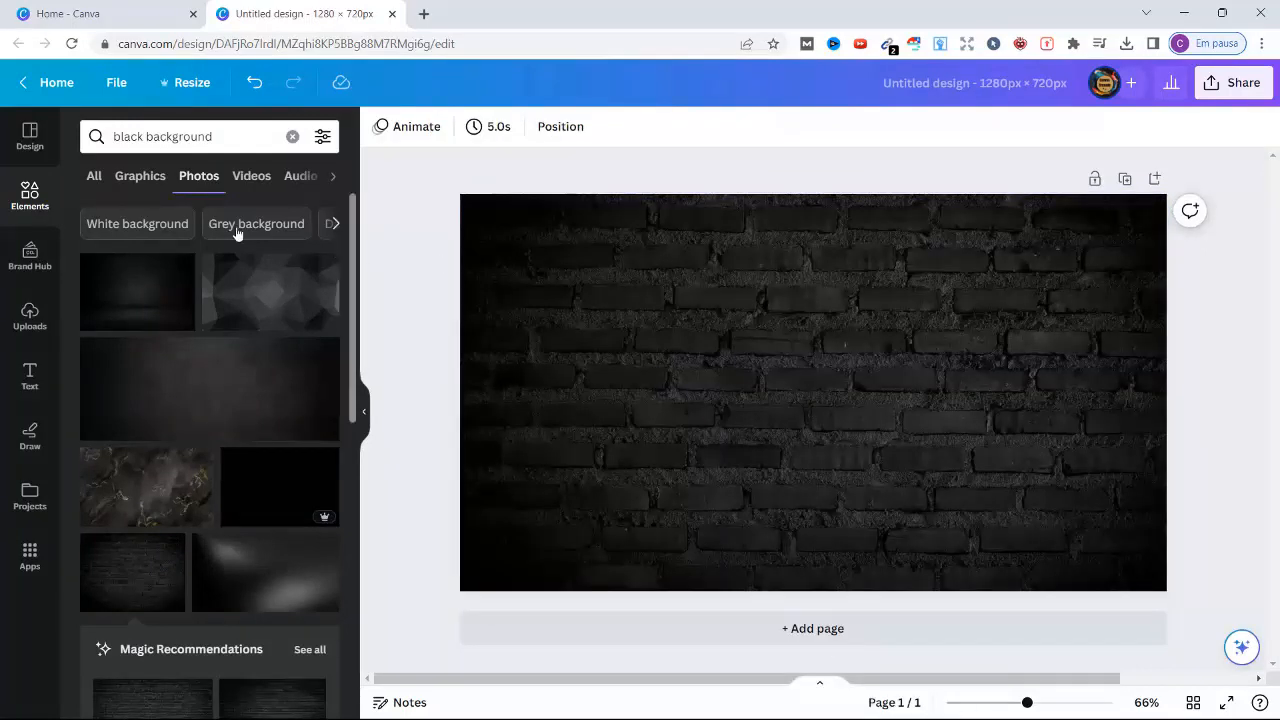
# Add a heading to the page with the text COLORSPLIT.
pyautogui.click(30, 378)
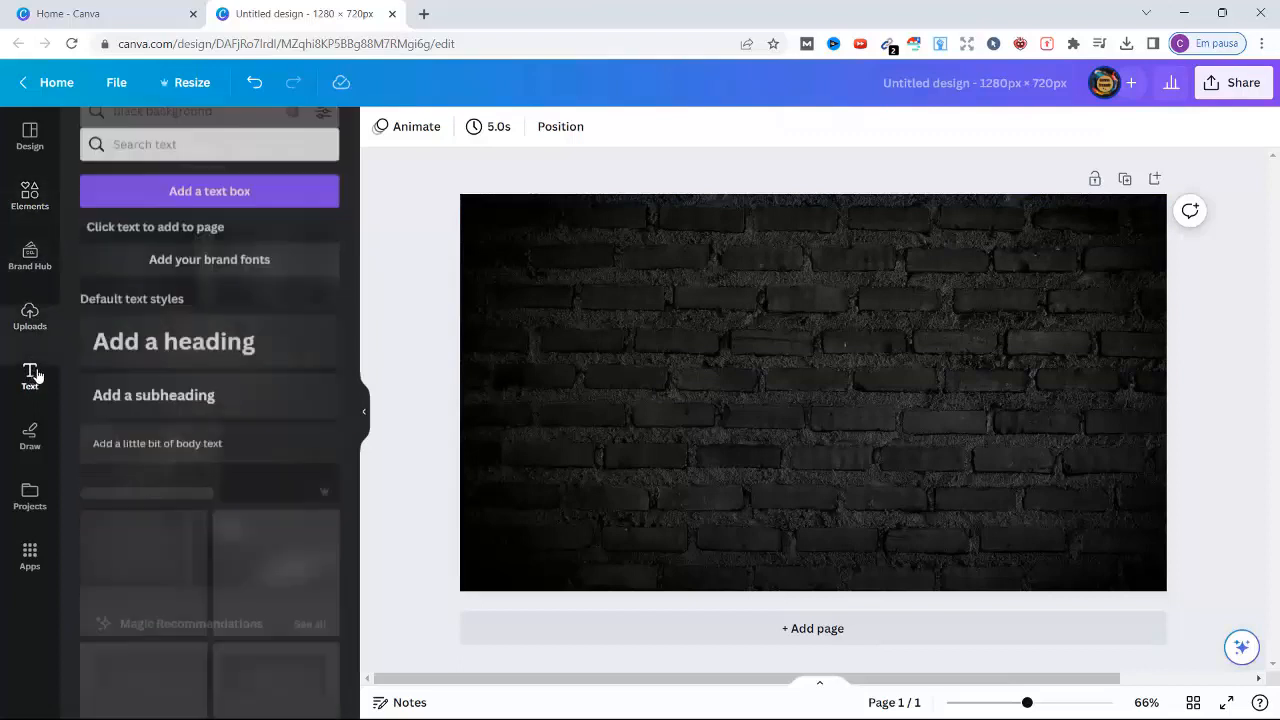
pyautogui.click(188, 336)
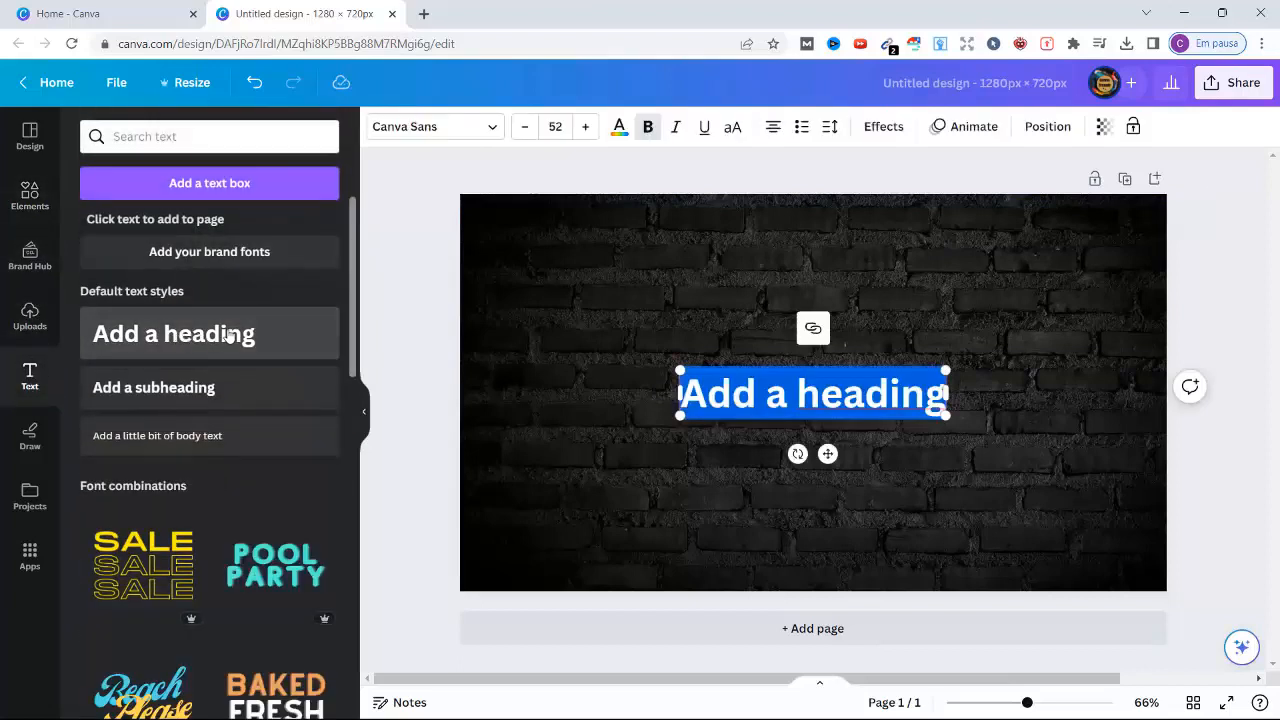
pyautogui.write('c')
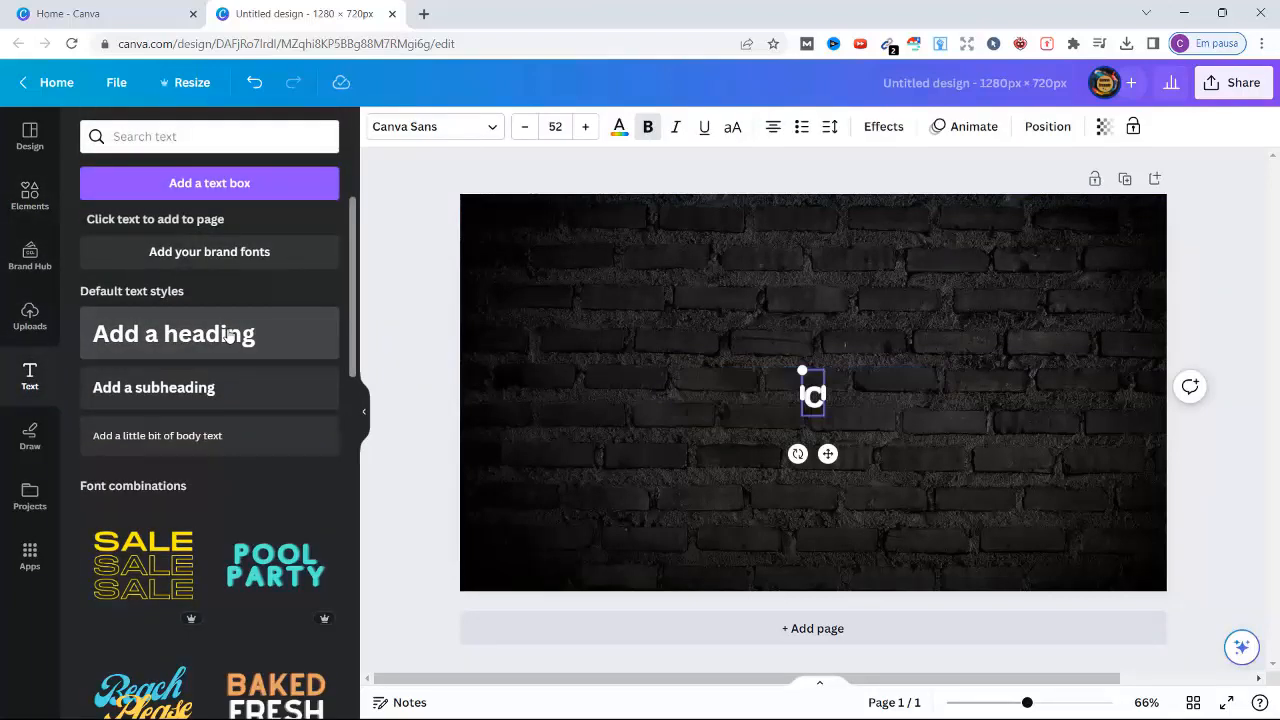
pyautogui.write('olorspl')
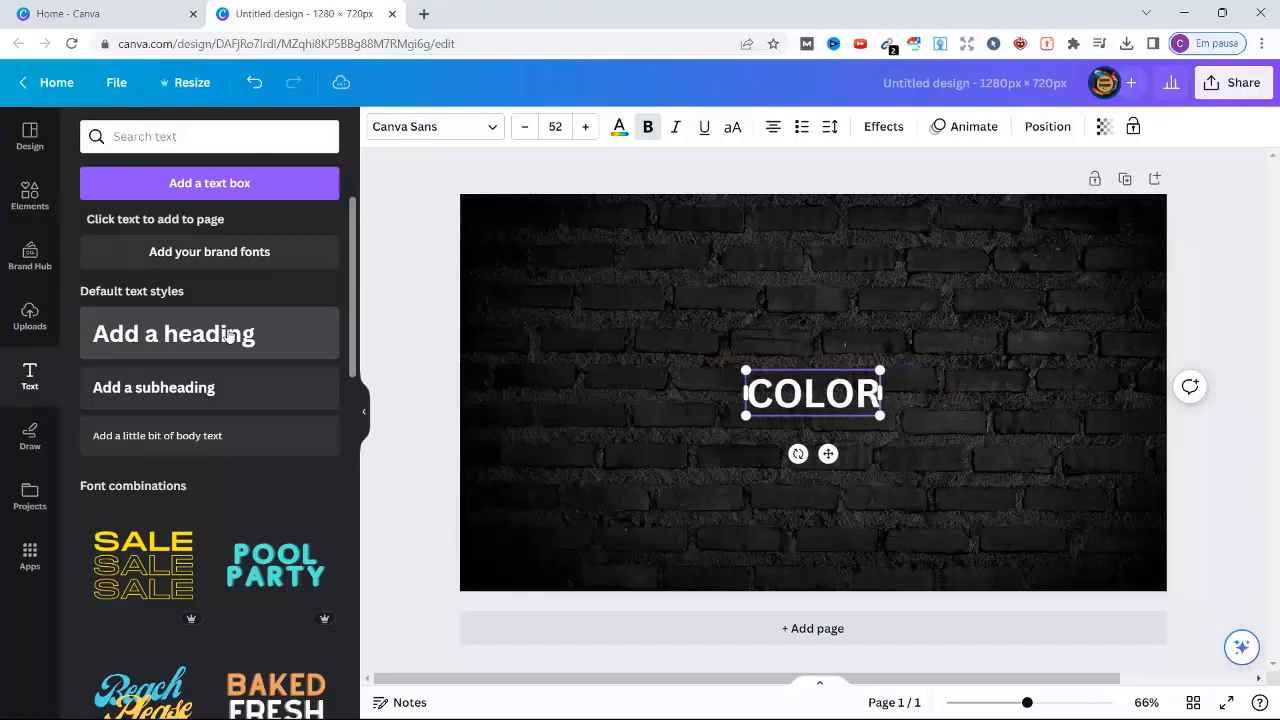
pyautogui.write('it')
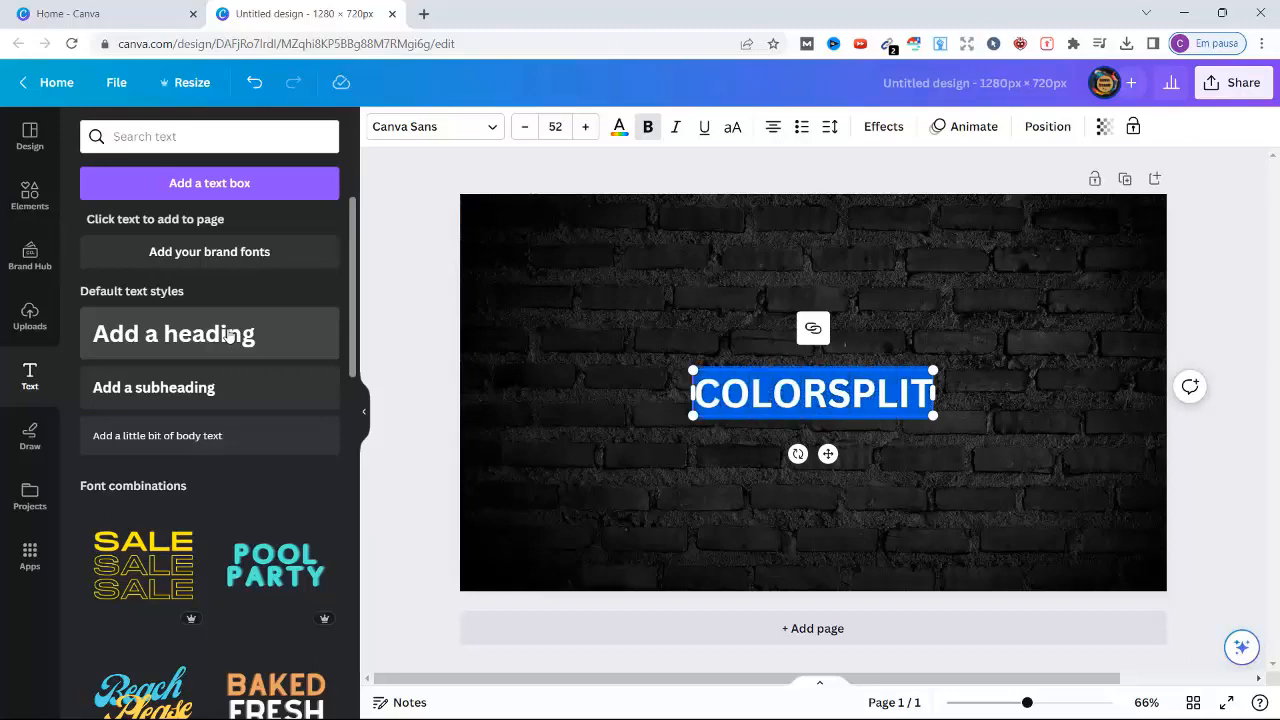
# Set the COLORSPLIT heading's font to Lava Pro Grunge.
pyautogui.click(477, 130)
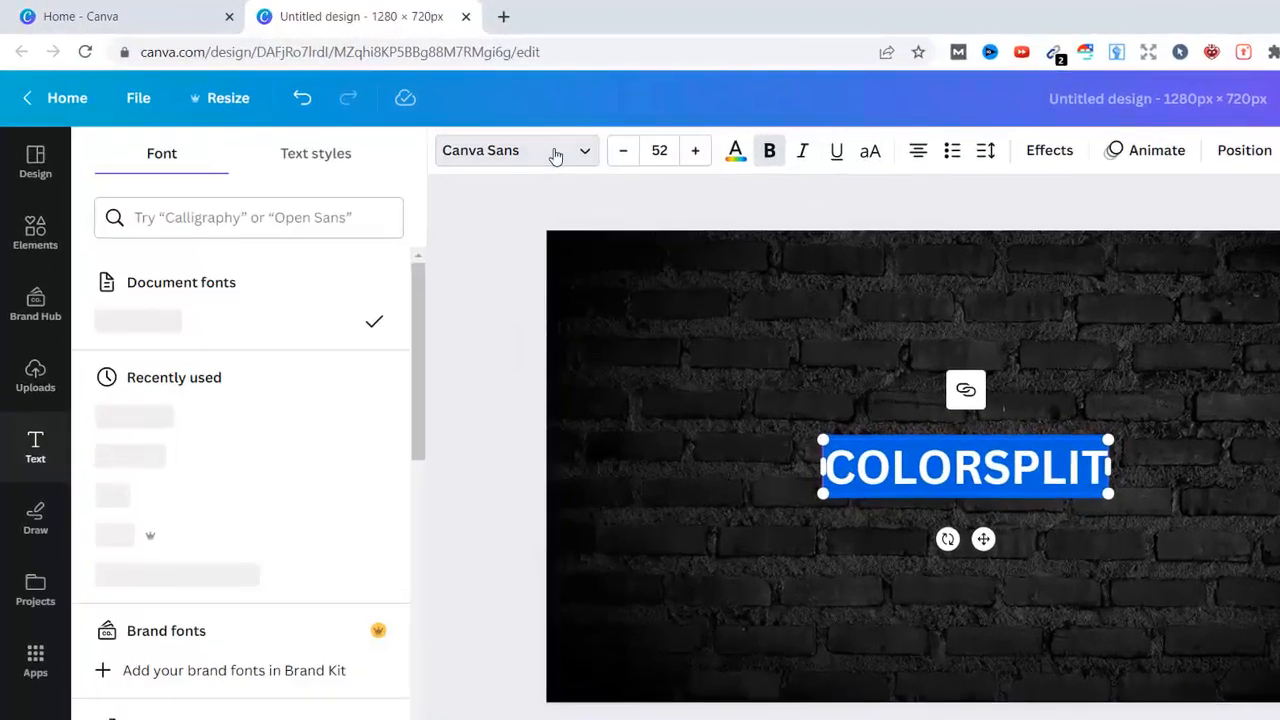
pyautogui.click(247, 284)
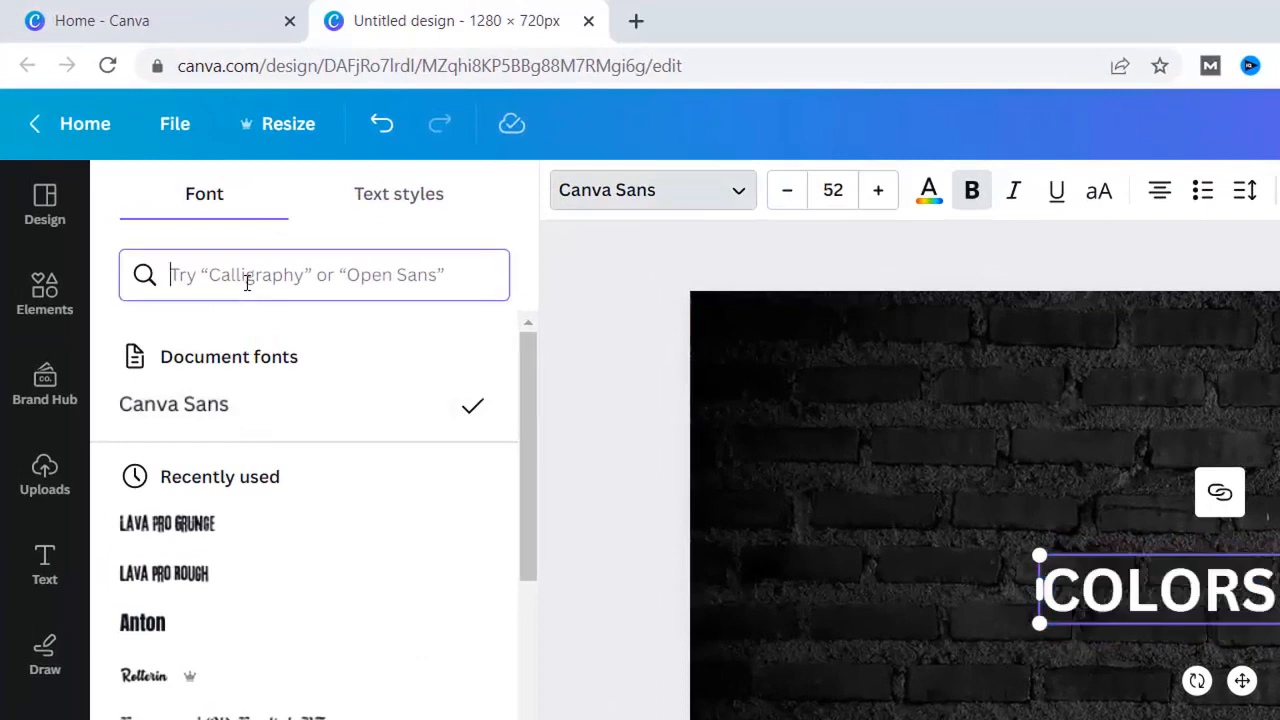
pyautogui.write('LAV')
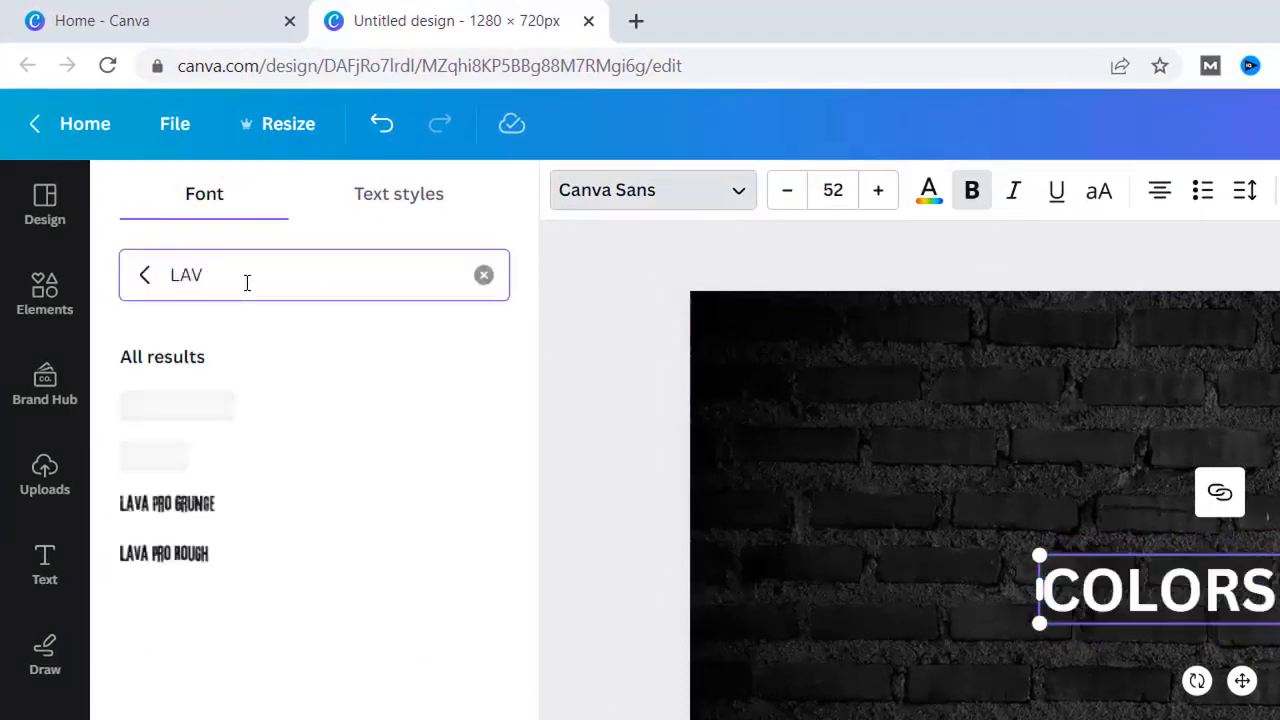
pyautogui.write('A')
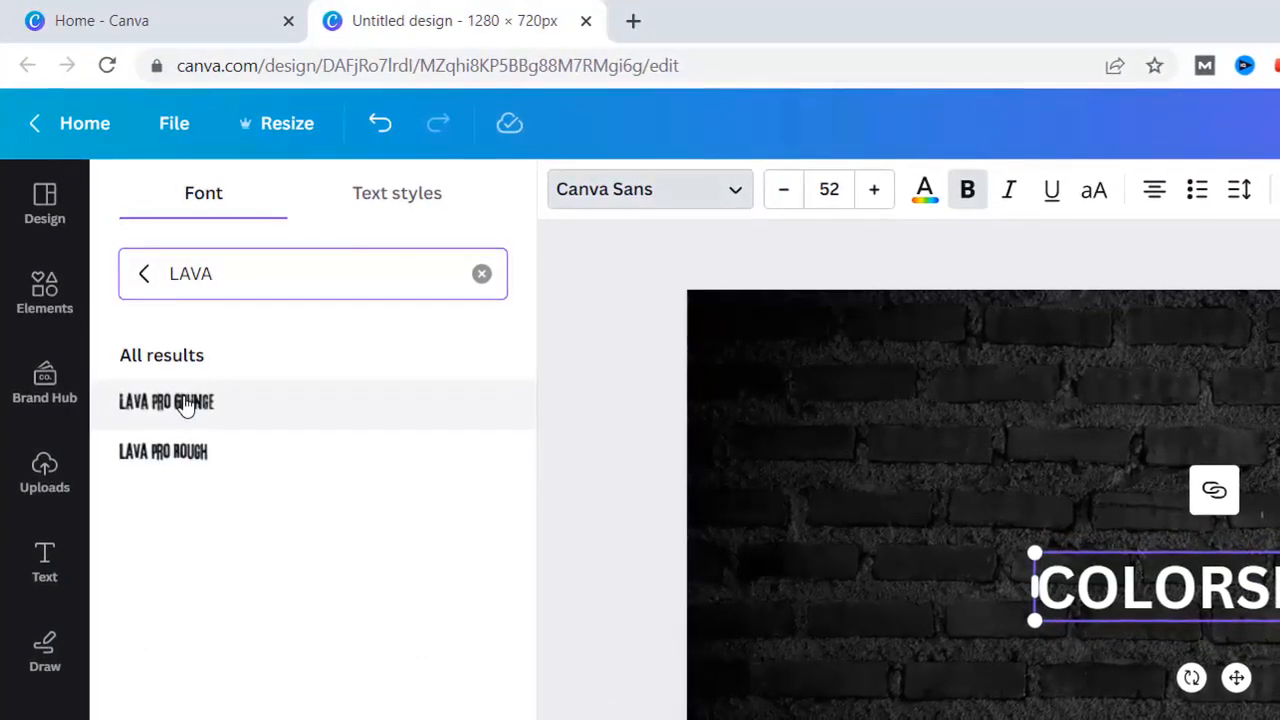
pyautogui.click(183, 413)
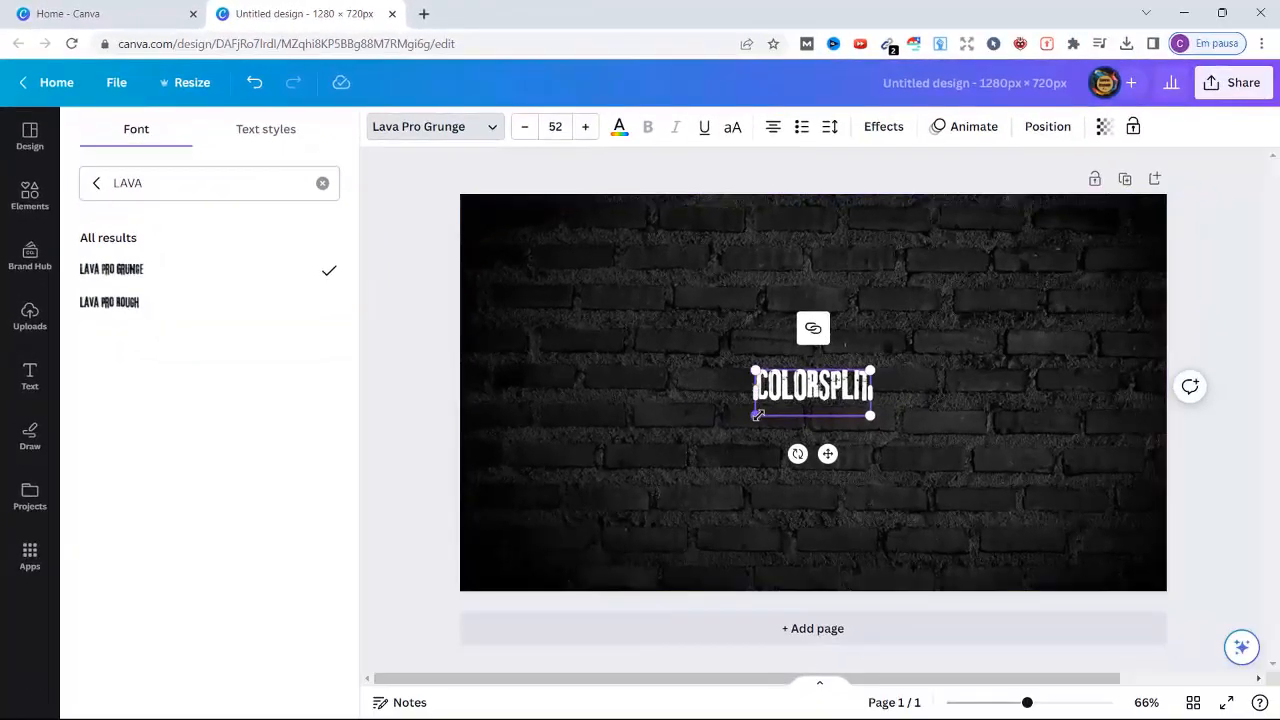
# Enlarge the COLORSPLIT text to font size 284, nearly filling the page width, and center it horizontally.
pyautogui.moveTo(940, 518); pyautogui.dragTo(757, 596)
pyautogui.moveTo(607, 480); pyautogui.dragTo(518, 513)
pyautogui.moveTo(1082, 513); pyautogui.dragTo(1123, 540)
pyautogui.moveTo(521, 527); pyautogui.dragTo(503, 539)
pyautogui.click(1217, 365)
pyautogui.click(871, 341)
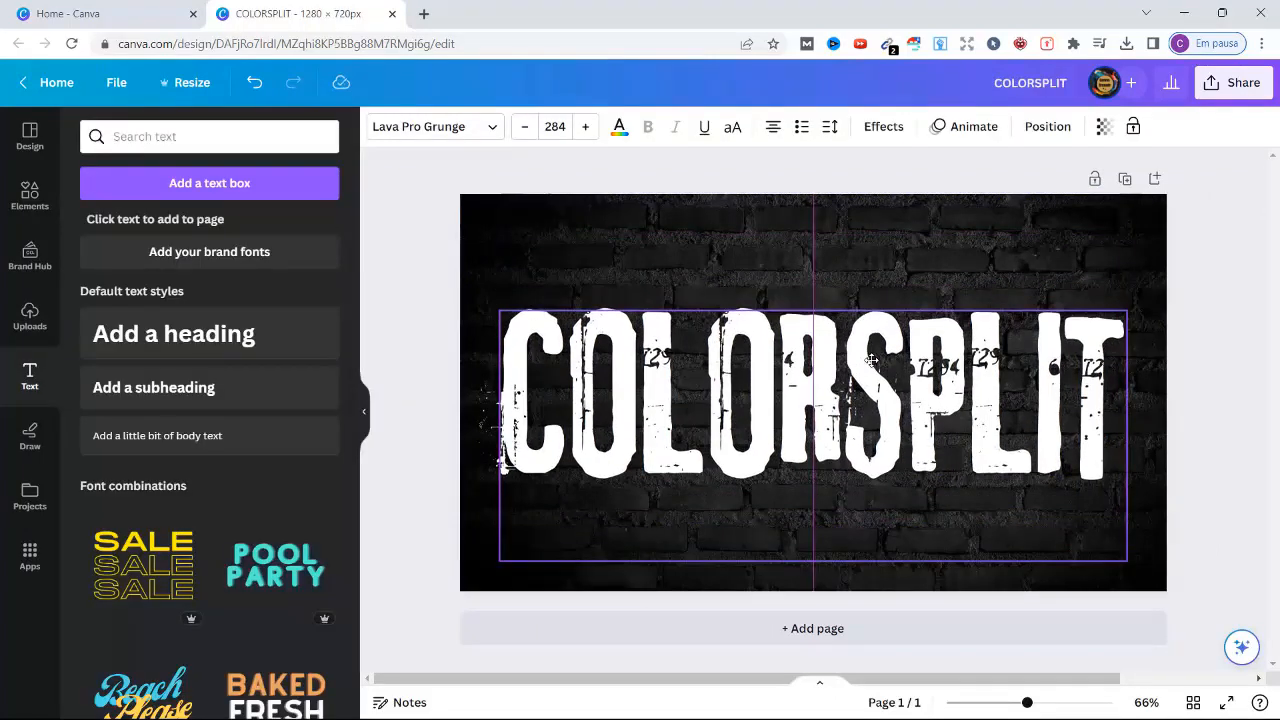
pyautogui.click(1213, 245)
# Download the white COLORSPLIT design as a PNG and close the image preview.
pyautogui.click(1233, 82)
pyautogui.click(1043, 508)
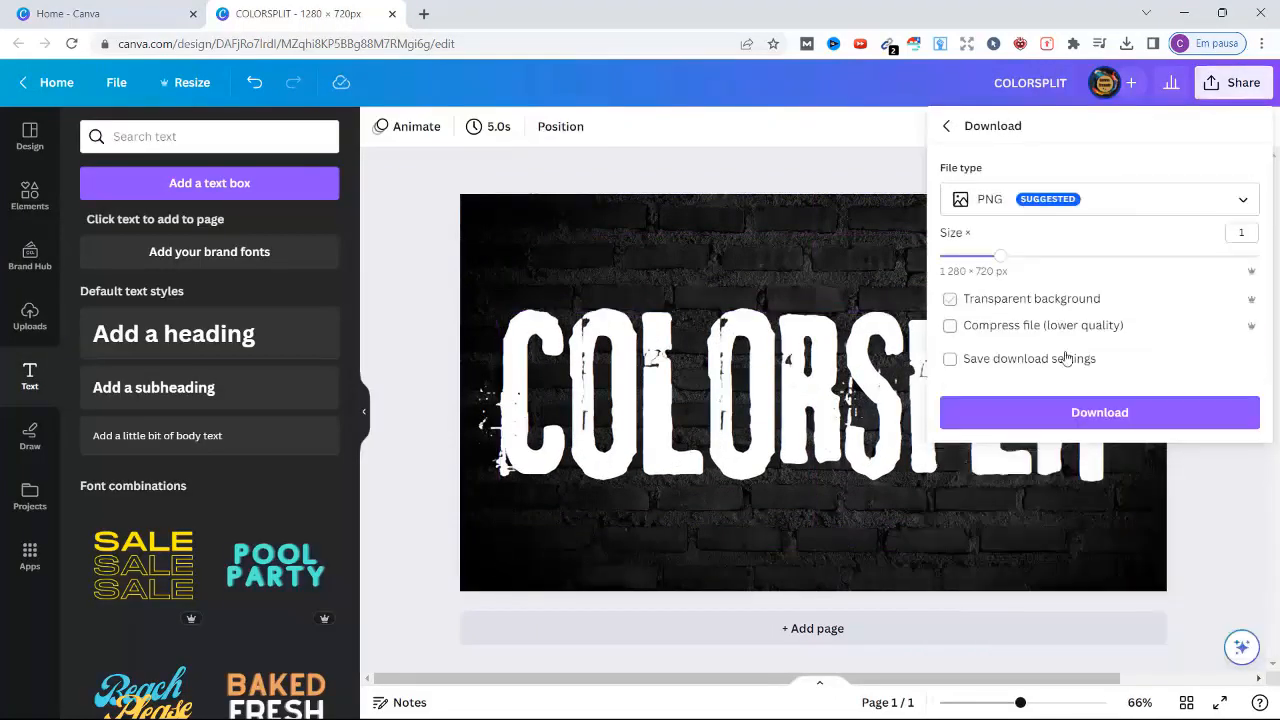
pyautogui.click(1104, 412)
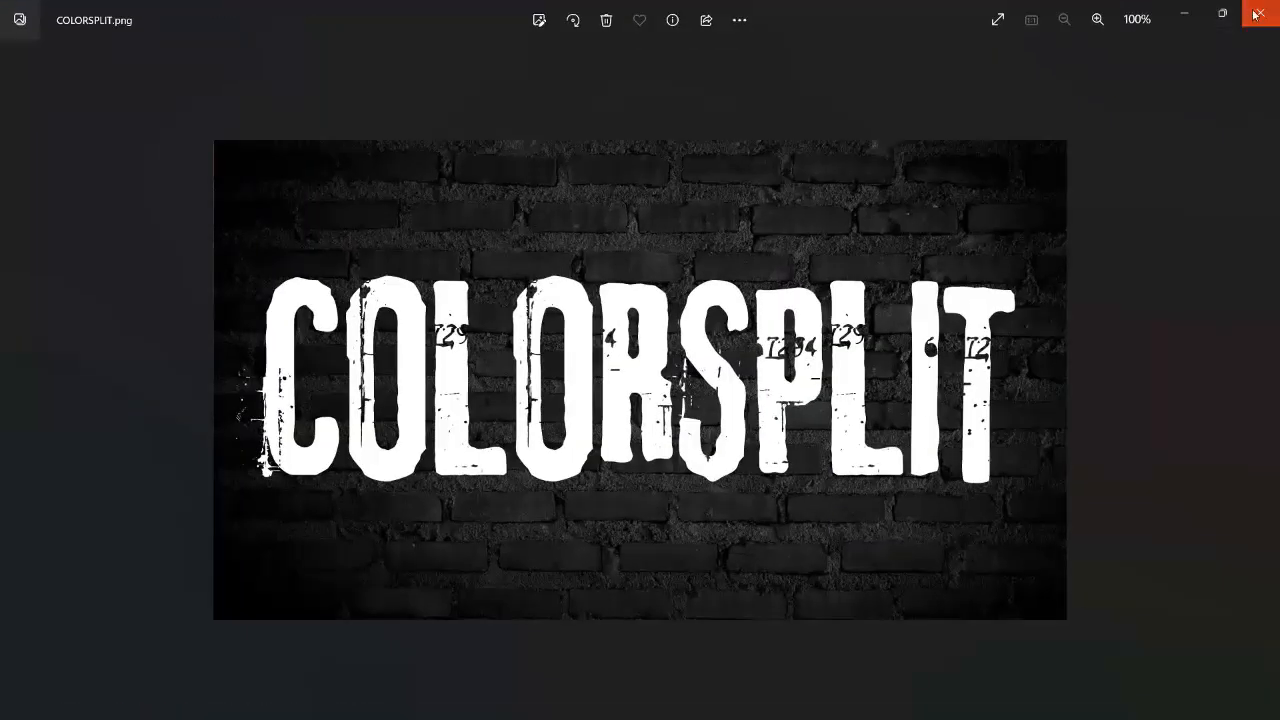
pyautogui.click(1255, 14)
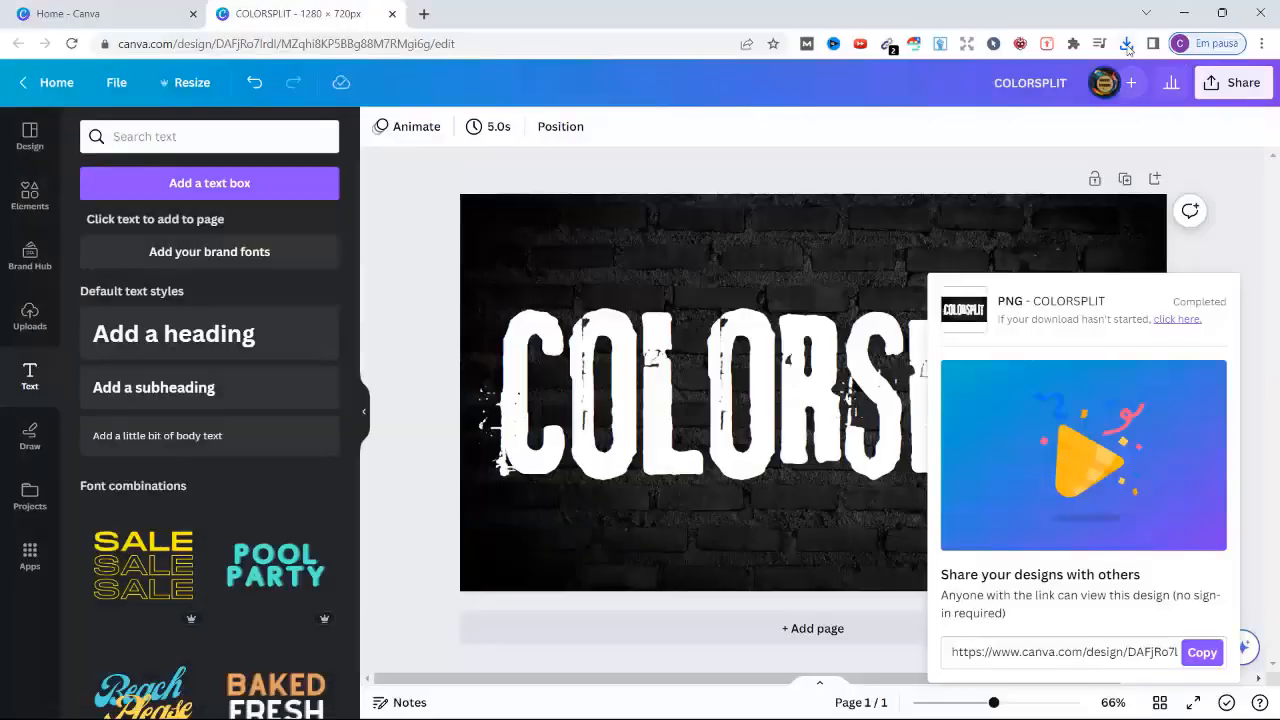
# Upload the downloaded COLORSPLIT image to the design's uploads.
pyautogui.click(1126, 43)
pyautogui.moveTo(954, 115); pyautogui.dragTo(199, 342)
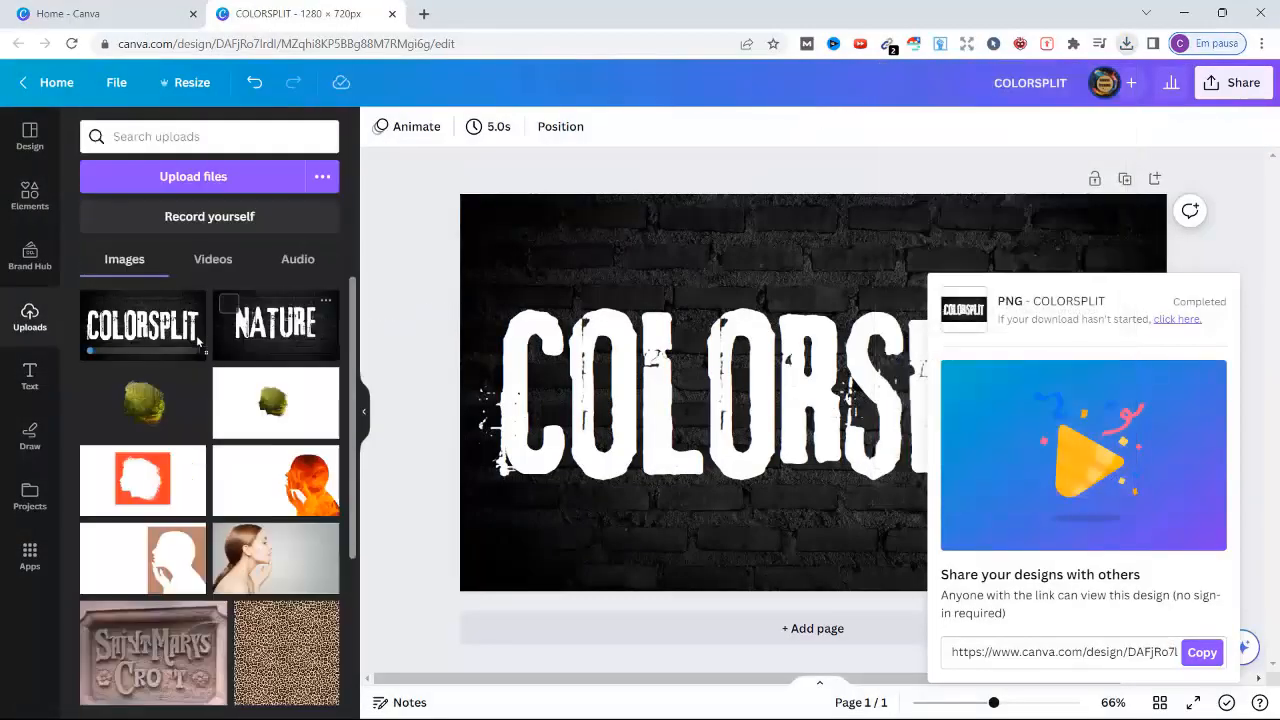
pyautogui.click(492, 163)
# Change the COLORSPLIT text to a custom bright yellow color.
pyautogui.click(620, 368)
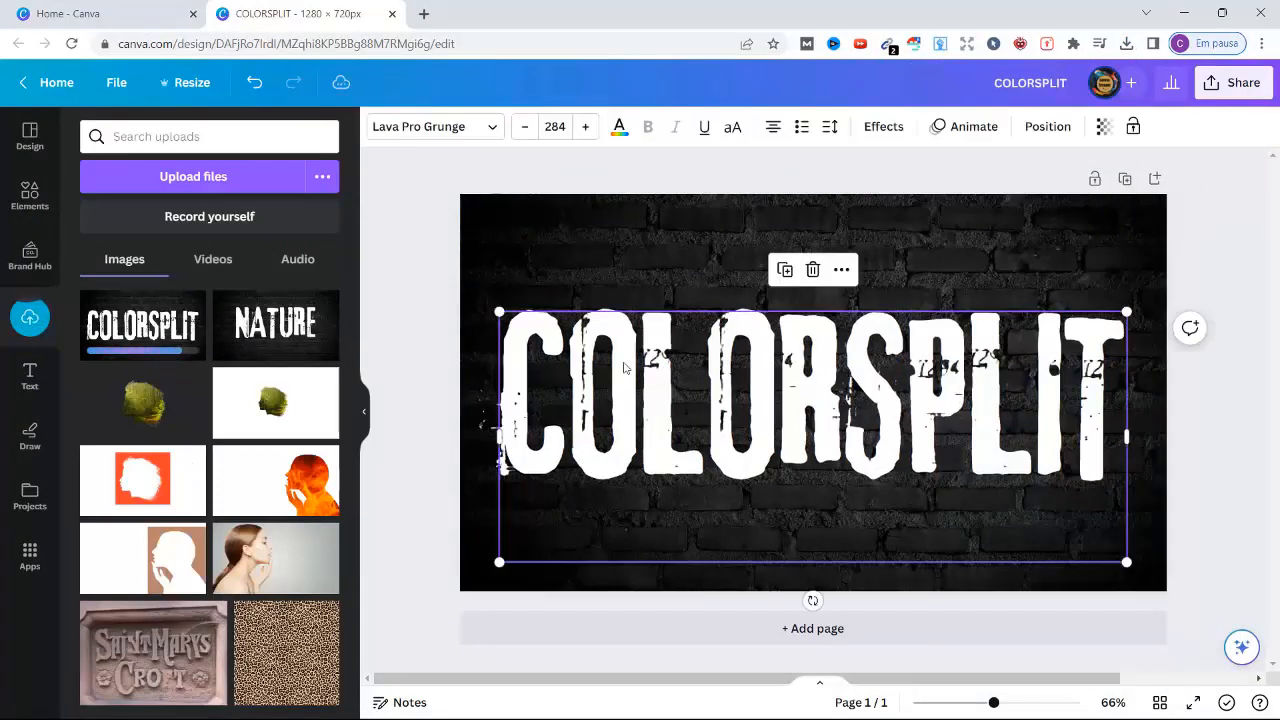
pyautogui.click(620, 127)
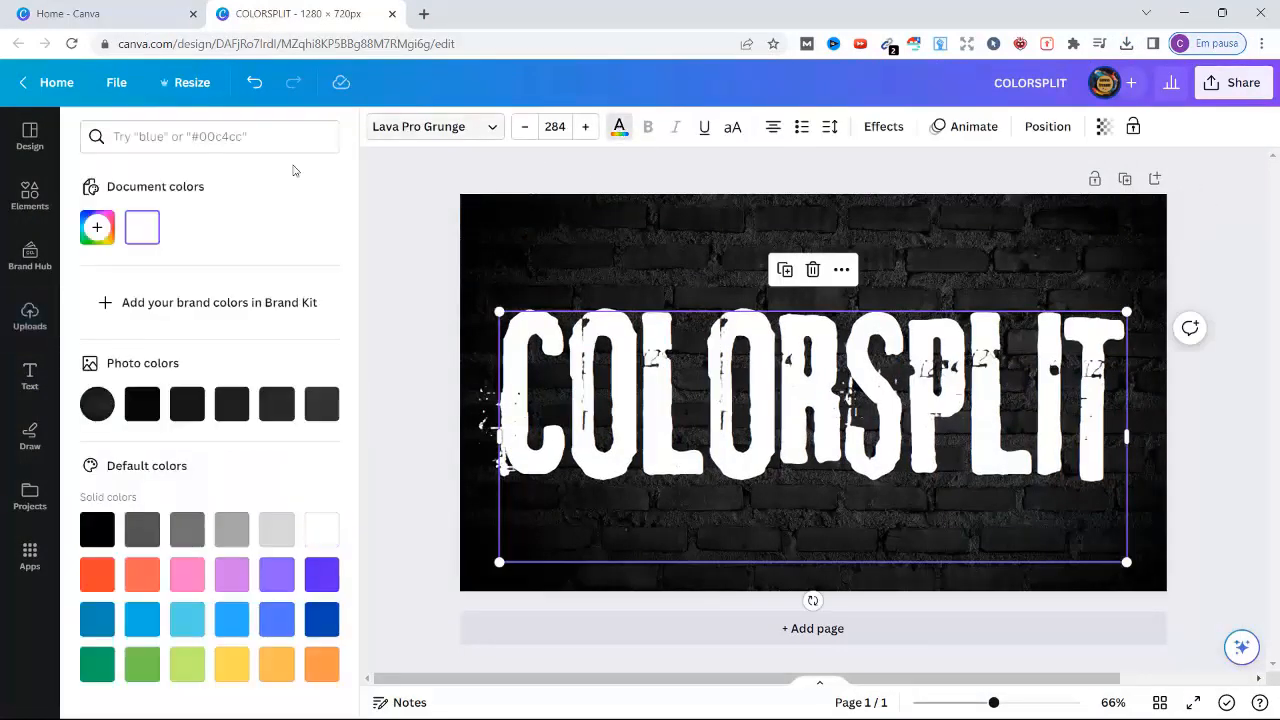
pyautogui.scroll(-1, 229, 646)
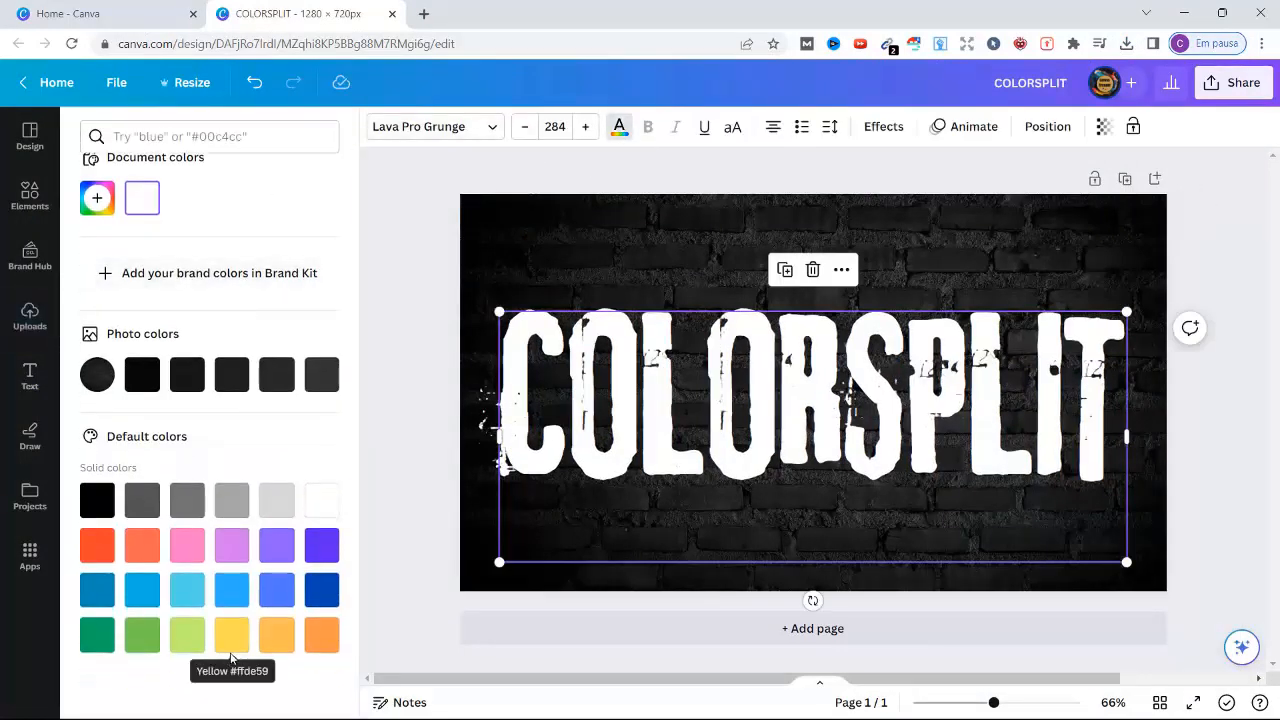
pyautogui.click(97, 199)
pyautogui.click(136, 344)
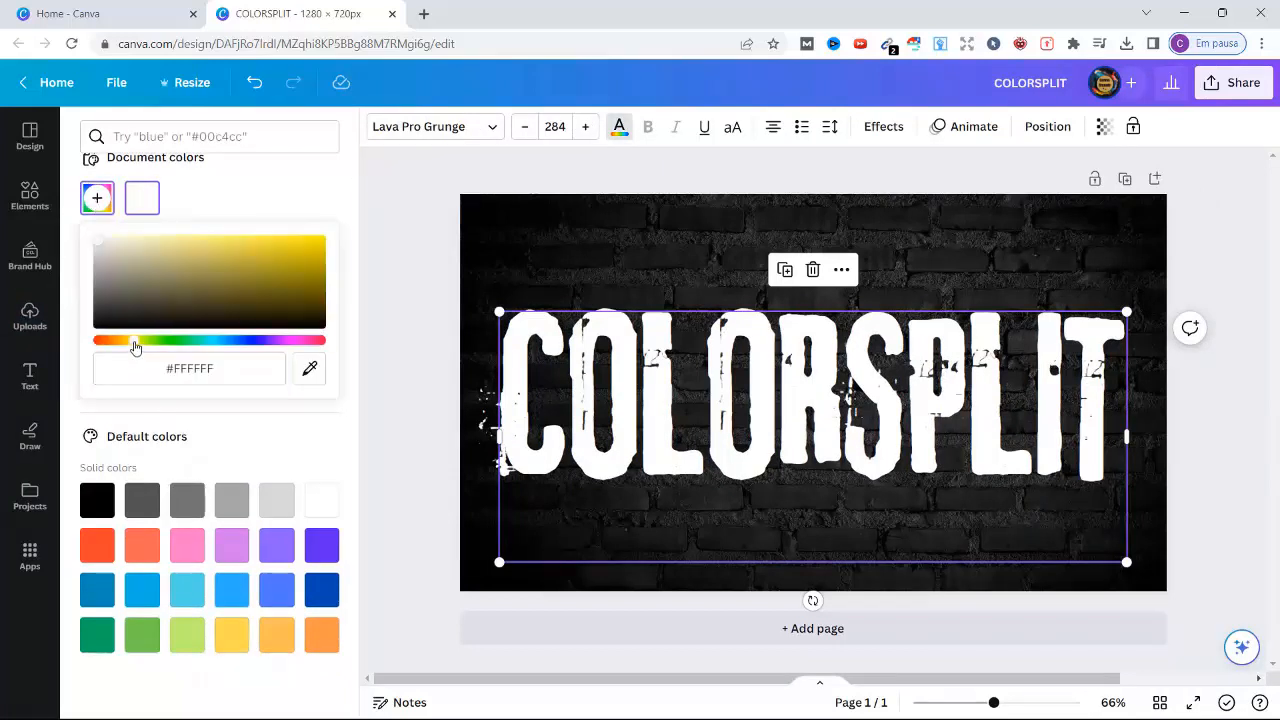
pyautogui.moveTo(133, 247); pyautogui.dragTo(337, 242)
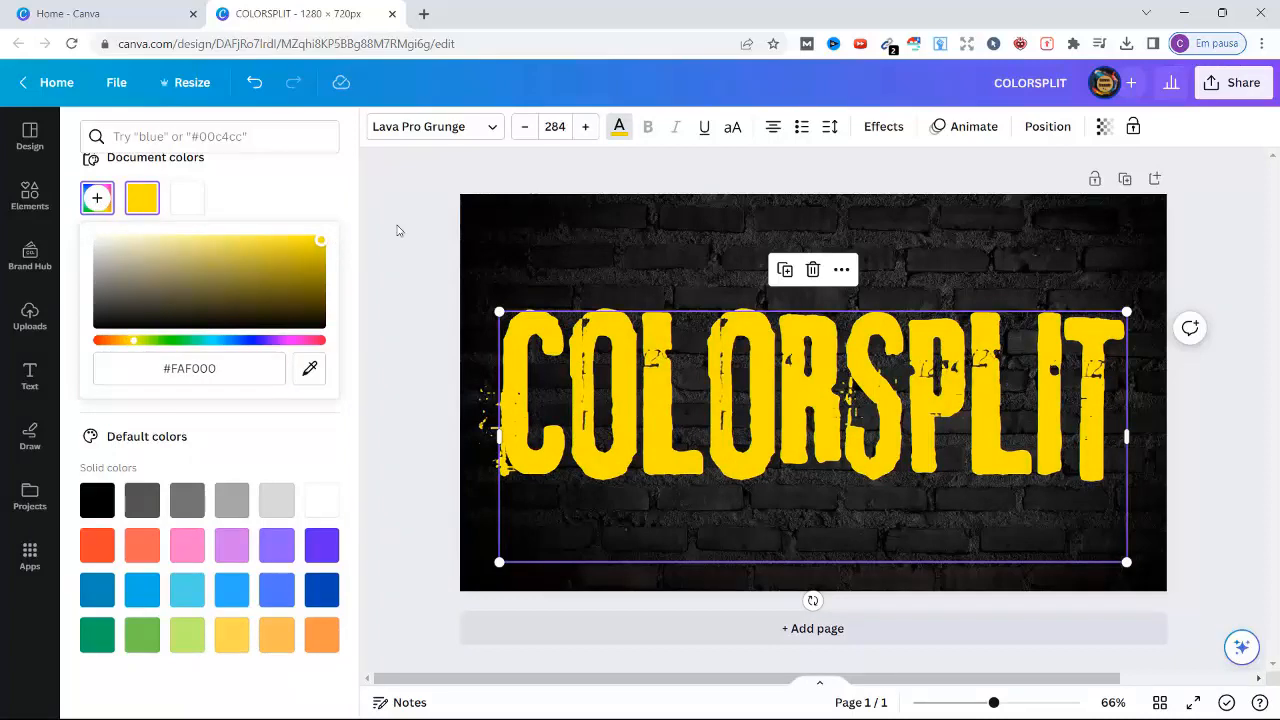
pyautogui.click(399, 229)
# Place the uploaded COLORSPLIT image over the entire page and crop its lower part to a height of about 347 px.
pyautogui.moveTo(138, 322); pyautogui.dragTo(765, 420)
pyautogui.moveTo(528, 278); pyautogui.dragTo(460, 241)
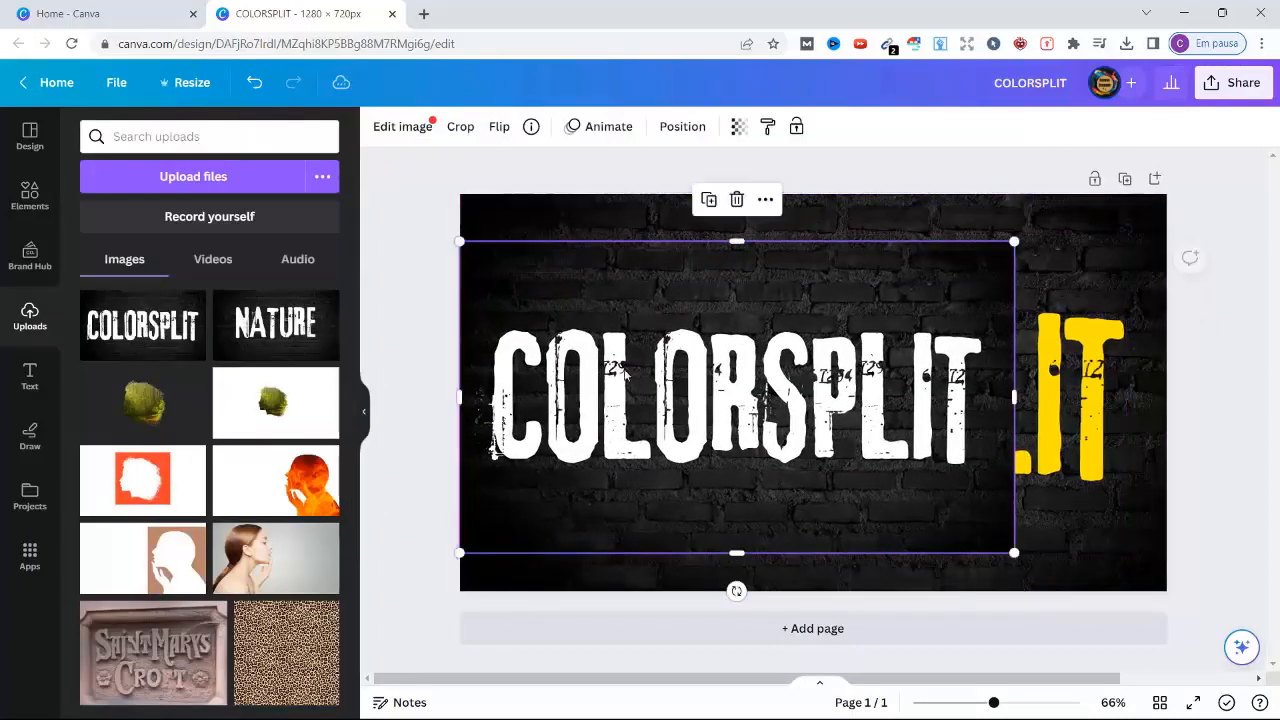
pyautogui.moveTo(590, 263); pyautogui.dragTo(590, 216)
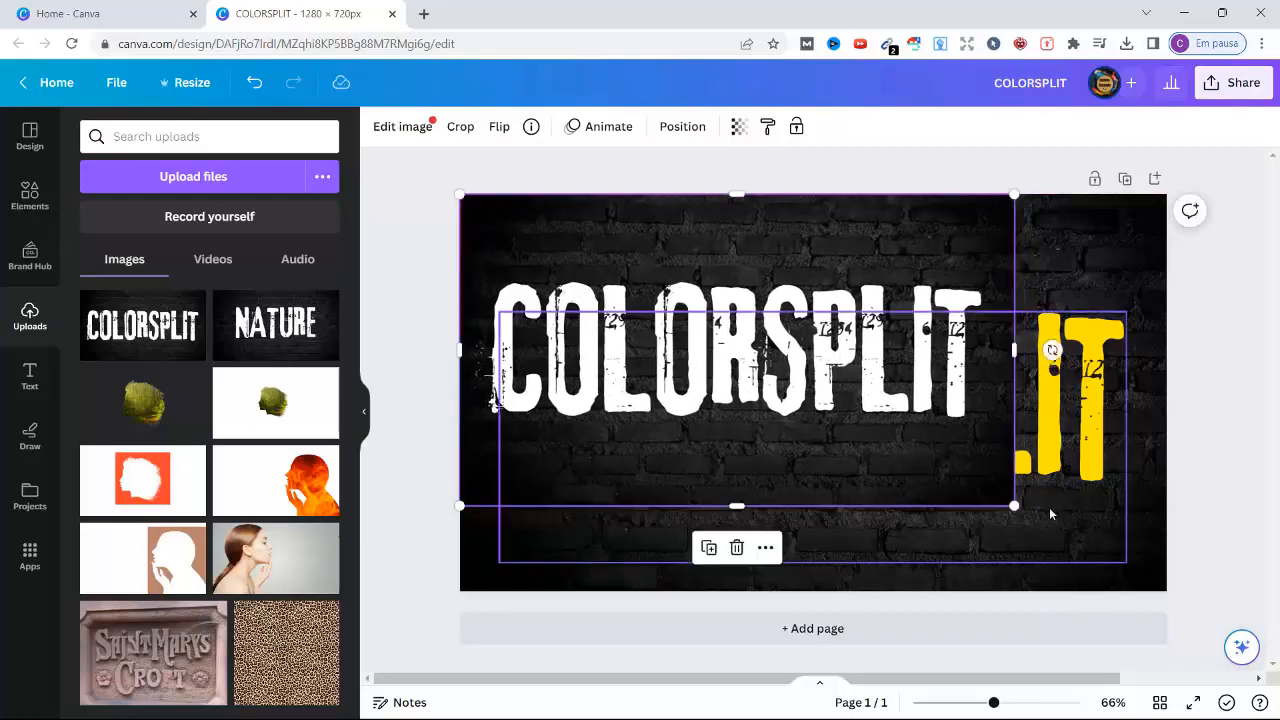
pyautogui.moveTo(1071, 535); pyautogui.dragTo(1160, 585)
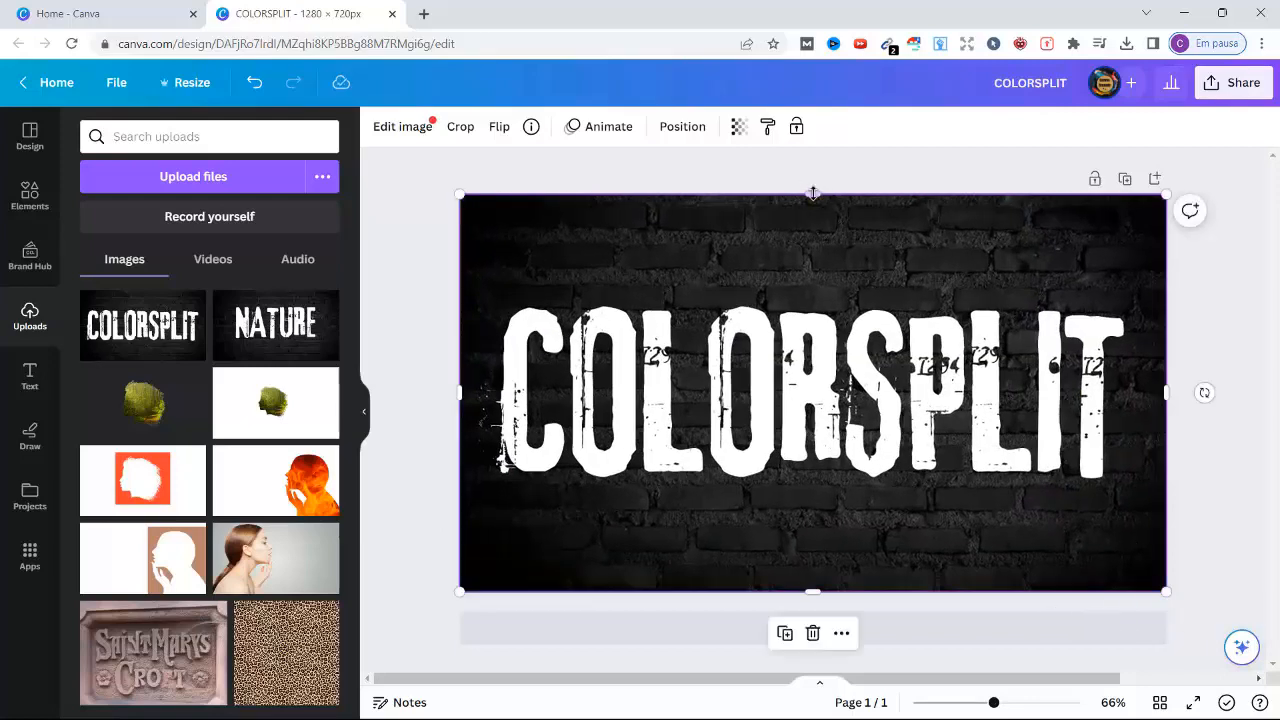
pyautogui.moveTo(818, 582); pyautogui.dragTo(818, 391)
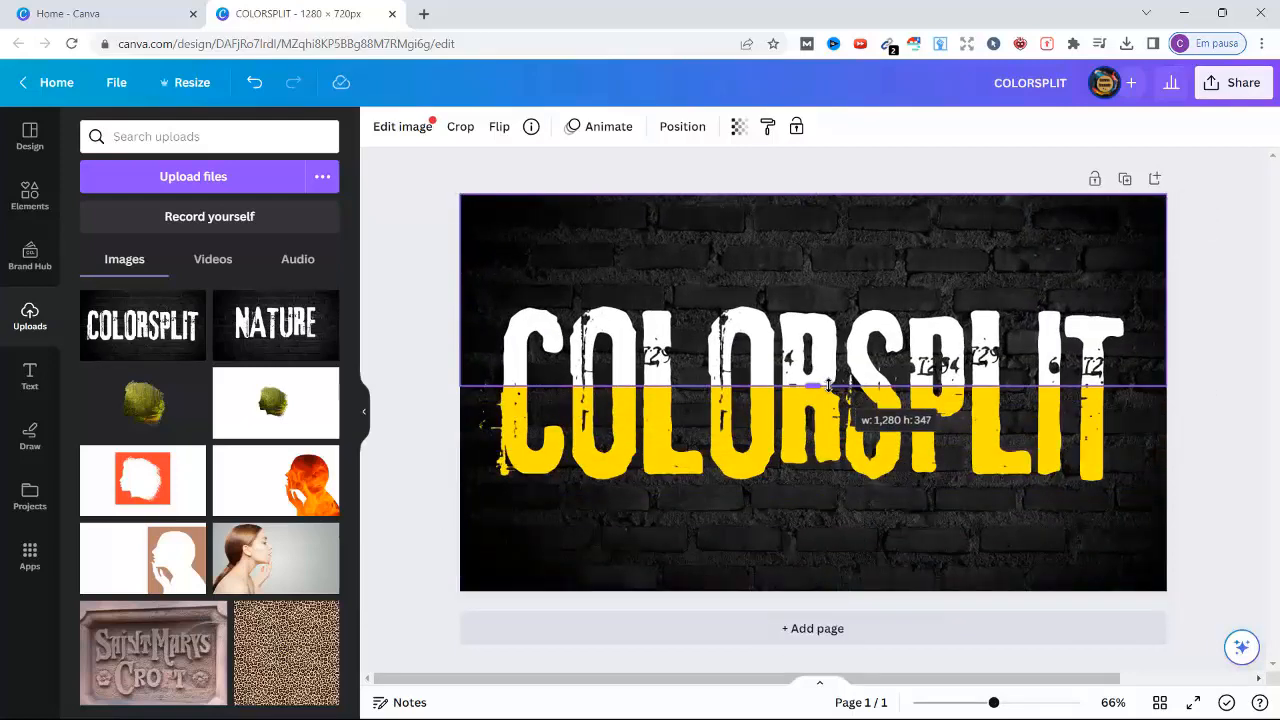
pyautogui.click(1231, 461)
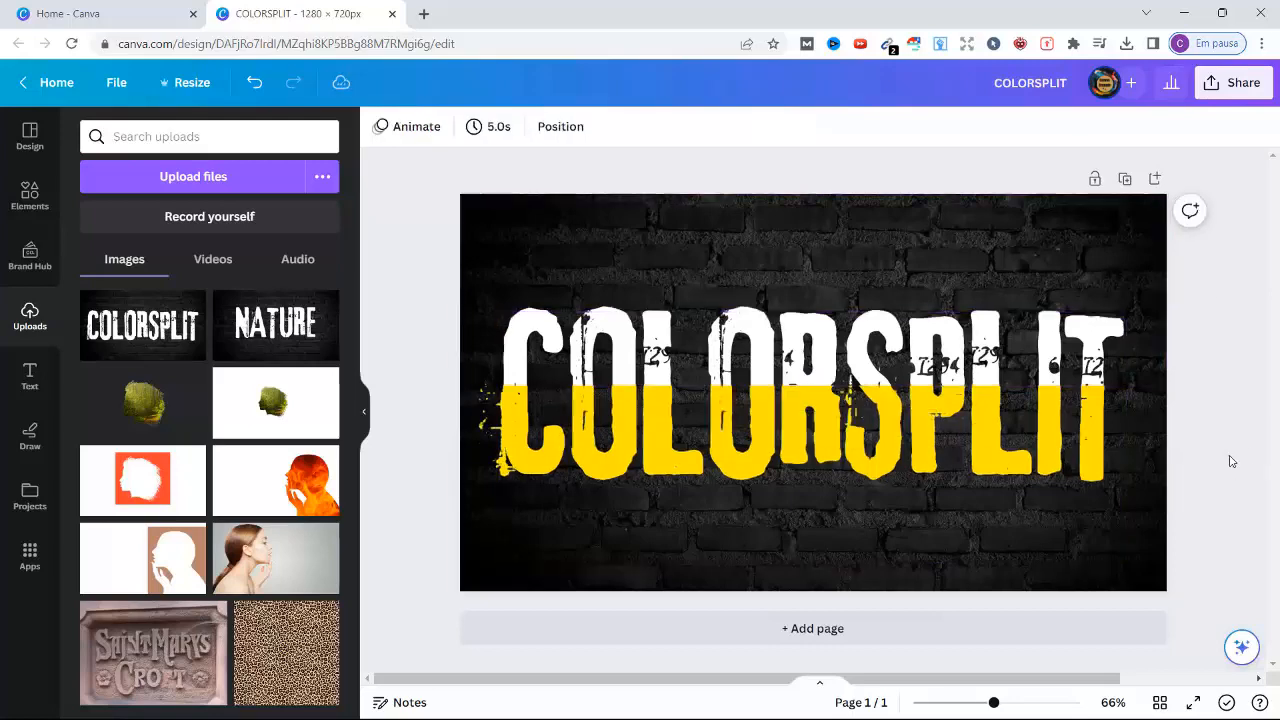
# Download the finished white-and-yellow COLORSPLIT design.
pyautogui.click(1215, 88)
pyautogui.click(1015, 510)
pyautogui.click(1038, 415)
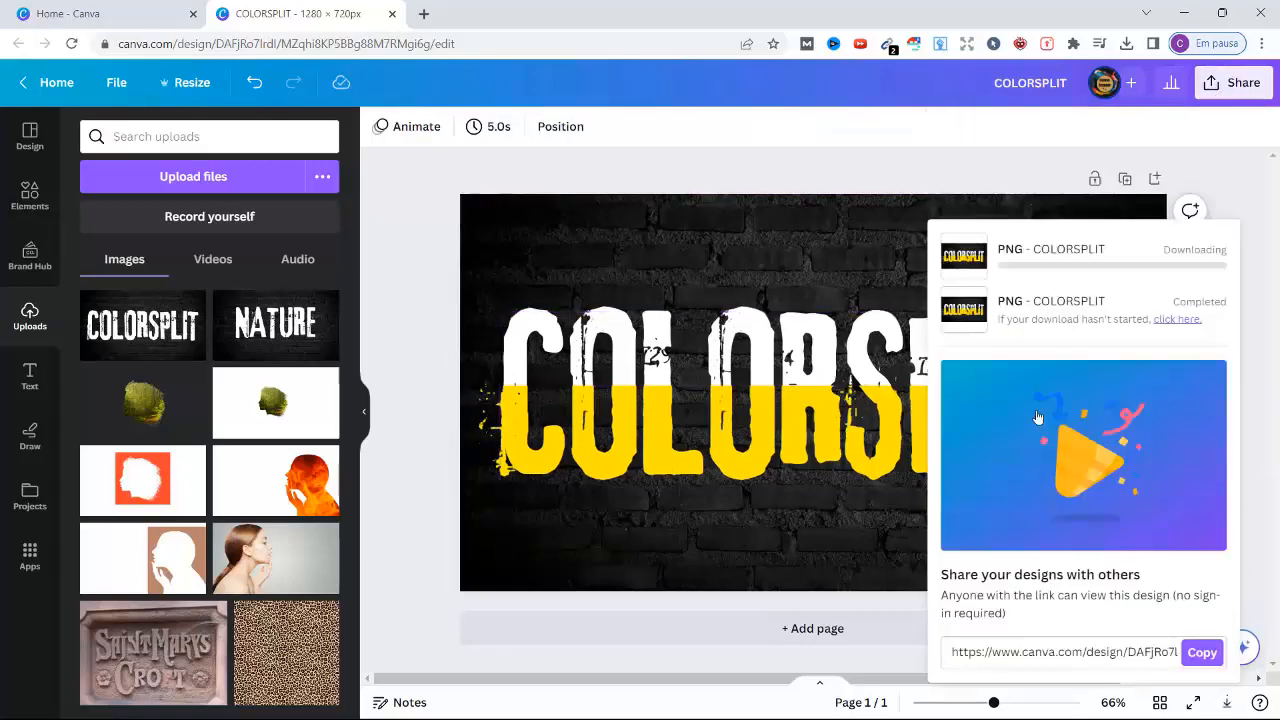
pyautogui.click(1060, 88)
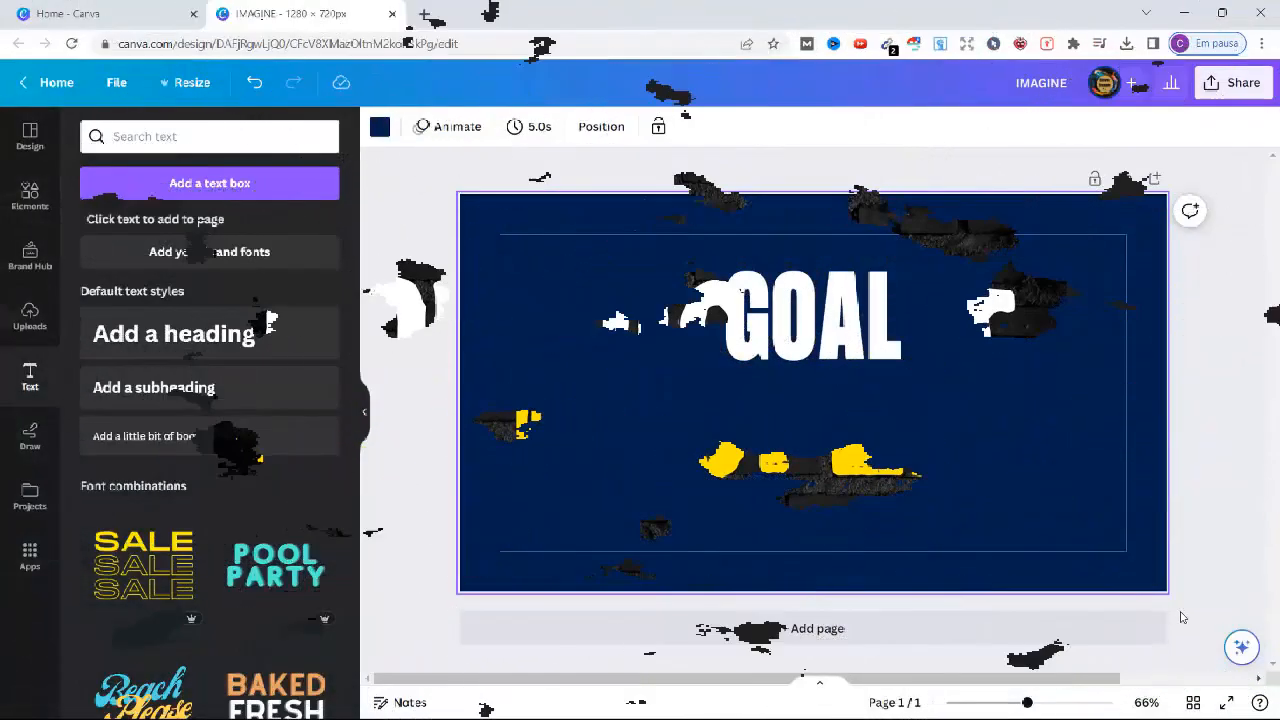
# Make two copies of the GOAL text, one overlapping just beneath the original and one set aside near the page's lower-right corner.
pyautogui.click(834, 330)
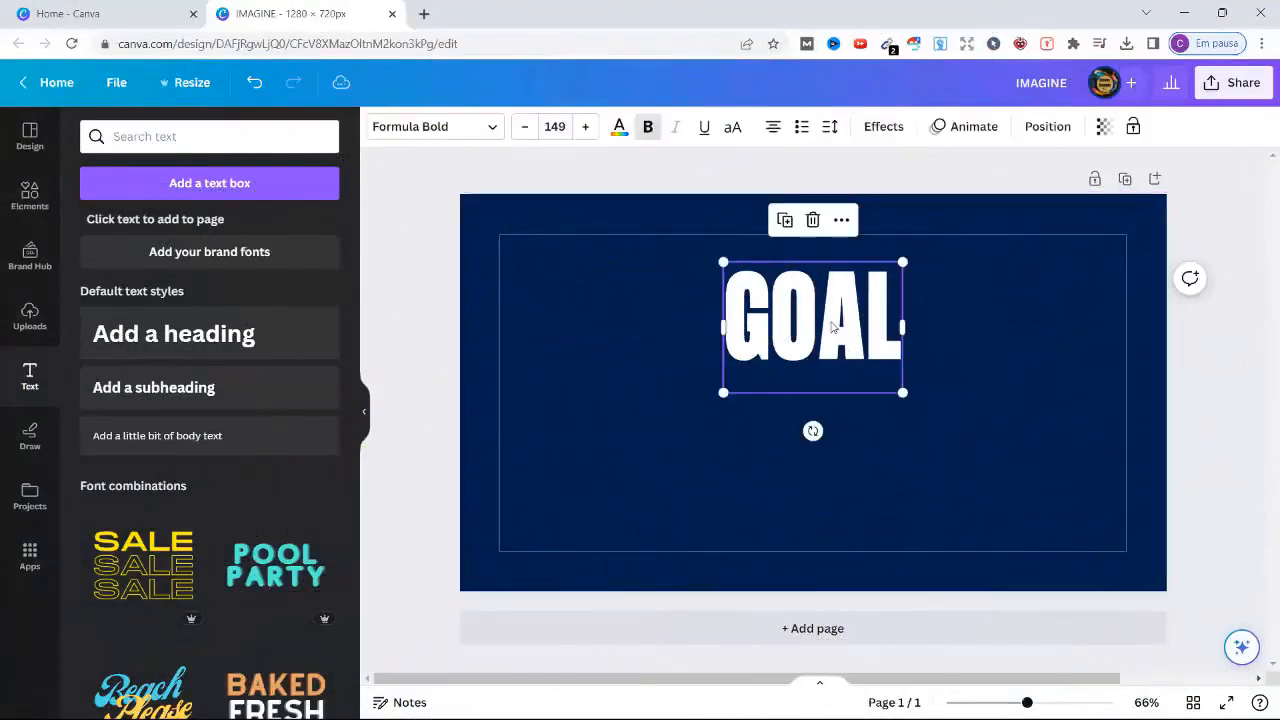
pyautogui.click(785, 230)
pyautogui.moveTo(847, 339); pyautogui.dragTo(912, 442)
pyautogui.click(855, 330)
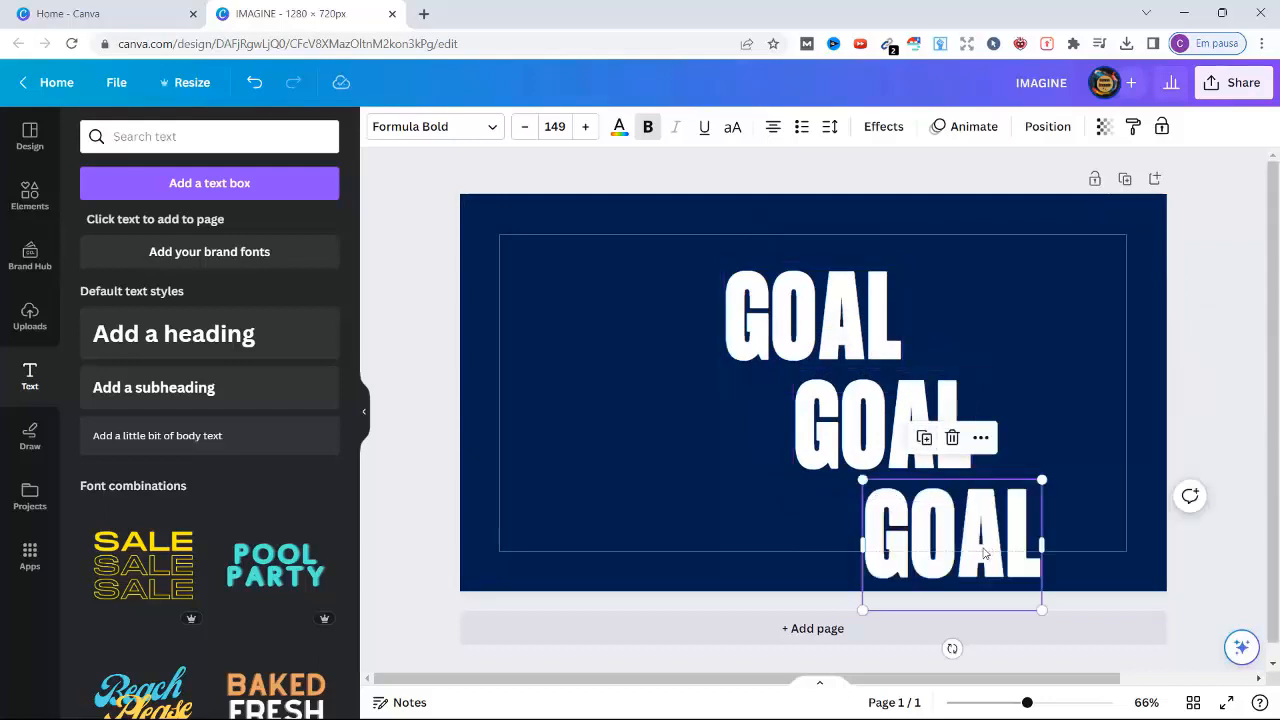
pyautogui.moveTo(985, 553); pyautogui.dragTo(1071, 553)
pyautogui.moveTo(900, 440); pyautogui.dragTo(826, 383)
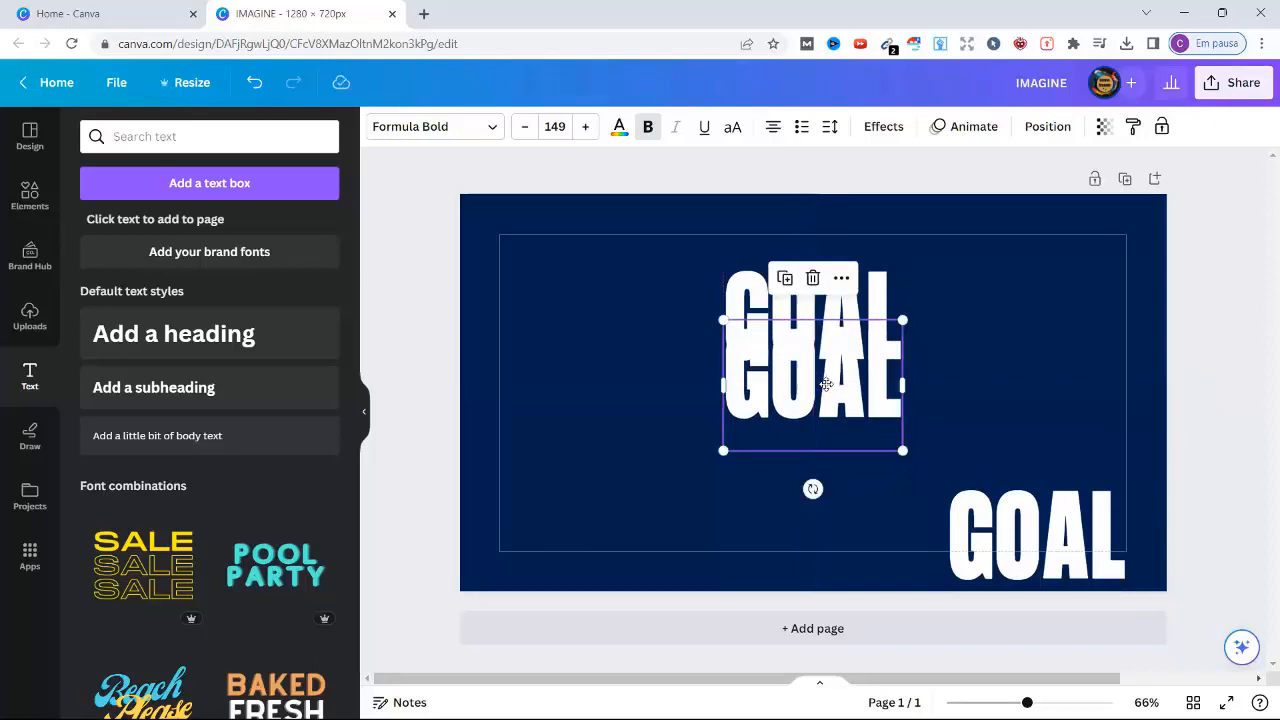
pyautogui.click(942, 361)
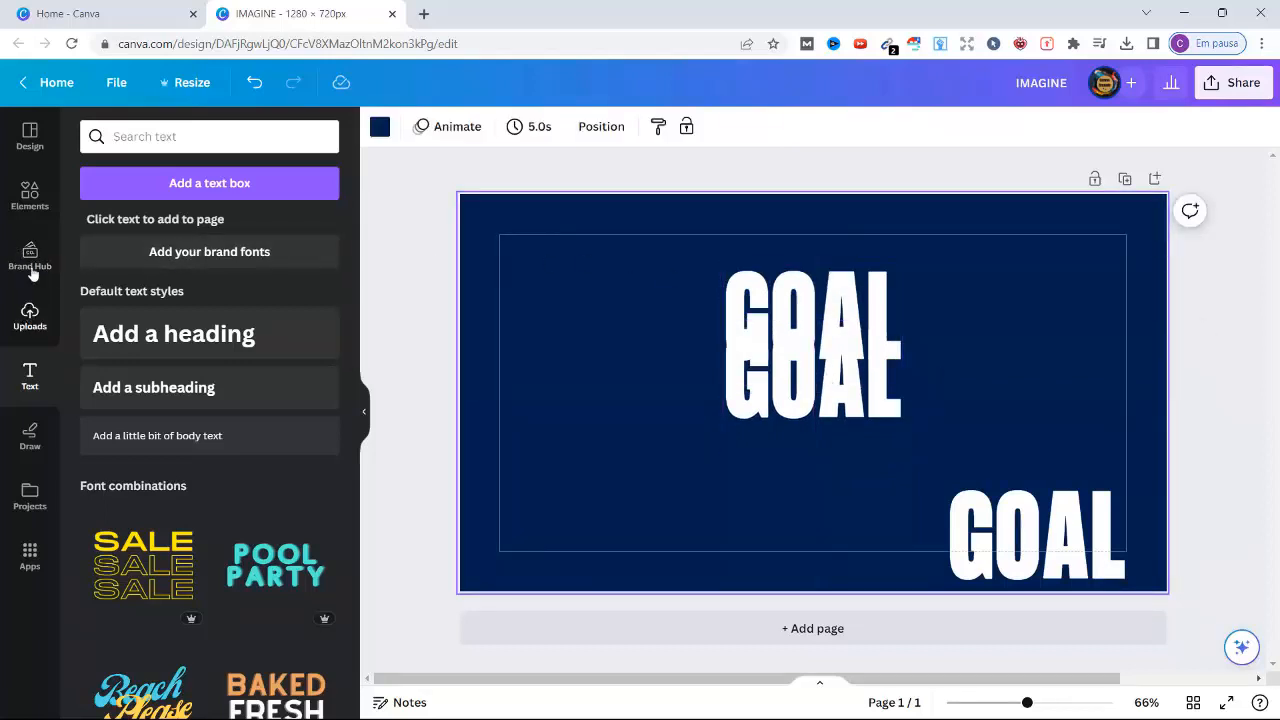
# Add a square shape over the overlapping GOAL texts and fill it with the page's navy background color.
pyautogui.click(22, 198)
pyautogui.click(115, 268)
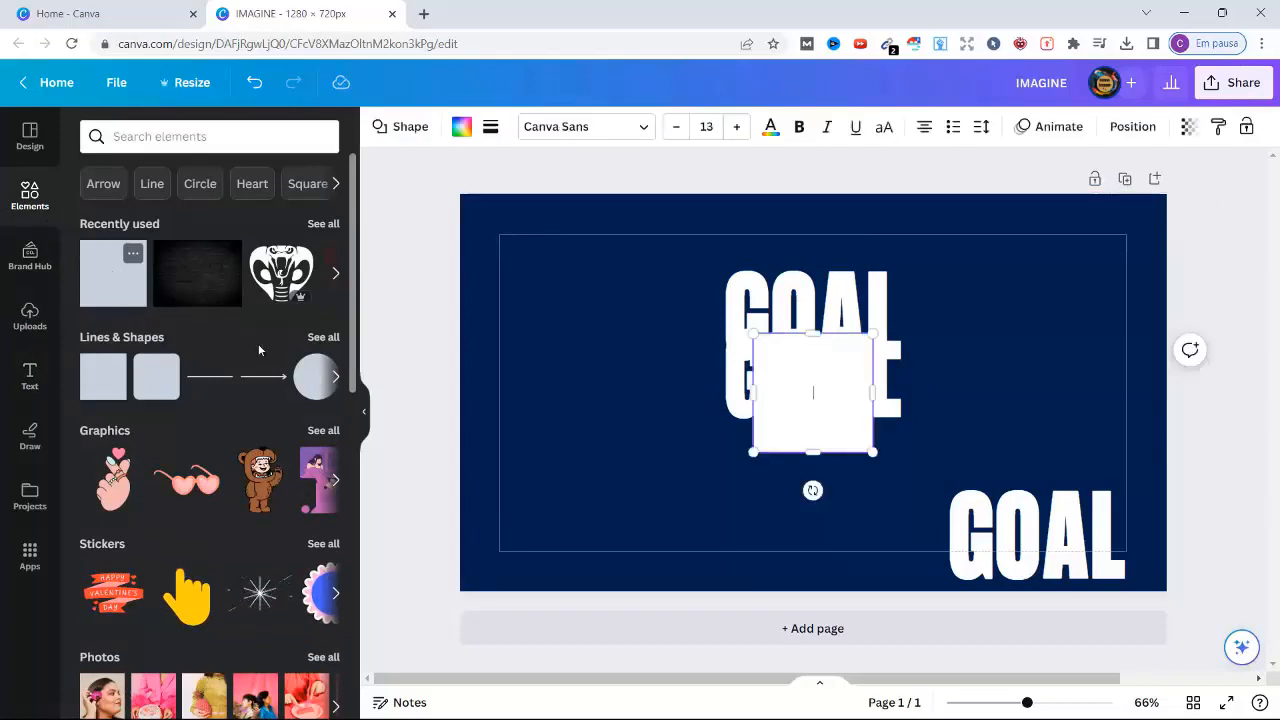
pyautogui.click(461, 128)
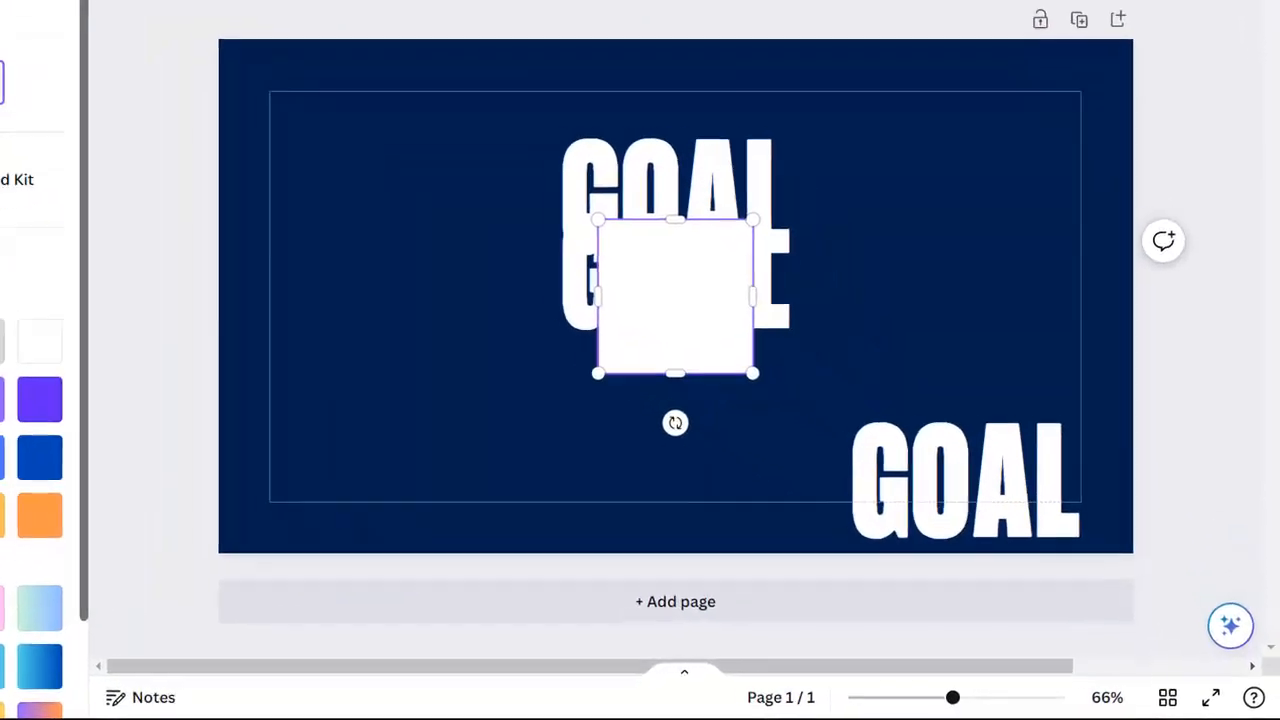
pyautogui.click(171, 197)
# Reshape the navy square into a wide band covering the middle of the two overlapping GOAL texts.
pyautogui.moveTo(671, 367); pyautogui.dragTo(663, 290)
pyautogui.moveTo(657, 210); pyautogui.dragTo(657, 181)
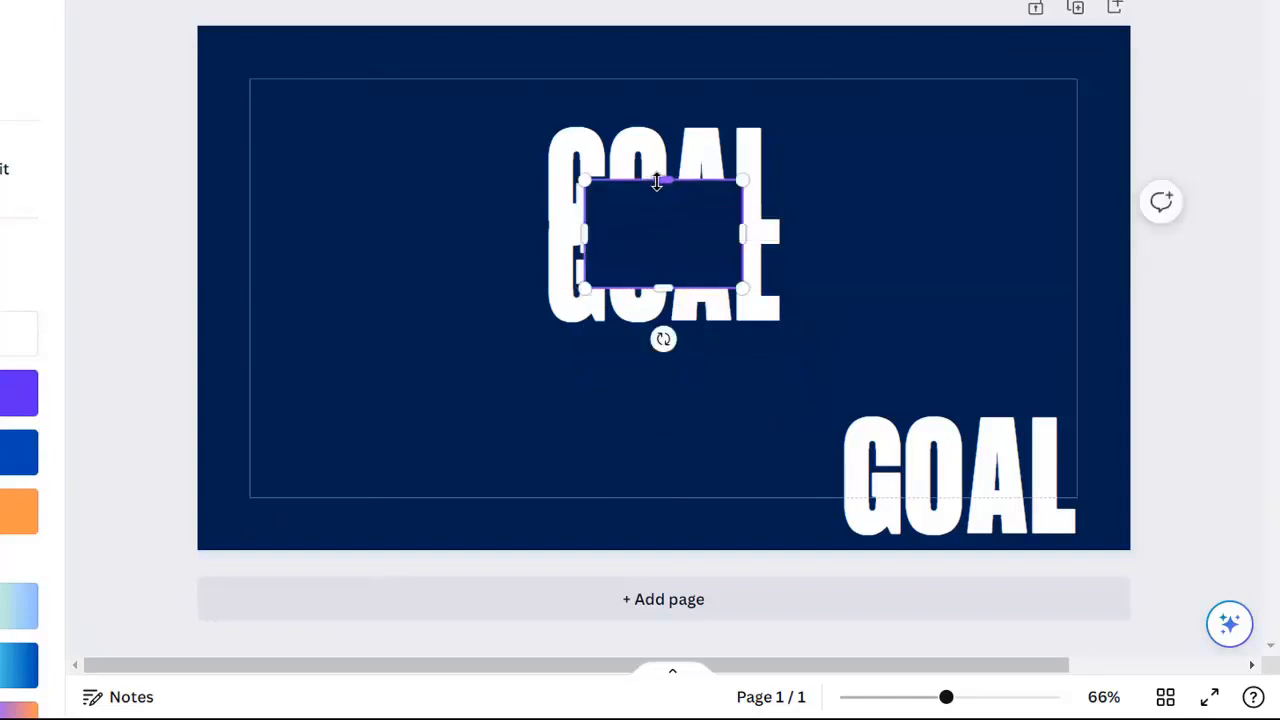
pyautogui.moveTo(754, 238); pyautogui.dragTo(808, 234)
pyautogui.moveTo(584, 234); pyautogui.dragTo(497, 233)
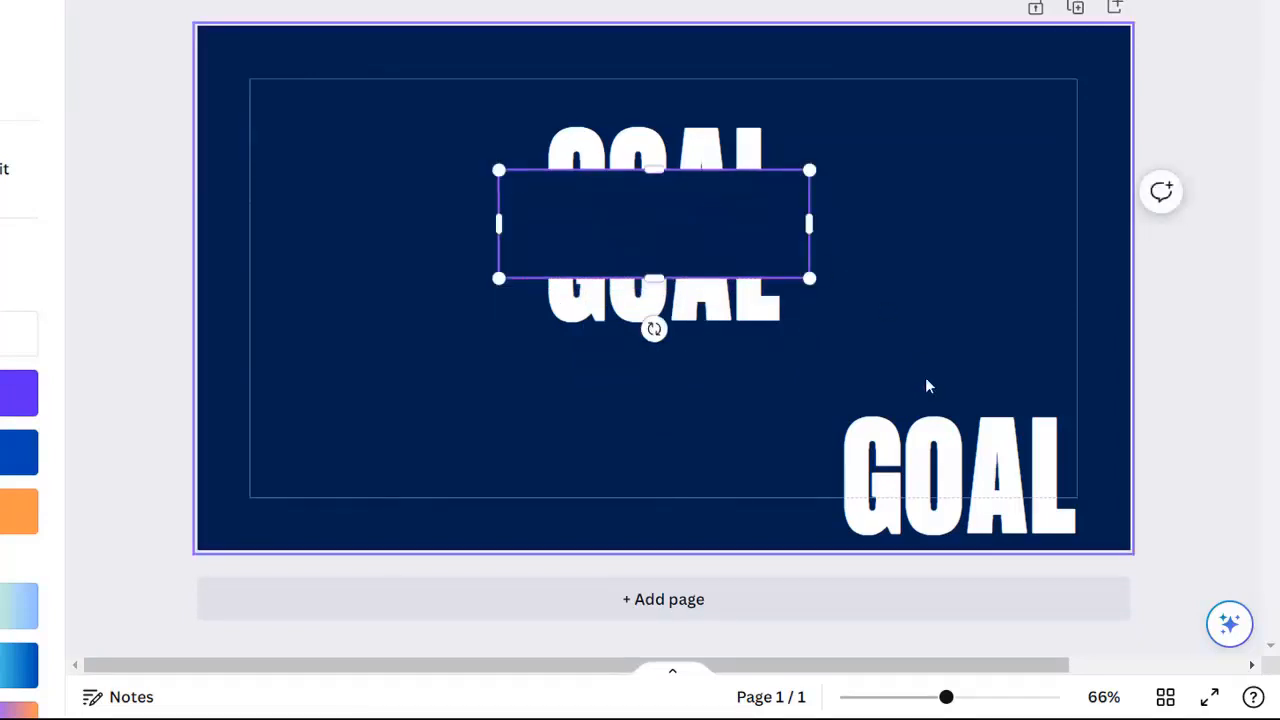
# Move the spare GOAL copy closer and extend the navy band slightly both upward and downward.
pyautogui.click(955, 480)
pyautogui.moveTo(955, 480); pyautogui.dragTo(878, 353)
pyautogui.click(700, 270)
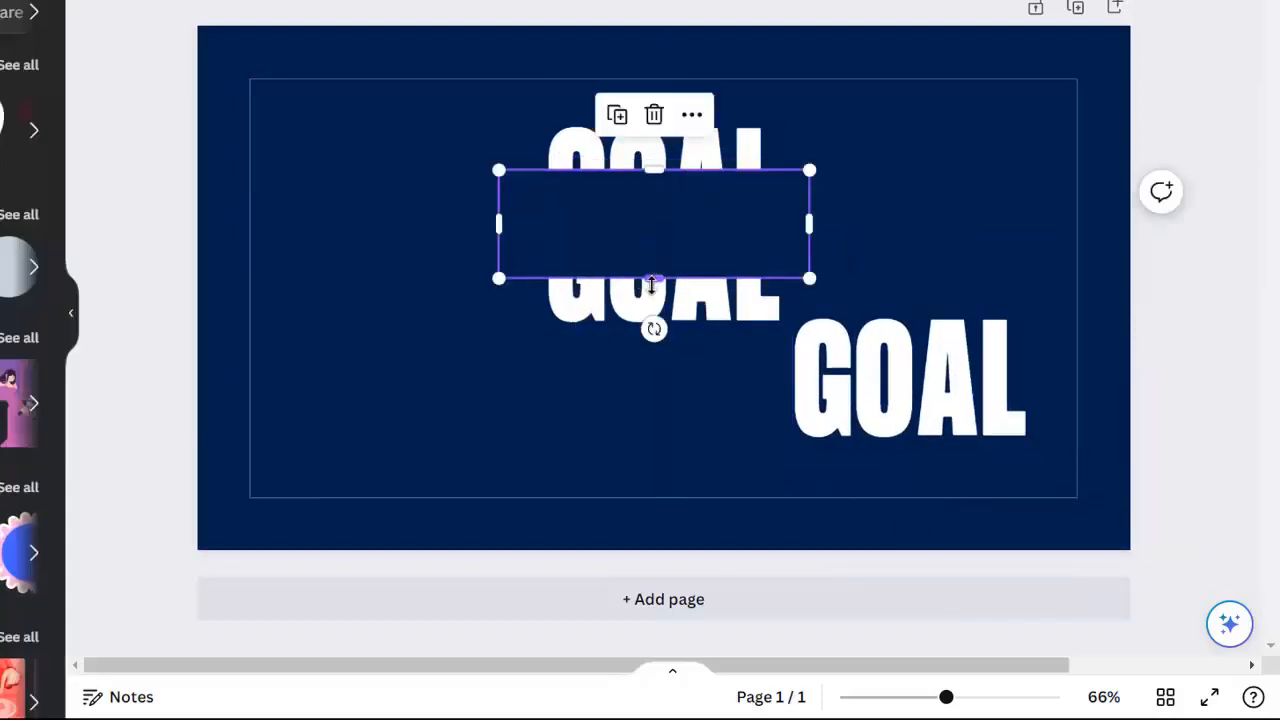
pyautogui.moveTo(651, 283); pyautogui.dragTo(651, 293)
pyautogui.moveTo(652, 165); pyautogui.dragTo(654, 160)
# Place the spare GOAL copy over the navy band, centered between the cut upper and lower text slices.
pyautogui.click(903, 390)
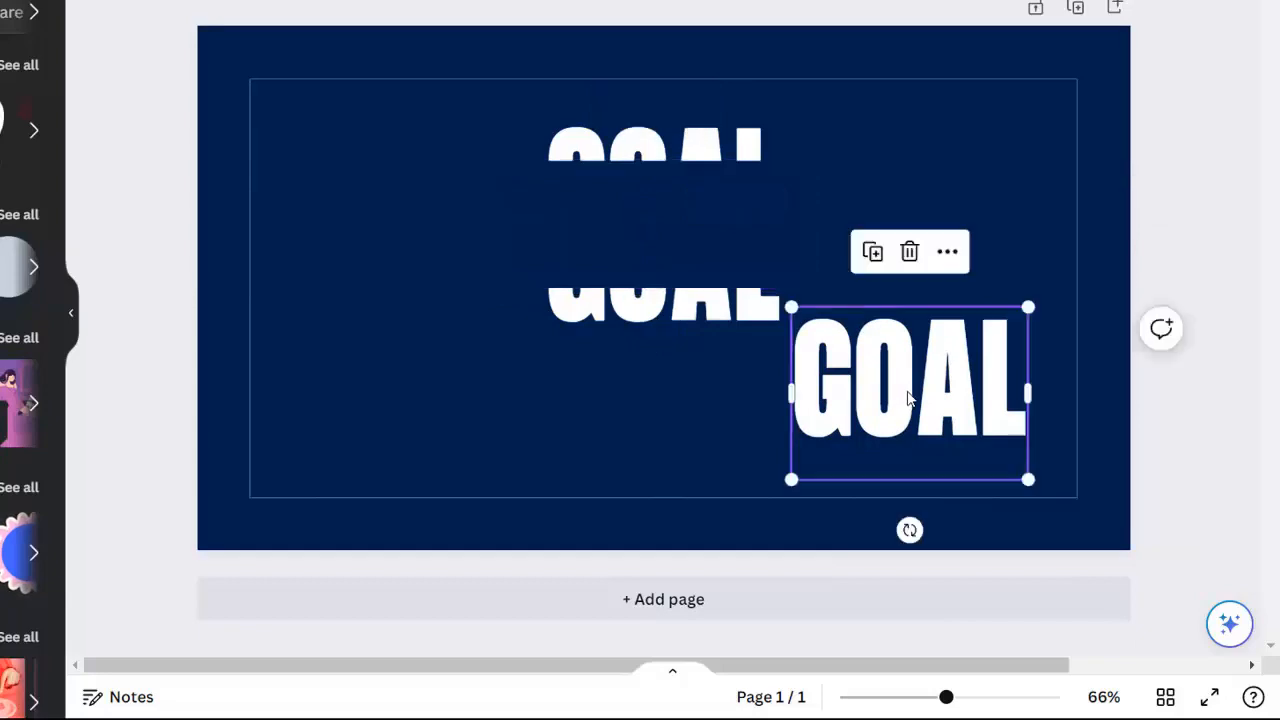
pyautogui.moveTo(903, 390); pyautogui.dragTo(649, 240)
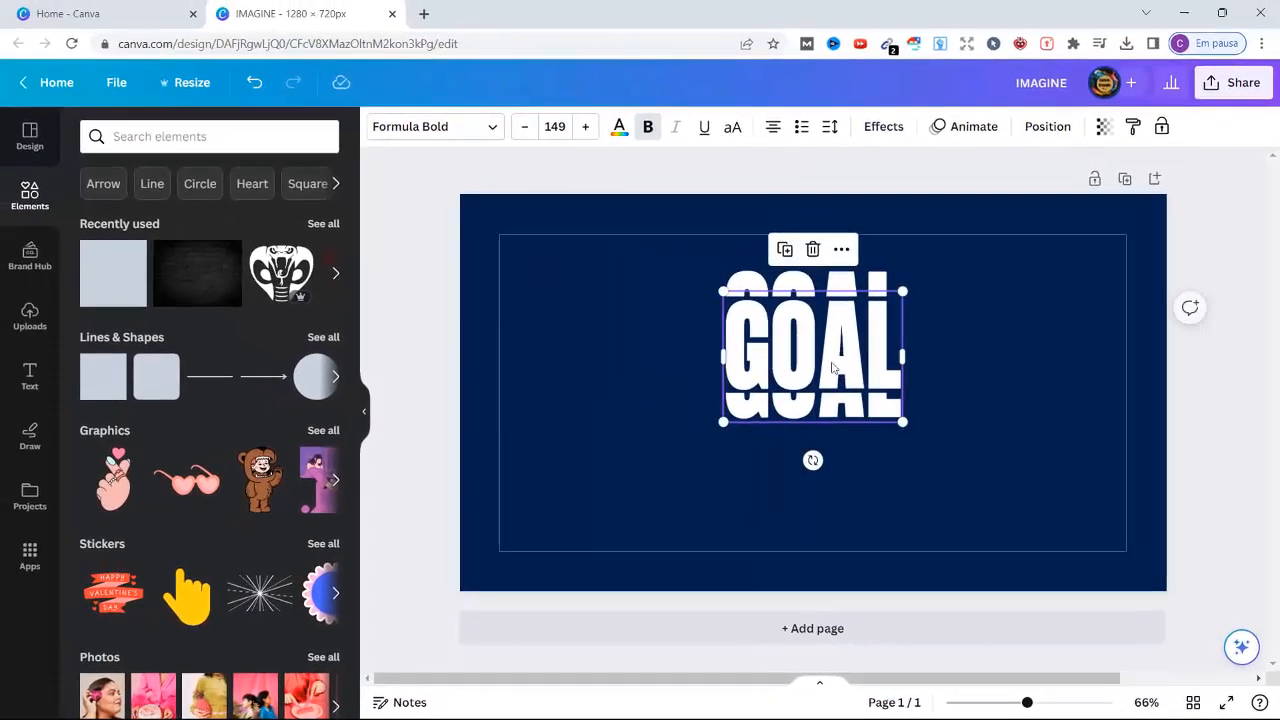
pyautogui.click(953, 295)
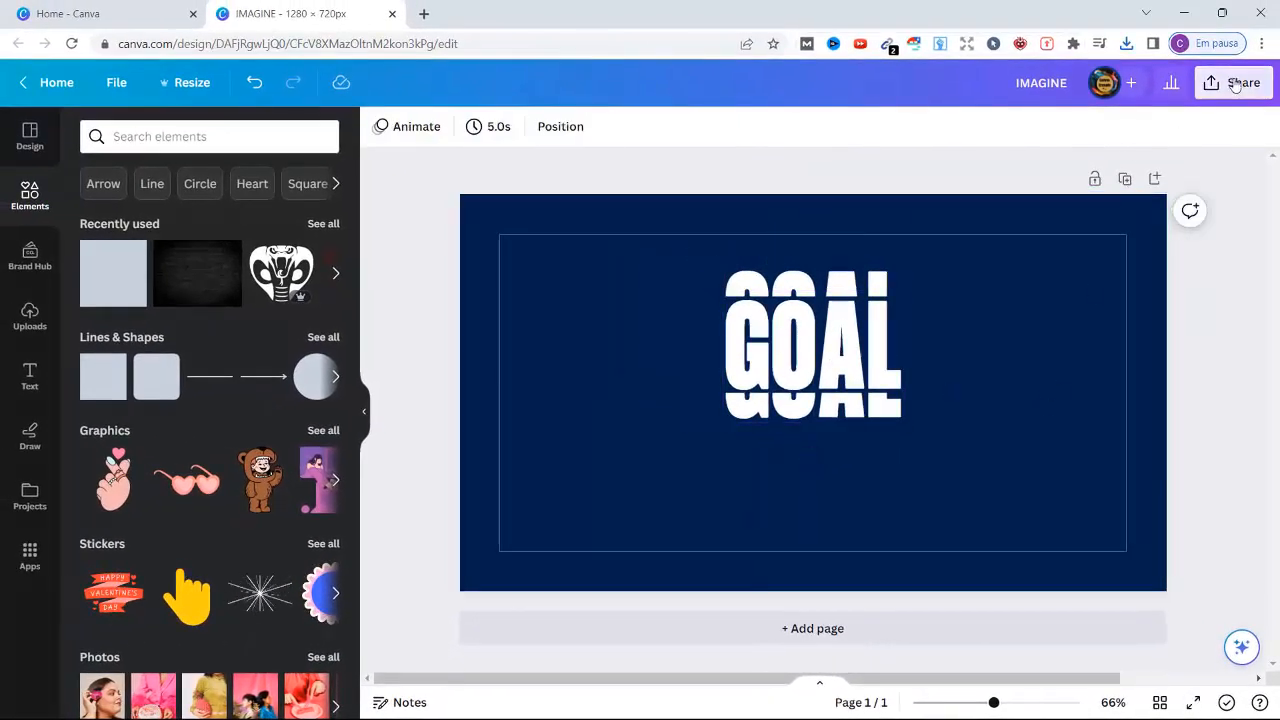
# Download the finished GOAL design as a PNG and view the downloaded image in a maximized window.
pyautogui.click(1232, 82)
pyautogui.click(1049, 514)
pyautogui.click(1110, 418)
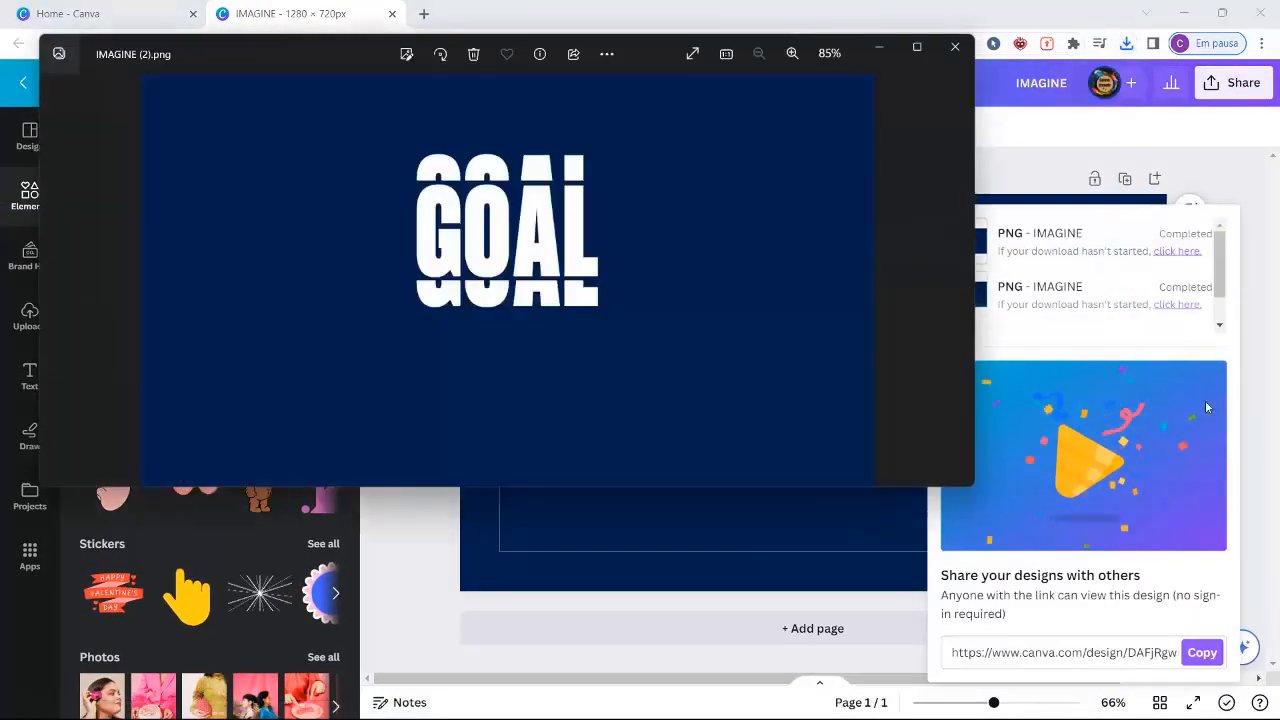
pyautogui.click(917, 47)
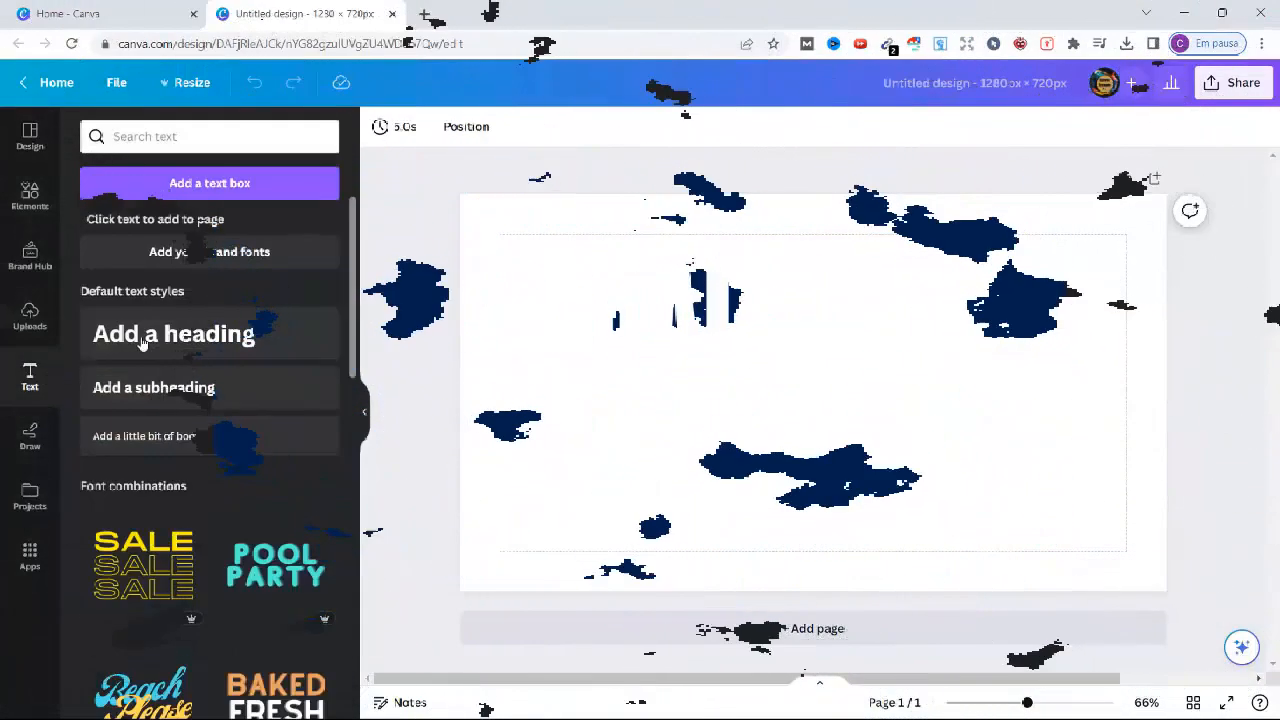
# Add a heading reading GREAT to the blank 1280 × 720 px design.
pyautogui.click(218, 333)
pyautogui.write('GREAY')
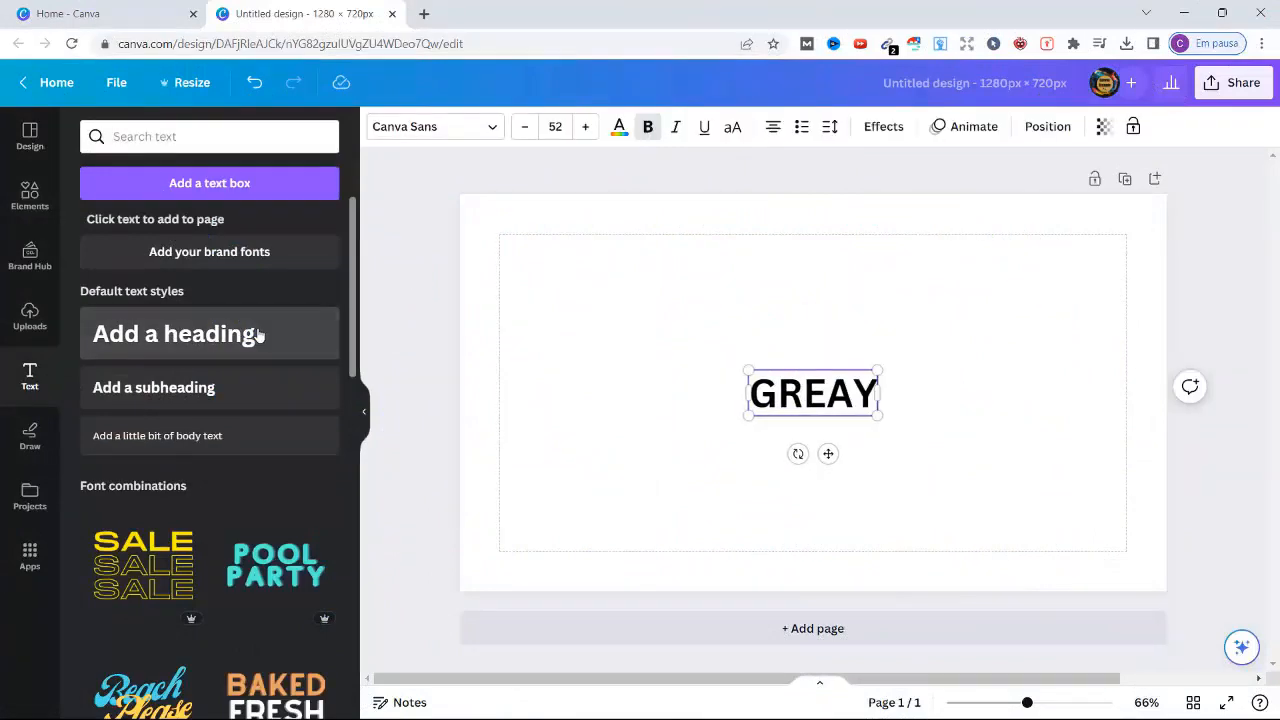
pyautogui.hotkey('shift', 'Left')
pyautogui.hotkey('shift', 'Left')
pyautogui.hotkey('shift', 'Left')
pyautogui.hotkey('shift', 'Left')
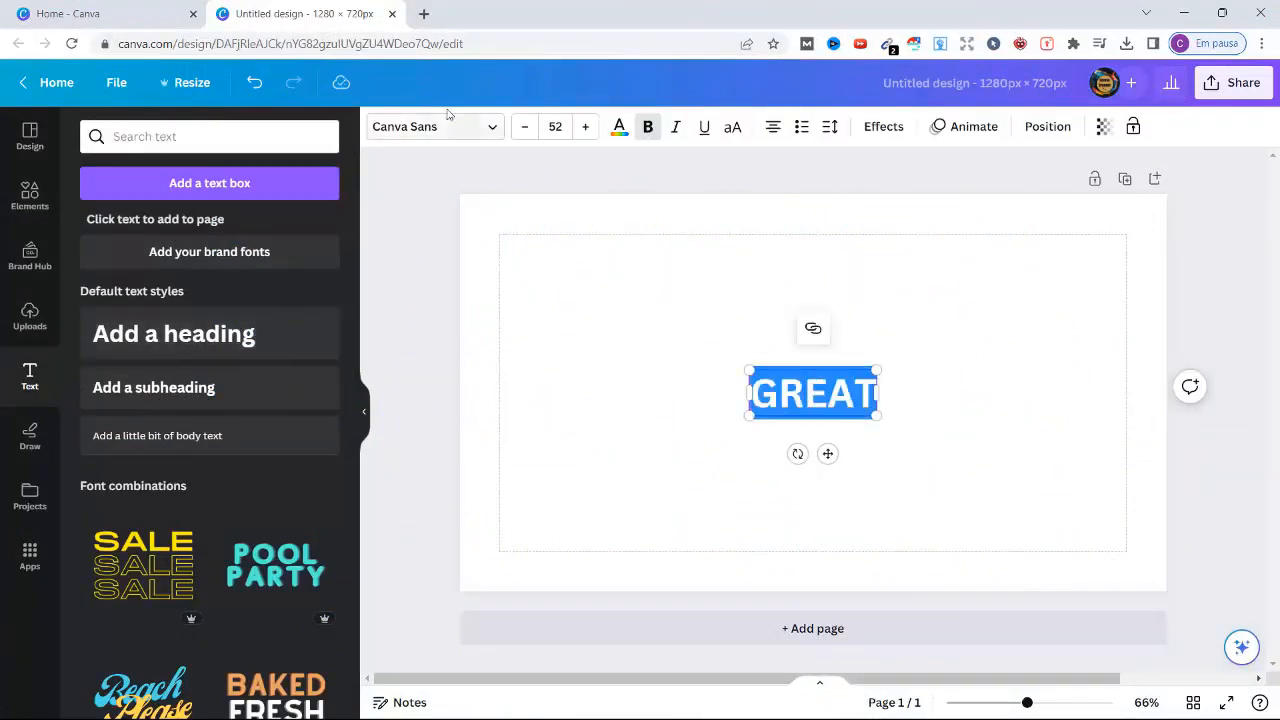
# Set the font of the GREAT heading to Formula Bold.
pyautogui.click(385, 126)
pyautogui.click(176, 183)
pyautogui.write('FOR')
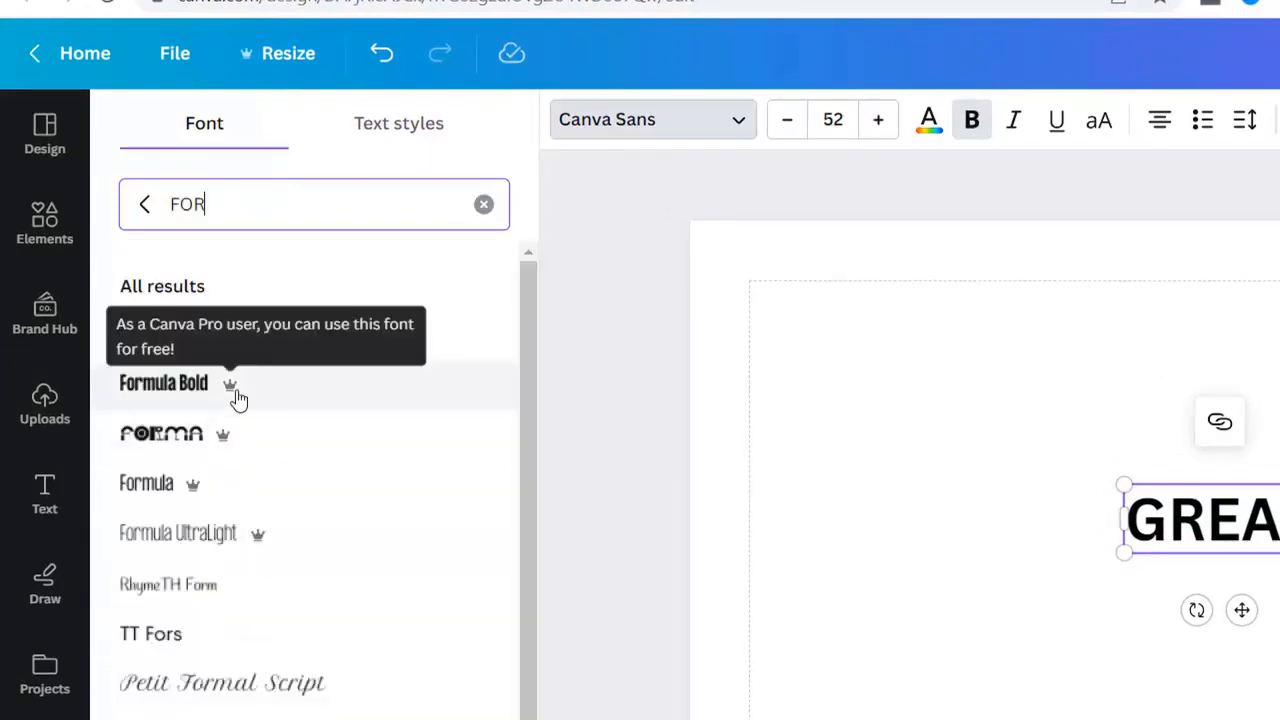
pyautogui.click(235, 388)
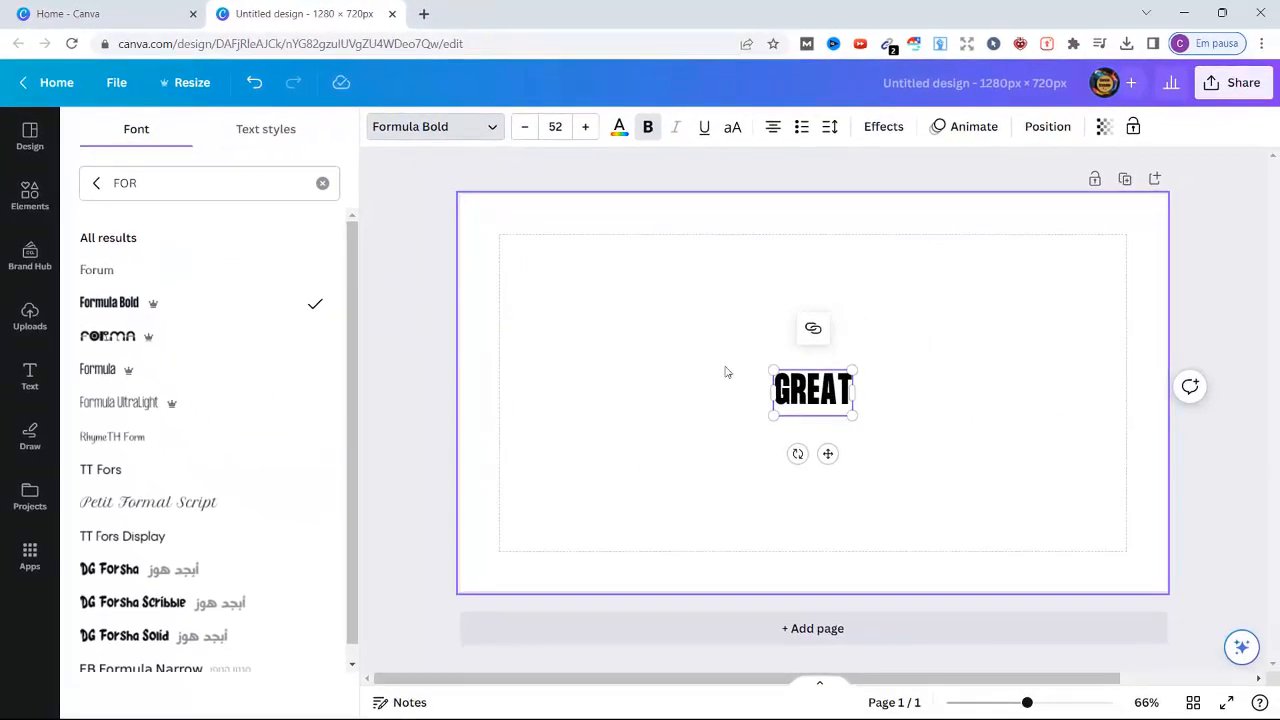
# Enlarge the GREAT text to size 360 and center it across the page.
pyautogui.moveTo(774, 415); pyautogui.dragTo(538, 552)
pyautogui.moveTo(852, 367); pyautogui.dragTo(1100, 228)
pyautogui.moveTo(854, 541); pyautogui.dragTo(854, 561)
pyautogui.click(1180, 447)
pyautogui.click(963, 198)
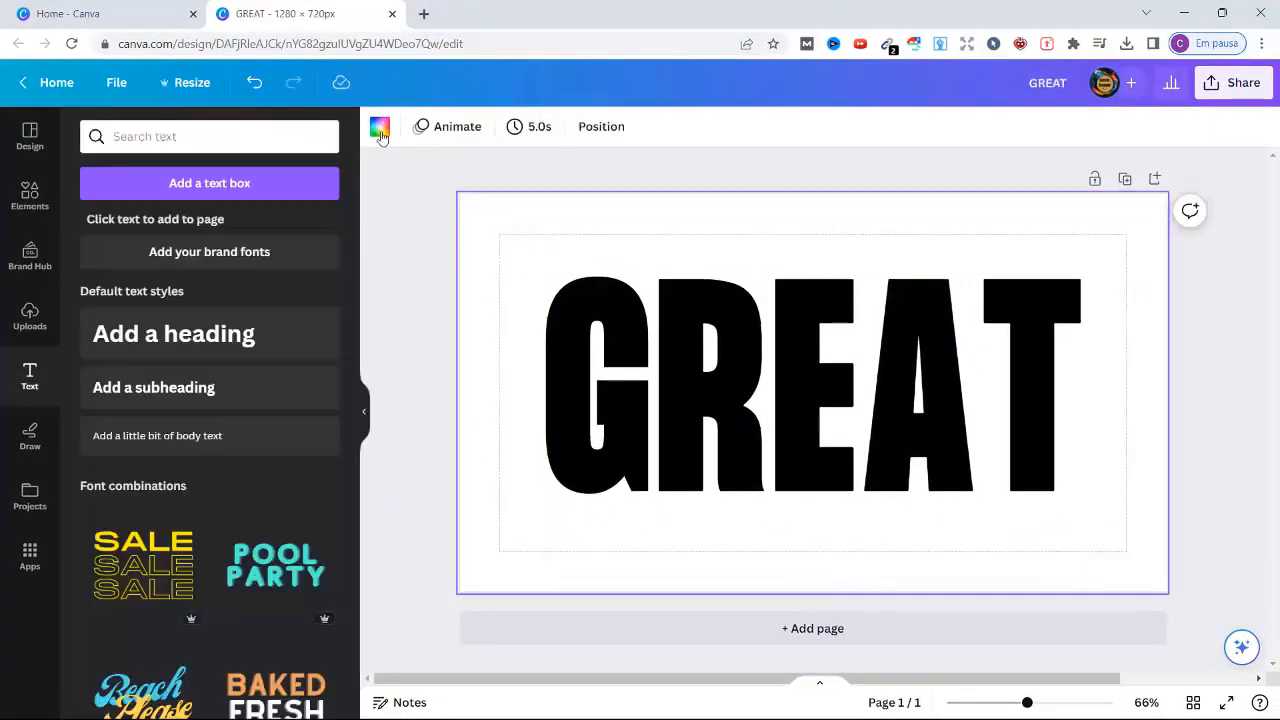
# Fill the page background with a custom bright pink, #FF039E.
pyautogui.click(379, 126)
pyautogui.click(190, 476)
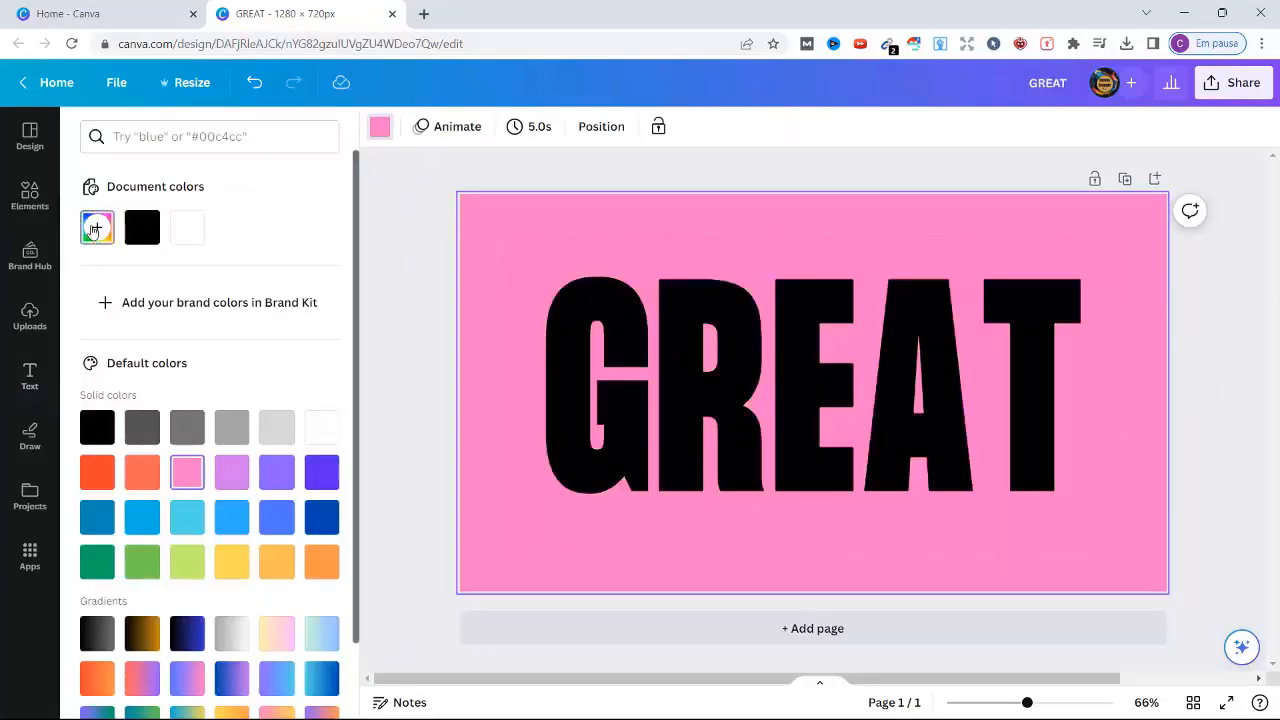
pyautogui.click(97, 227)
pyautogui.moveTo(232, 320); pyautogui.dragTo(324, 305)
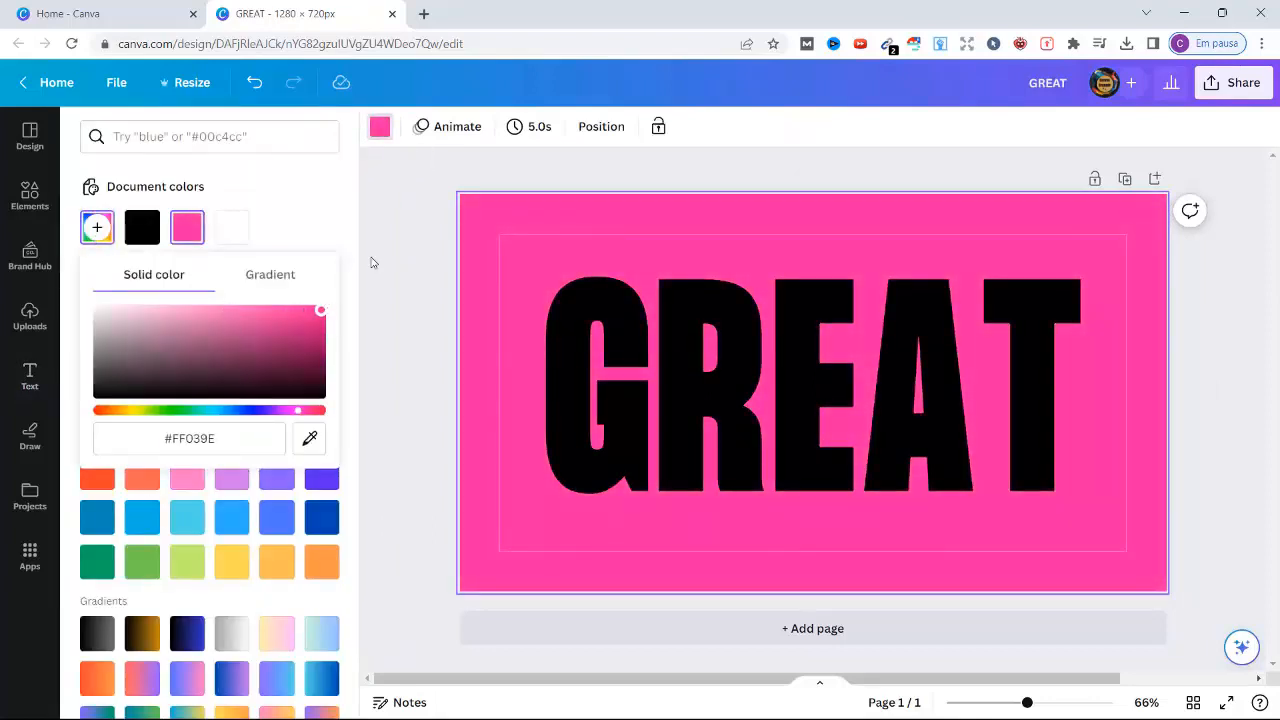
# Change the color of the GREAT text to white.
pyautogui.click(612, 315)
pyautogui.click(619, 126)
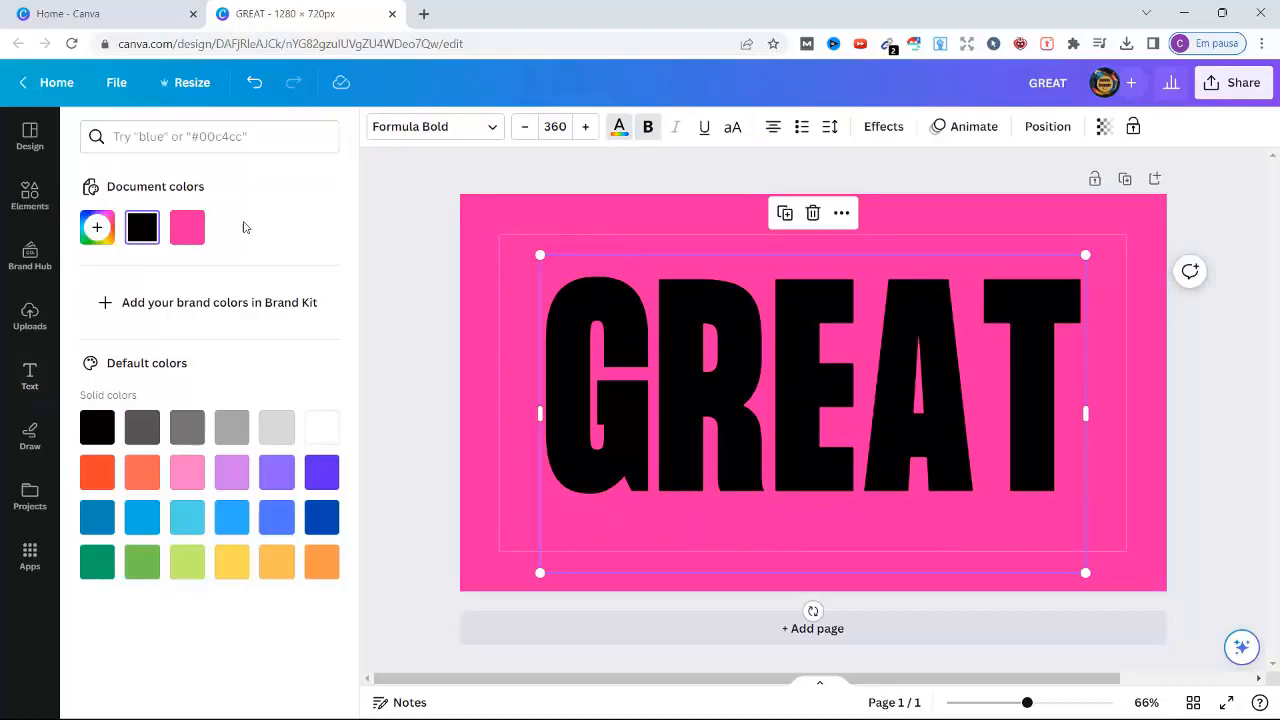
pyautogui.click(322, 428)
# Duplicate the white GREAT text, give the copy a Hollow effect with thickness 15, and align it exactly over the original.
pyautogui.click(786, 216)
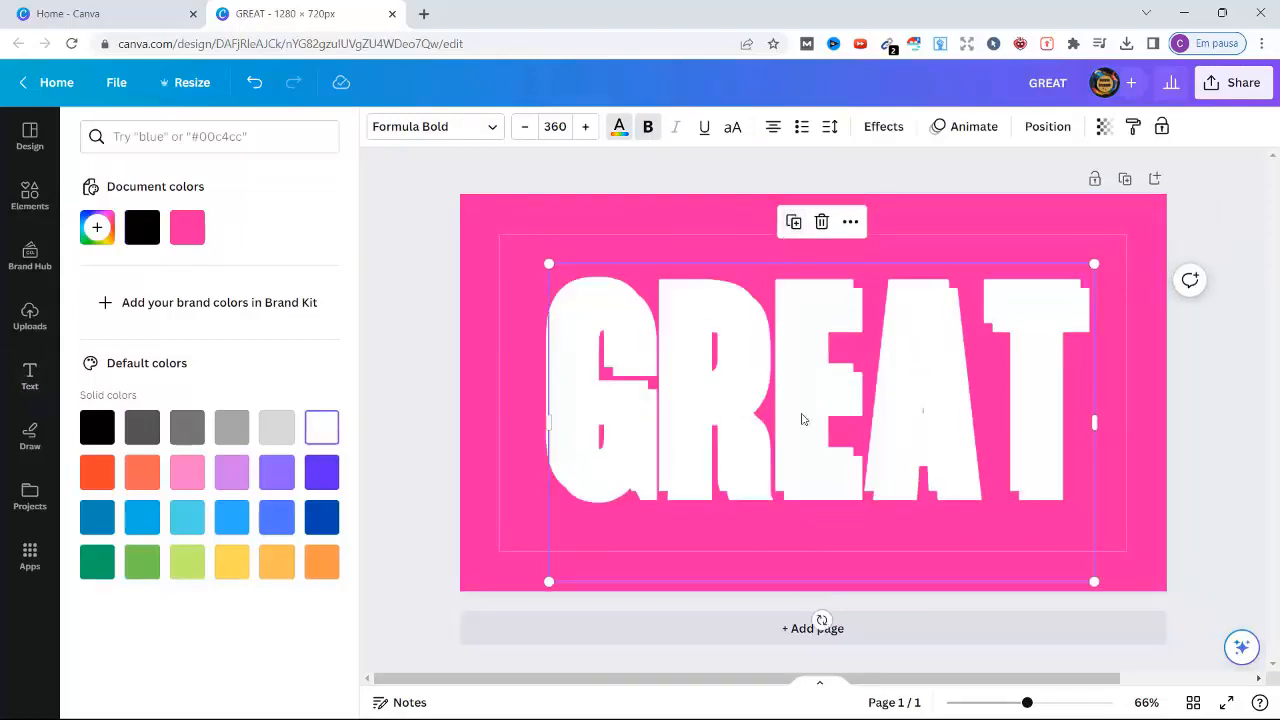
pyautogui.moveTo(803, 417); pyautogui.dragTo(889, 494)
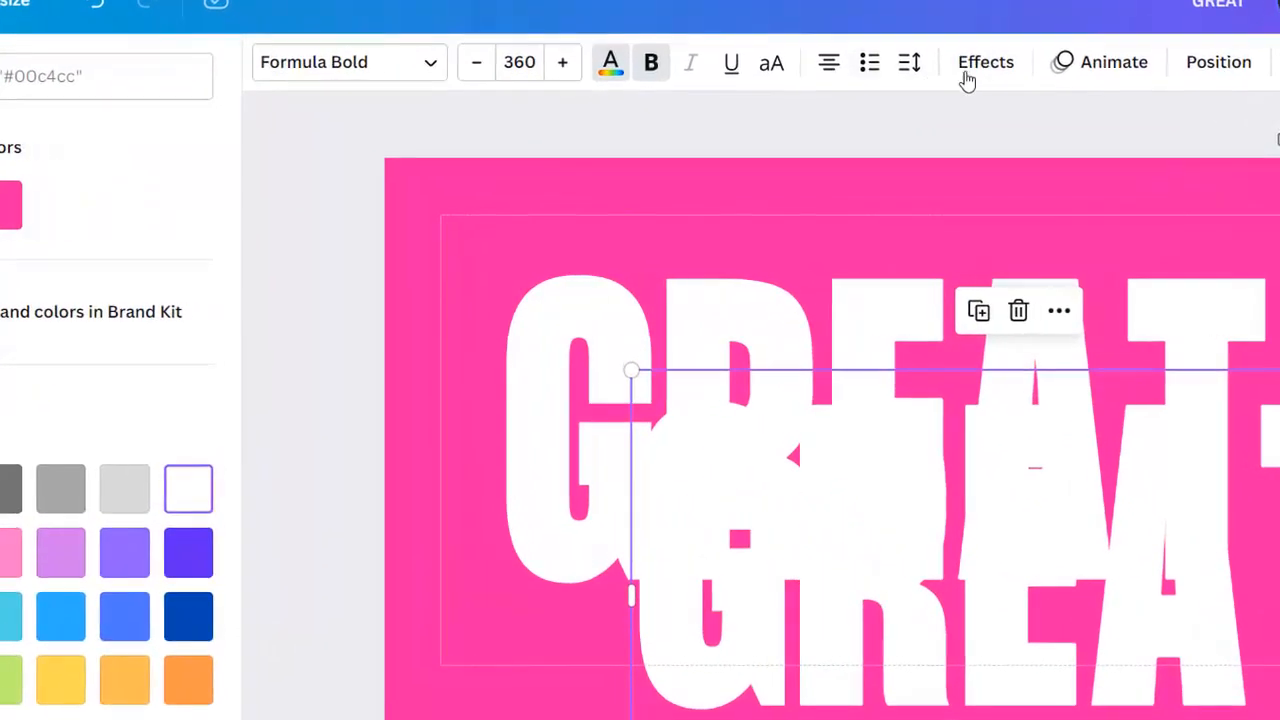
pyautogui.click(928, 100)
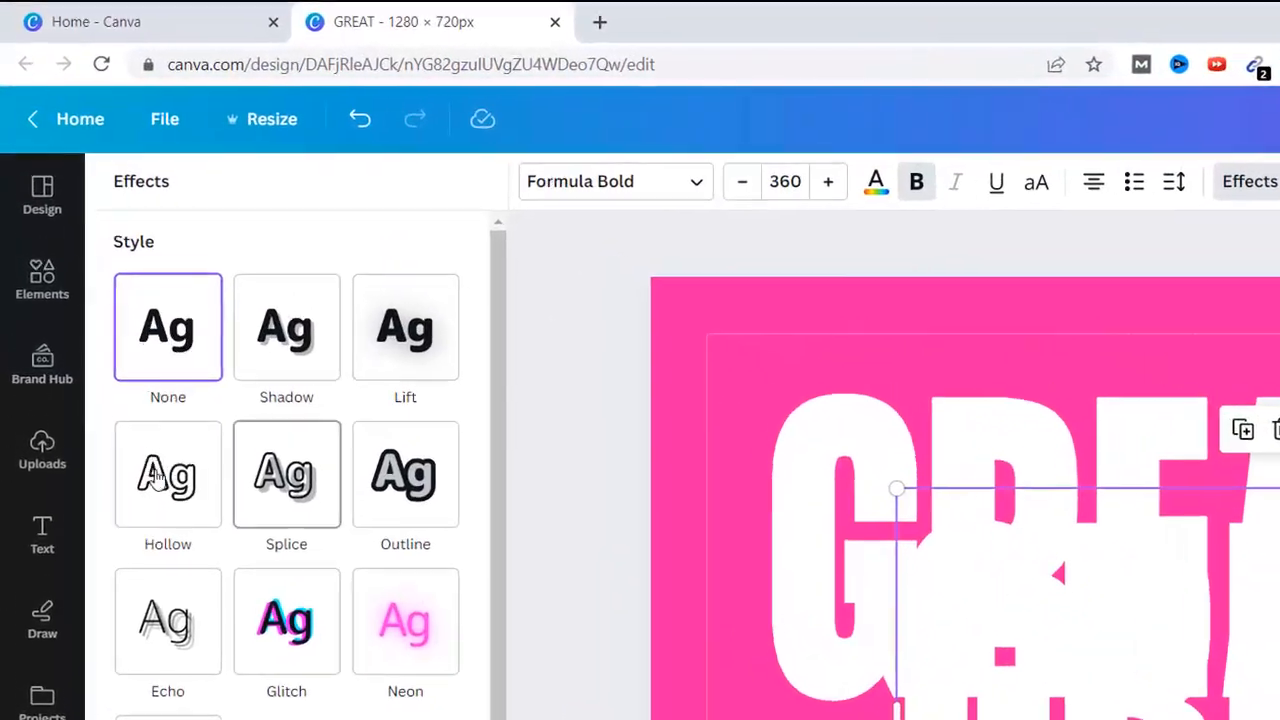
pyautogui.click(114, 370)
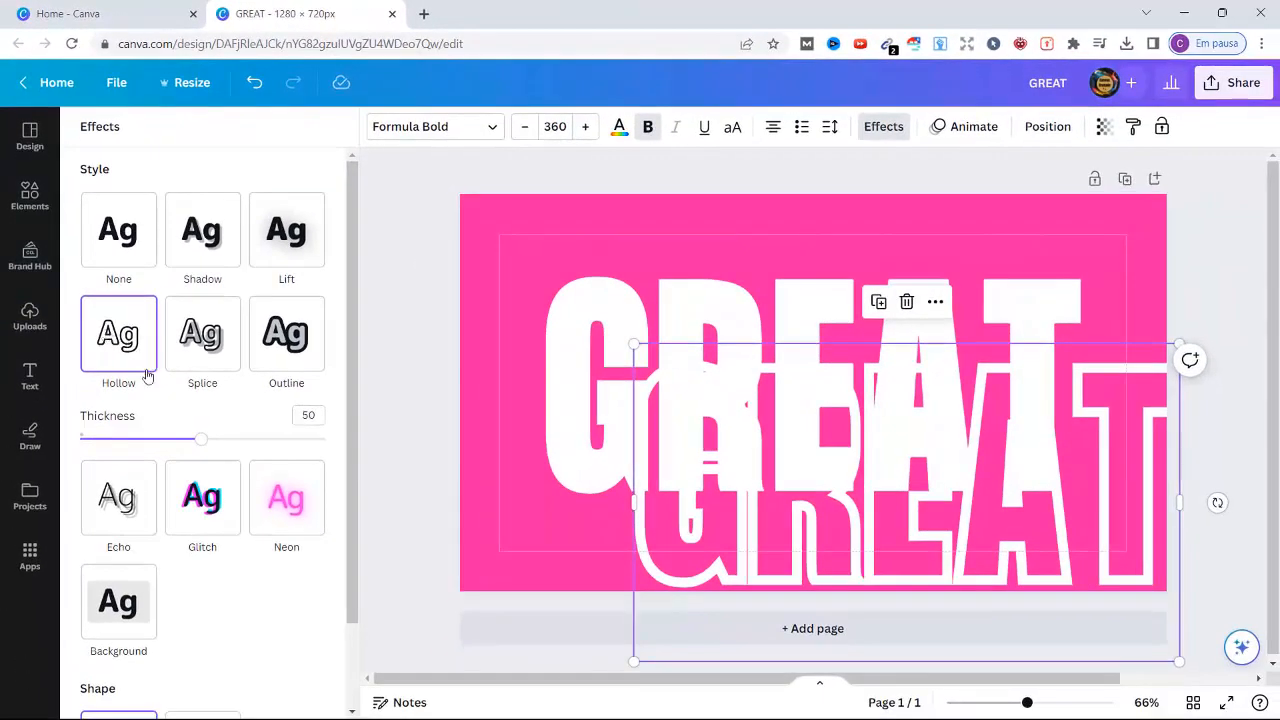
pyautogui.moveTo(199, 442); pyautogui.dragTo(117, 442)
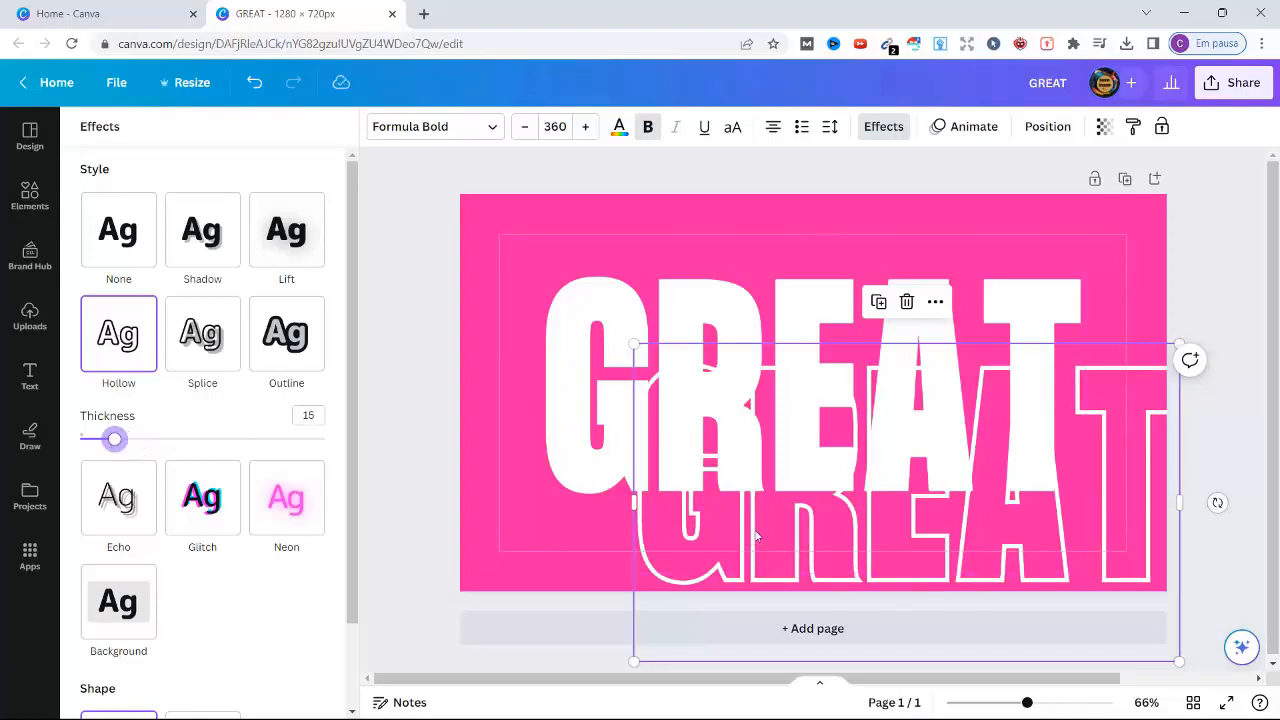
pyautogui.moveTo(800, 540); pyautogui.dragTo(685, 452)
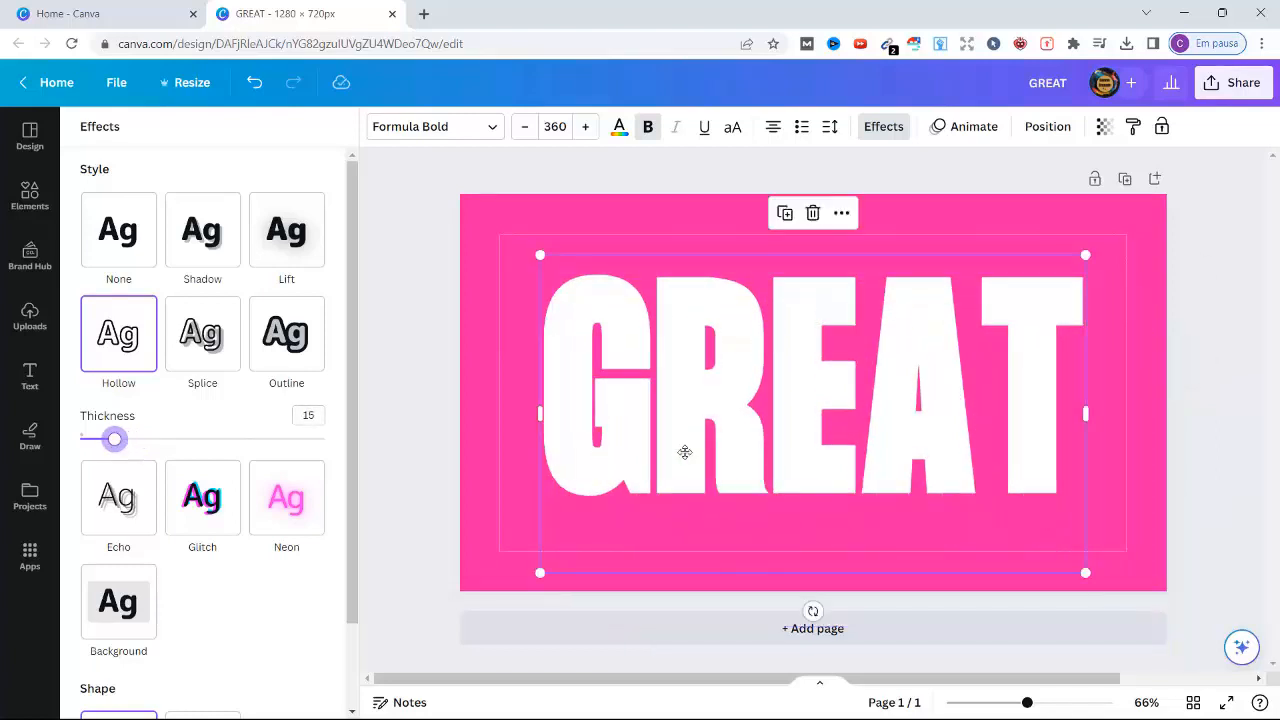
# Add a square in the background pink and enlarge it to cover roughly the left half of the page at full height.
pyautogui.click(29, 195)
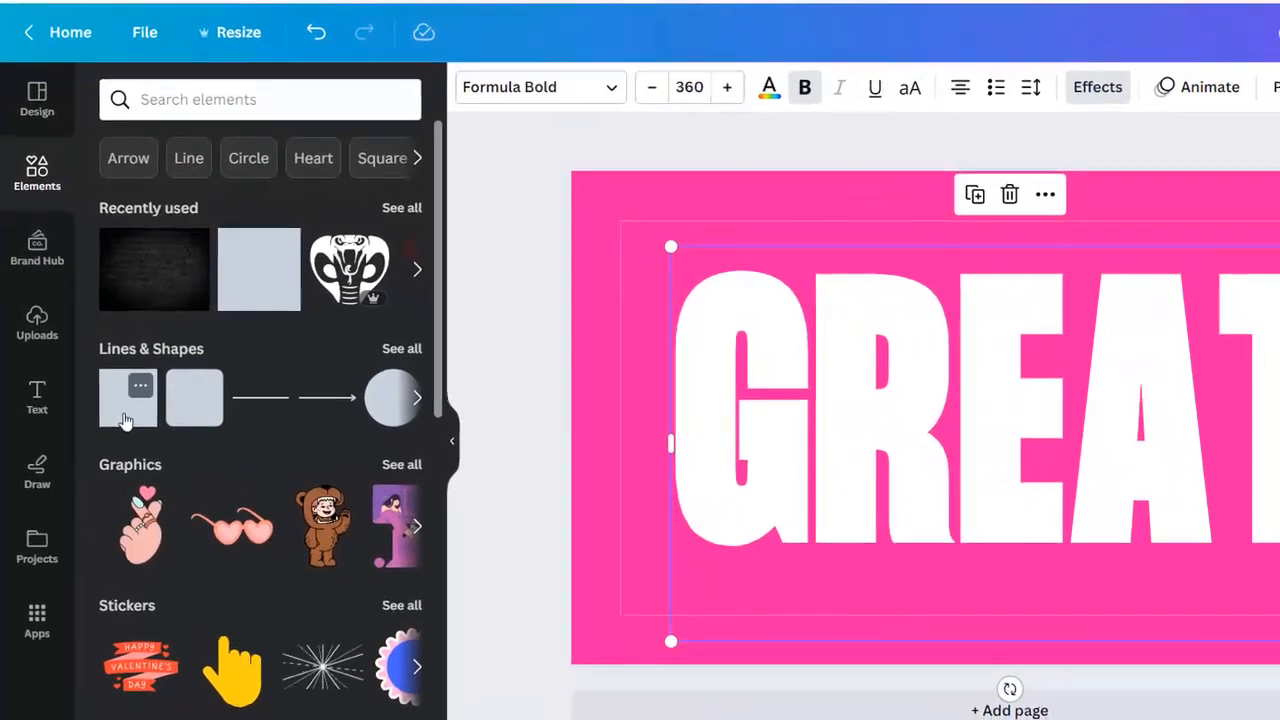
pyautogui.click(125, 395)
pyautogui.click(461, 126)
pyautogui.click(233, 237)
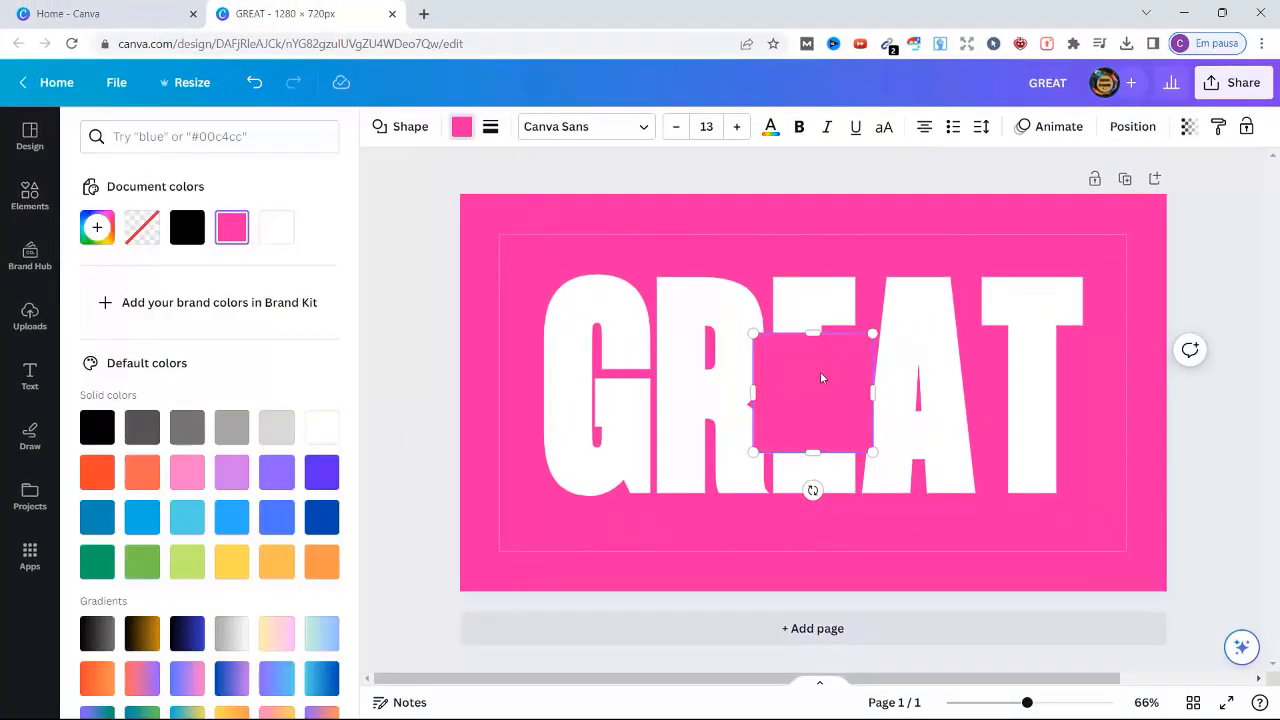
pyautogui.moveTo(820, 375); pyautogui.dragTo(515, 241)
pyautogui.moveTo(592, 320); pyautogui.dragTo(800, 533)
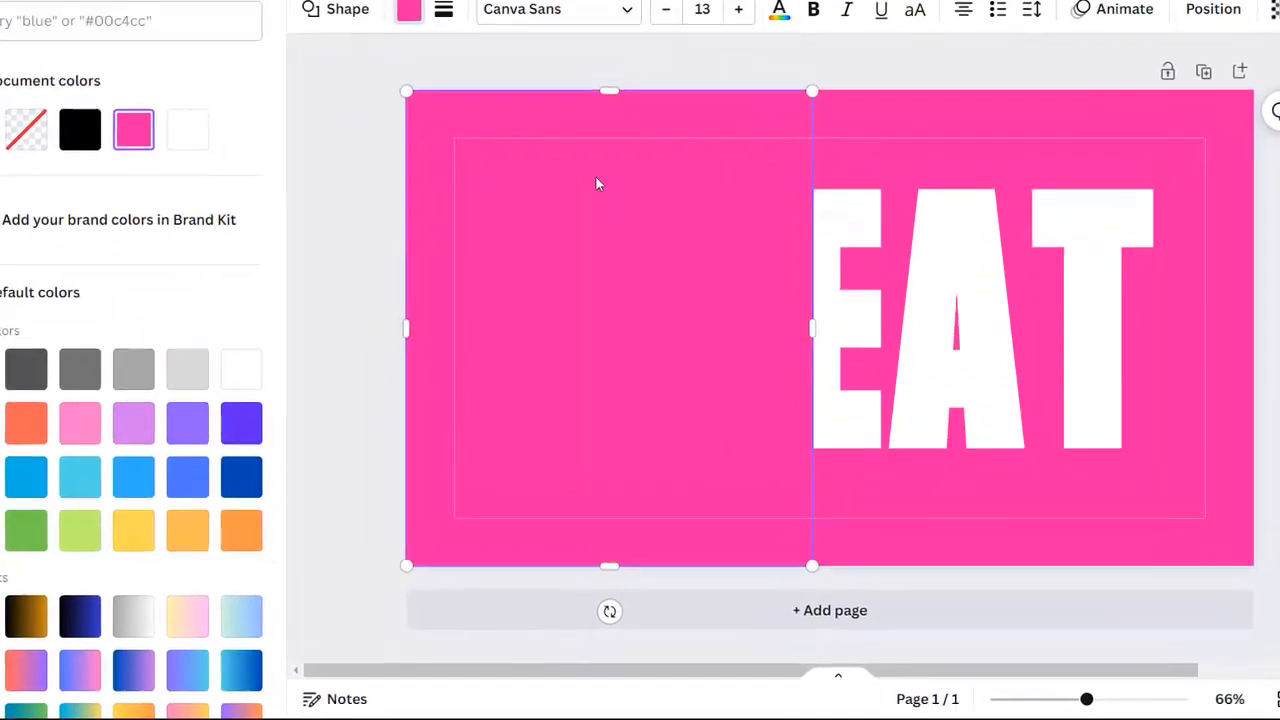
# Send the pink rectangle backward one layer so it sits between the solid and hollow GREAT texts.
pyautogui.rightClick(620, 273)
pyautogui.moveTo(768, 412)
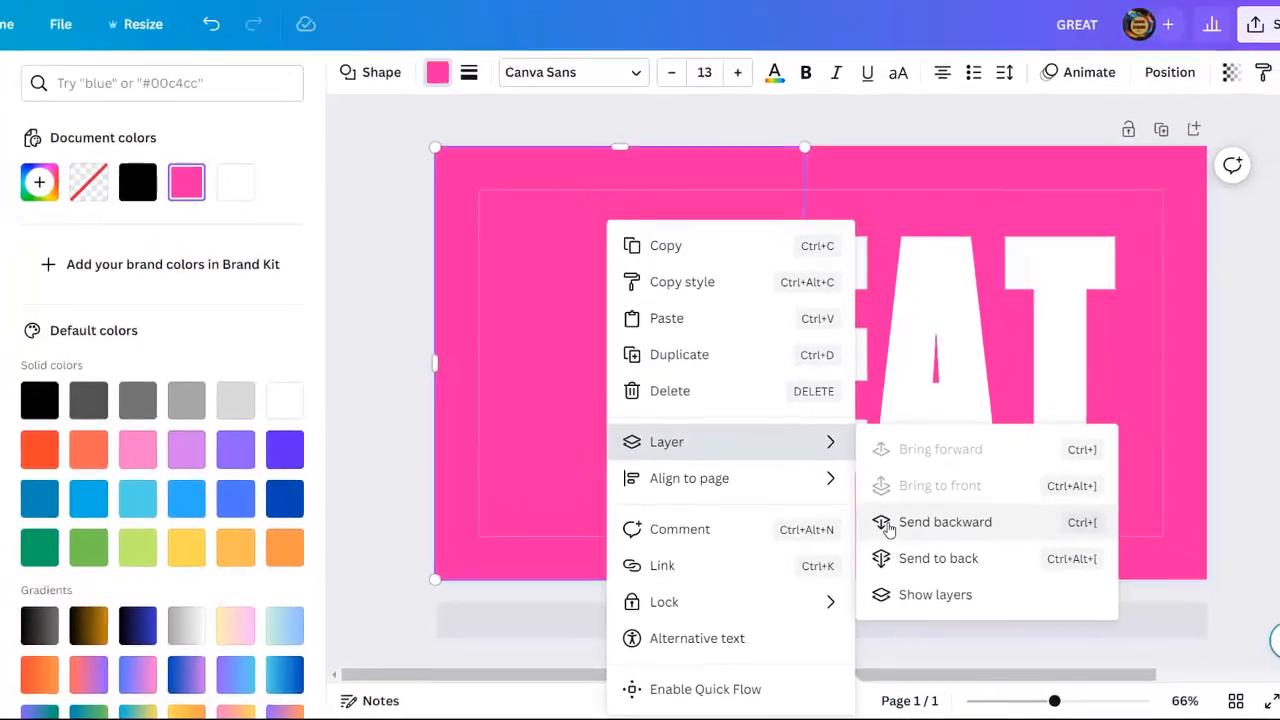
pyautogui.click(888, 527)
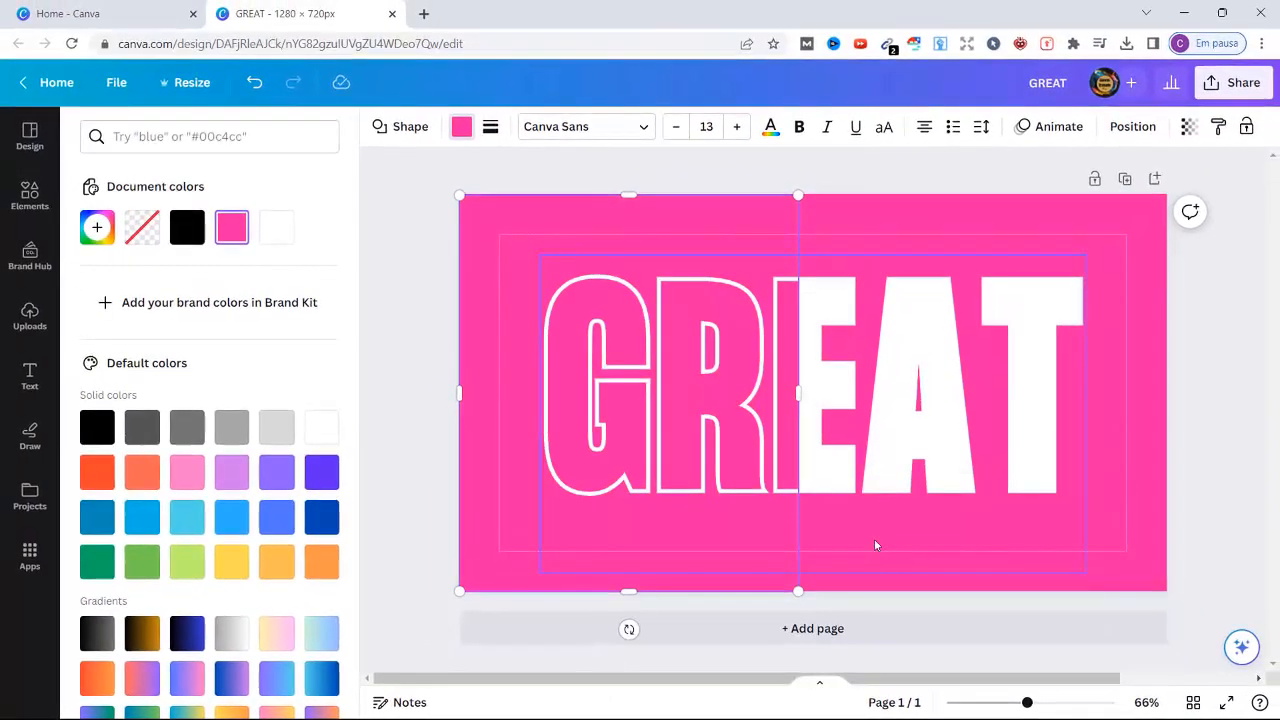
# Rotate the pink rectangle over the left half of GREAT so the hollow part ends at an angle across the A.
pyautogui.click(590, 410)
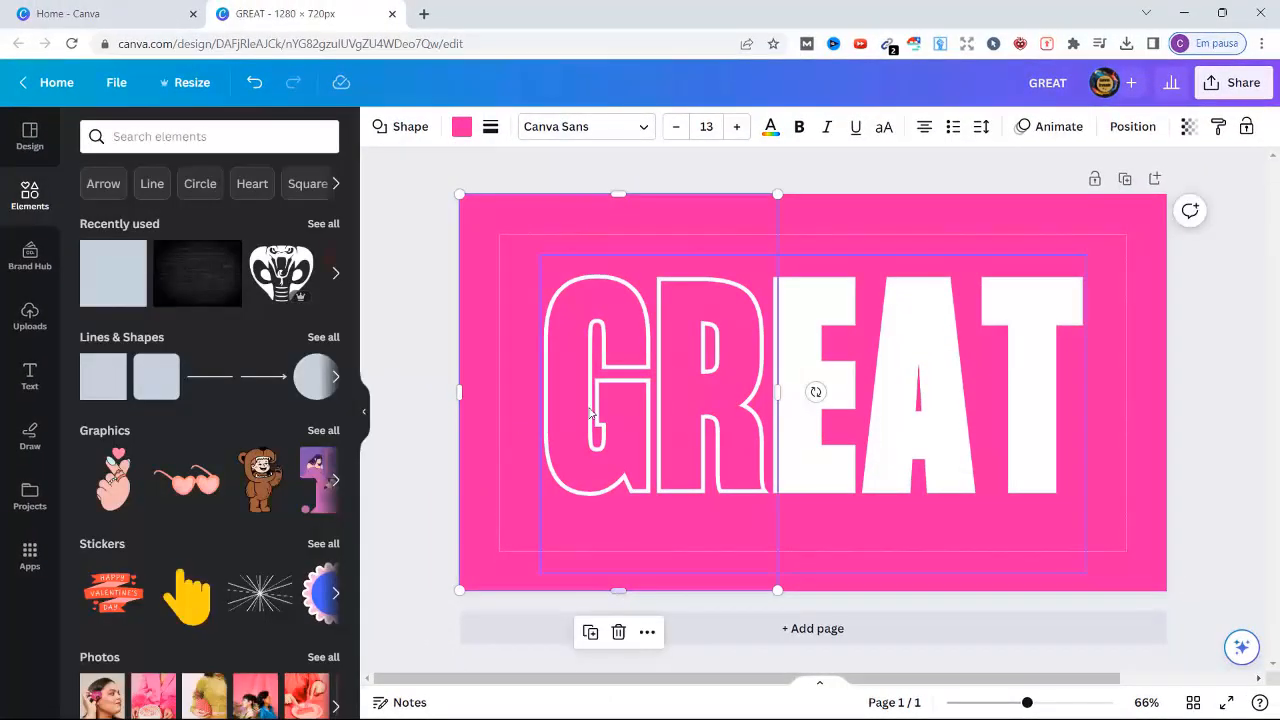
pyautogui.moveTo(815, 391); pyautogui.dragTo(726, 497)
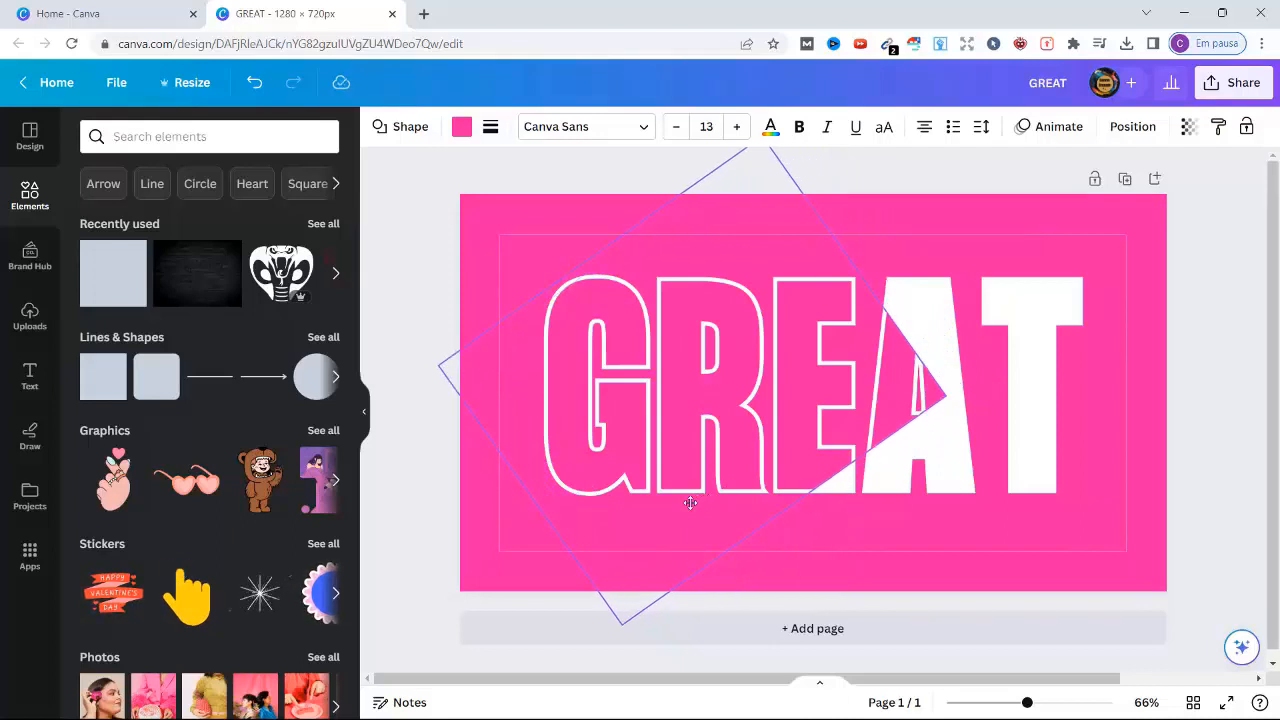
pyautogui.click(432, 470)
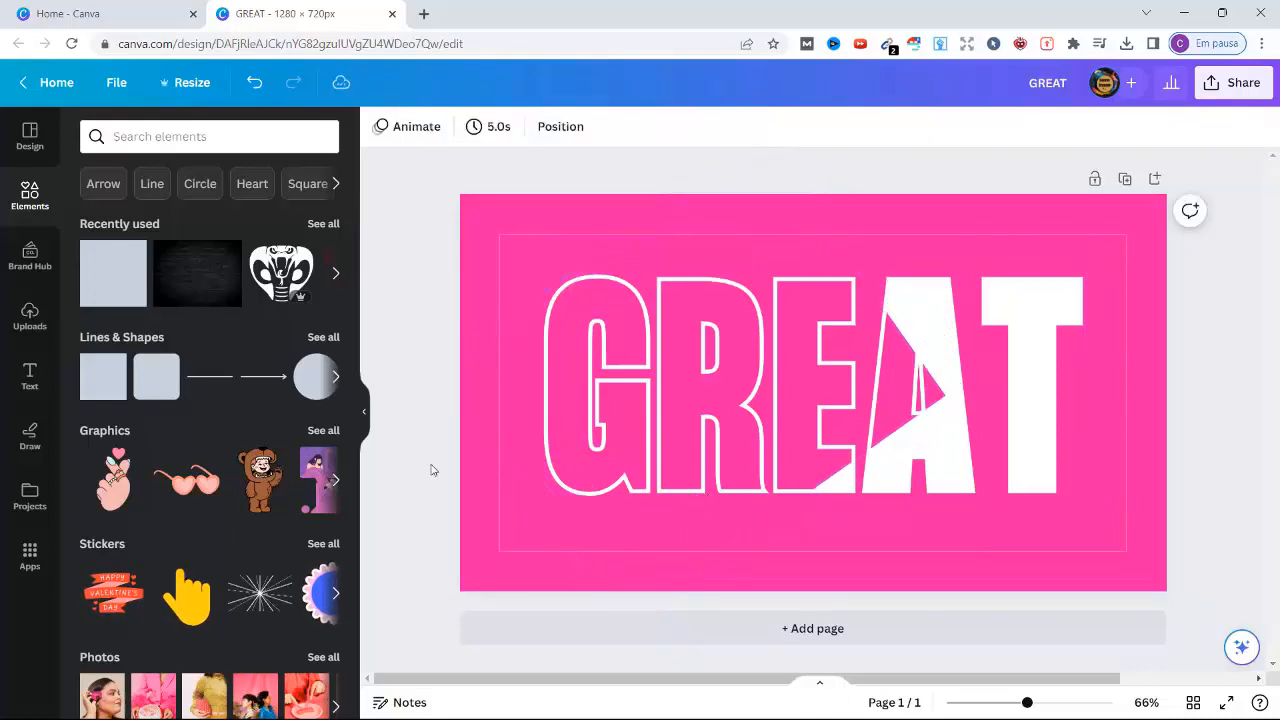
# Download the finished GREAT design.
pyautogui.click(1233, 82)
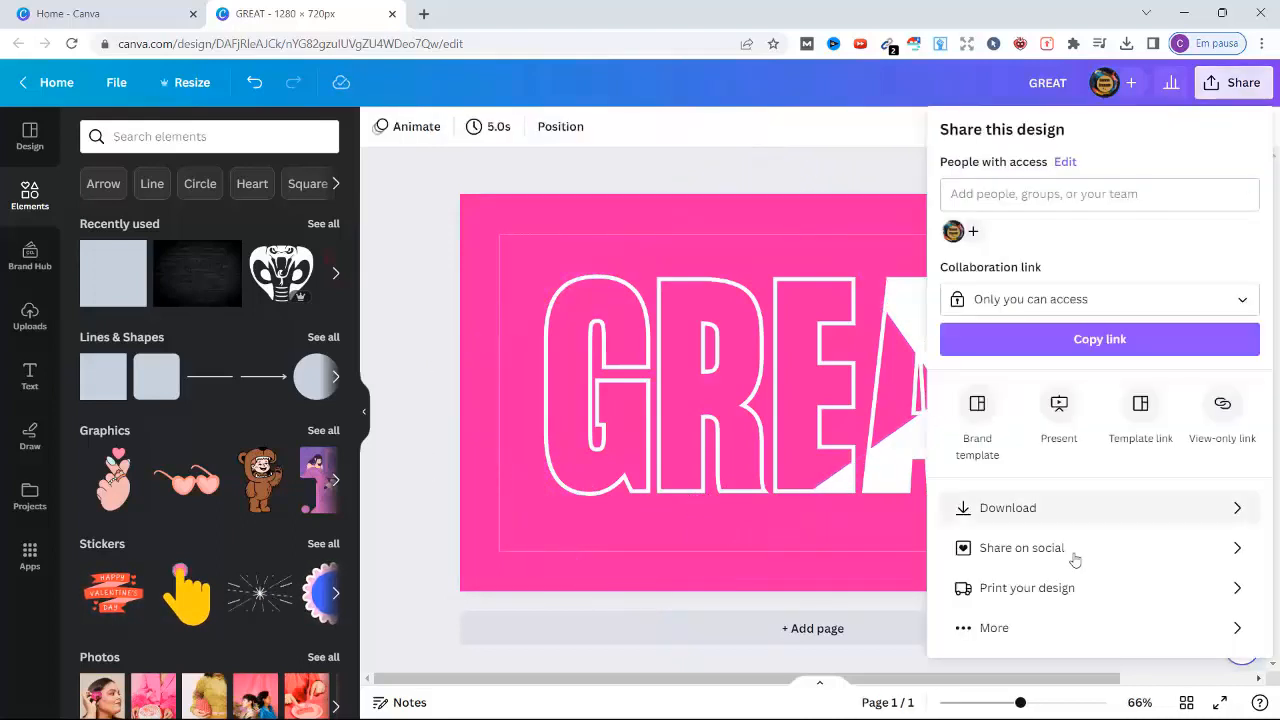
pyautogui.click(1045, 512)
pyautogui.click(1080, 414)
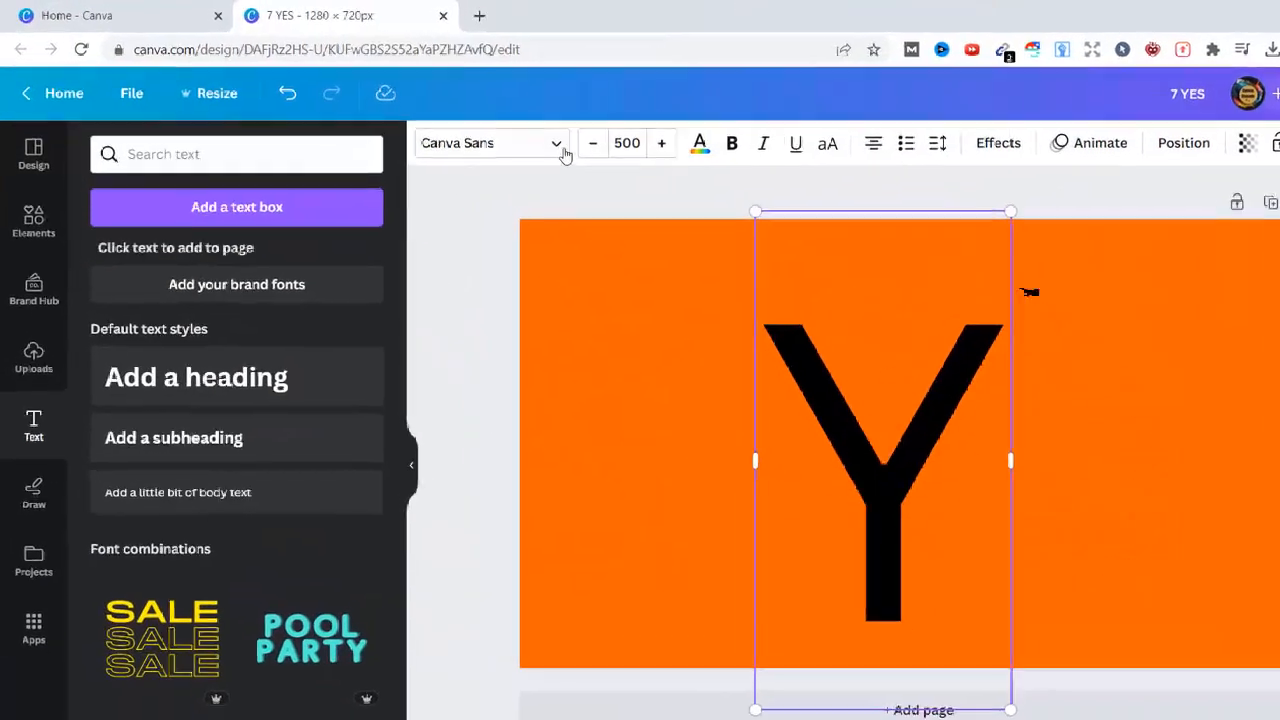
# Set the font of the letter Y to Gagalin and move the letter toward the left part of the orange page.
pyautogui.click(557, 145)
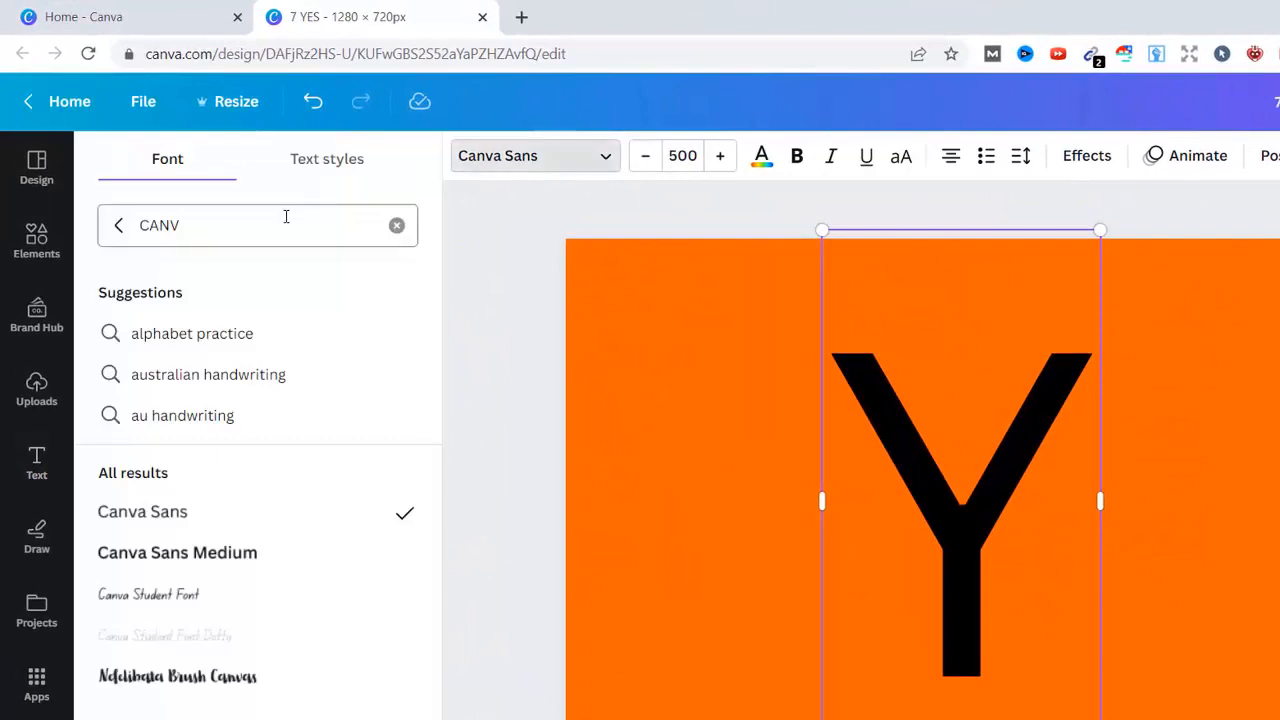
pyautogui.click(396, 227)
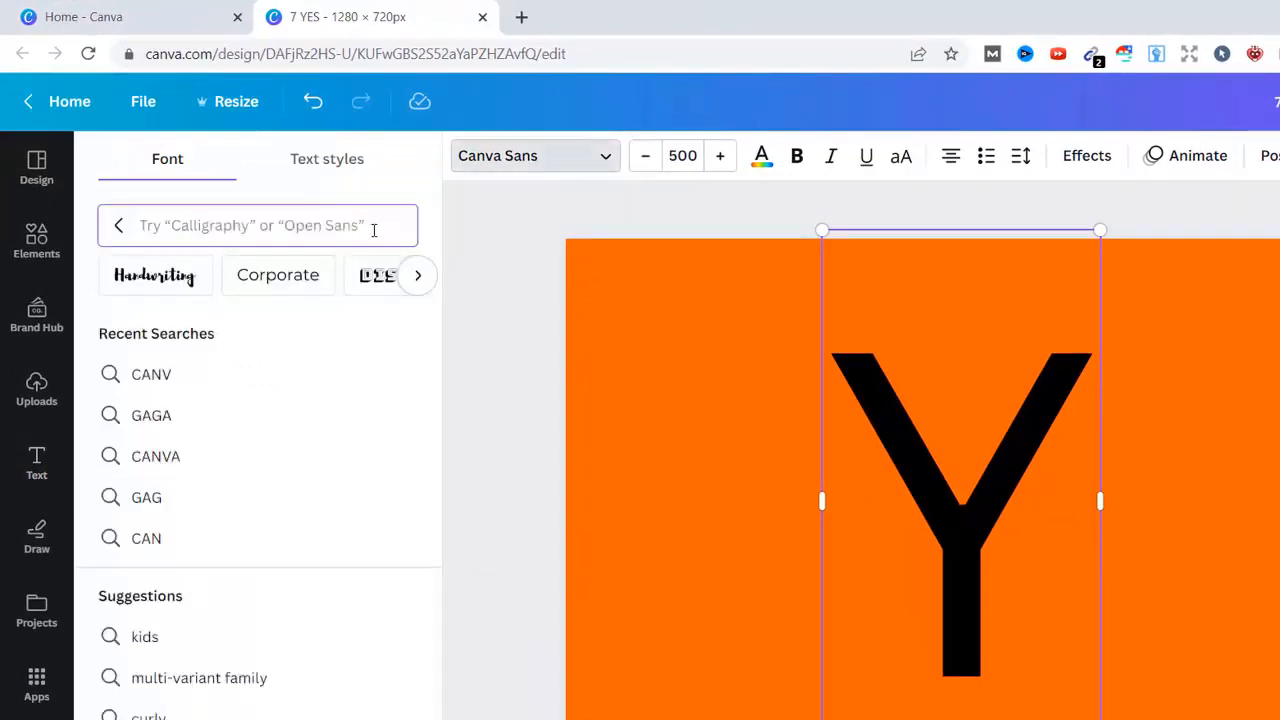
pyautogui.write('GAGA')
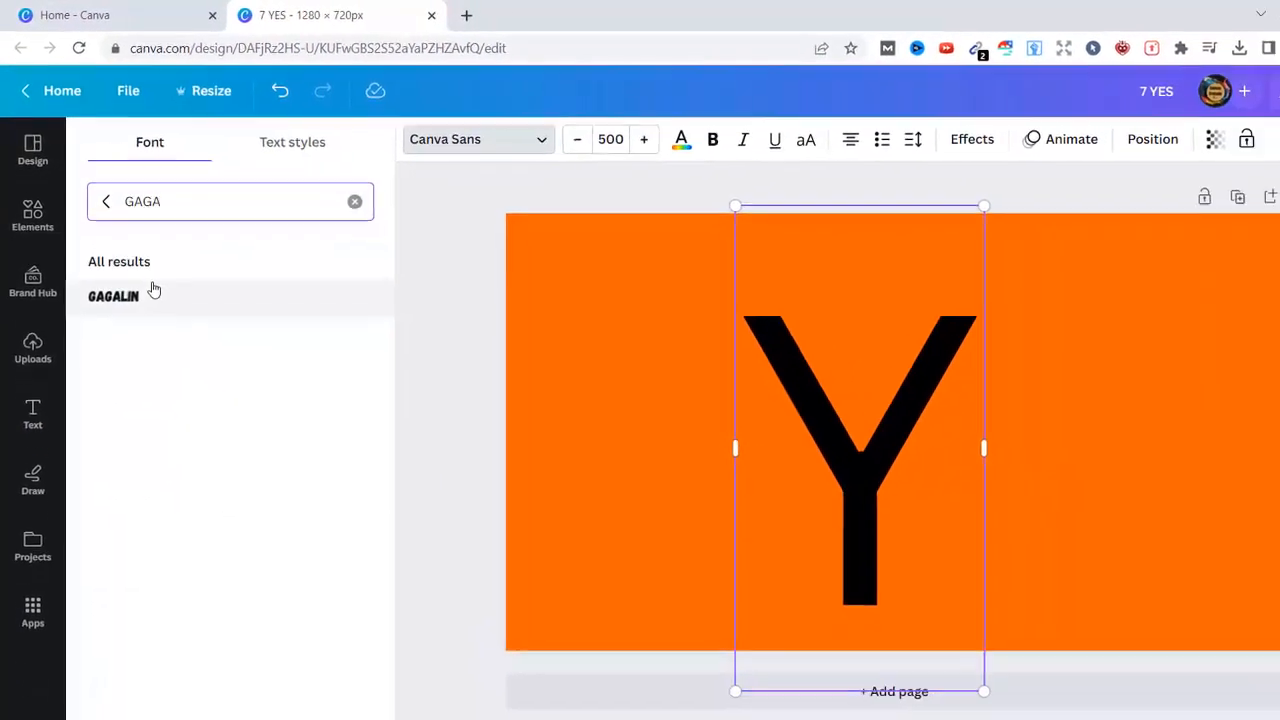
pyautogui.click(153, 290)
pyautogui.moveTo(775, 463); pyautogui.dragTo(709, 435)
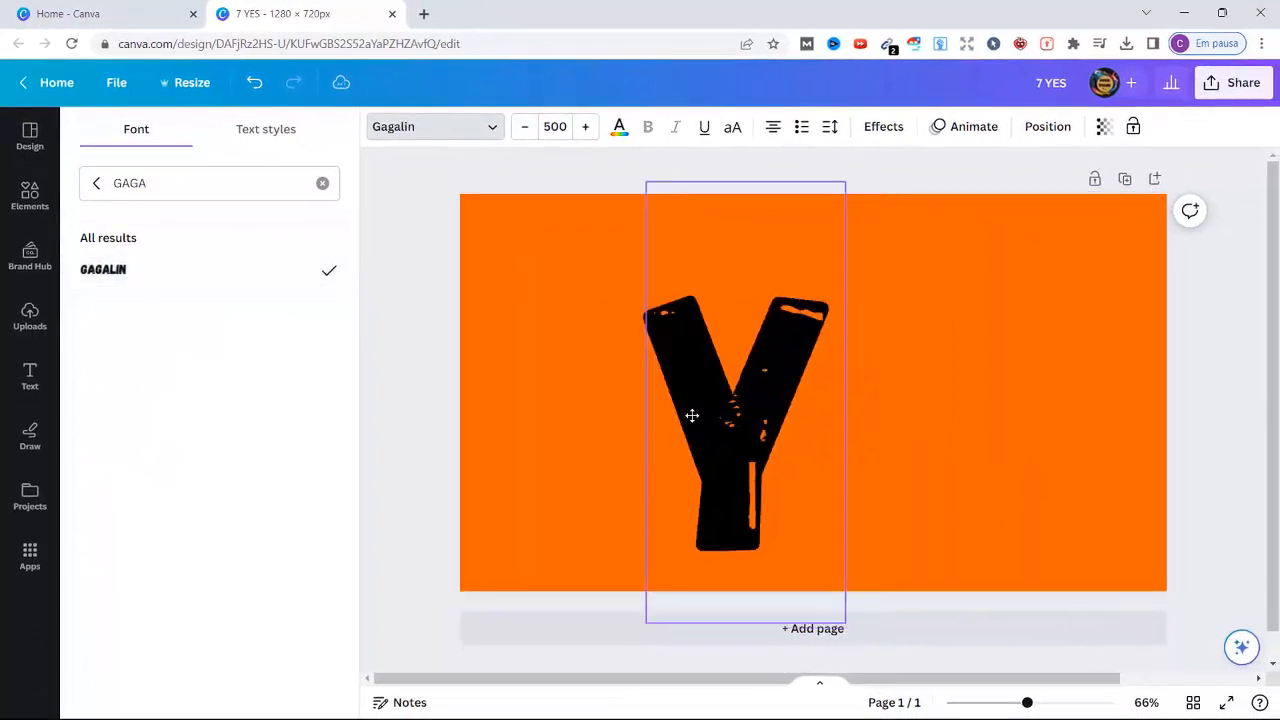
pyautogui.moveTo(645, 396); pyautogui.dragTo(650, 392)
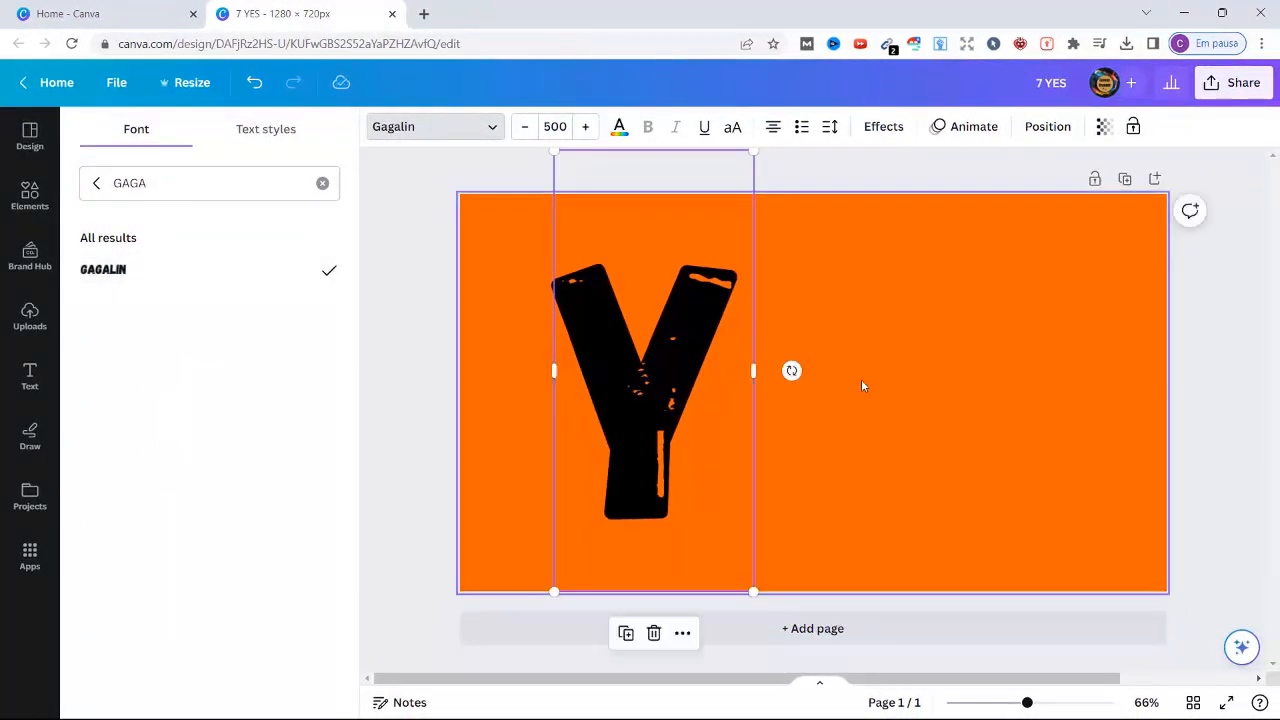
# Duplicate the Y, place the copy just to its right and change the copied letter to E.
pyautogui.click(861, 379)
pyautogui.click(674, 376)
pyautogui.moveTo(673, 455); pyautogui.dragTo(848, 462)
pyautogui.doubleClick(820, 451)
pyautogui.write('E')
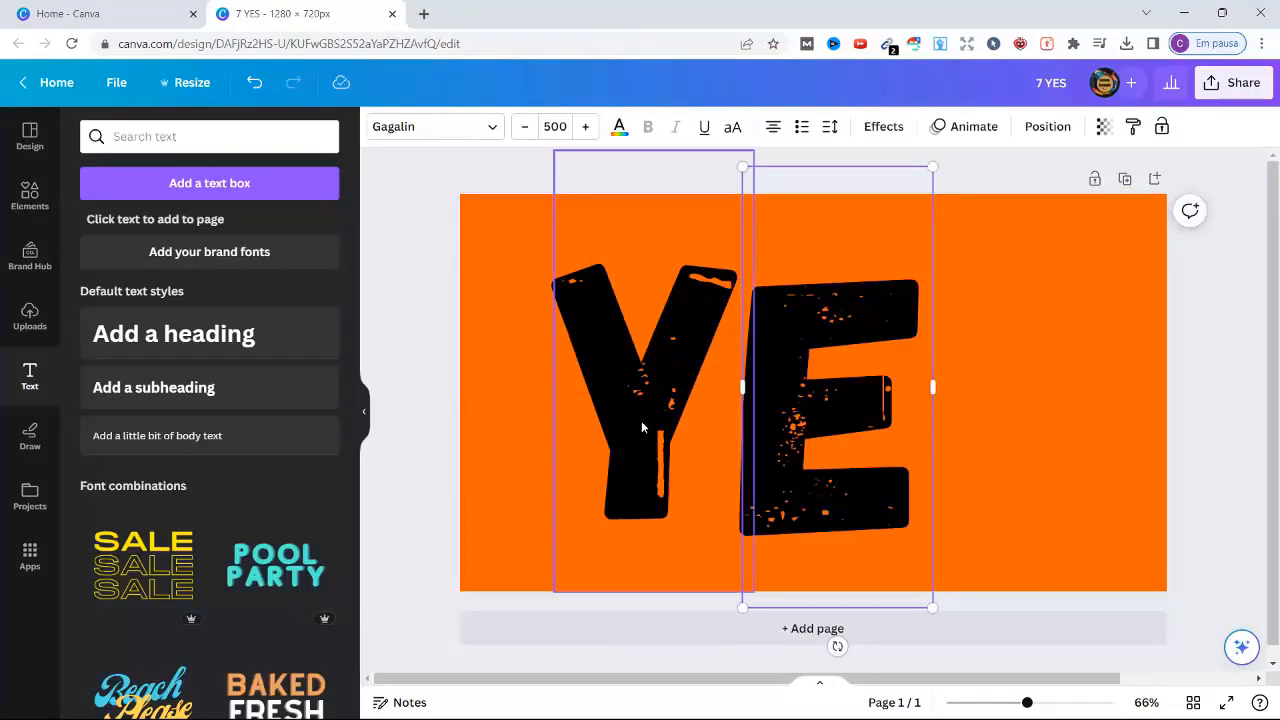
# Duplicate the Y again, place the copy to the right of the E and change it to S.
pyautogui.click(641, 420)
pyautogui.click(628, 630)
pyautogui.moveTo(668, 478); pyautogui.dragTo(1019, 486)
pyautogui.doubleClick(1019, 486)
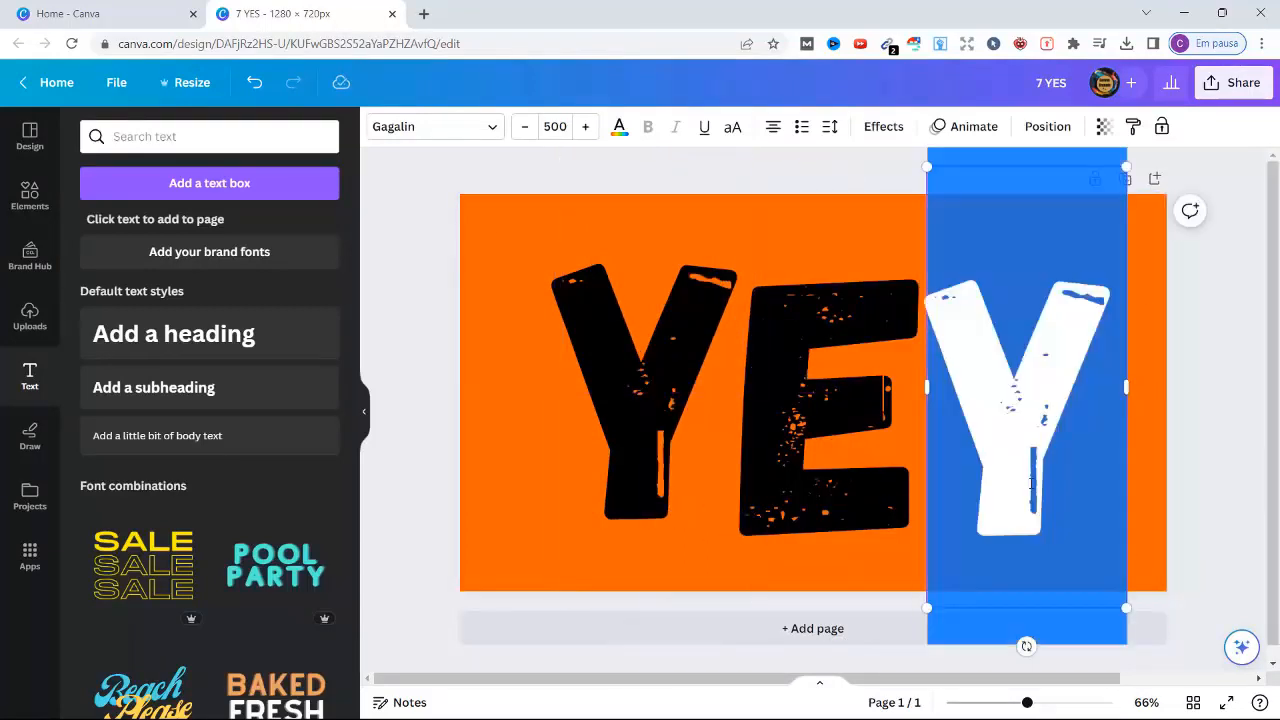
pyautogui.write('S')
pyautogui.click(1171, 471)
# Shrink the E to about font size 350 and move it left so it overlaps the Y.
pyautogui.click(930, 600)
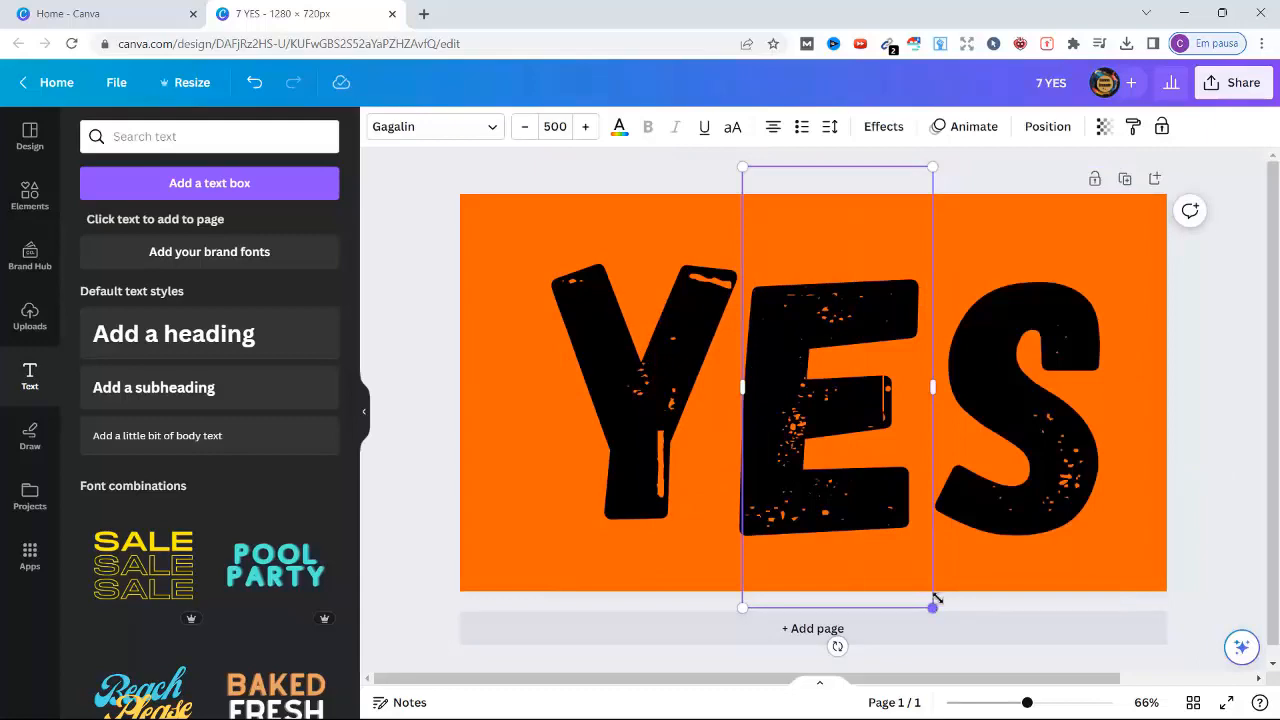
pyautogui.moveTo(935, 598); pyautogui.dragTo(874, 471)
pyautogui.moveTo(842, 397); pyautogui.dragTo(762, 481)
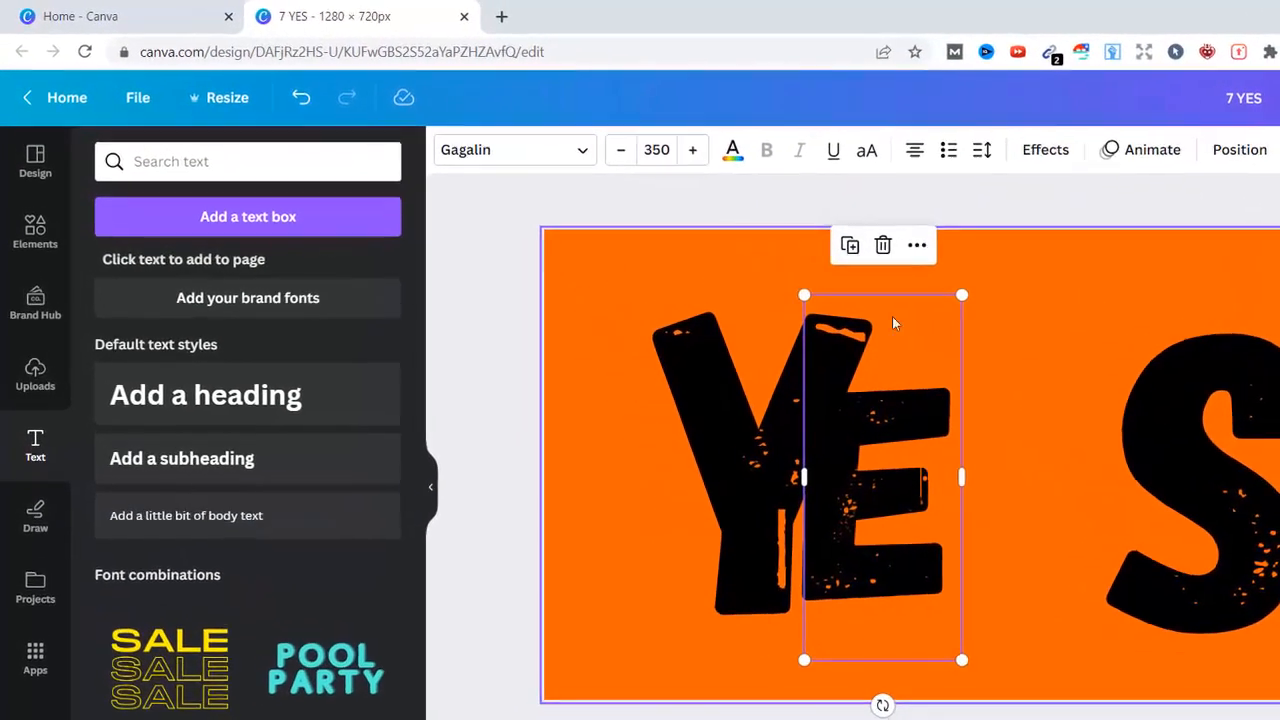
# Color the E in the background orange and its overlaid copy black, shrinking the black E to about font size 314.
pyautogui.click(737, 152)
pyautogui.click(220, 267)
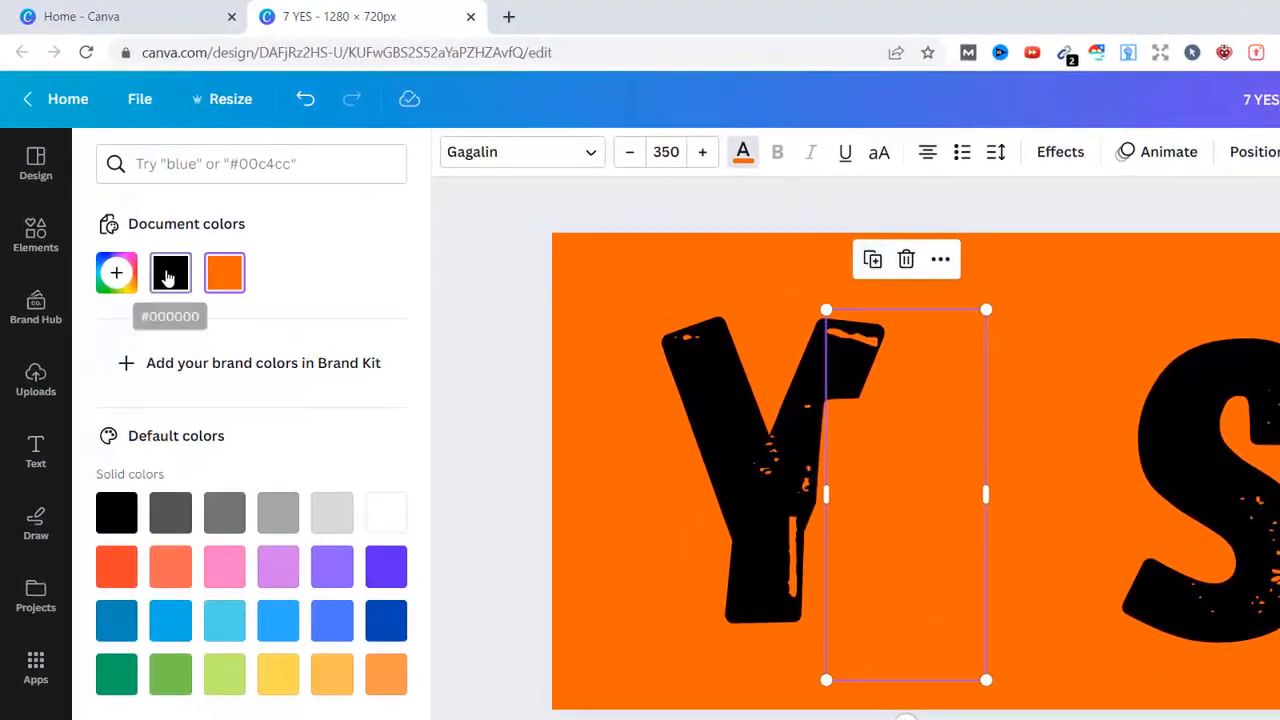
pyautogui.click(170, 272)
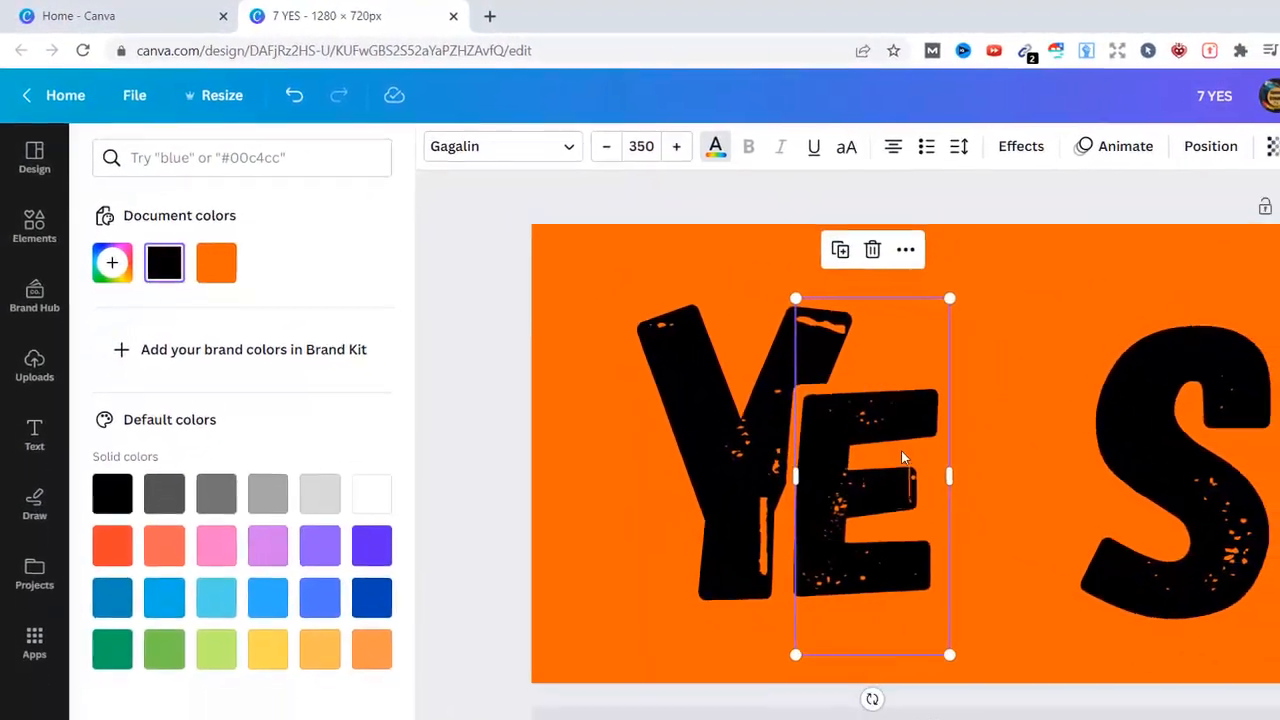
pyautogui.moveTo(986, 680); pyautogui.dragTo(972, 662)
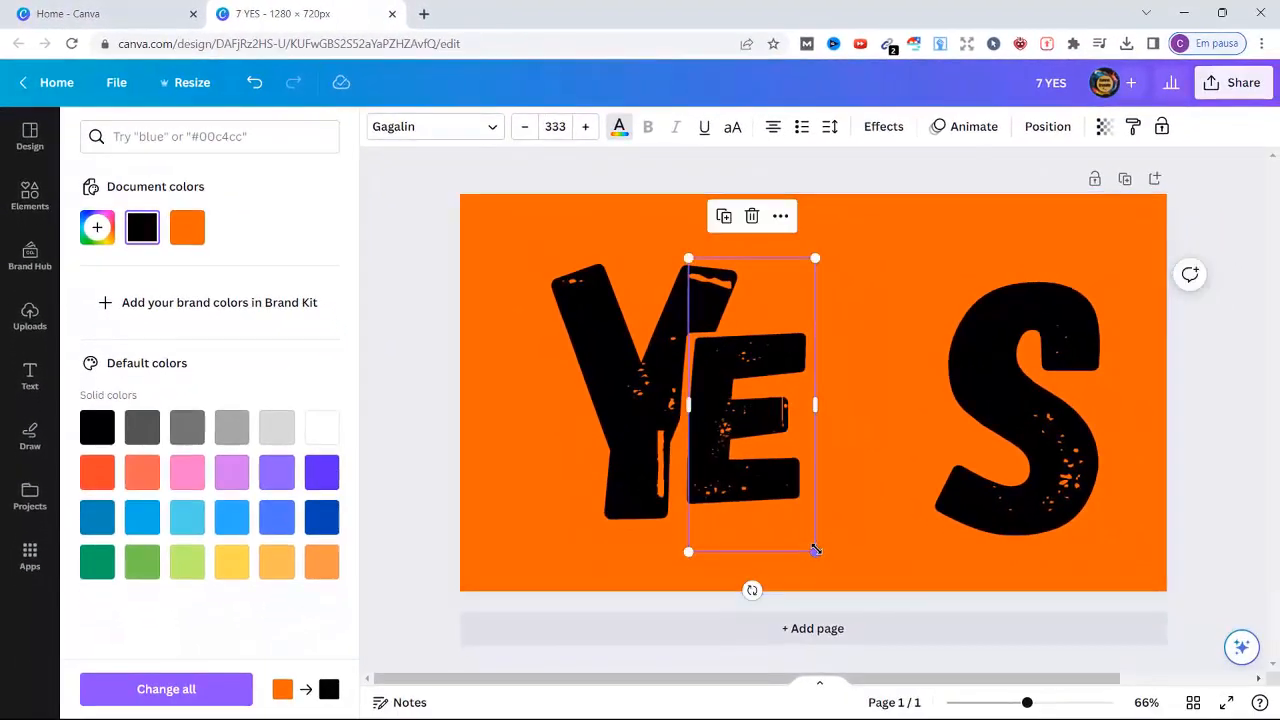
pyautogui.moveTo(815, 551); pyautogui.dragTo(810, 528)
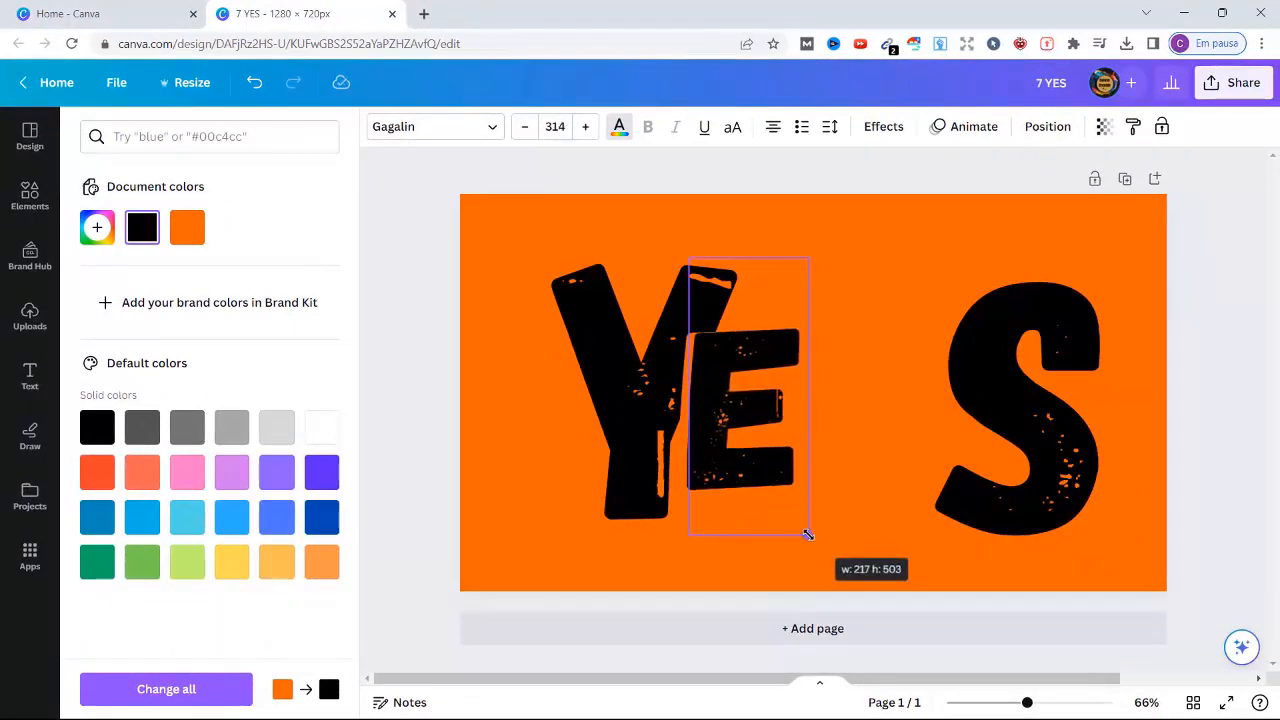
# Move the S left so it overlaps the E and send it to the back of the letter stack.
pyautogui.moveTo(1060, 509); pyautogui.dragTo(880, 491)
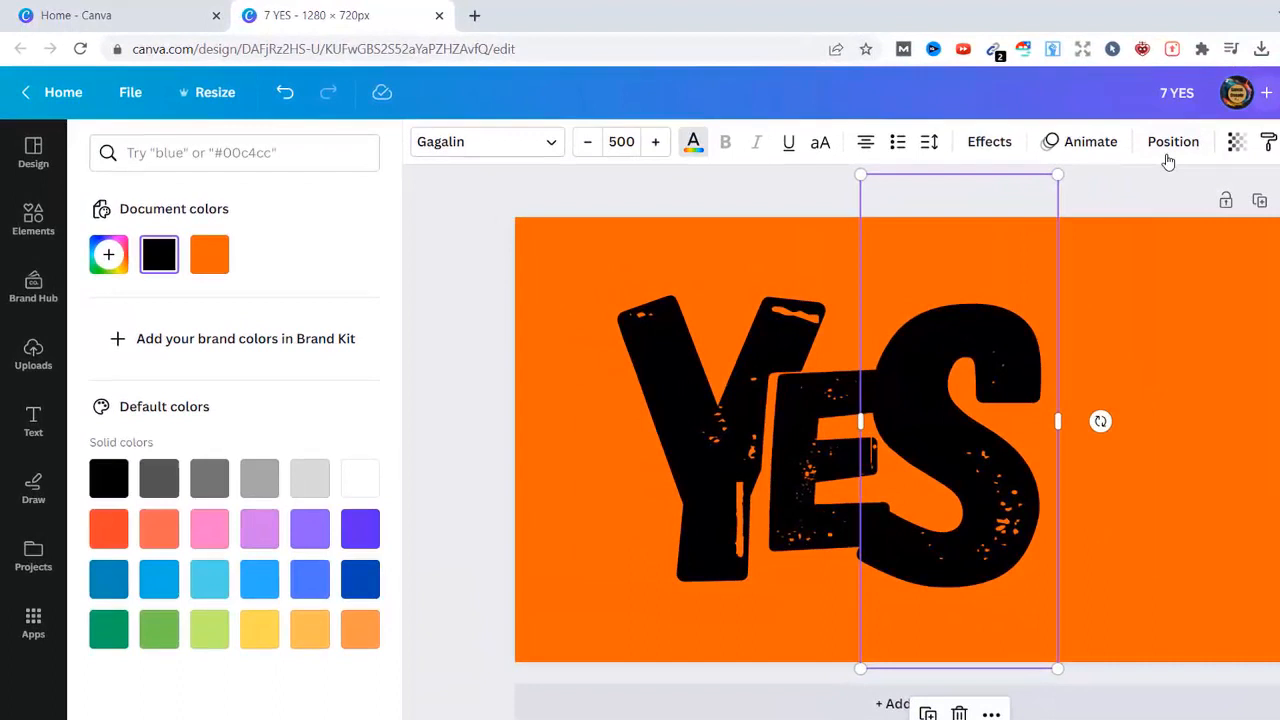
pyautogui.click(1170, 143)
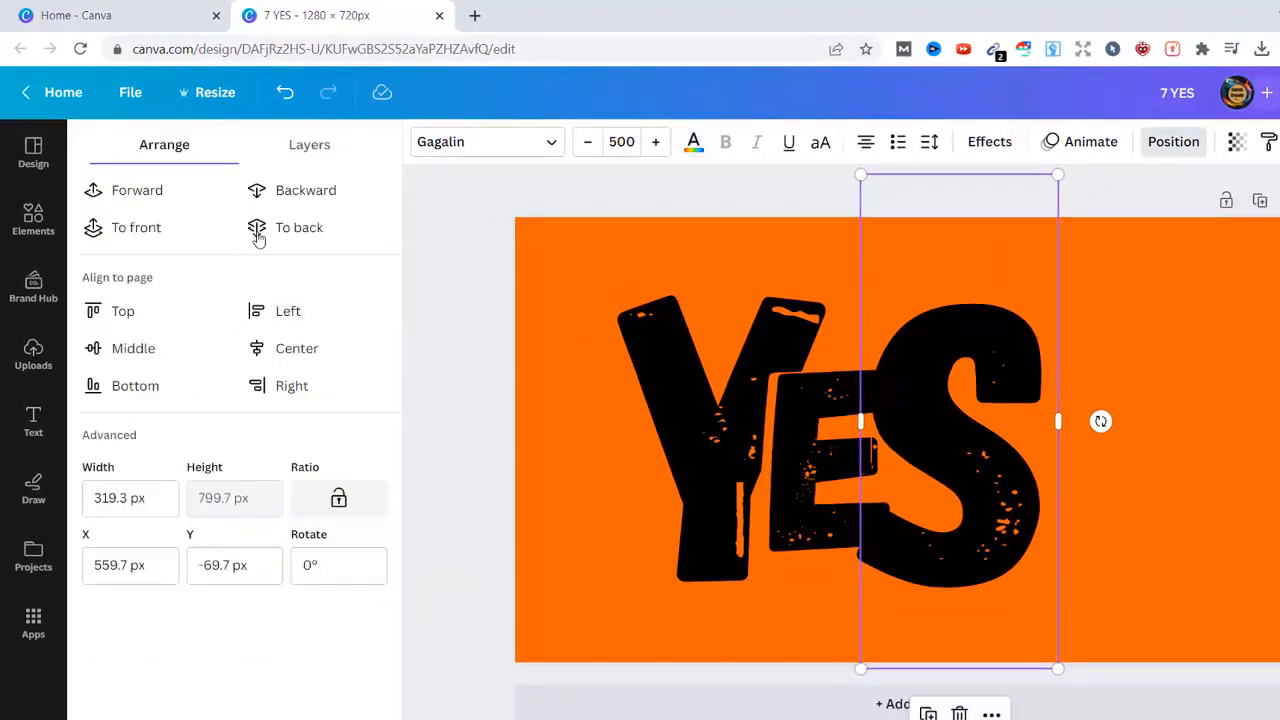
pyautogui.click(299, 232)
pyautogui.click(1092, 534)
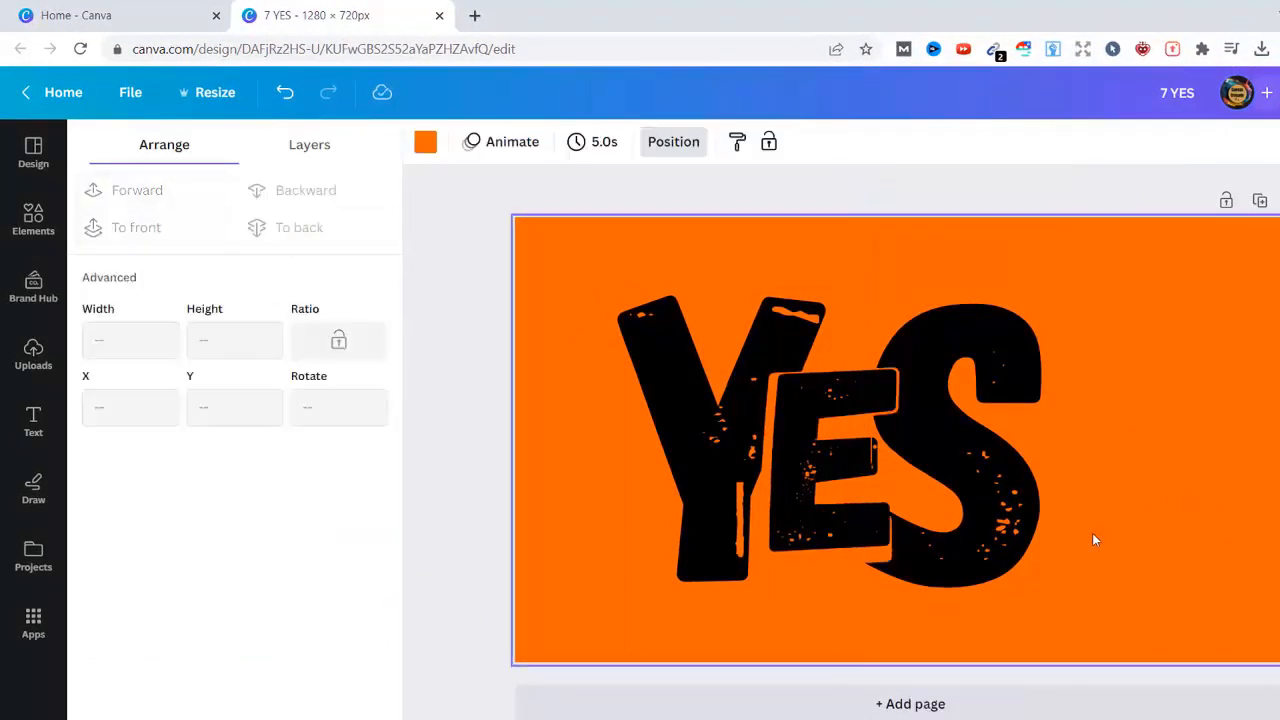
# Nudge the S upward and fine-tune the black E over its orange copy for an even outline.
pyautogui.moveTo(1005, 538); pyautogui.dragTo(996, 517)
pyautogui.moveTo(806, 532); pyautogui.dragTo(802, 532)
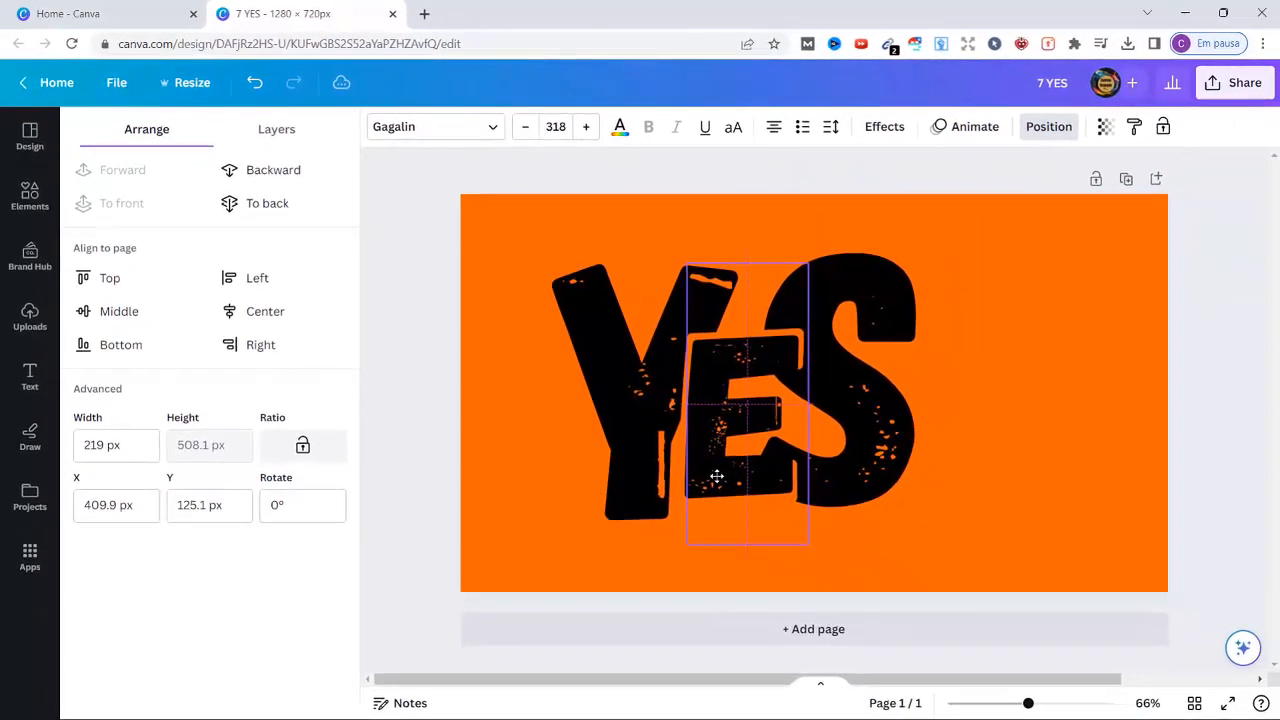
pyautogui.moveTo(717, 476); pyautogui.dragTo(717, 476)
pyautogui.click(1085, 438)
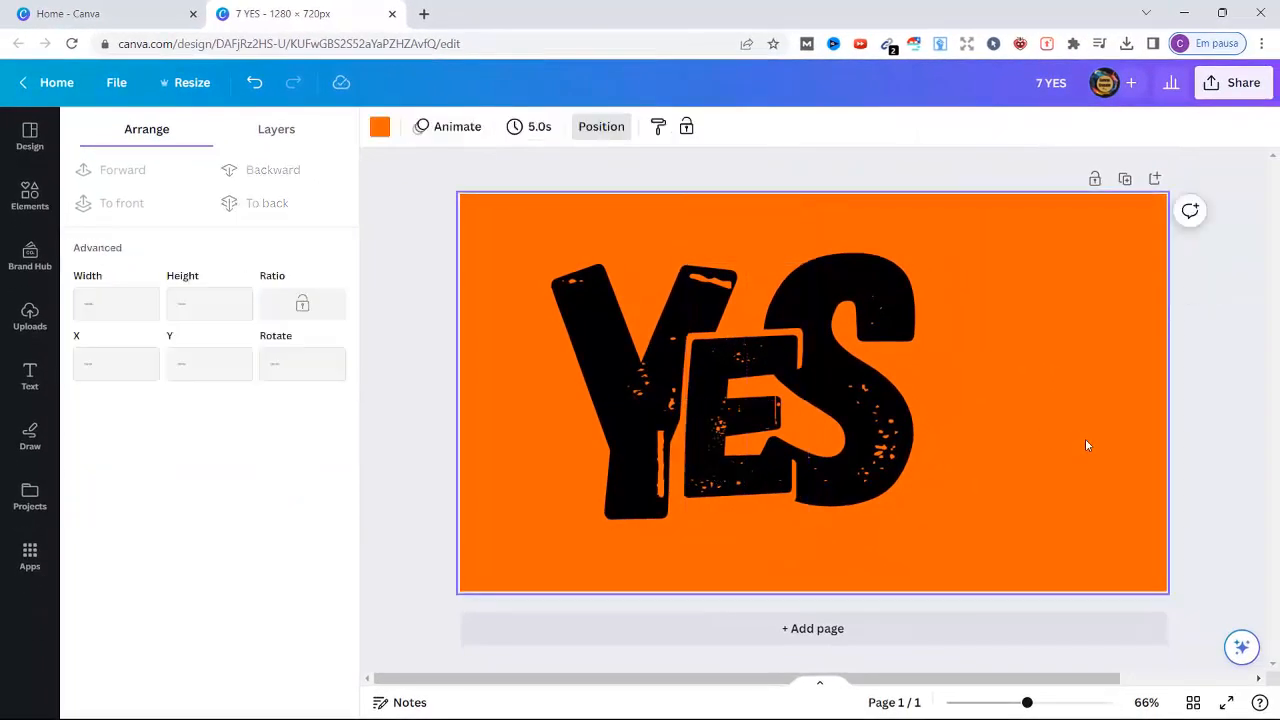
# Select all the YES letters together and shift them right to center the word on the page.
pyautogui.moveTo(452, 189); pyautogui.dragTo(942, 408)
pyautogui.moveTo(870, 408); pyautogui.dragTo(915, 408)
pyautogui.click(1119, 398)
# Download the finished YES design.
pyautogui.click(1234, 82)
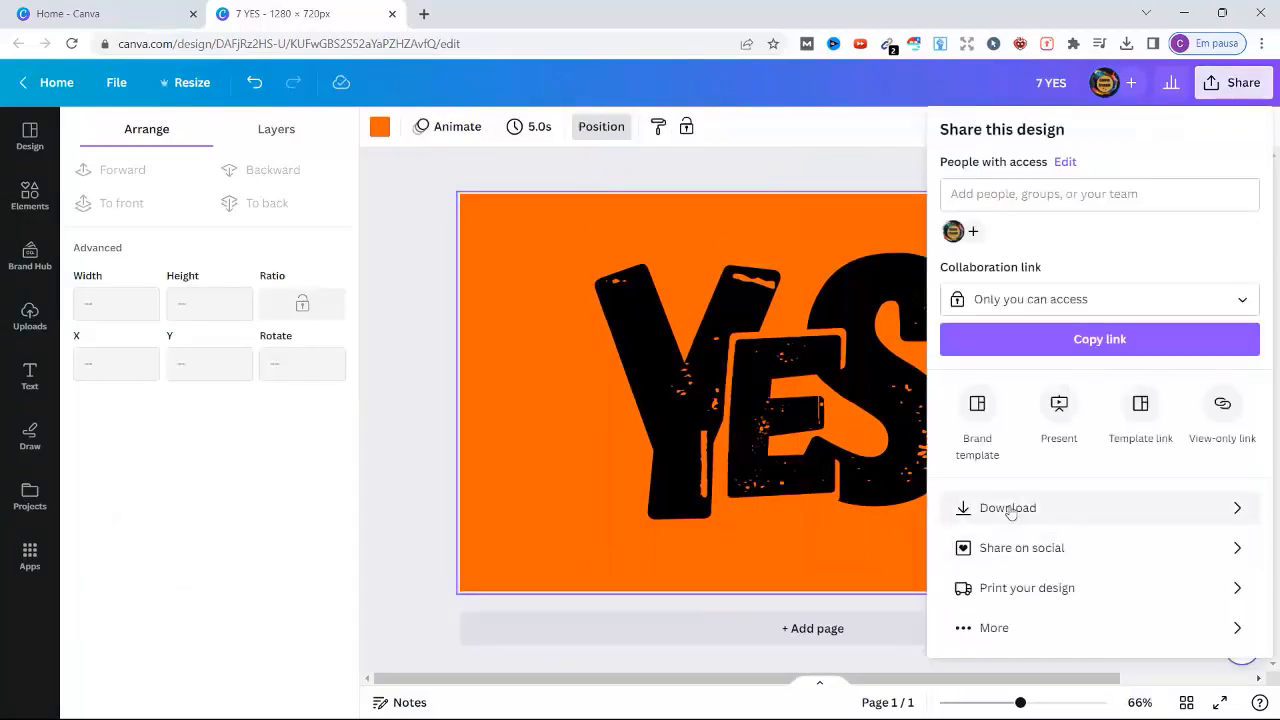
pyautogui.click(1010, 508)
pyautogui.click(1072, 414)
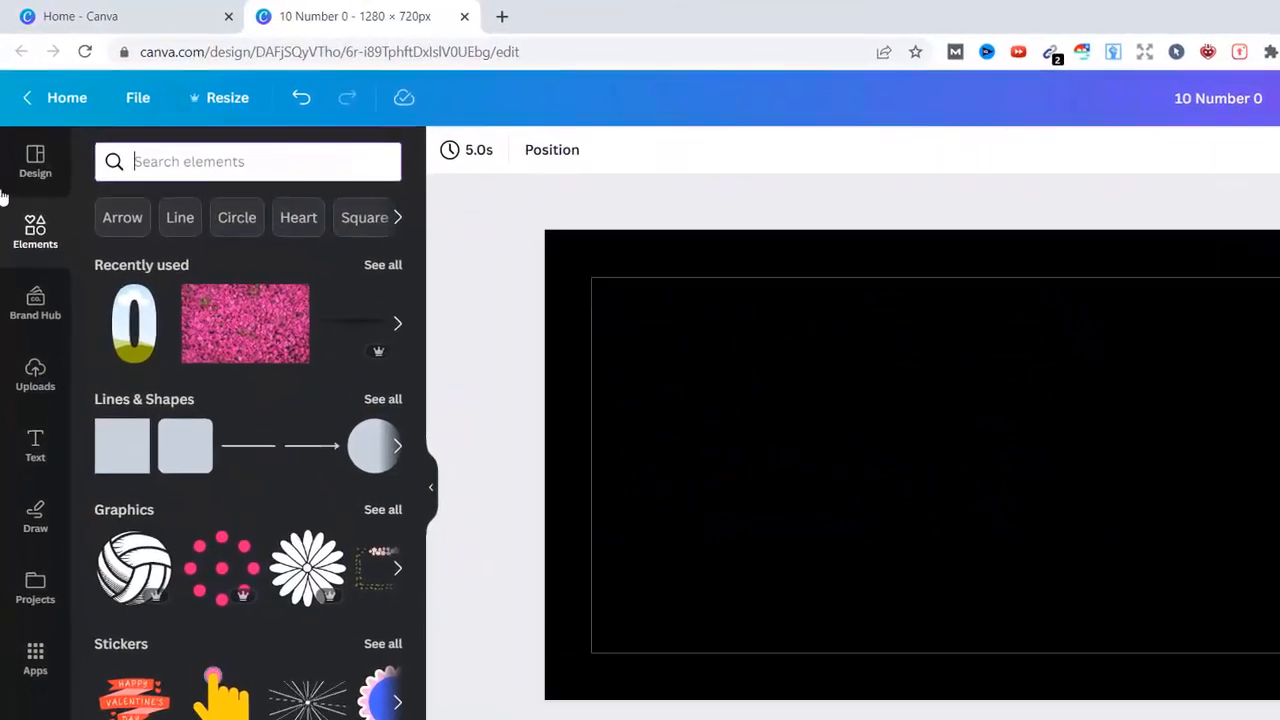
# Search the elements for "0" and add a zero-shaped frame to the black page.
pyautogui.click(183, 165)
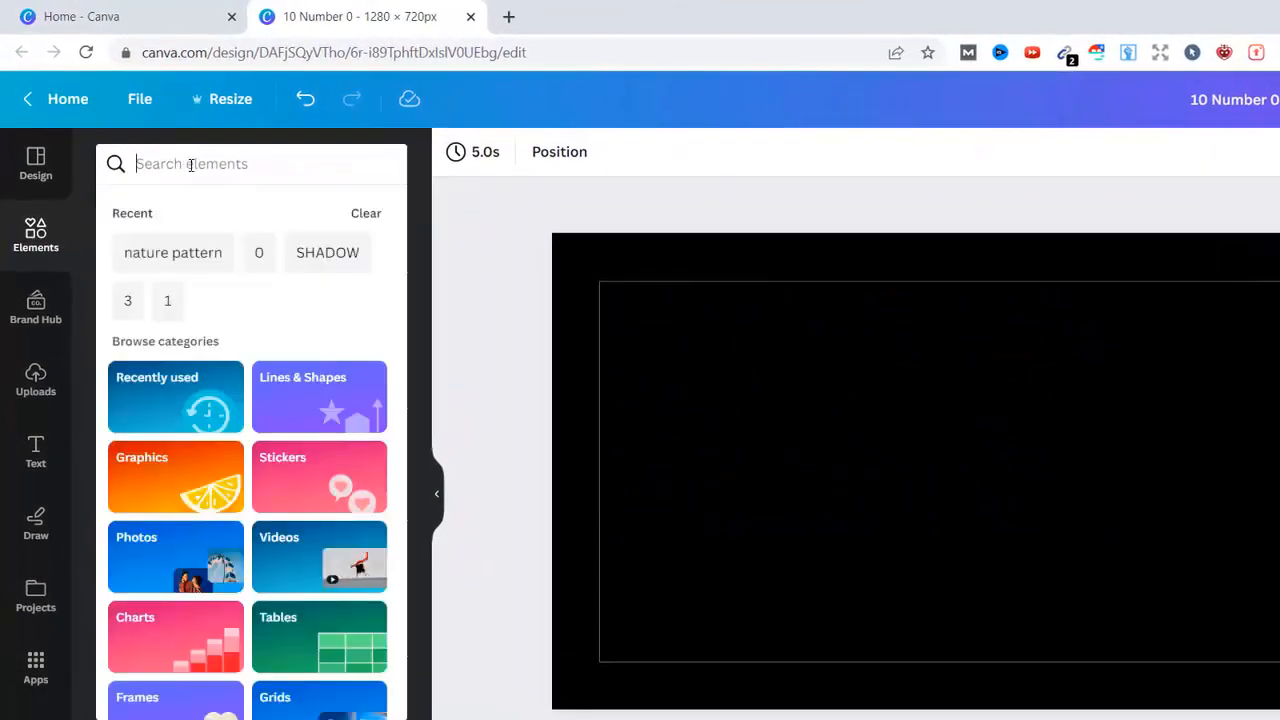
pyautogui.write('0')
pyautogui.click(160, 348)
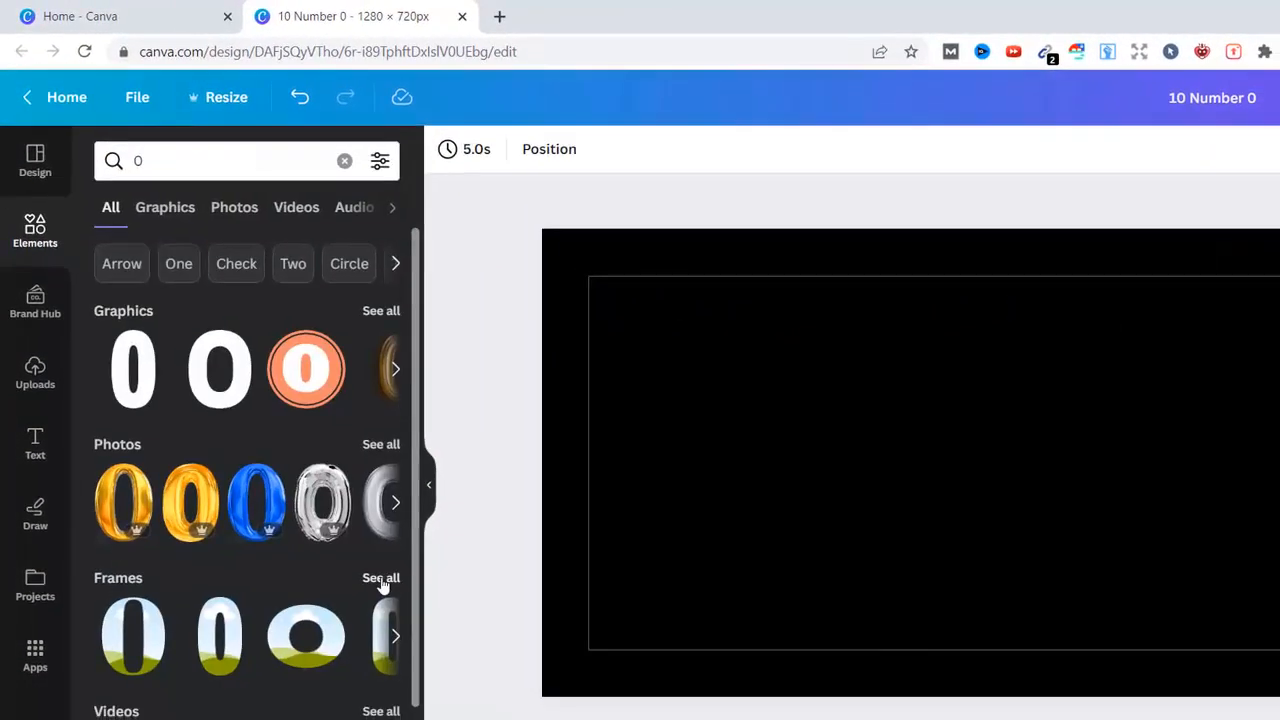
pyautogui.click(381, 578)
pyautogui.click(247, 278)
# Enlarge the zero frame to the full height between the page margins and center it on the page.
pyautogui.moveTo(900, 341); pyautogui.dragTo(841, 288)
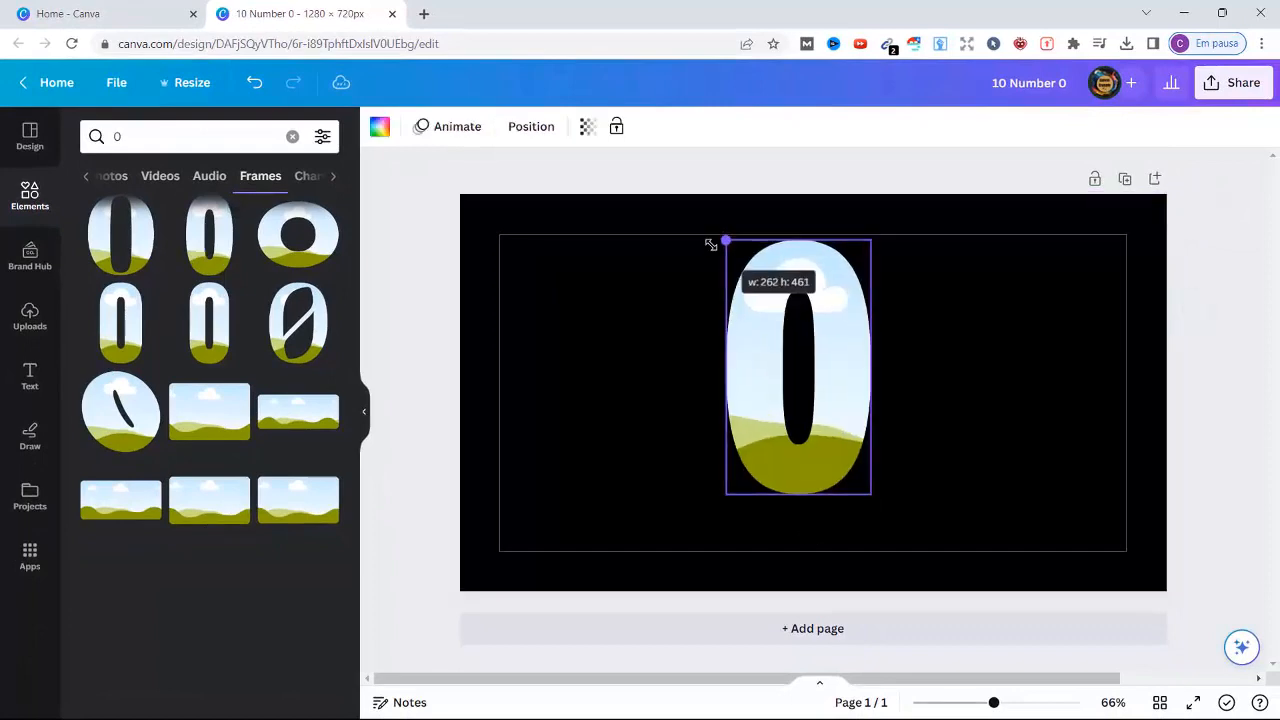
pyautogui.moveTo(710, 244); pyautogui.dragTo(706, 237)
pyautogui.moveTo(869, 494); pyautogui.dragTo(903, 550)
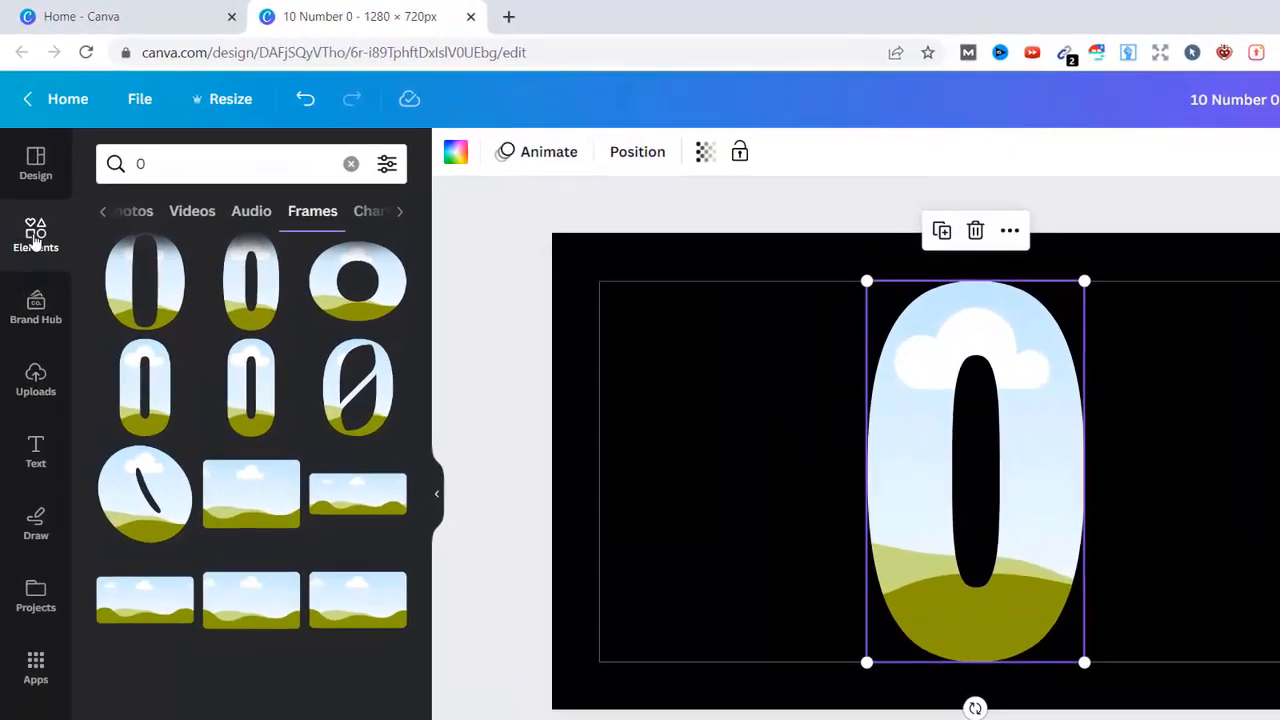
# Search the photos for "nature pattern" and fill the zero frame with the pink flowers photo.
pyautogui.click(29, 197)
pyautogui.click(162, 135)
pyautogui.click(226, 260)
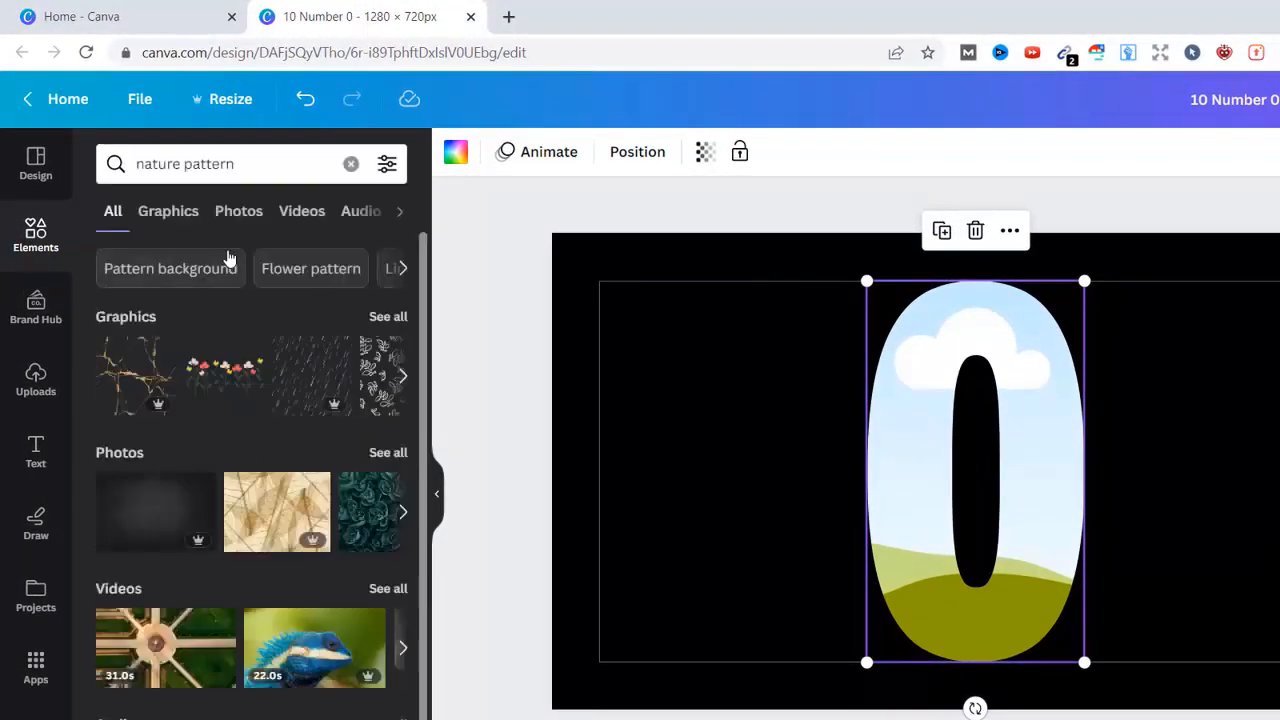
pyautogui.click(396, 456)
pyautogui.scroll(-10, 325, 460)
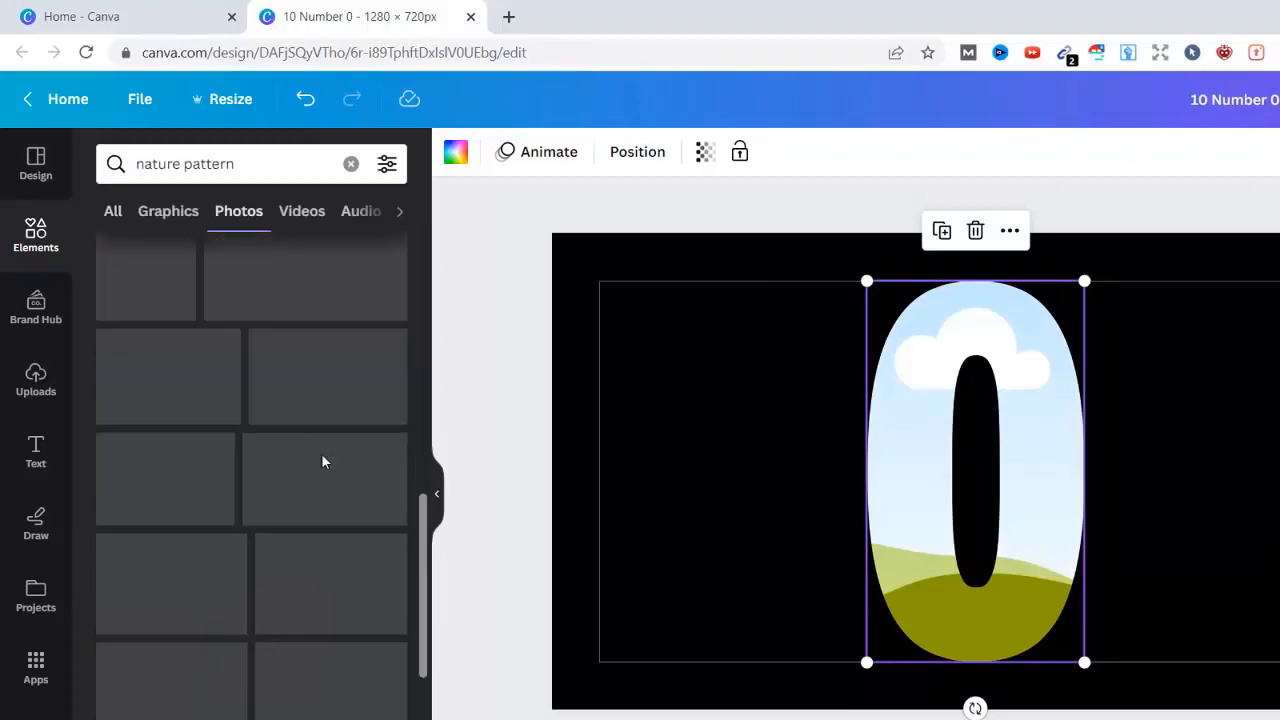
pyautogui.scroll(-12, 328, 465)
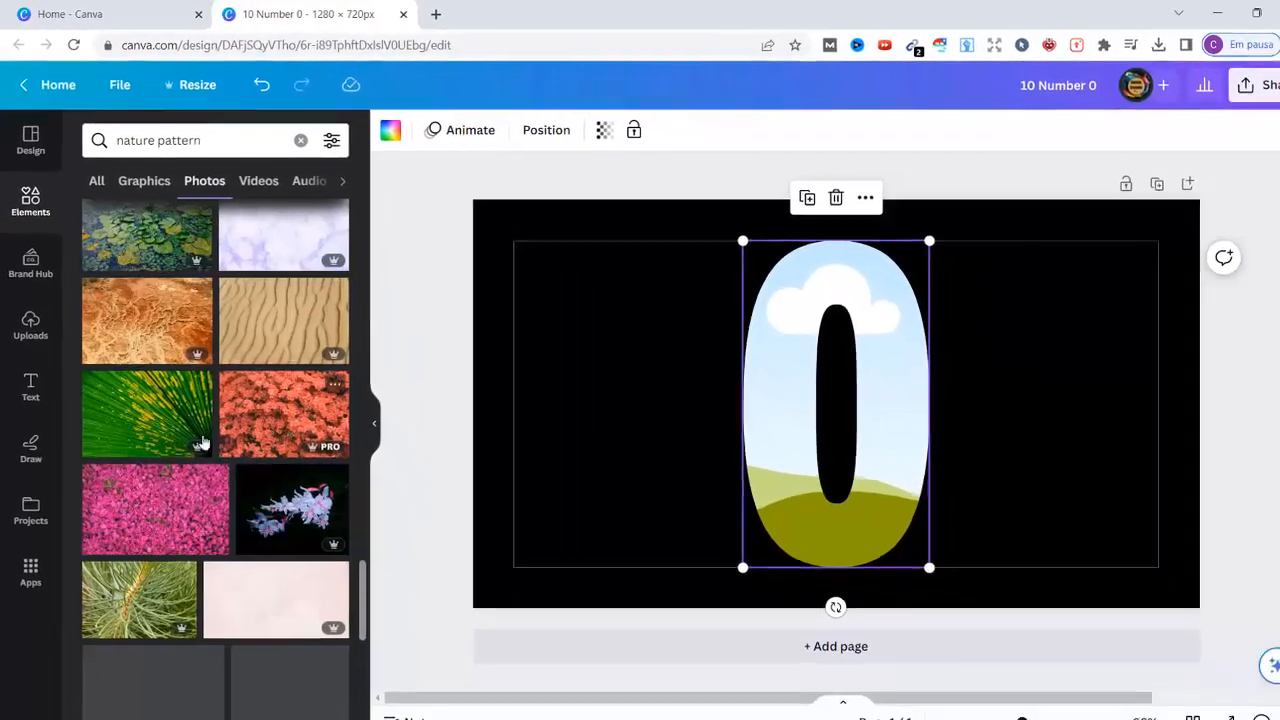
pyautogui.moveTo(195, 480); pyautogui.dragTo(806, 378)
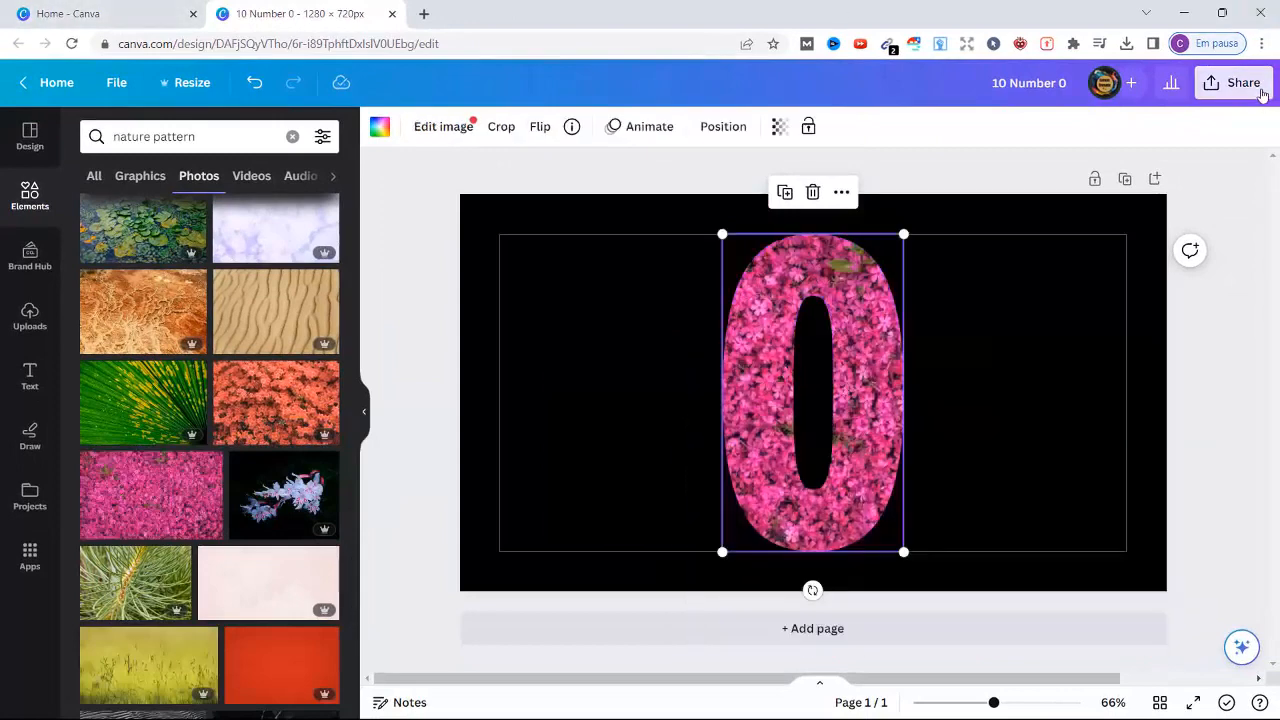
# Download the flower-filled zero design as a PNG.
pyautogui.click(1262, 91)
pyautogui.click(1066, 509)
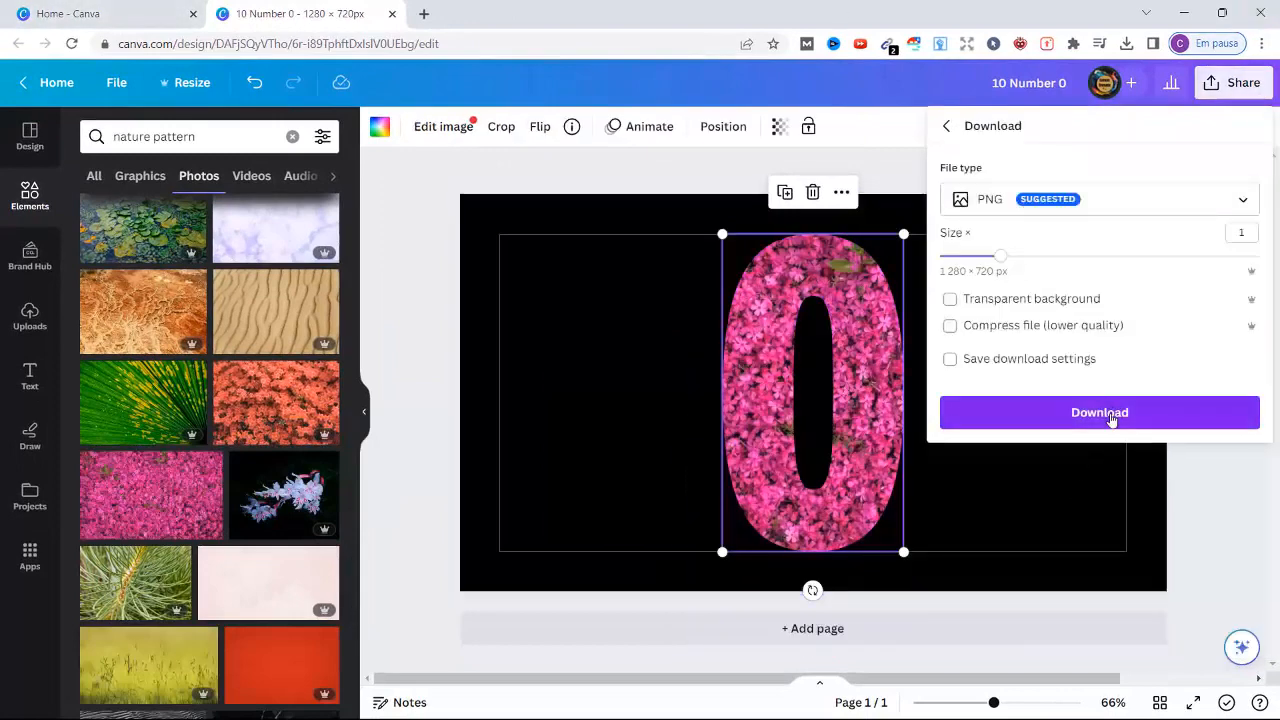
pyautogui.click(1112, 413)
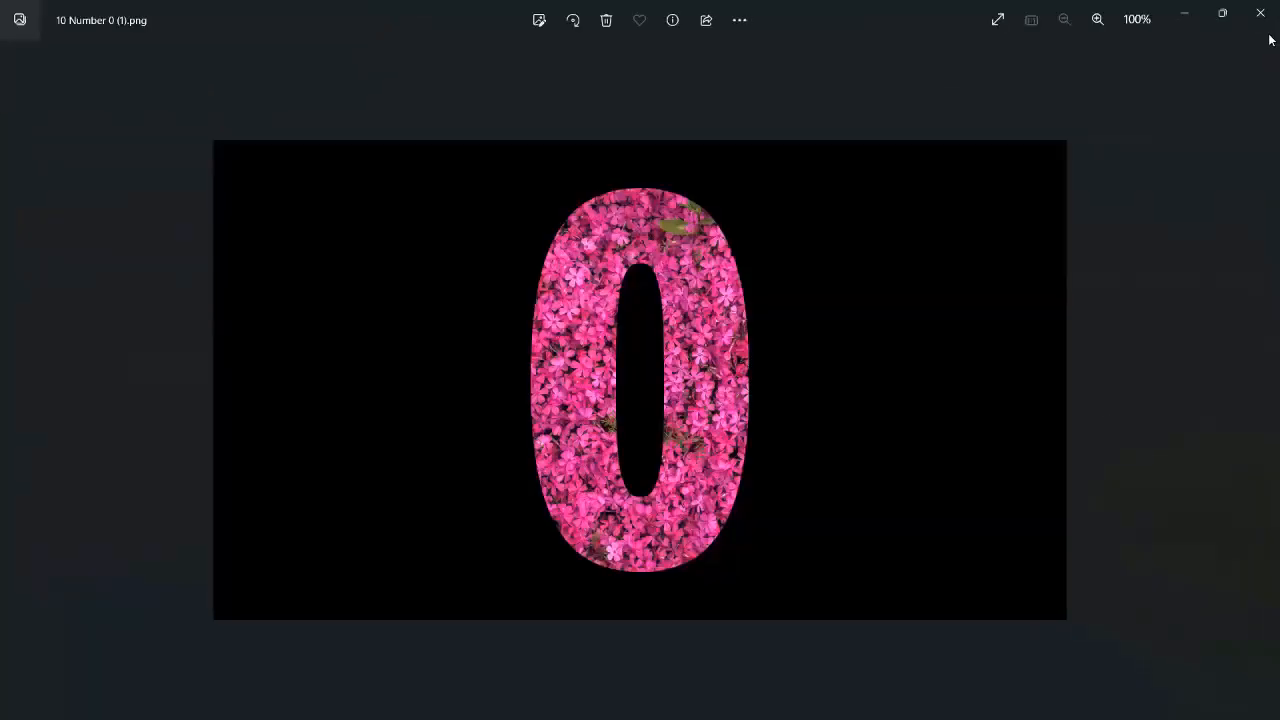
# Add a blank black page after the flower-filled zero and delete the original zero page.
pyautogui.click(1261, 12)
pyautogui.click(805, 629)
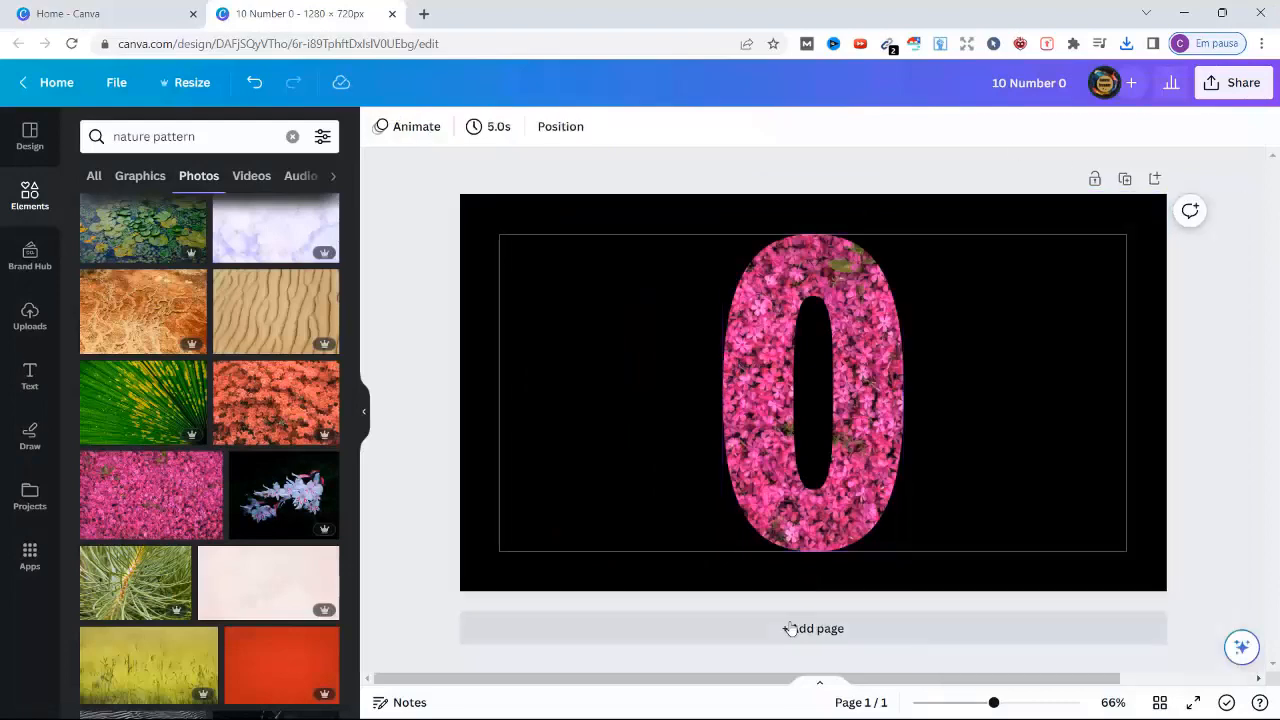
pyautogui.scroll(5, 979, 400)
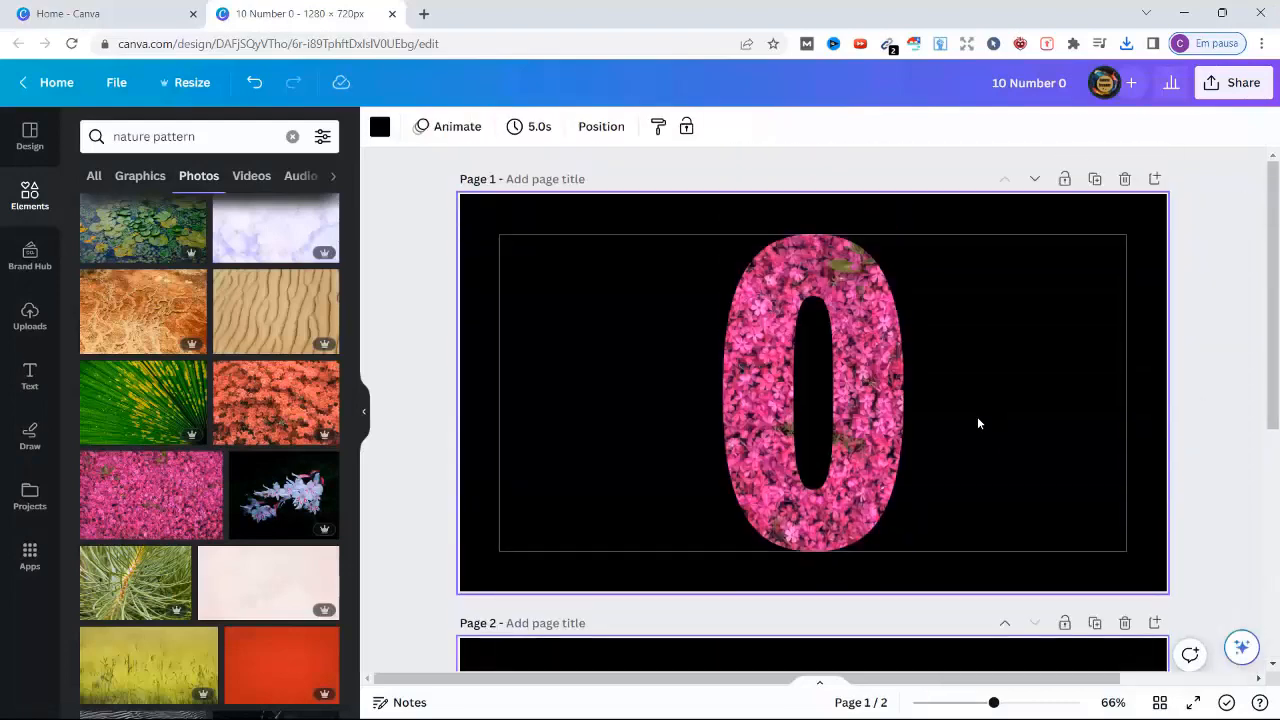
pyautogui.click(1125, 179)
# Upload the downloaded 10 Number 0 (1).png, place it on the black page and enlarge it to cover the whole page.
pyautogui.click(30, 316)
pyautogui.click(1126, 43)
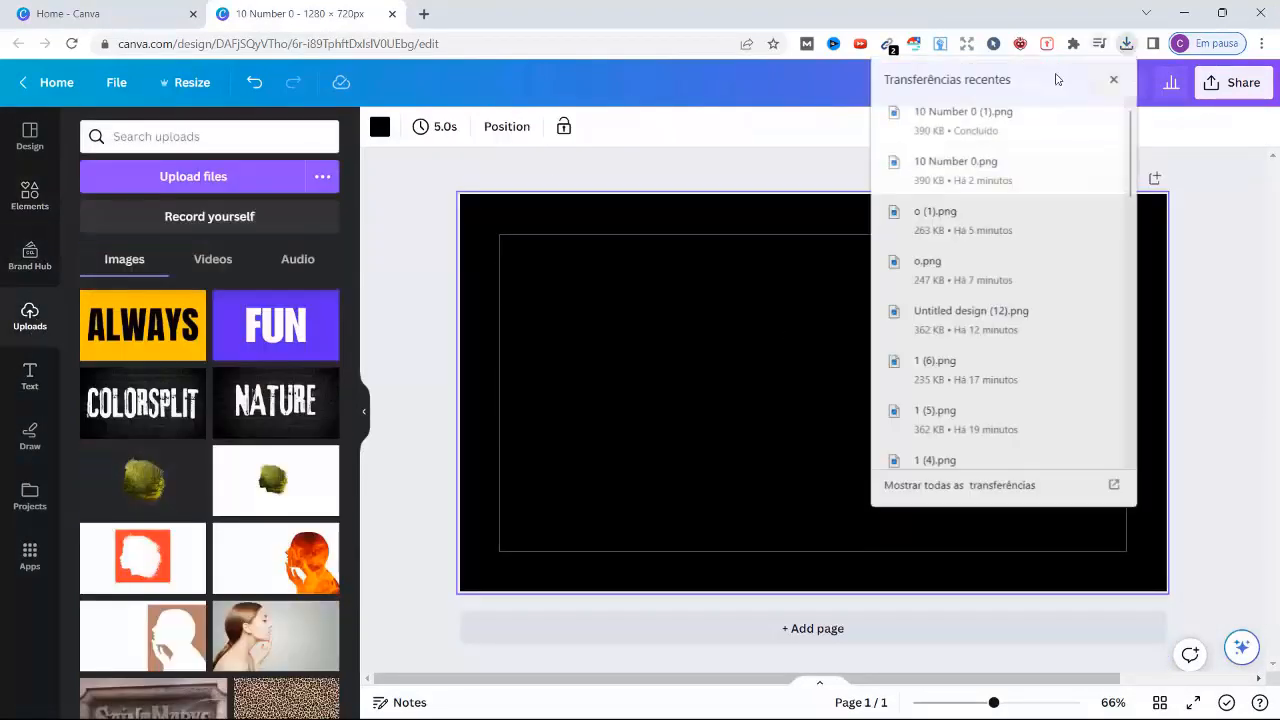
pyautogui.moveTo(940, 122); pyautogui.dragTo(185, 343)
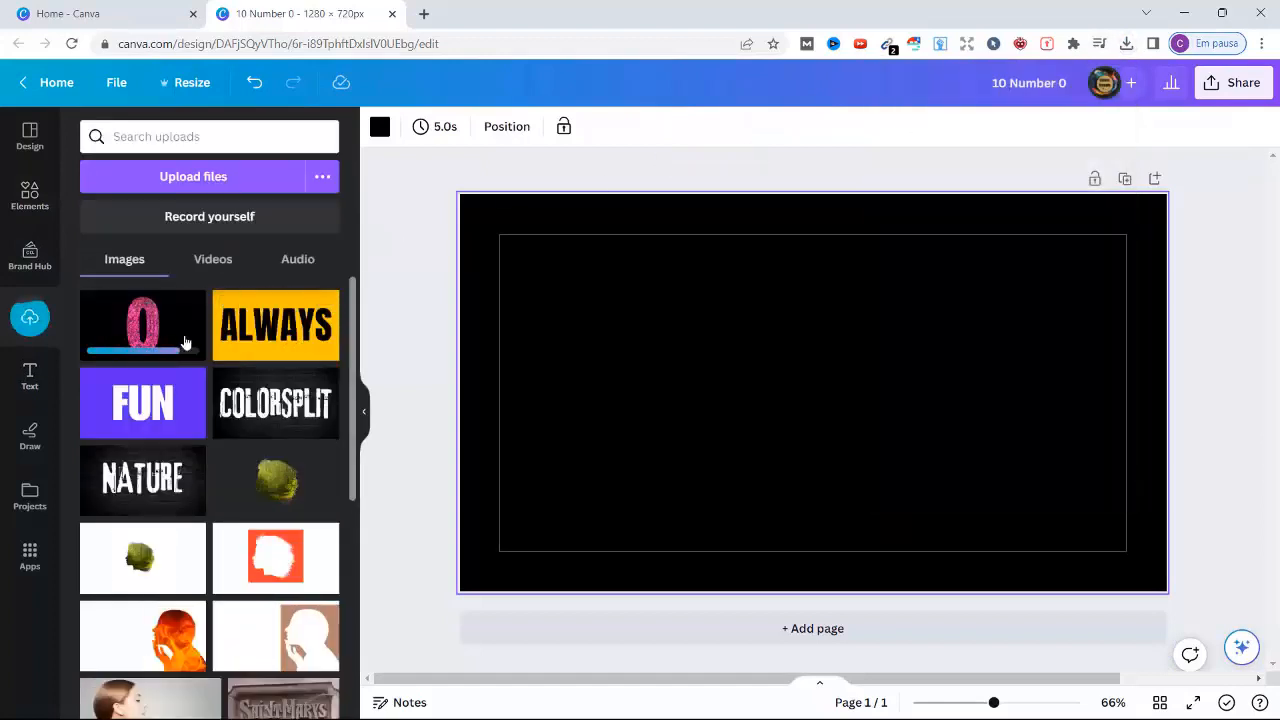
pyautogui.click(185, 343)
pyautogui.moveTo(657, 371); pyautogui.dragTo(546, 314)
pyautogui.moveTo(938, 458); pyautogui.dragTo(1160, 597)
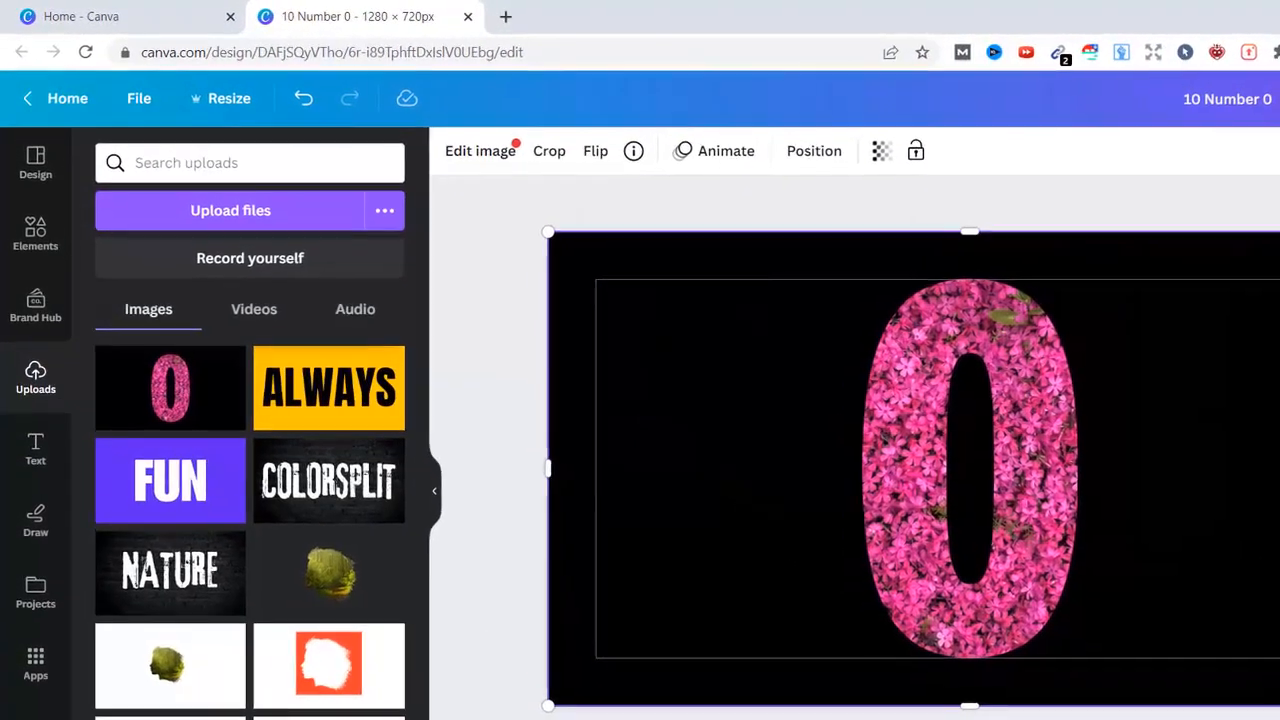
# Adjust the flower zero image by setting its blur to 5.
pyautogui.click(502, 155)
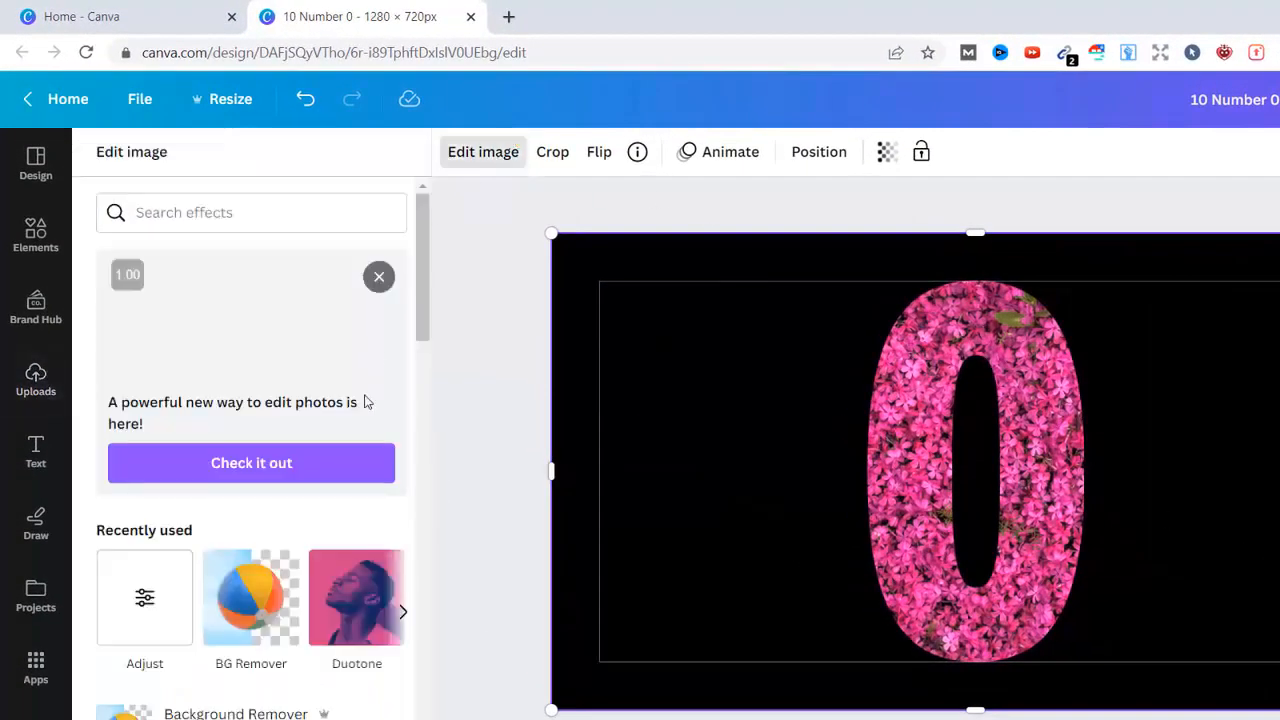
pyautogui.click(150, 598)
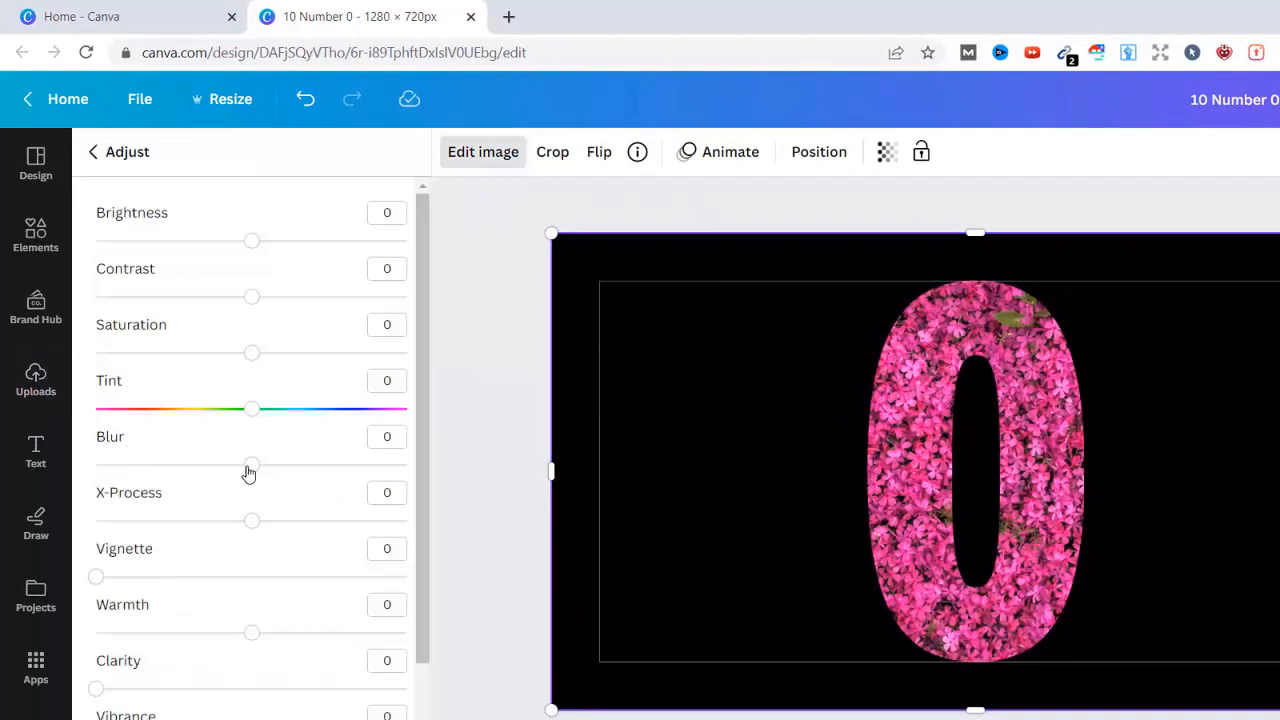
pyautogui.moveTo(255, 470); pyautogui.dragTo(262, 468)
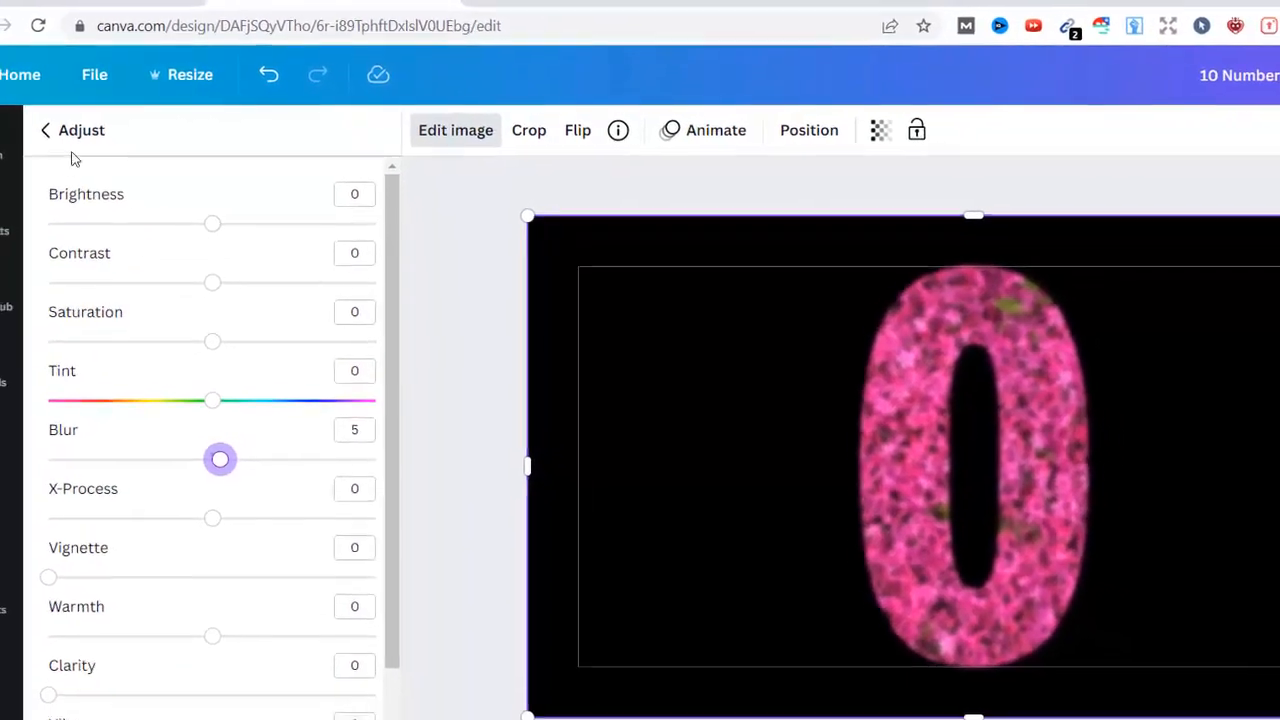
pyautogui.click(110, 151)
# Add a heading reading "0" over the blurred zero and color it white.
pyautogui.click(25, 382)
pyautogui.click(259, 354)
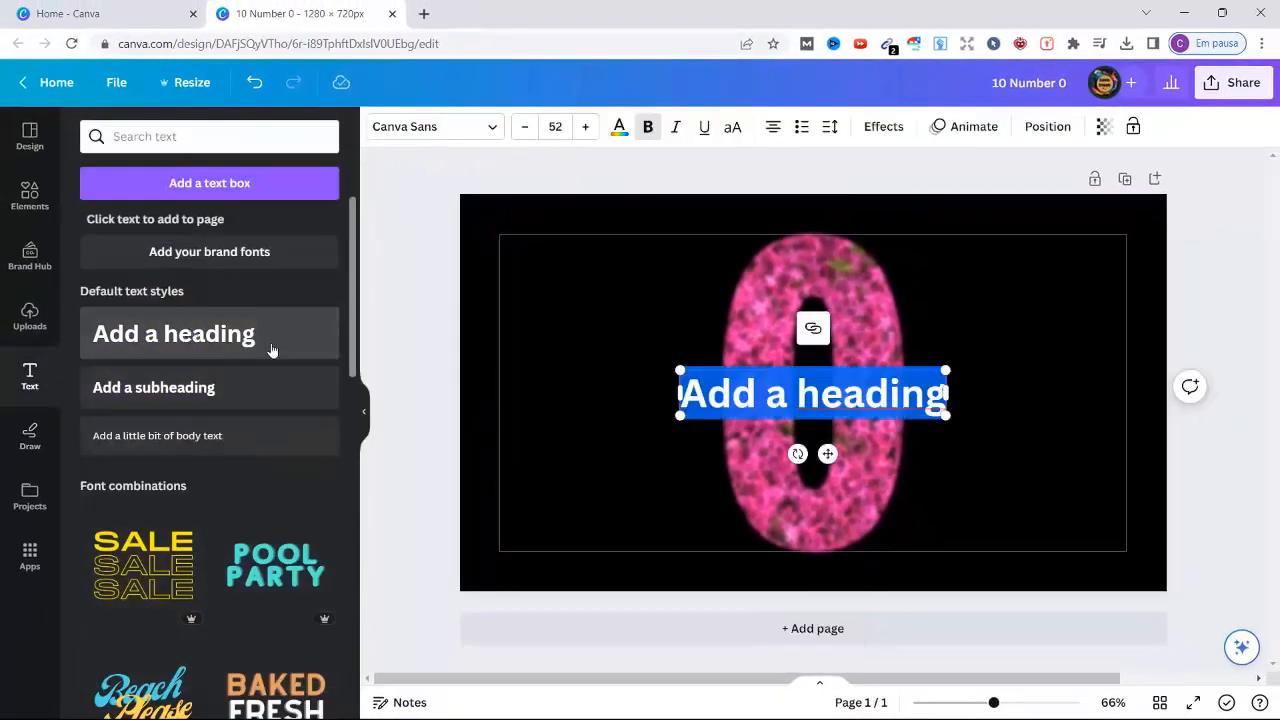
pyautogui.press('BackSpace')
pyautogui.write('0')
pyautogui.hotkey('ctrl', 'a')
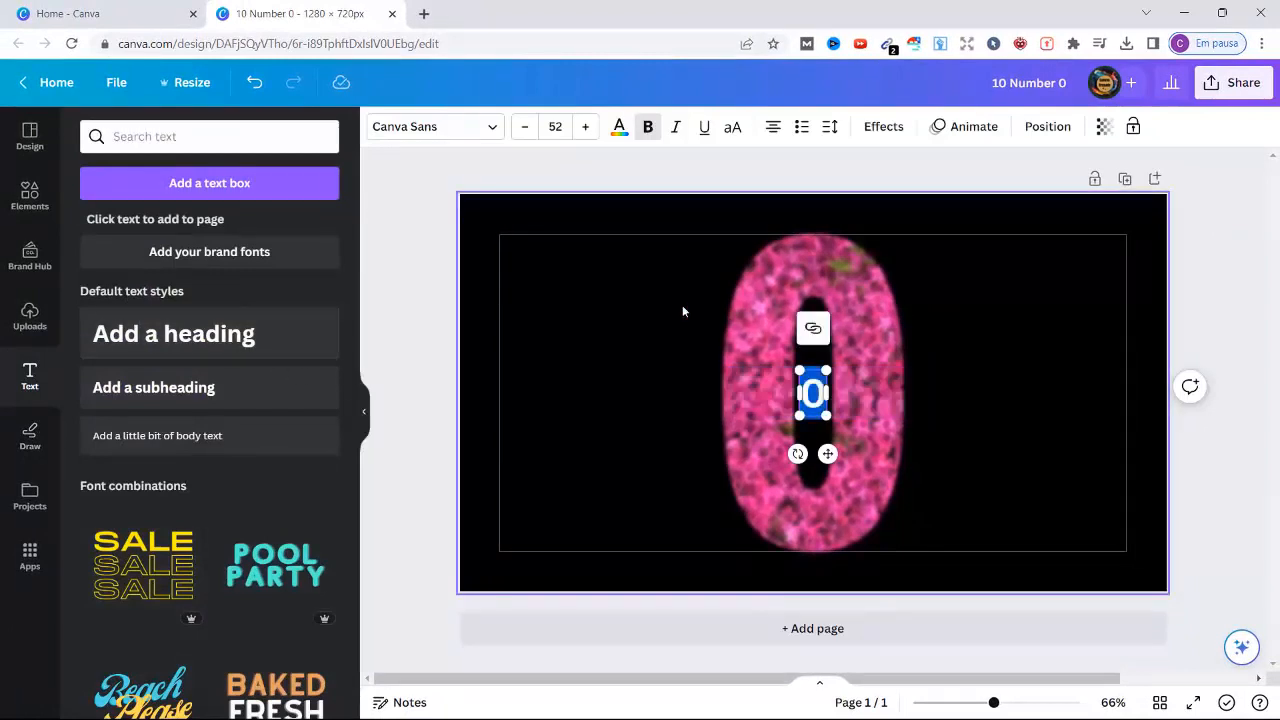
pyautogui.click(619, 126)
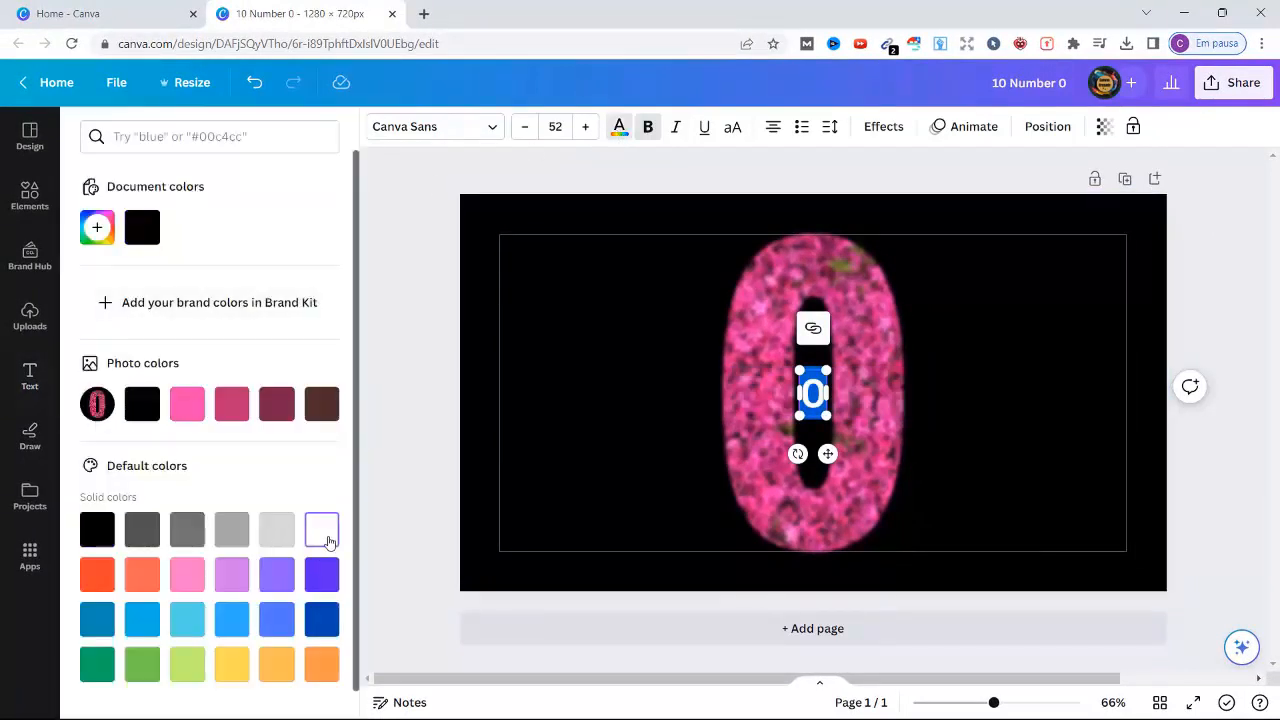
pyautogui.click(322, 531)
# Enlarge the white 0 to font size 297 and set it in Bebas Neue without bold.
pyautogui.moveTo(720, 470); pyautogui.dragTo(736, 527)
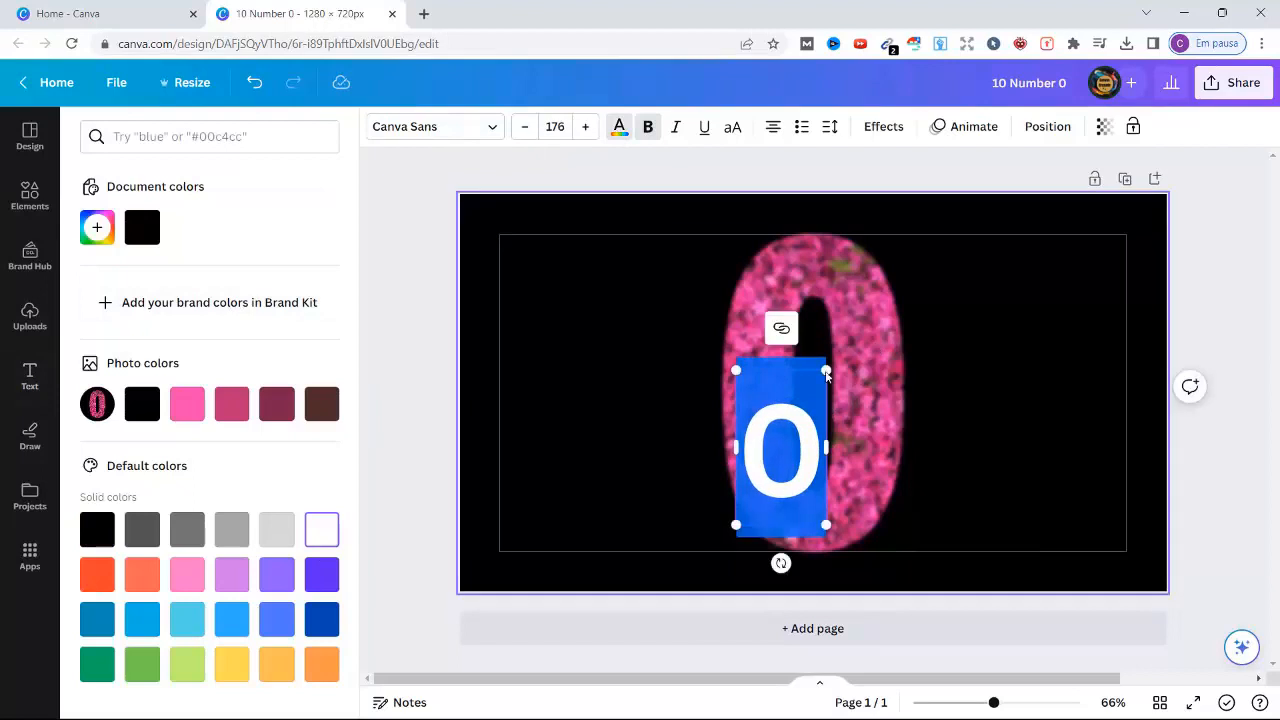
pyautogui.press('Escape')
pyautogui.moveTo(829, 372); pyautogui.dragTo(888, 266)
pyautogui.click(430, 126)
pyautogui.click(110, 350)
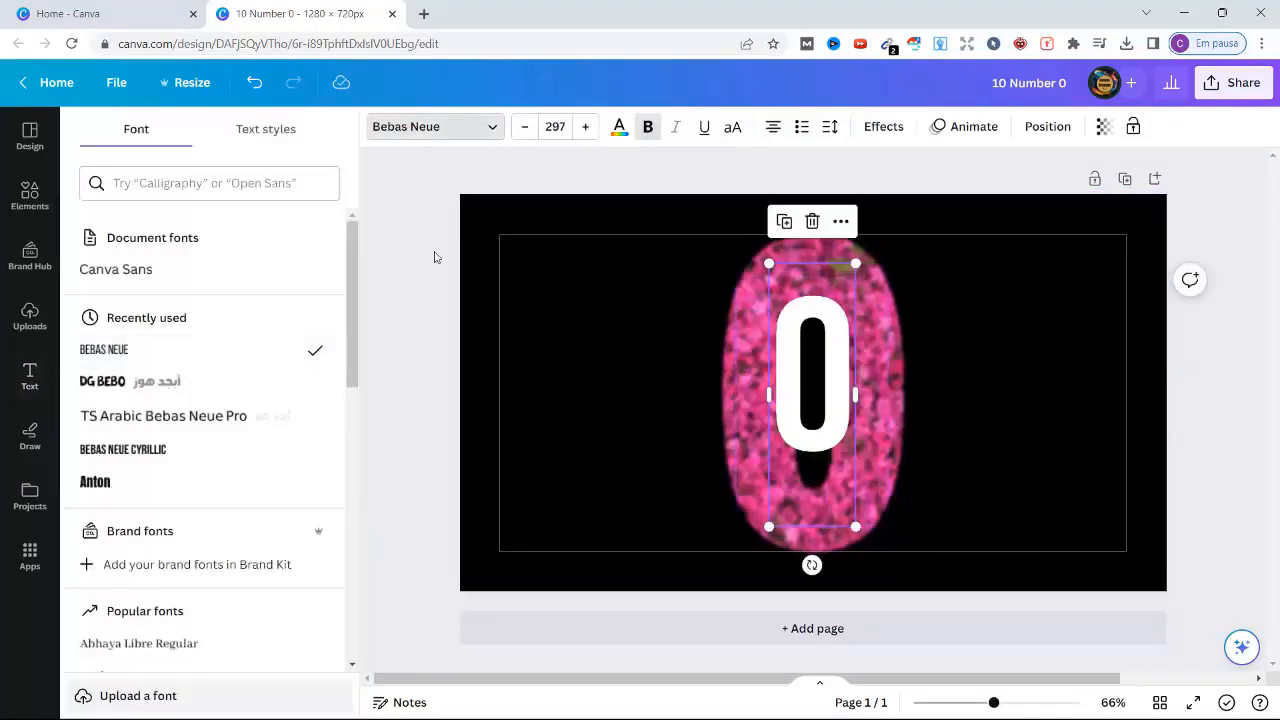
pyautogui.click(649, 127)
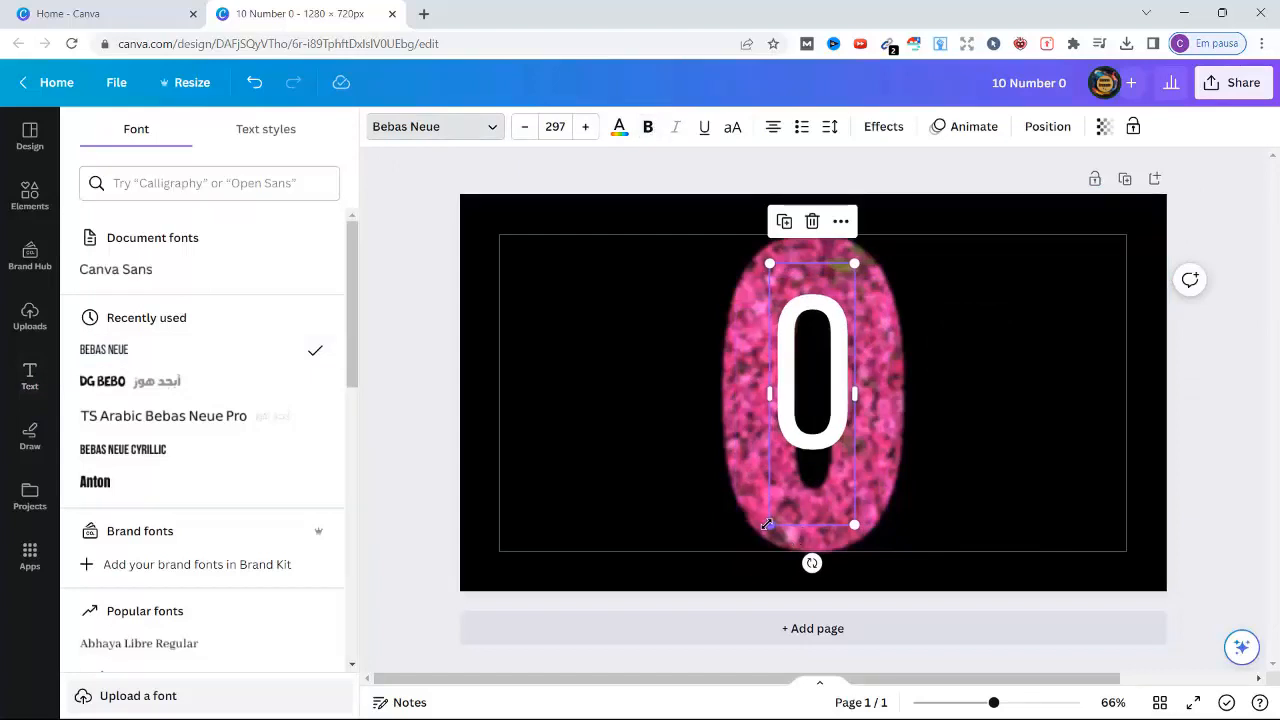
# Enlarge the white 0 to nearly the height of the blurred flower zero and center it over that zero.
pyautogui.moveTo(767, 524); pyautogui.dragTo(698, 626)
pyautogui.moveTo(857, 229); pyautogui.dragTo(909, 200)
pyautogui.moveTo(864, 467); pyautogui.dragTo(861, 478)
pyautogui.click(1035, 424)
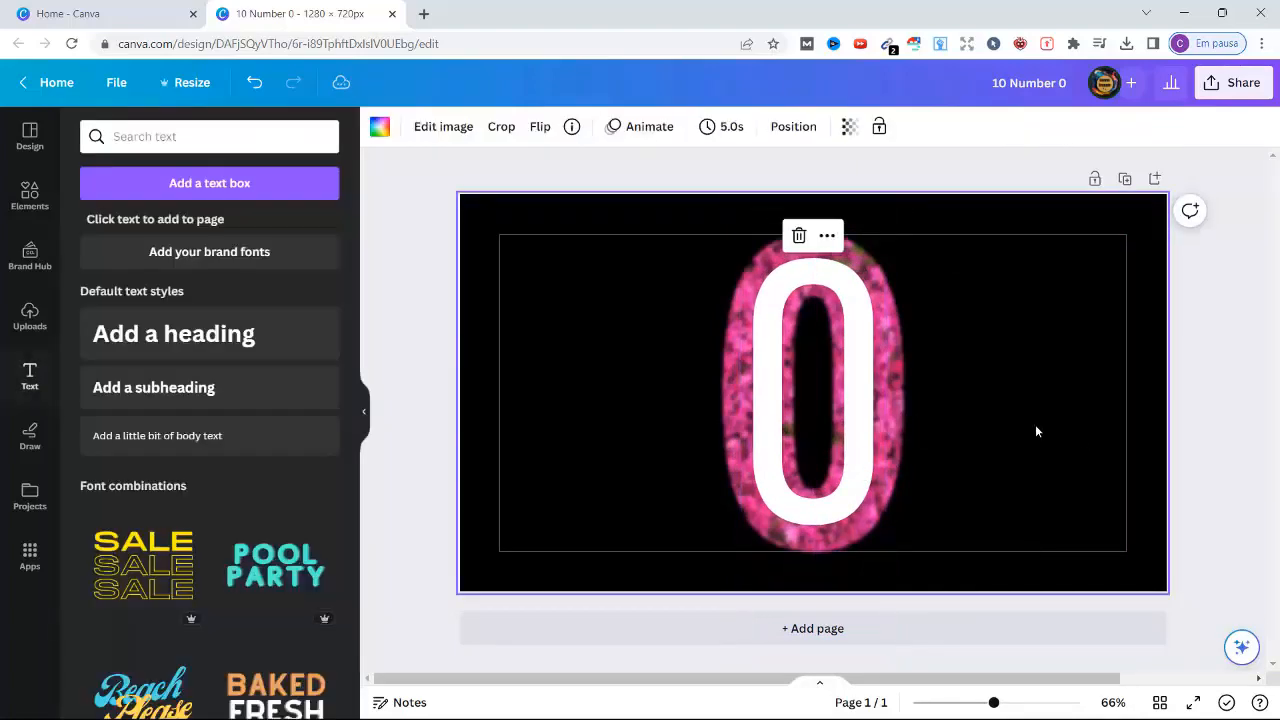
# Add a second, sharp copy of the uploaded flower zero image and bring it to the front.
pyautogui.click(30, 318)
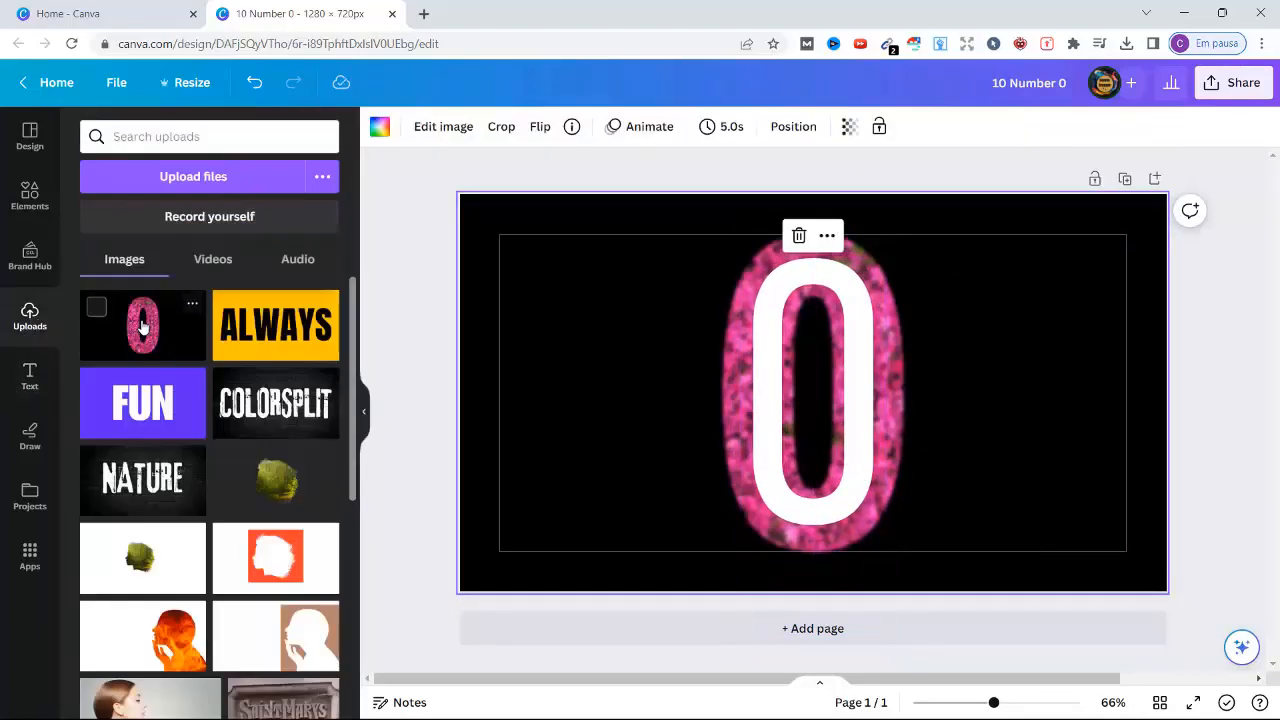
pyautogui.click(142, 326)
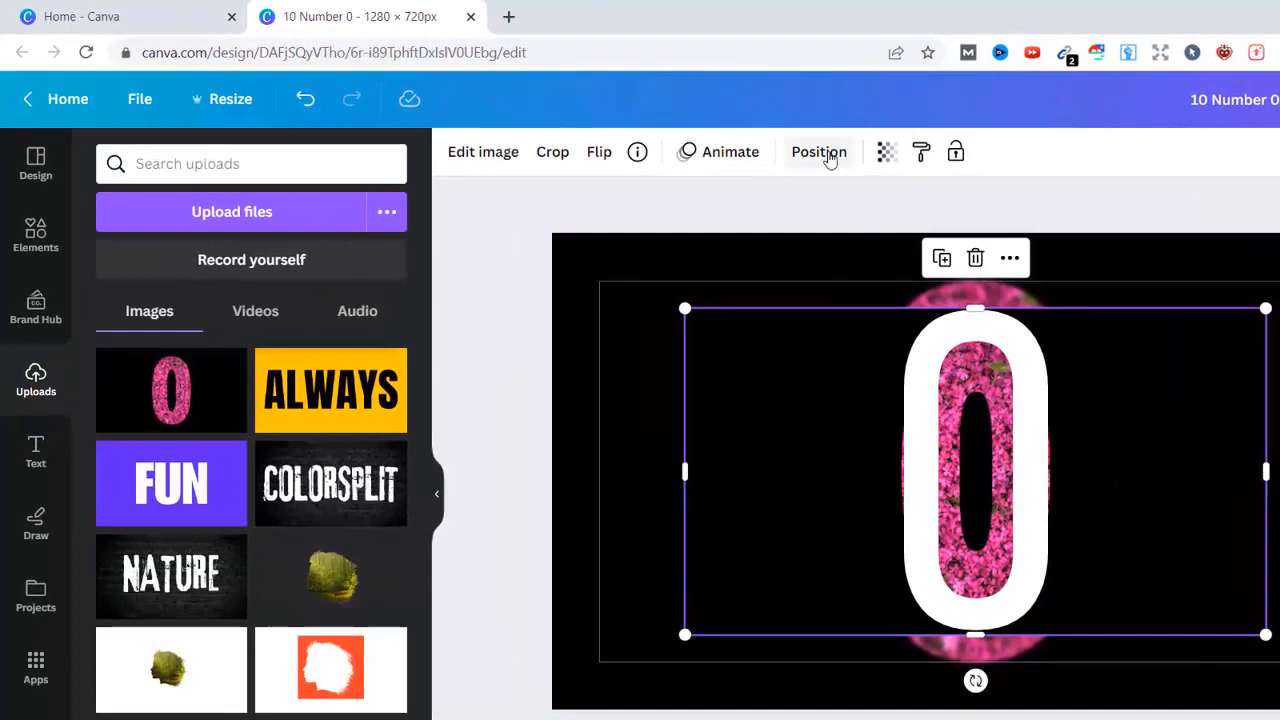
pyautogui.click(820, 152)
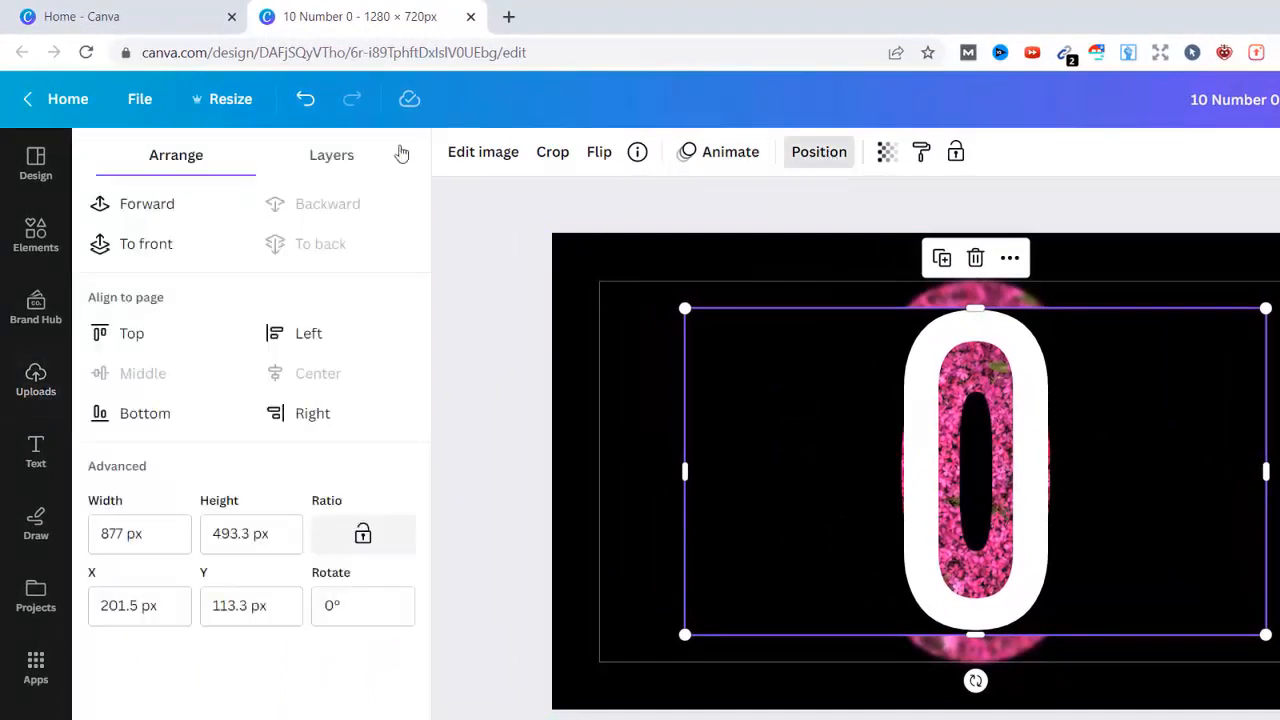
pyautogui.click(125, 250)
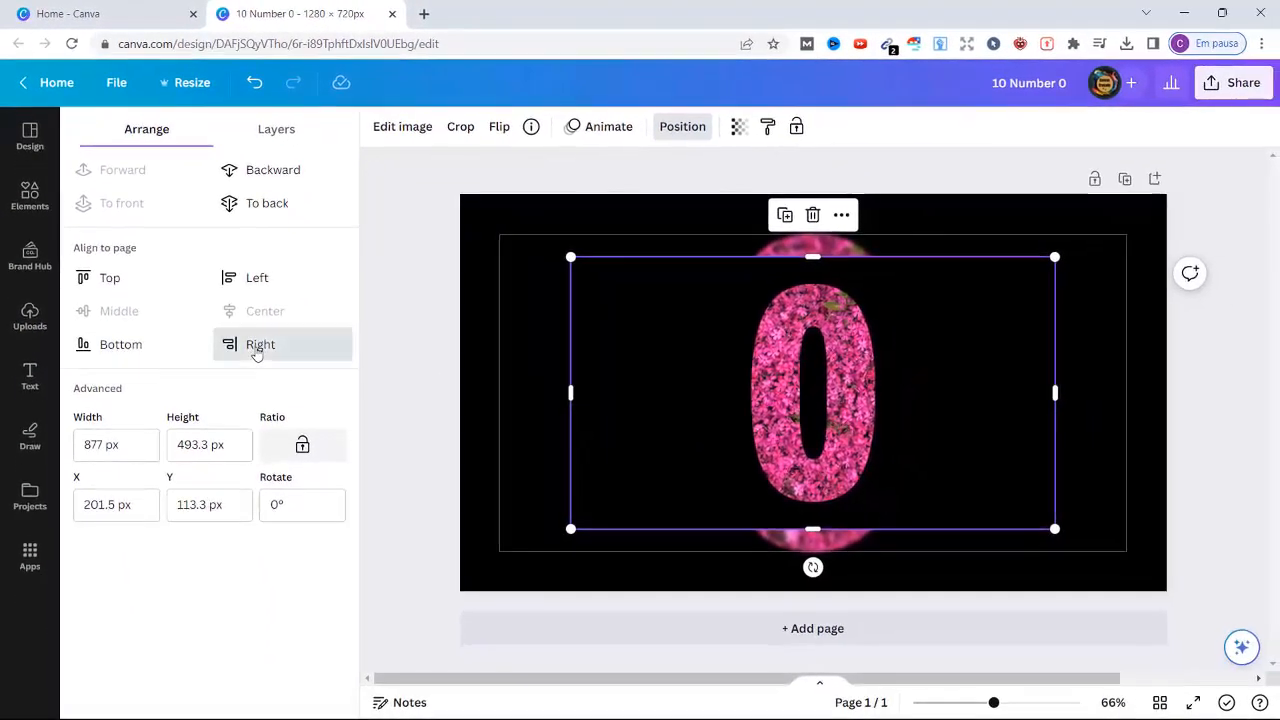
# Enlarge the sharp zero image to cover the whole page and crop away its left half.
pyautogui.click(300, 413)
pyautogui.click(116, 344)
pyautogui.moveTo(680, 318); pyautogui.dragTo(459, 193)
pyautogui.moveTo(549, 389); pyautogui.dragTo(809, 423)
pyautogui.click(421, 314)
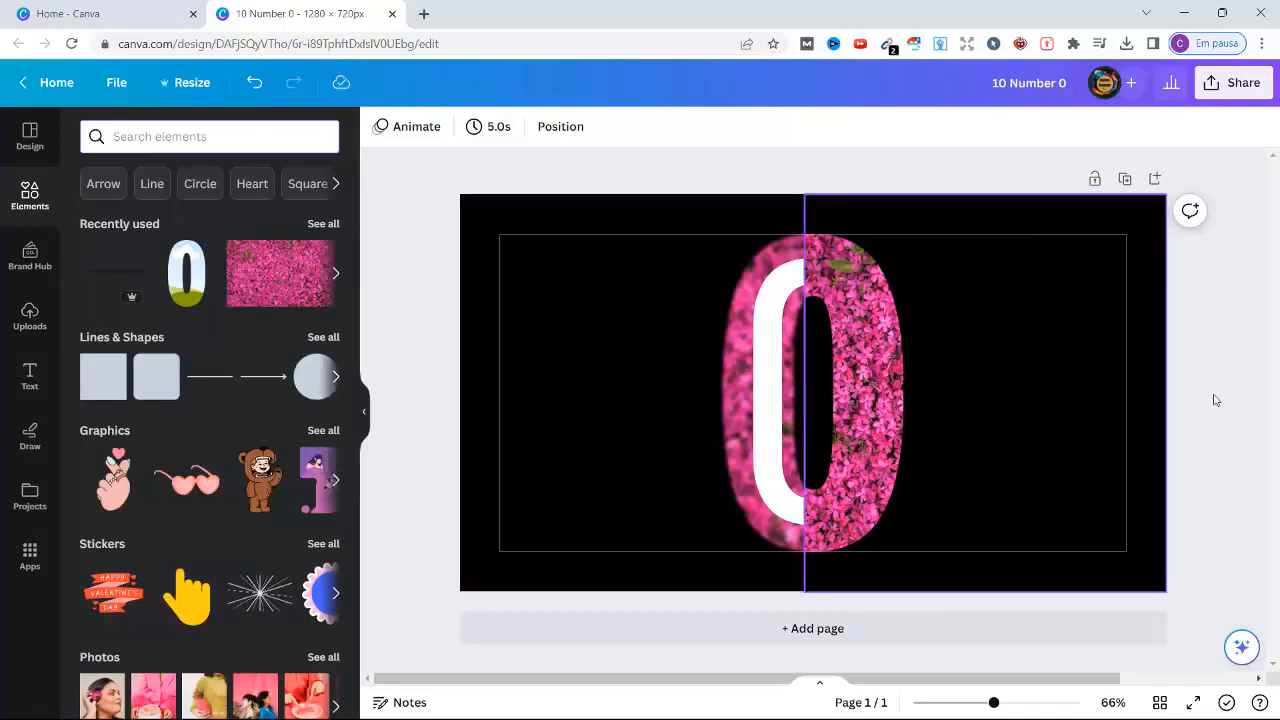
# Search the element graphics for "SHADOW" and add a soft horizontal shadow to the page.
pyautogui.click(132, 134)
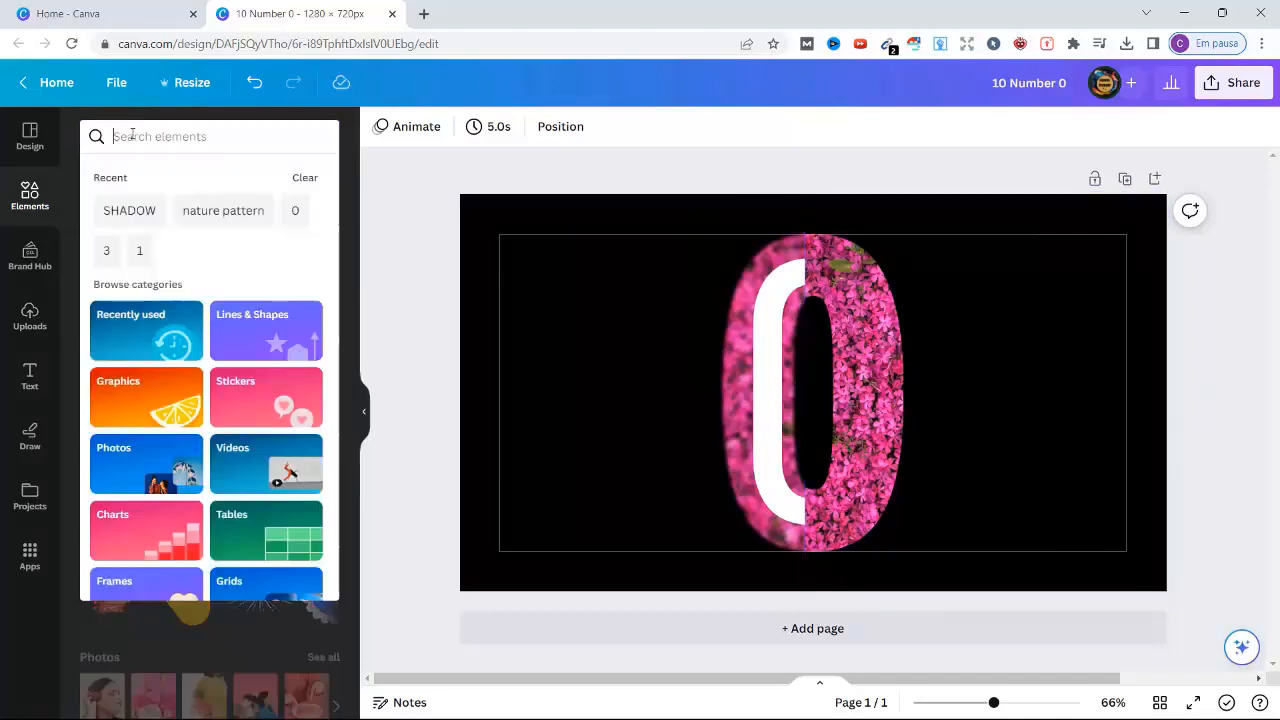
pyautogui.click(122, 211)
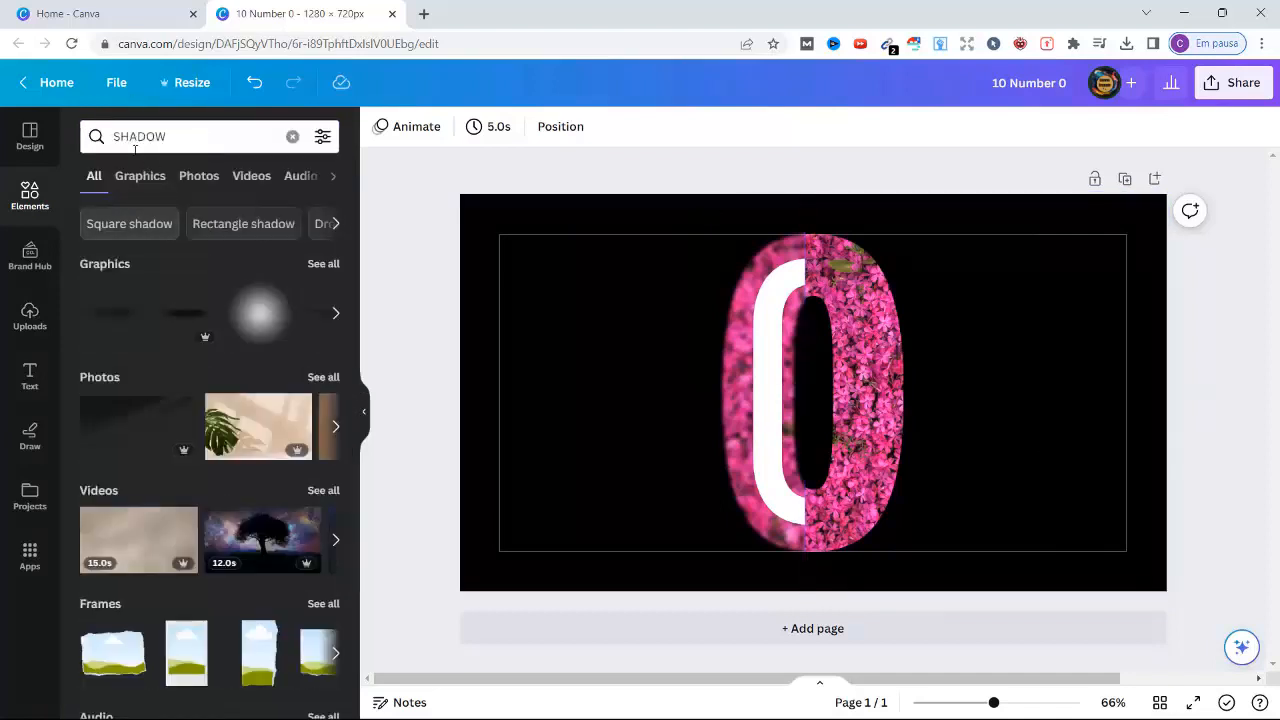
pyautogui.click(322, 264)
pyautogui.click(120, 379)
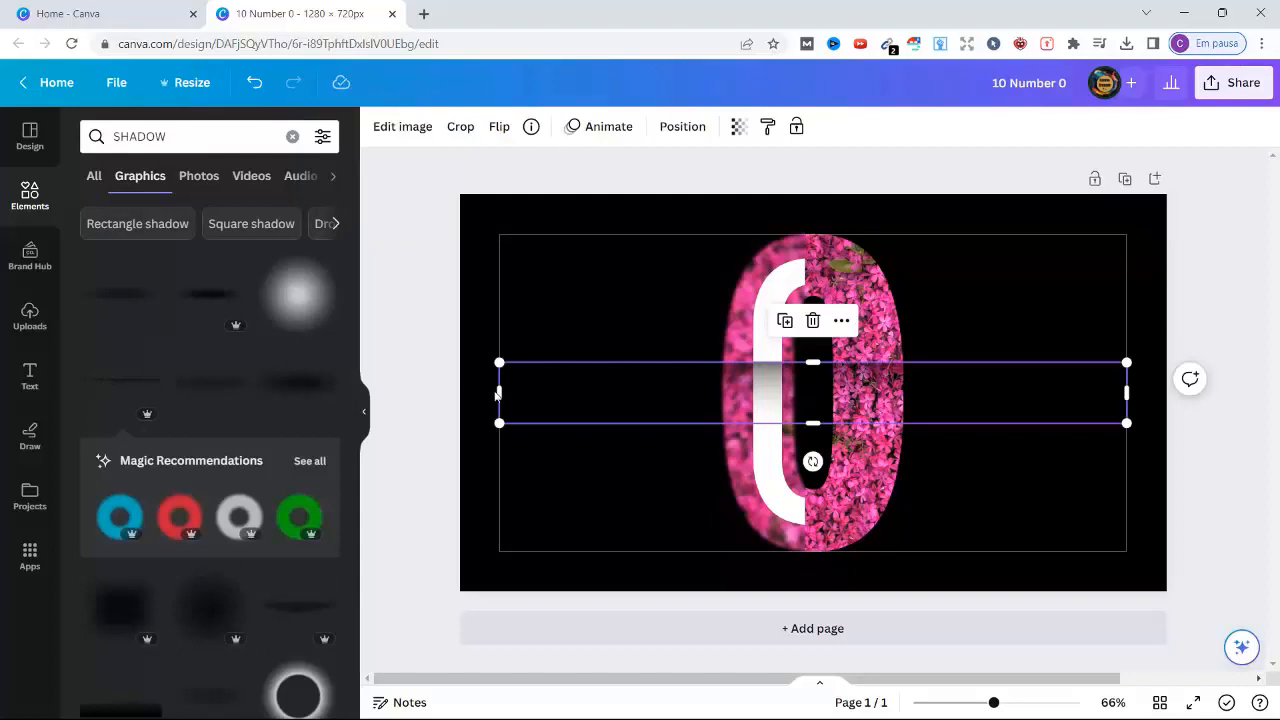
# Shorten the shadow, rotate it upright against the sharp half's cut edge and stretch it over the zero's full height.
pyautogui.moveTo(497, 393); pyautogui.dragTo(853, 393)
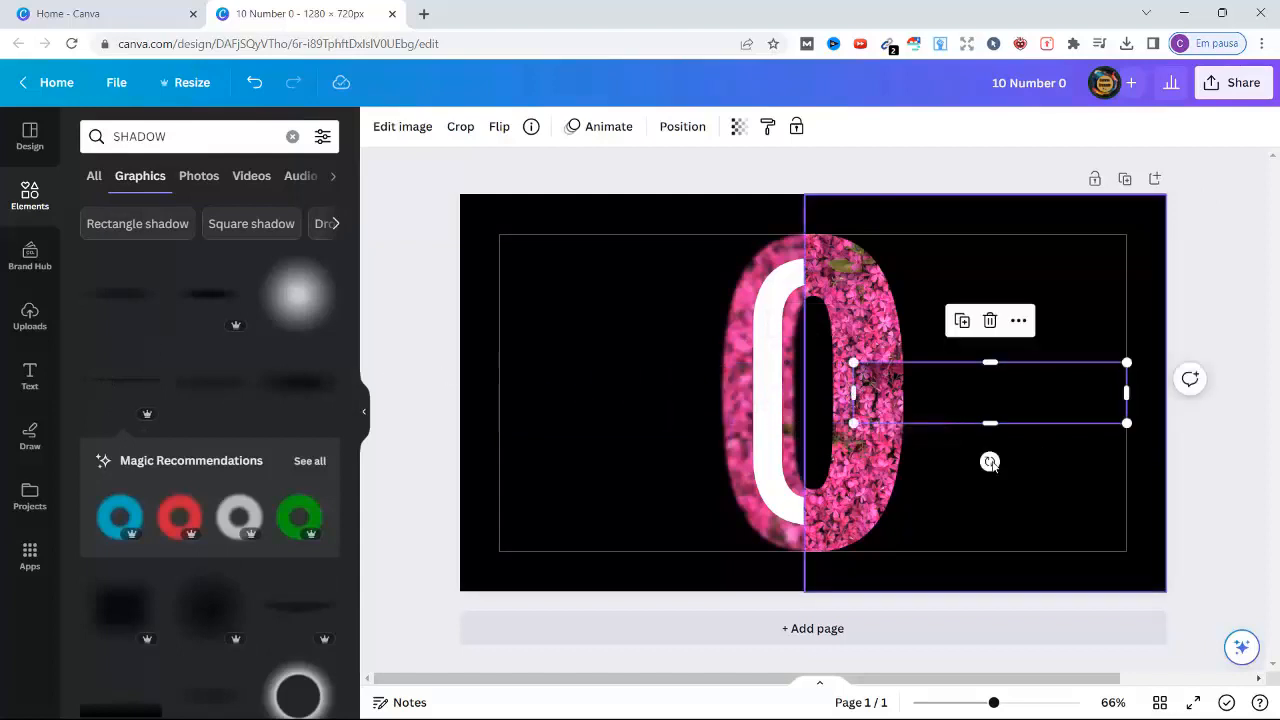
pyautogui.moveTo(990, 462); pyautogui.dragTo(848, 395)
pyautogui.moveTo(985, 368); pyautogui.dragTo(772, 368)
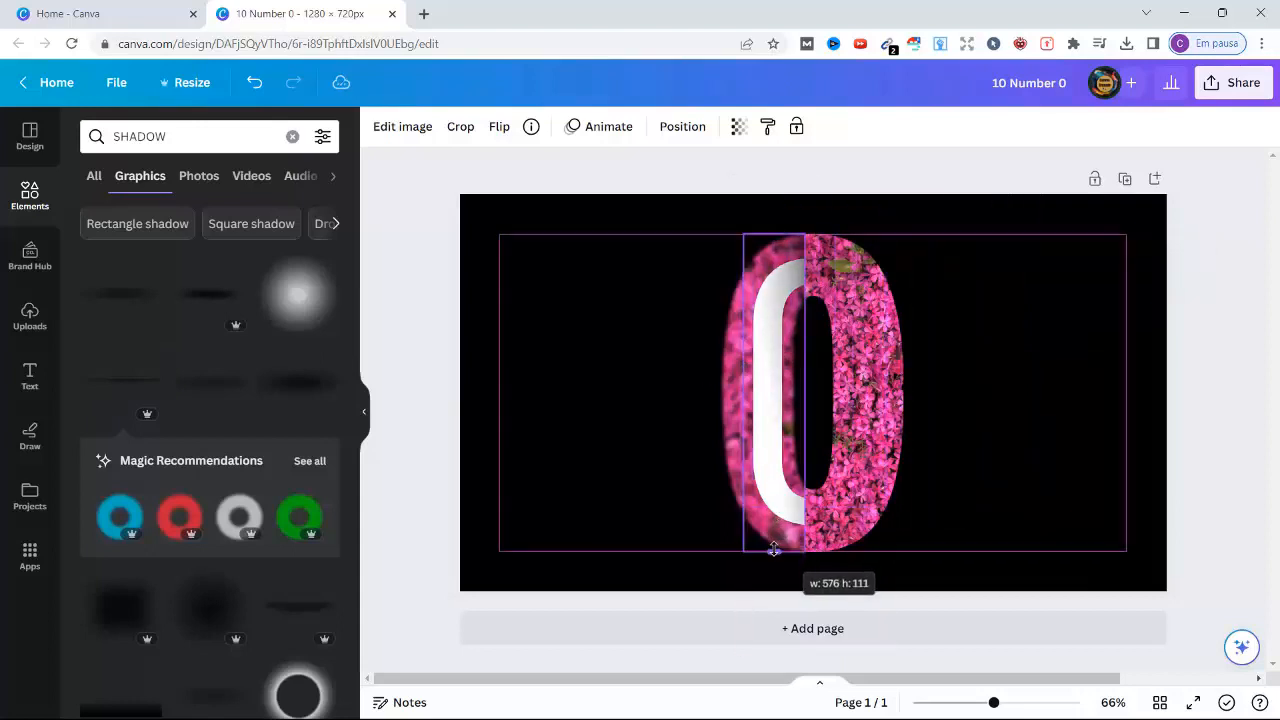
pyautogui.moveTo(774, 549); pyautogui.dragTo(769, 530)
pyautogui.click(746, 193)
pyautogui.click(1208, 374)
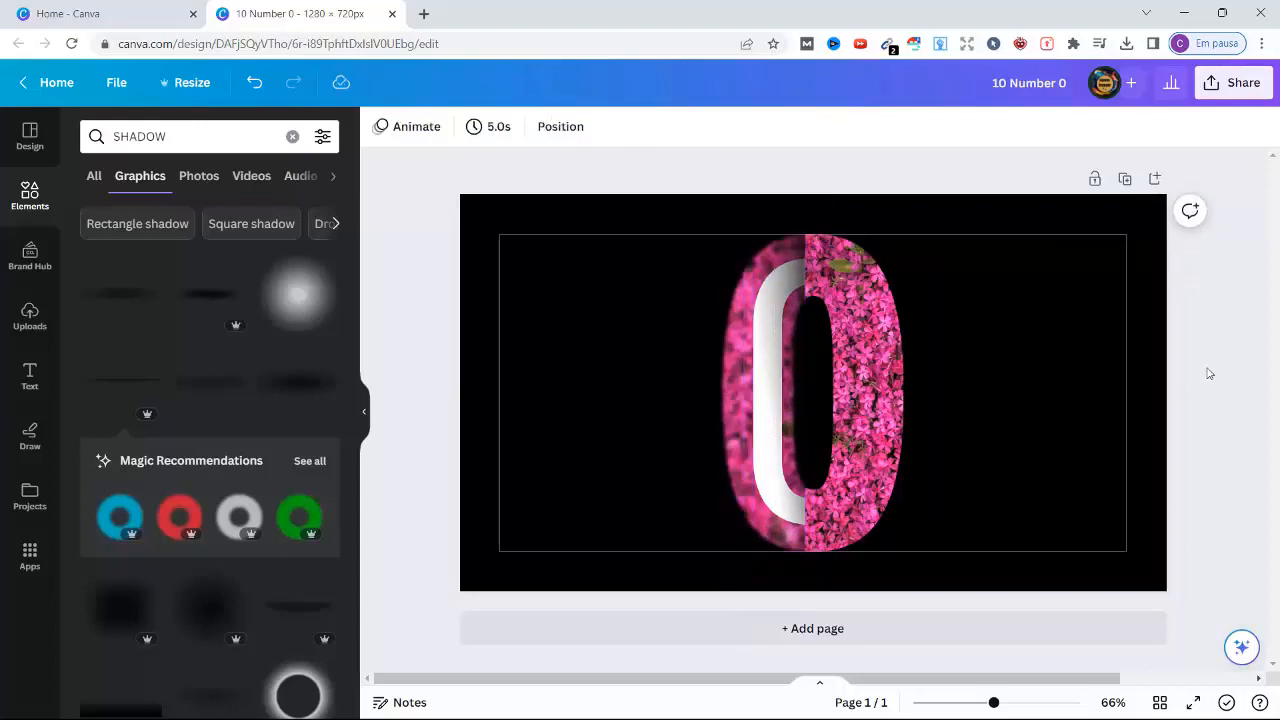
# Download the split zero design as a PNG.
pyautogui.click(1237, 84)
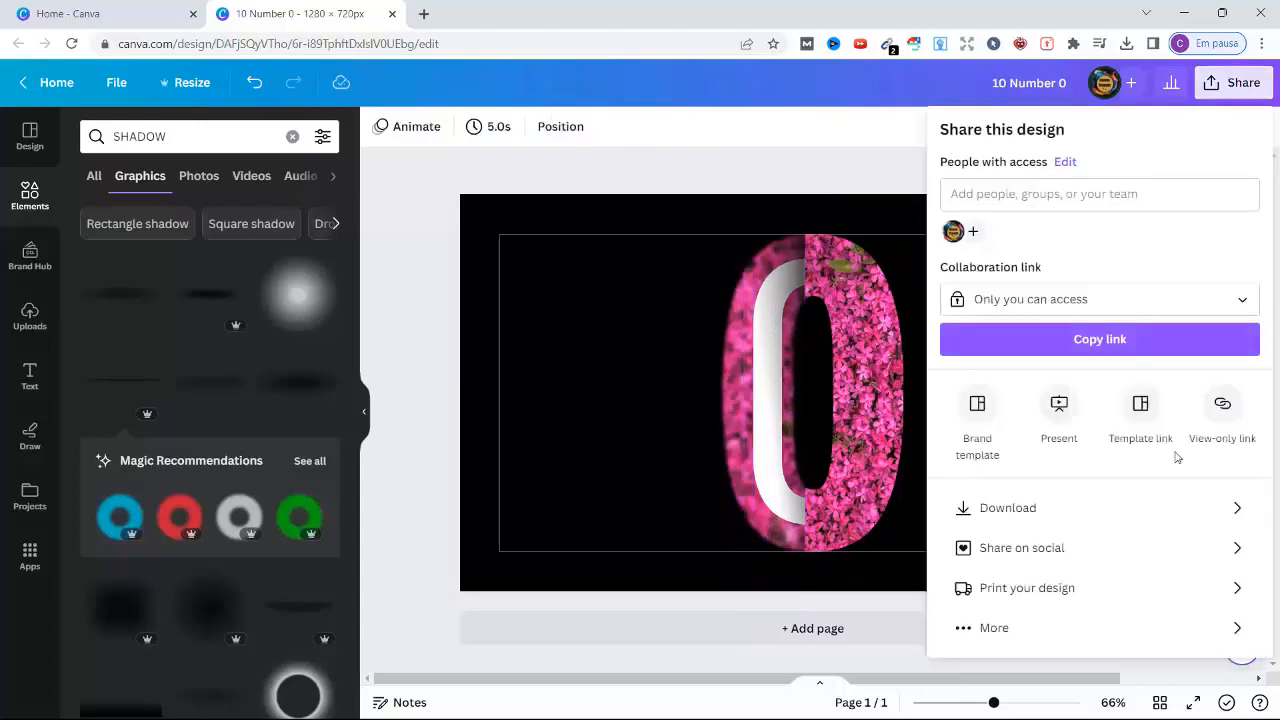
pyautogui.click(1080, 512)
pyautogui.click(1117, 416)
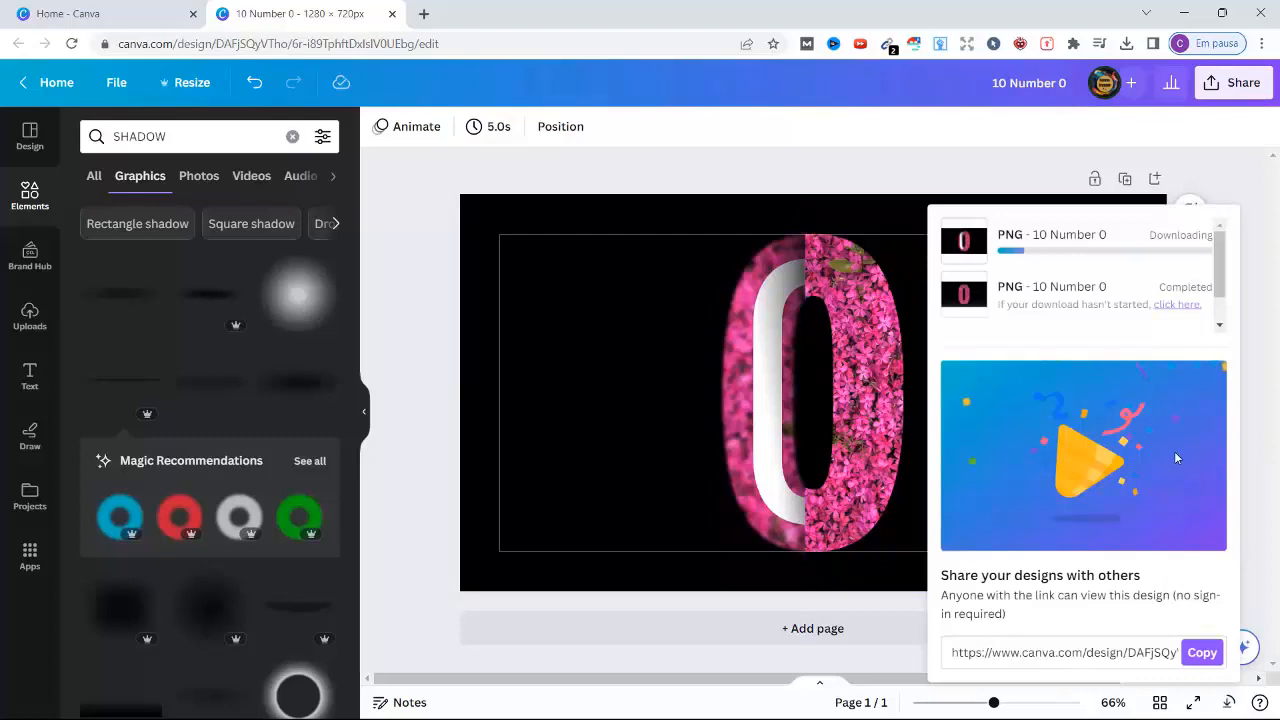